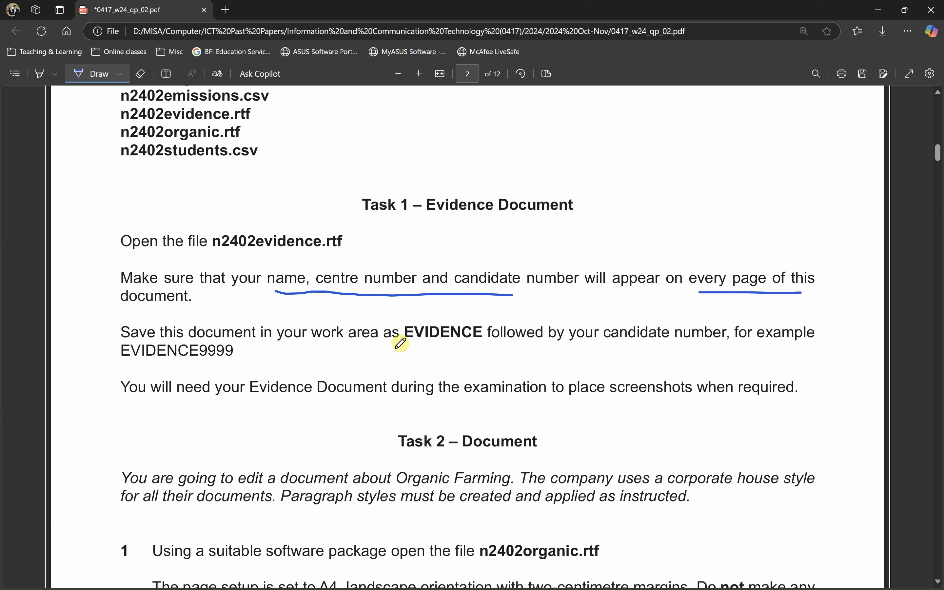
# - Underline EVIDENCE and "candidate number" with the pen in the Task 1 saving instruction of the exam paper
pyautogui.moveTo(404, 346); pyautogui.dragTo(483, 348)
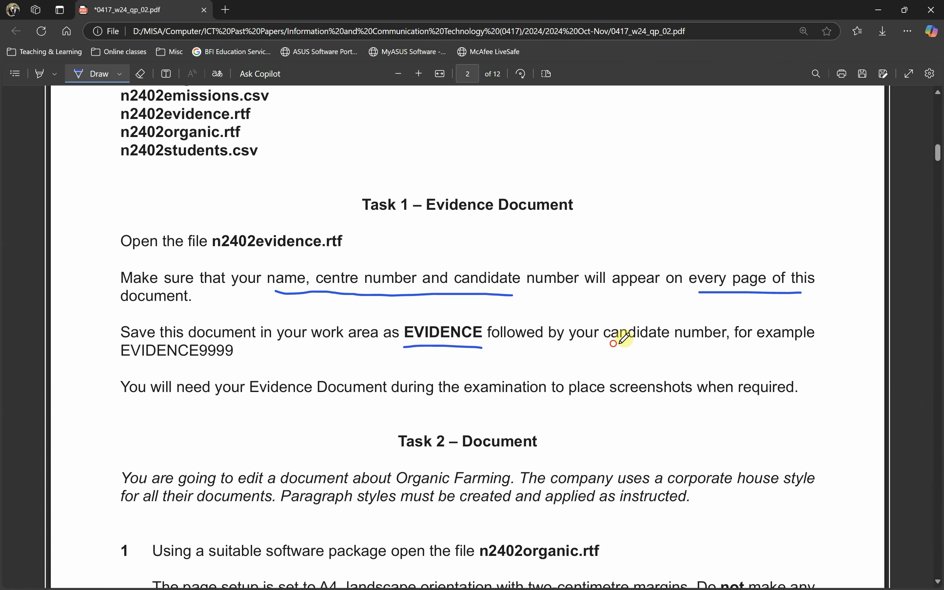
pyautogui.moveTo(612, 343); pyautogui.dragTo(706, 348)
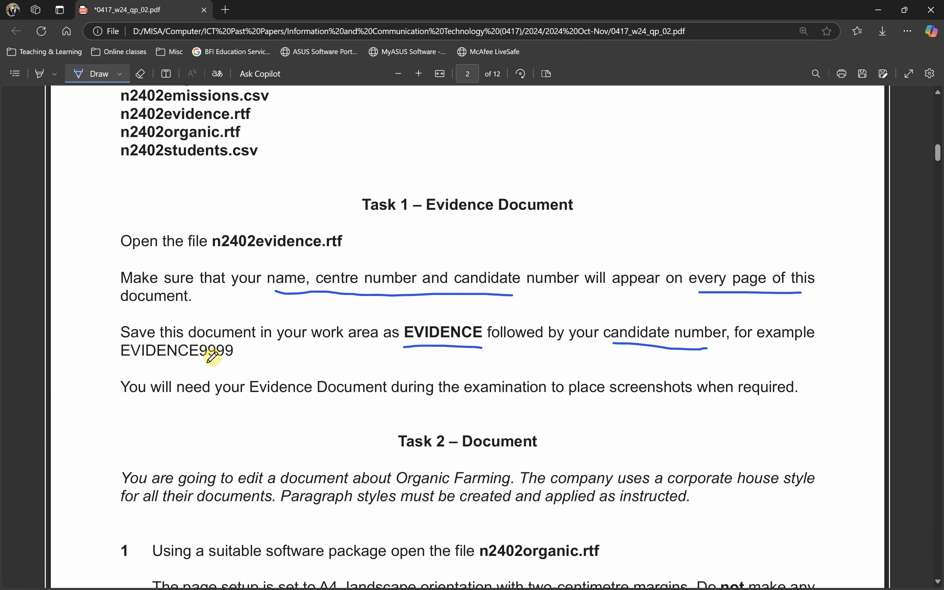
# - Switch to the evidence document in Word and correct the candidate number in its header to match the exam paper's example
pyautogui.hotkey('alt', 'Tab')
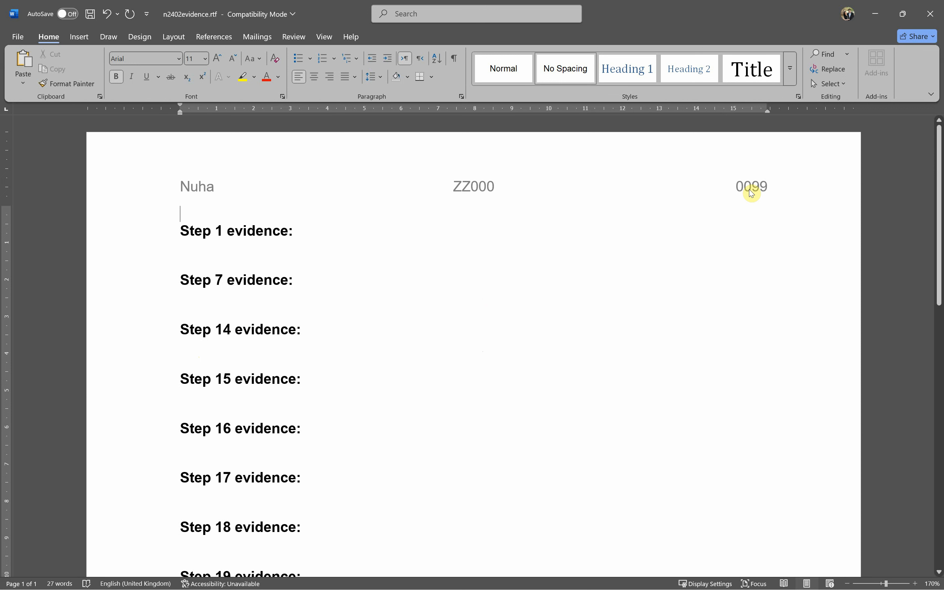
pyautogui.doubleClick(750, 193)
pyautogui.moveTo(751, 186); pyautogui.dragTo(735, 185)
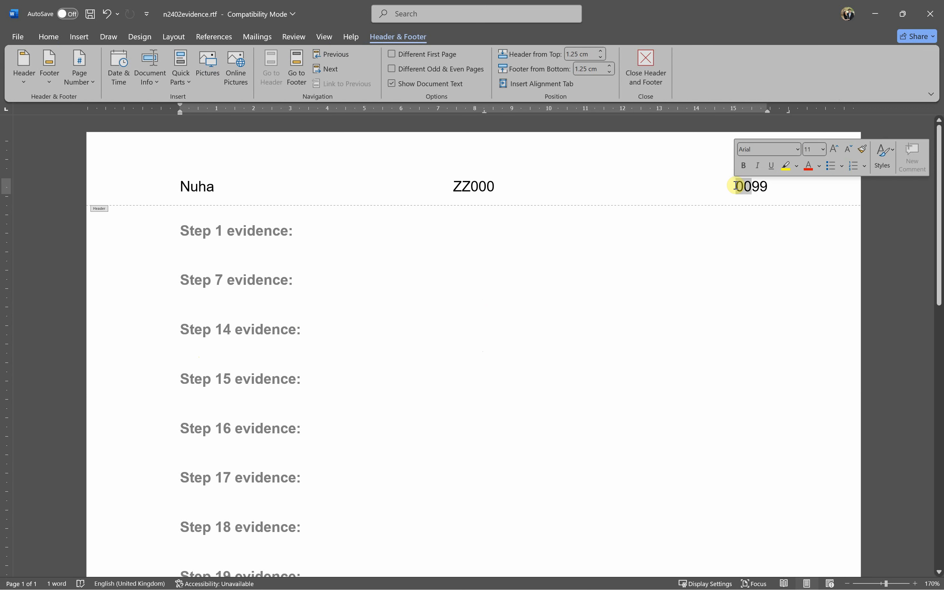
pyautogui.write('99')
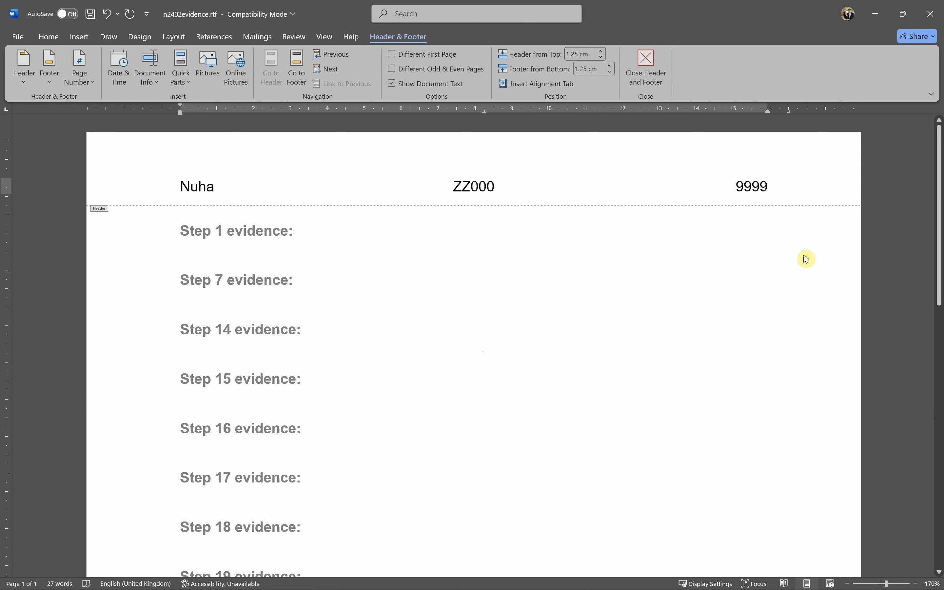
pyautogui.doubleClick(806, 259)
# - Return to the exam paper PDF, underline the example file name in Task 1 with the pen, and leave drawing mode
pyautogui.hotkey('alt', 'Tab')
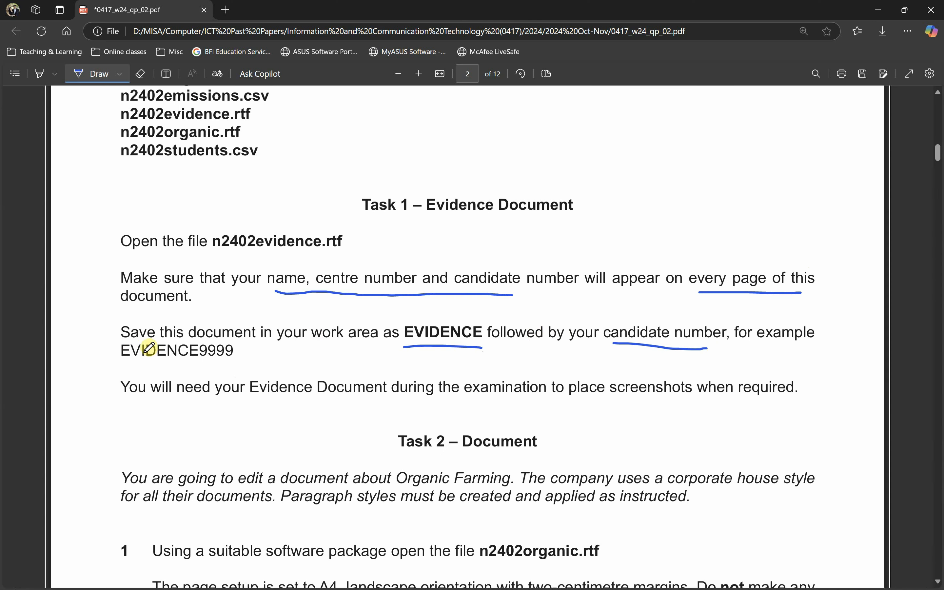
pyautogui.moveTo(119, 366); pyautogui.dragTo(236, 367)
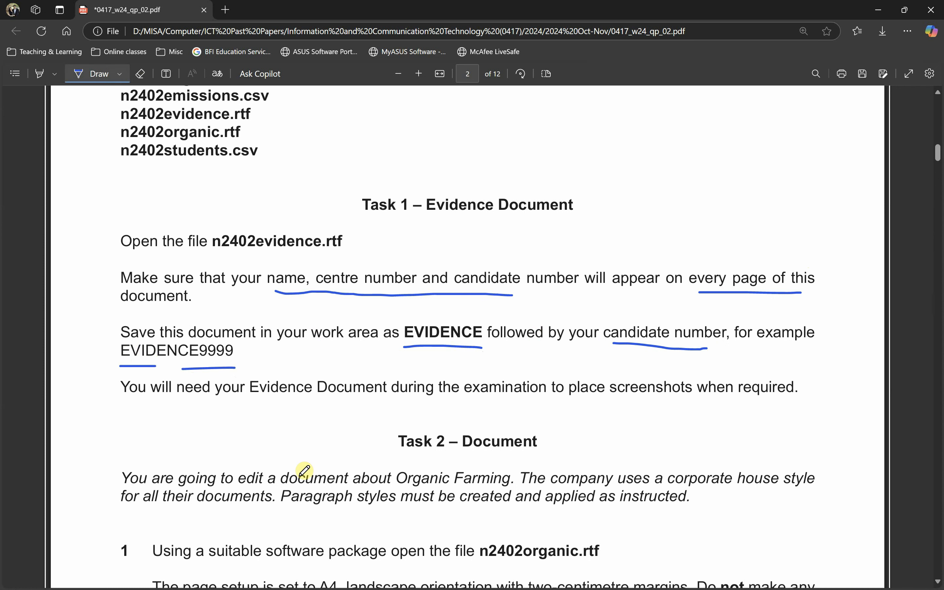
pyautogui.press('Escape')
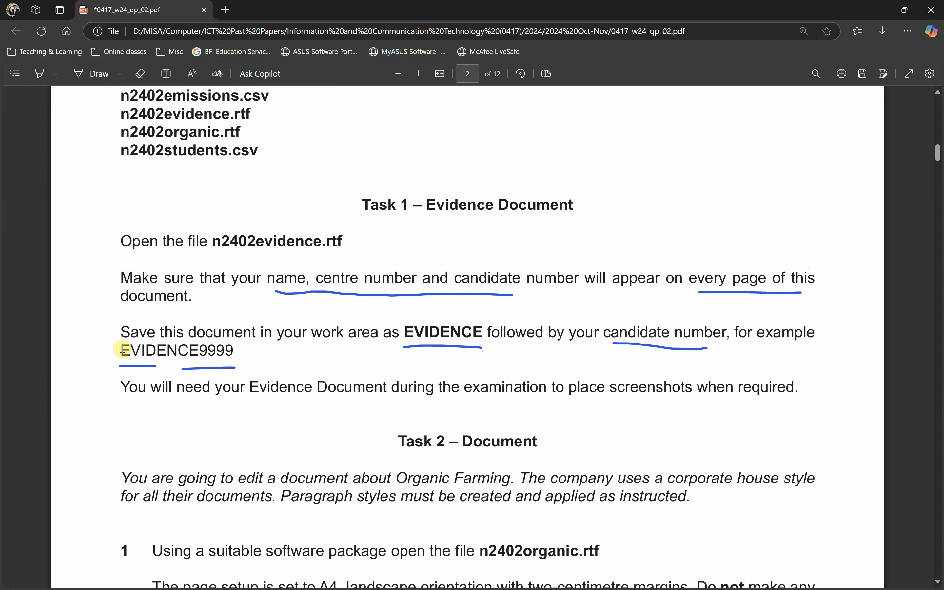
# - Copy the example file name from the exam paper and save the evidence document as EVIDENCE9999 in Word Document (*.docx) format, accepting the format upgrade
pyautogui.moveTo(121, 350); pyautogui.dragTo(235, 347)
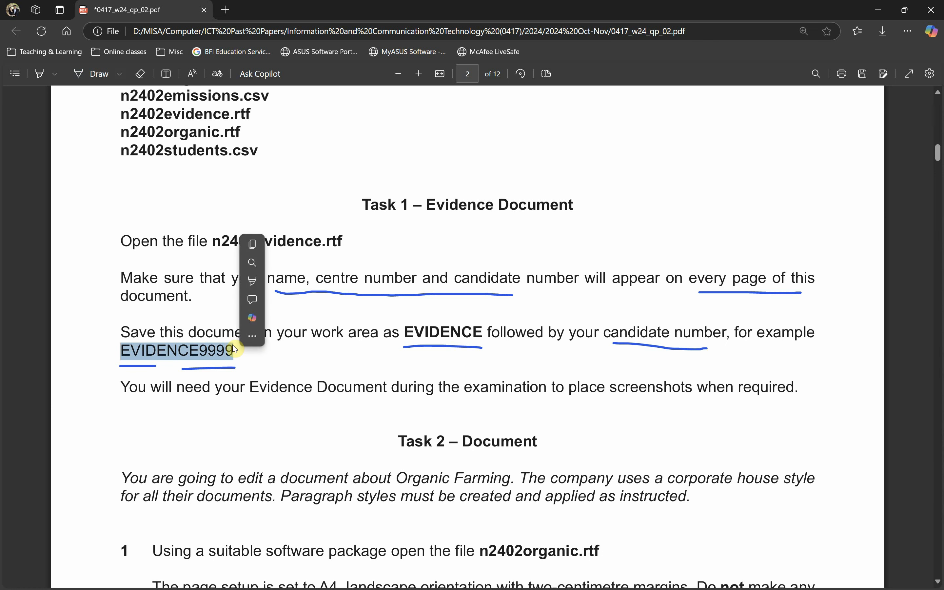
pyautogui.hotkey('ctrl', 'c')
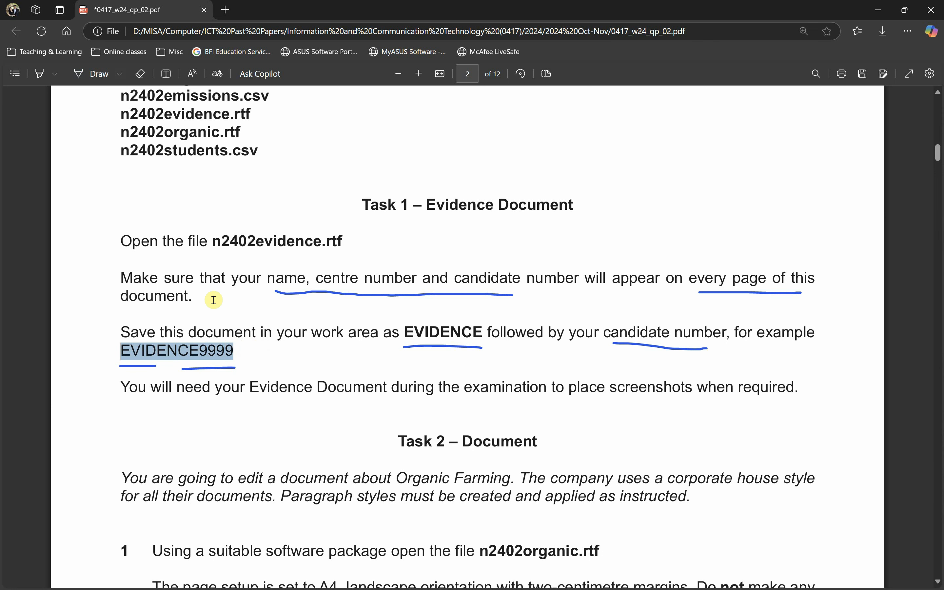
pyautogui.hotkey('alt', 'Tab')
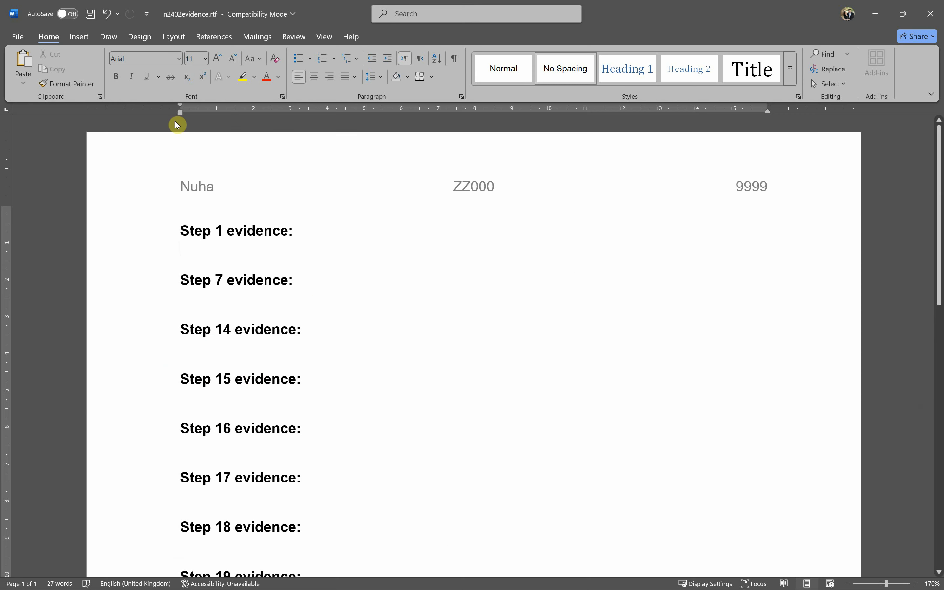
pyautogui.click(19, 37)
pyautogui.click(54, 202)
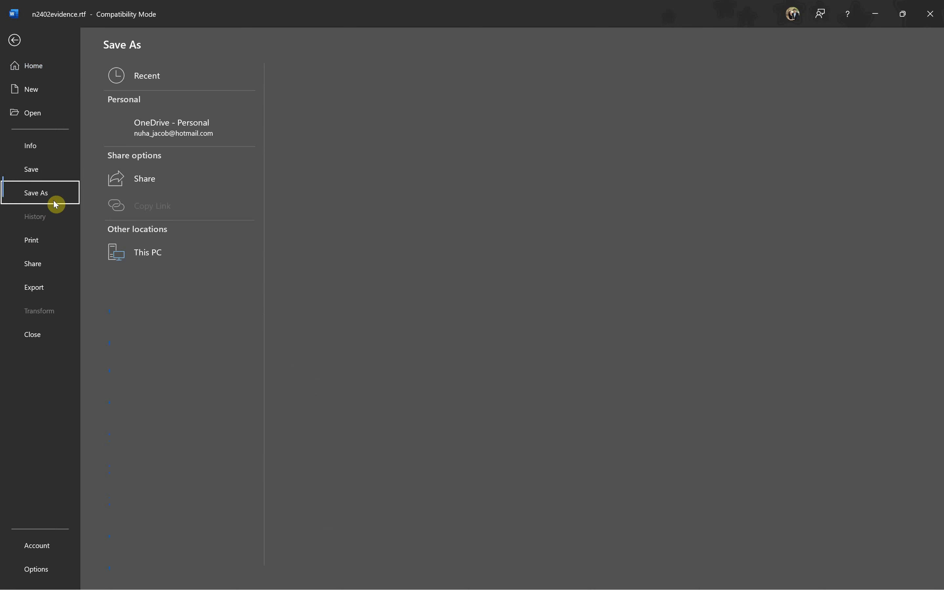
pyautogui.click(143, 309)
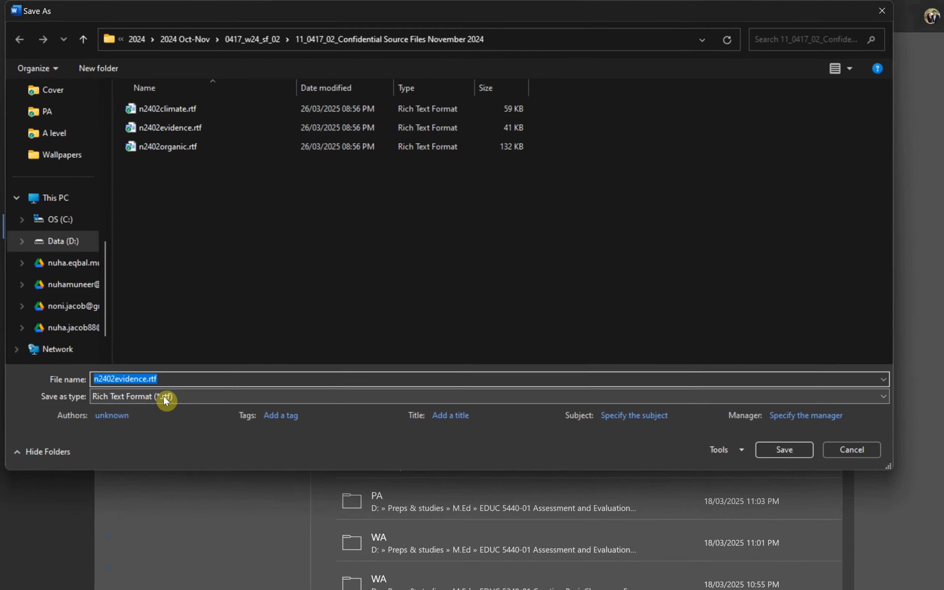
pyautogui.write('EVIDENCE9999')
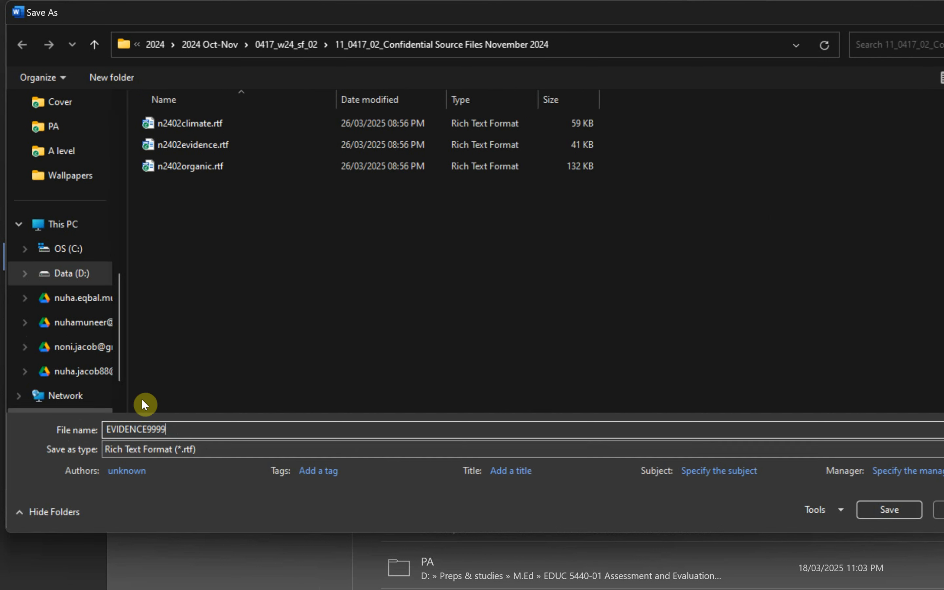
pyautogui.click(148, 447)
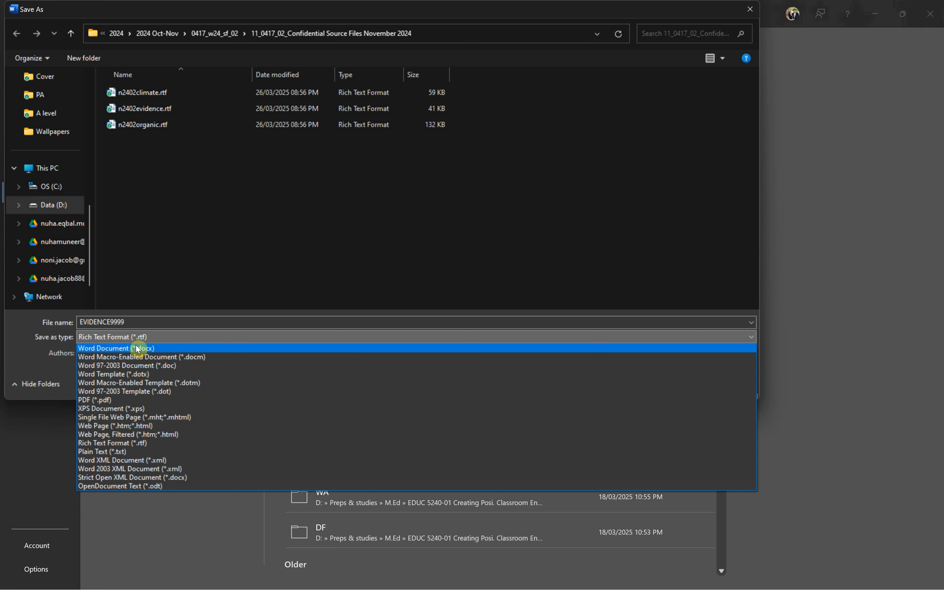
pyautogui.click(137, 347)
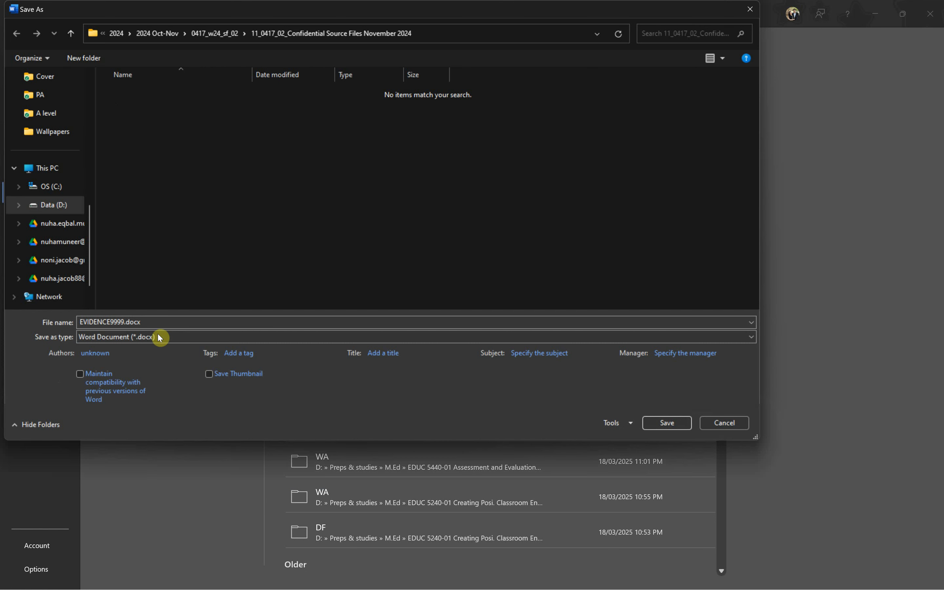
pyautogui.click(667, 422)
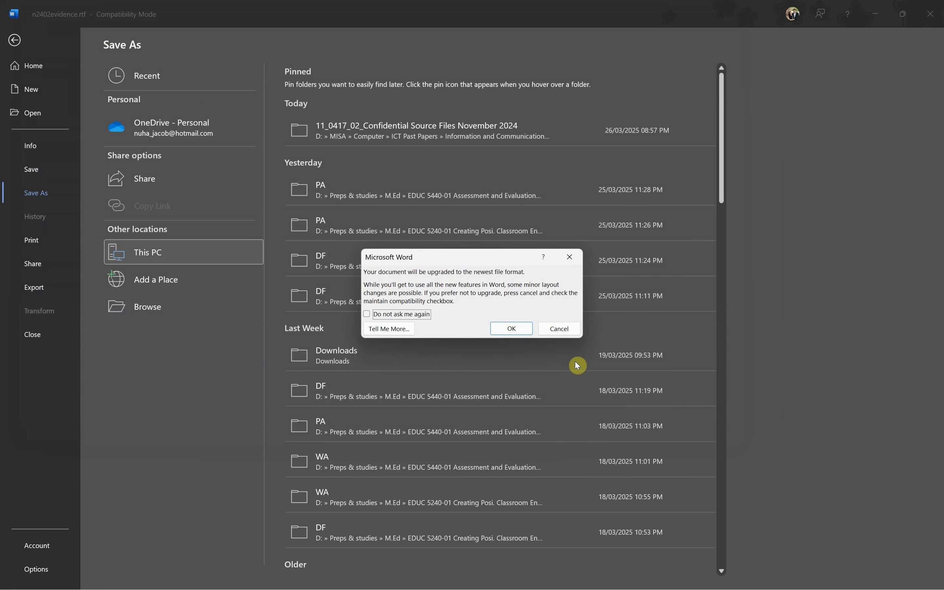
pyautogui.click(521, 331)
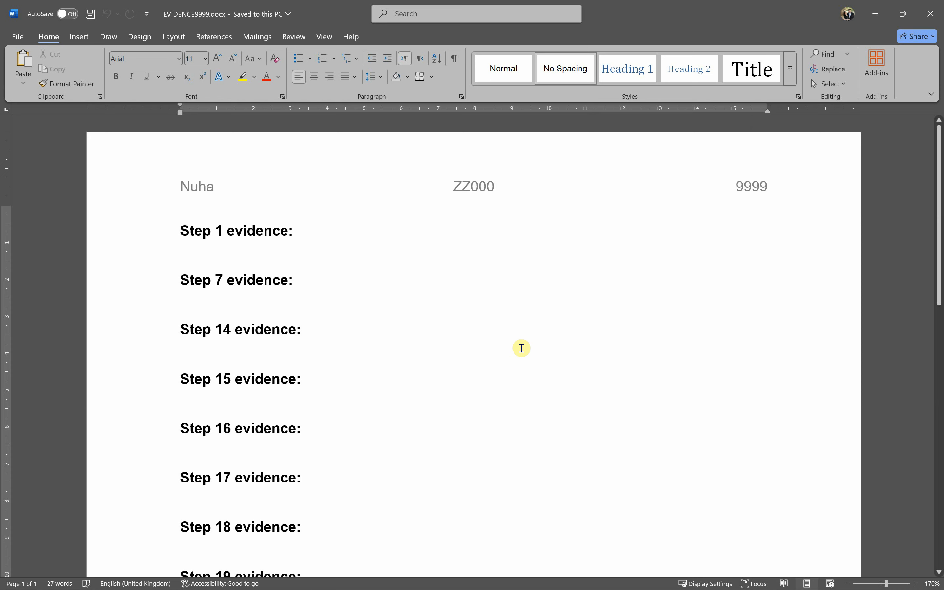
# - In File Explorer, group the source files folder by type and select EVIDENCE9999.docx in the Word document group
pyautogui.hotkey('alt', 'Tab')
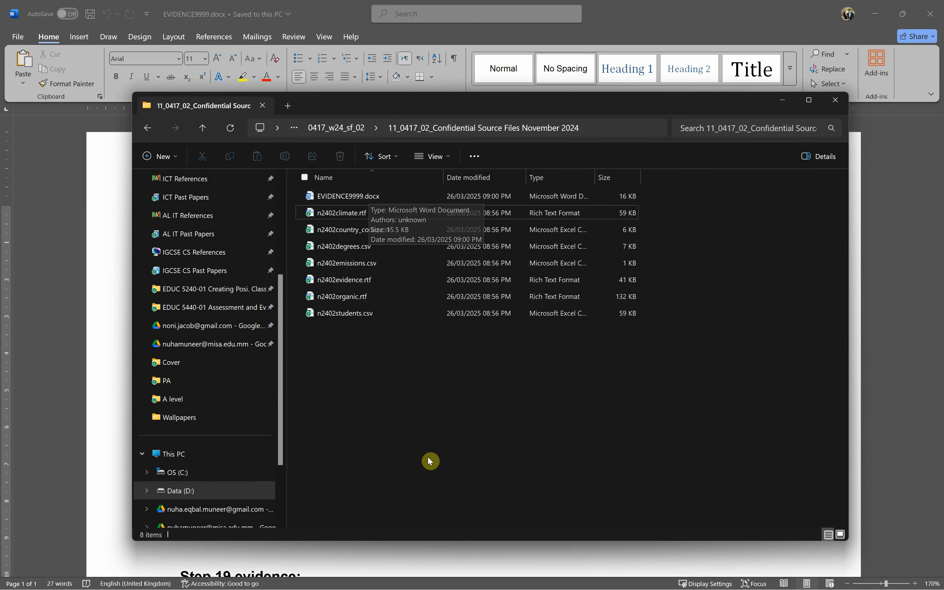
pyautogui.rightClick(438, 441)
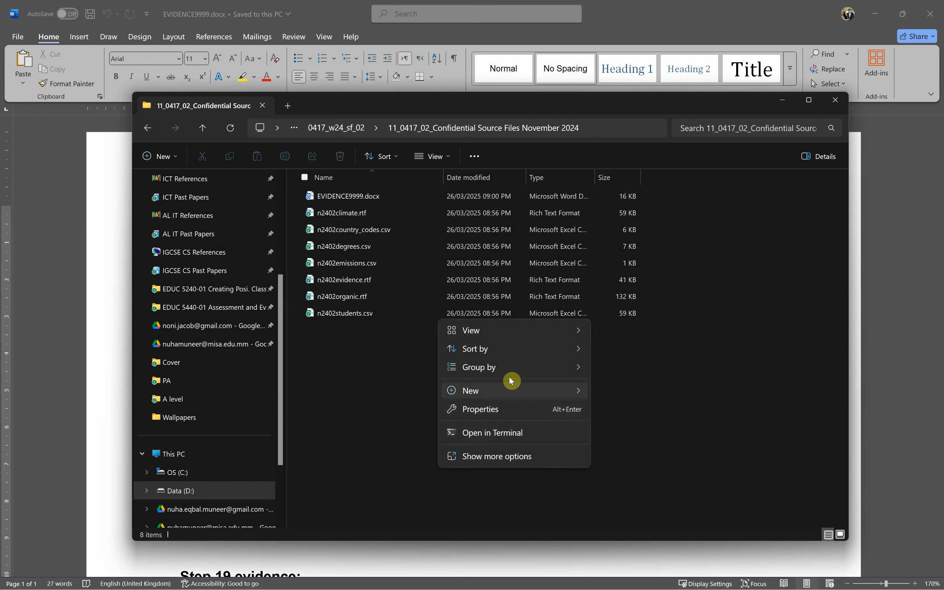
pyautogui.moveTo(516, 366)
pyautogui.click(609, 413)
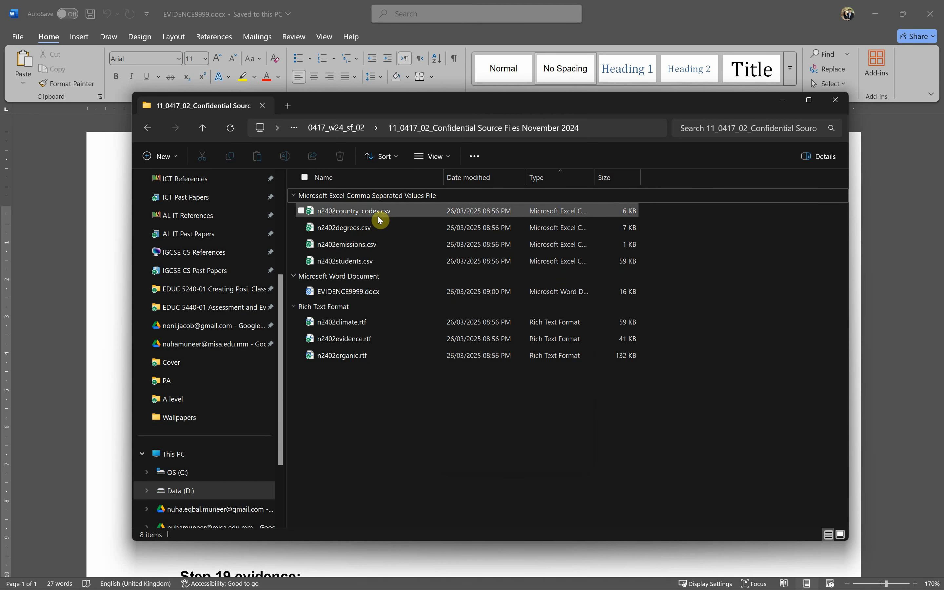
pyautogui.click(359, 291)
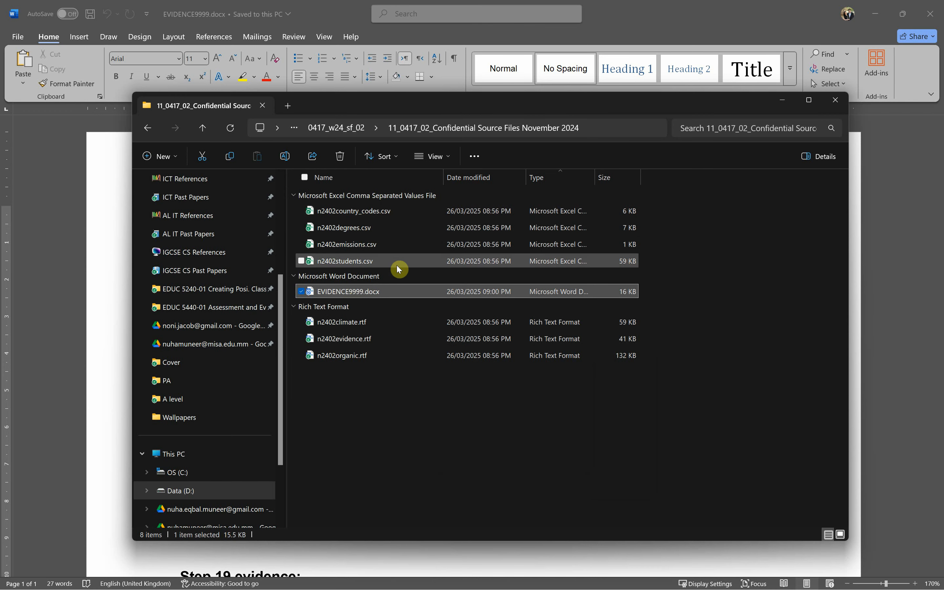
pyautogui.doubleClick(628, 6)
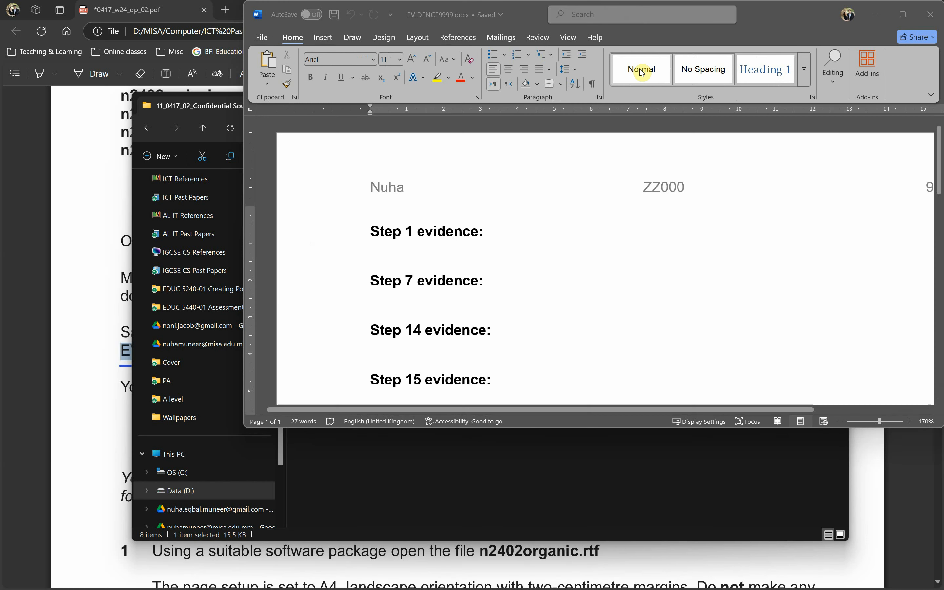
# - Return to the exam paper PDF and review the Task 1 instruction on placing screenshots in the Evidence Document
pyautogui.hotkey('alt', 'Tab')
pyautogui.scroll(-1, 595, 373)
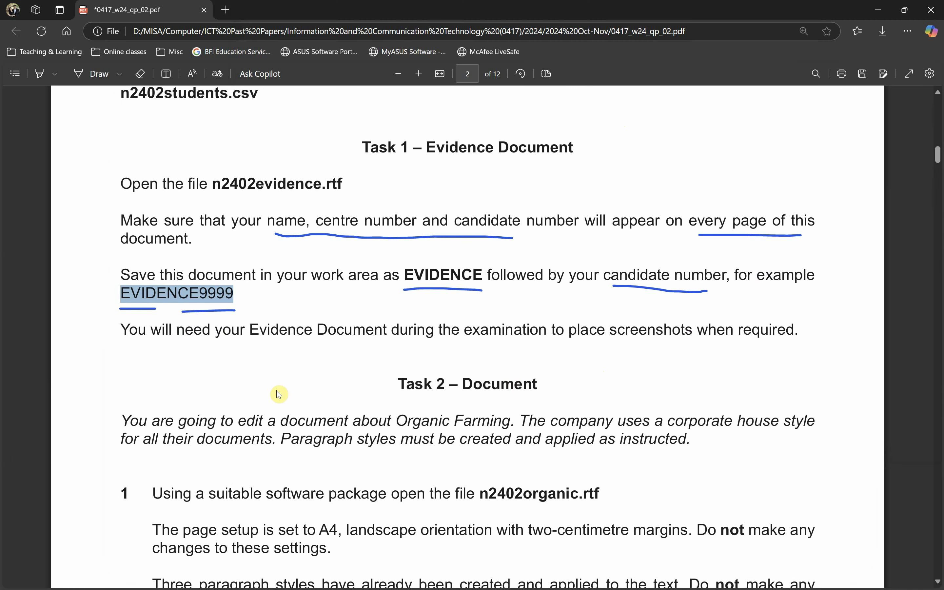
pyautogui.moveTo(124, 330); pyautogui.dragTo(259, 333)
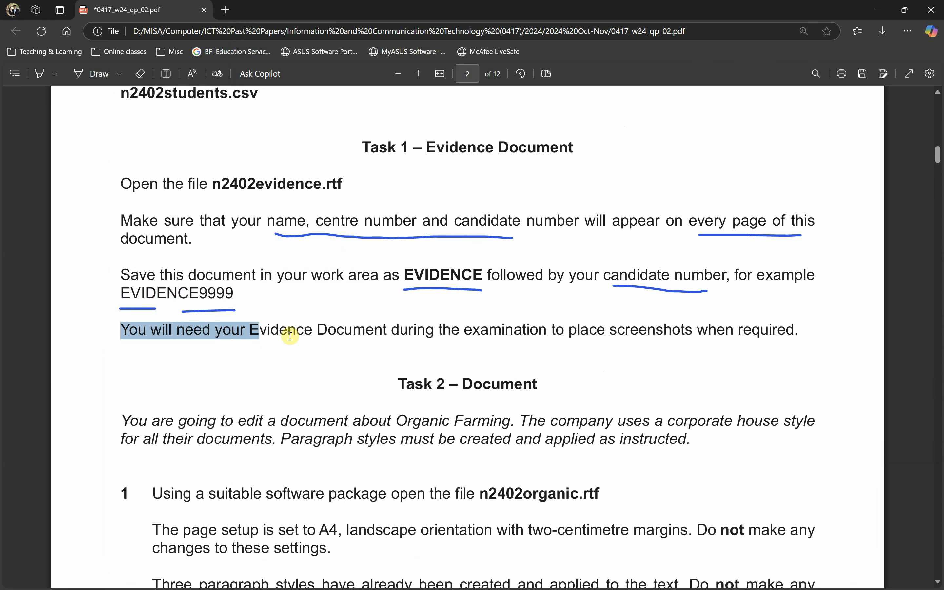
pyautogui.moveTo(473, 329); pyautogui.dragTo(727, 331)
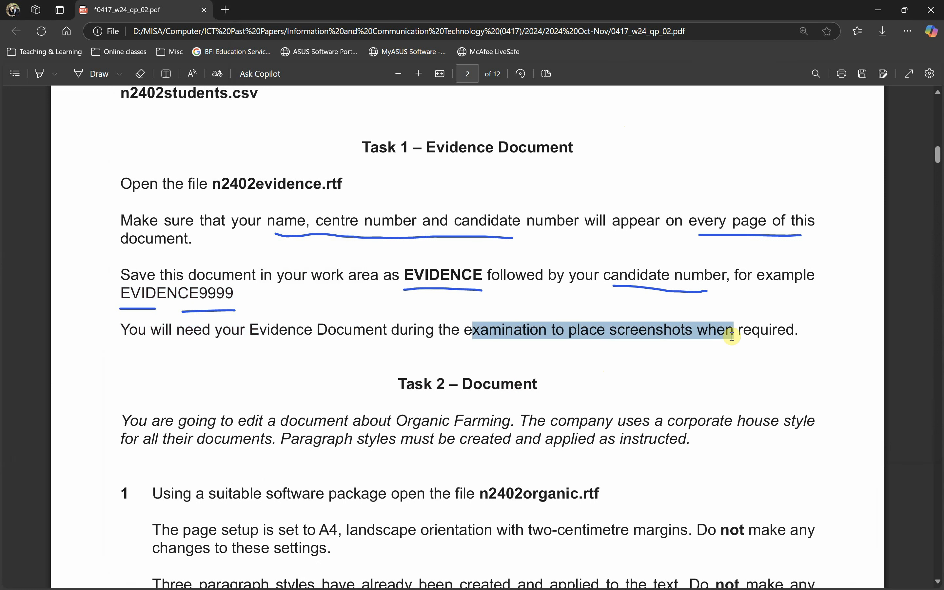
pyautogui.moveTo(610, 331); pyautogui.dragTo(686, 331)
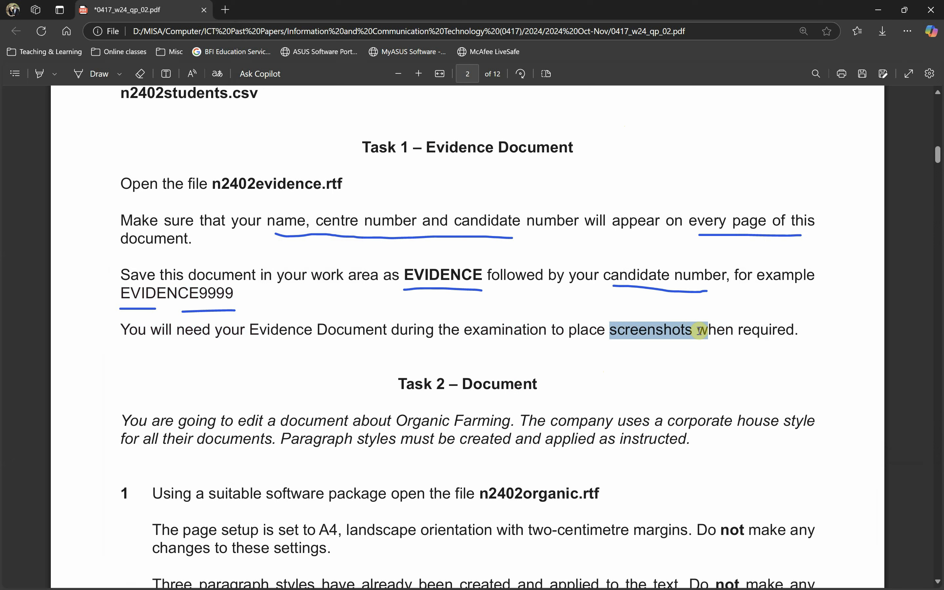
pyautogui.scroll(-4, 507, 379)
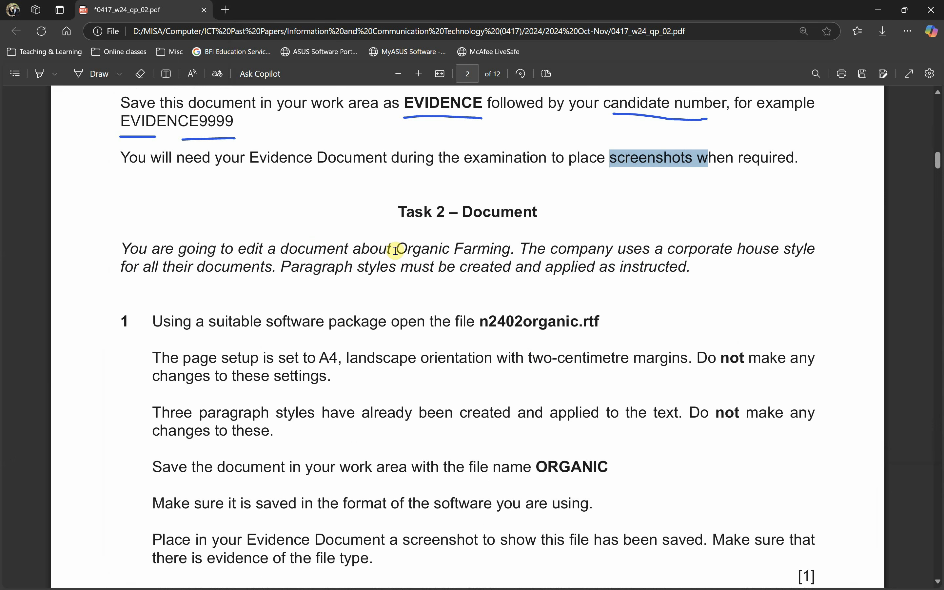
# - Read the Task 2 introduction, marking the passages on the corporate house style and on creating and applying paragraph styles
pyautogui.moveTo(459, 214); pyautogui.dragTo(545, 217)
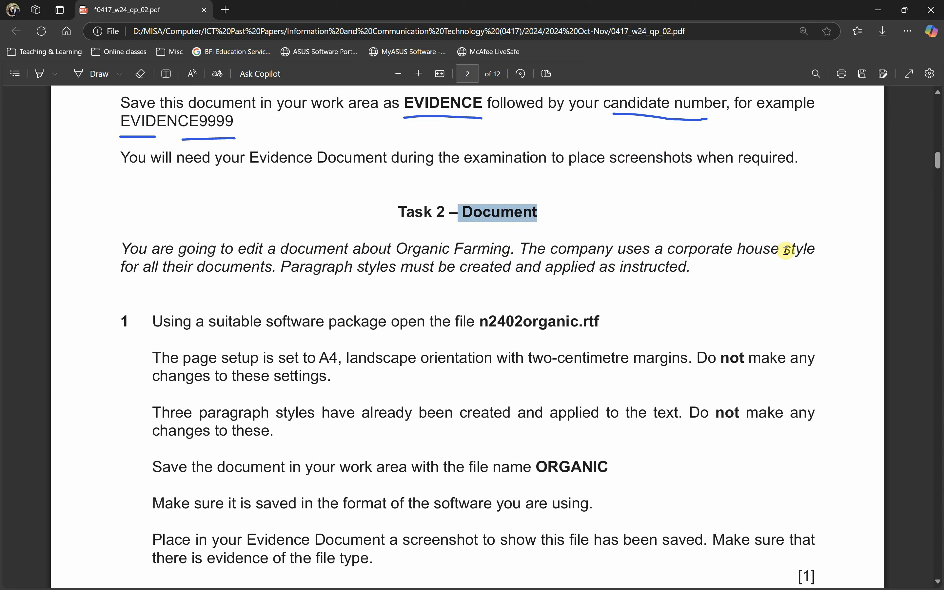
pyautogui.moveTo(814, 246); pyautogui.dragTo(665, 250)
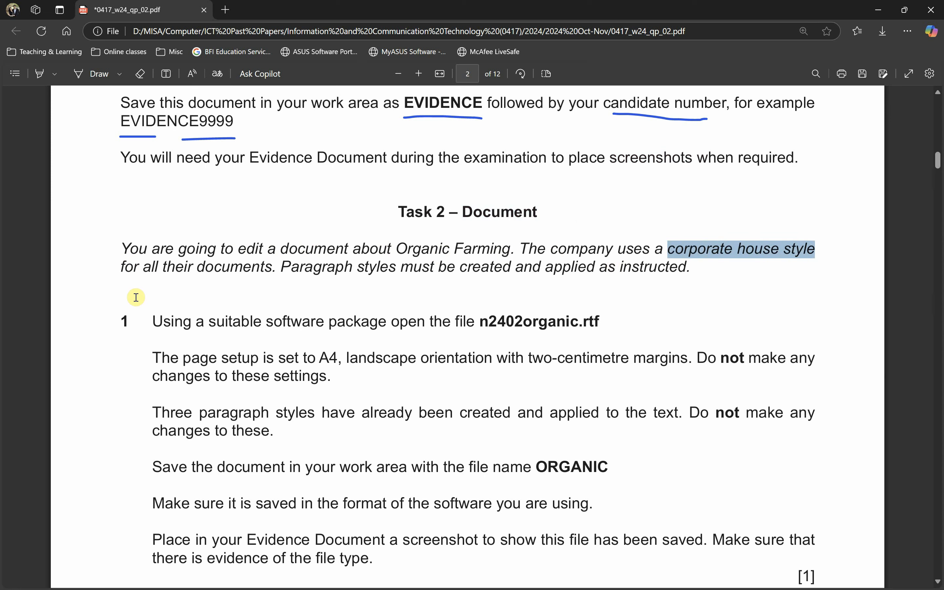
pyautogui.moveTo(126, 268); pyautogui.dragTo(289, 267)
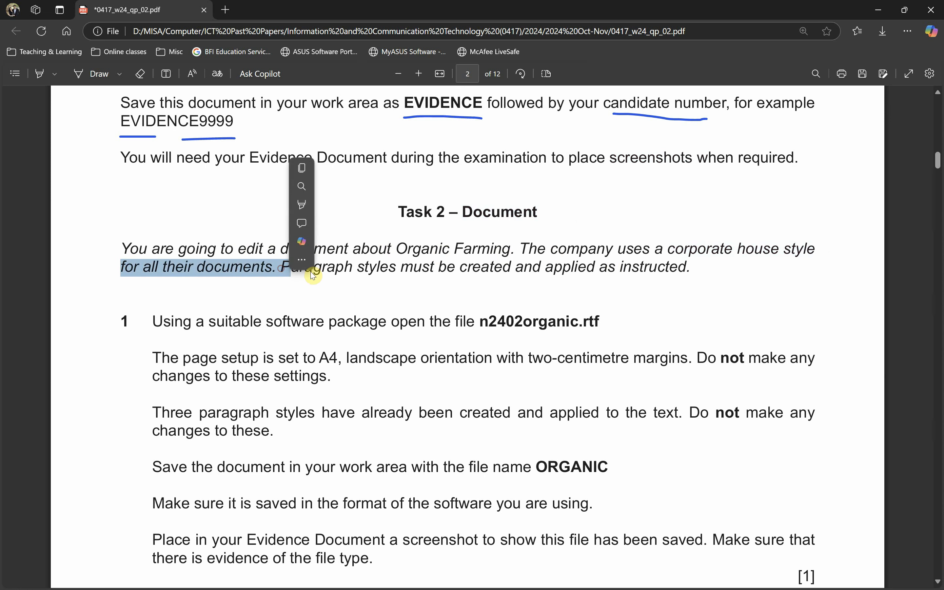
pyautogui.click(350, 268)
pyautogui.moveTo(363, 269); pyautogui.dragTo(421, 269)
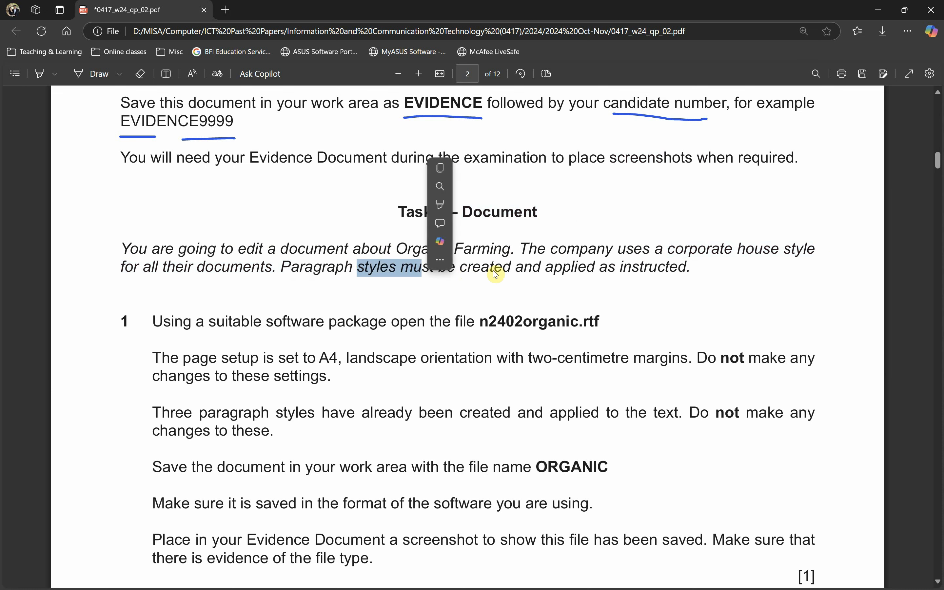
pyautogui.moveTo(679, 268); pyautogui.dragTo(352, 269)
pyautogui.scroll(-2, 169, 271)
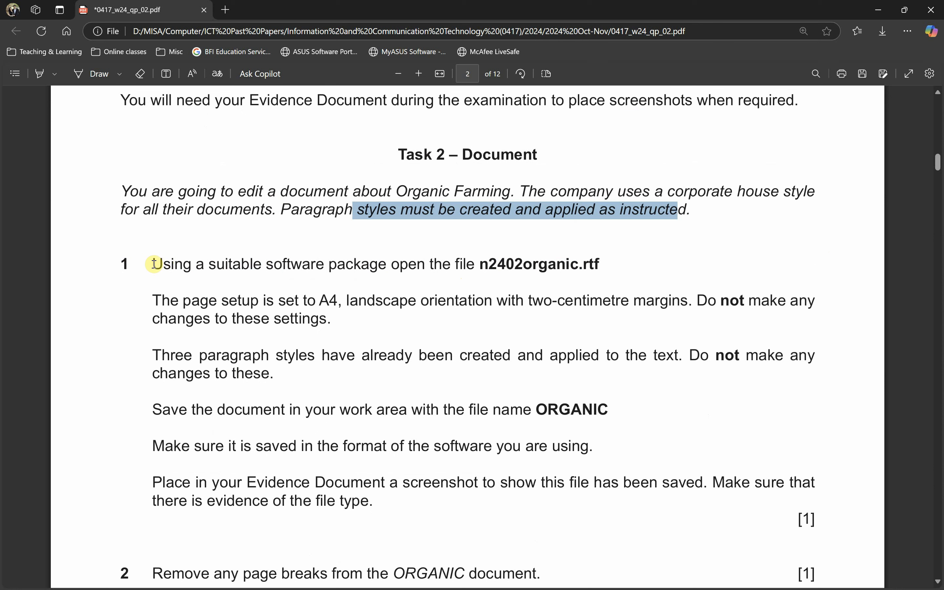
# - Open n2402organic.rtf from the source files folder in Word, enabled for editing in a maximised window
pyautogui.moveTo(154, 263); pyautogui.dragTo(564, 267)
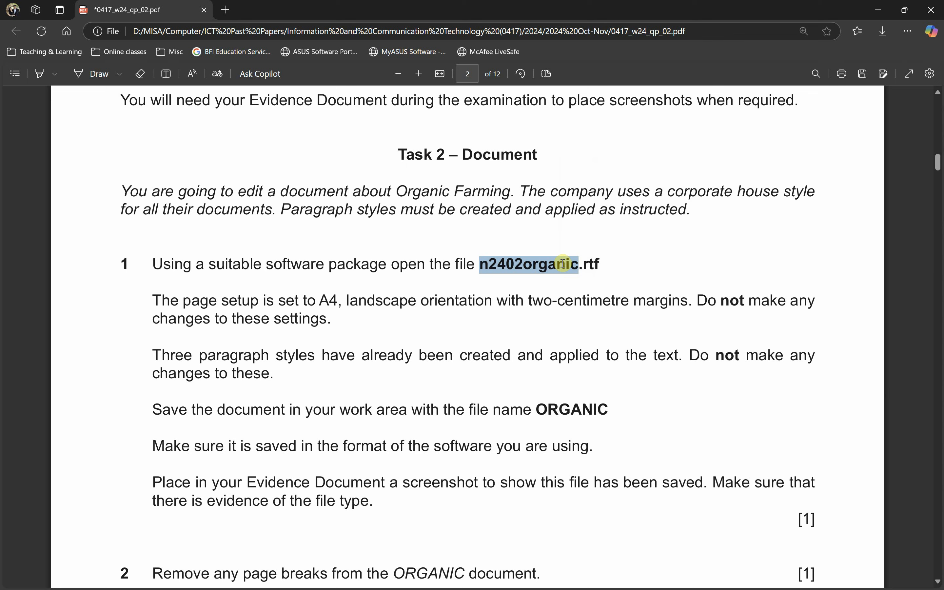
pyautogui.hotkey('alt', 'Tab')
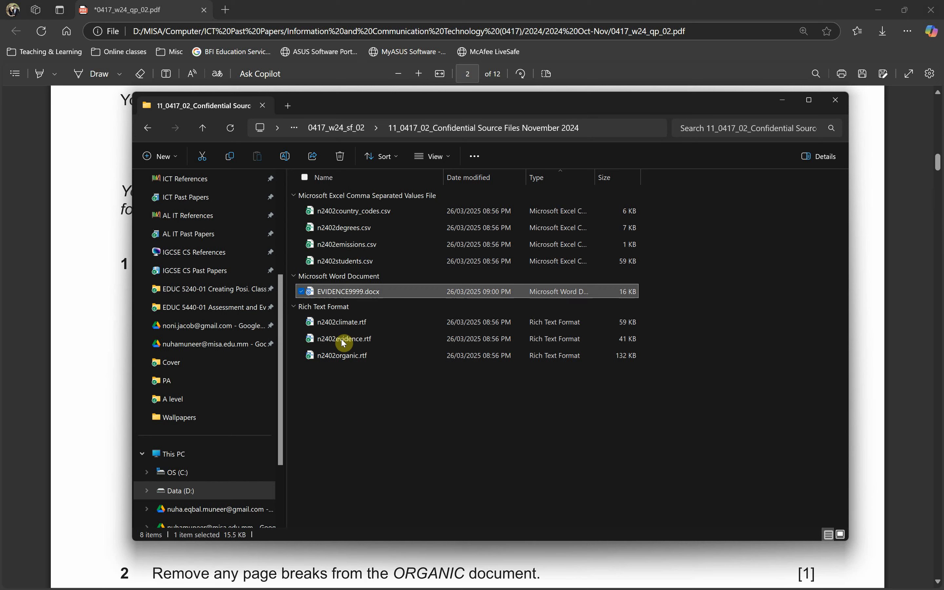
pyautogui.click(339, 362)
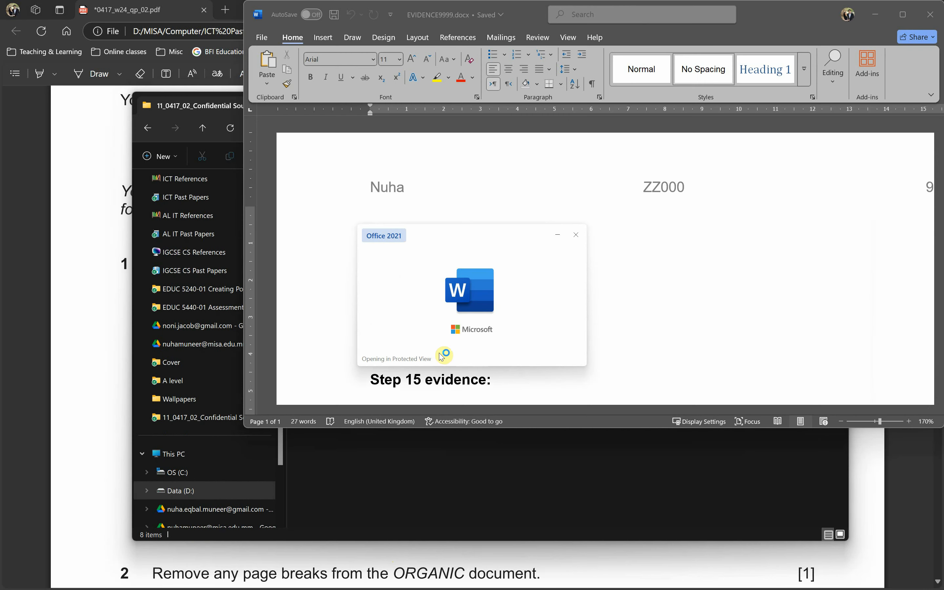
pyautogui.click(429, 458)
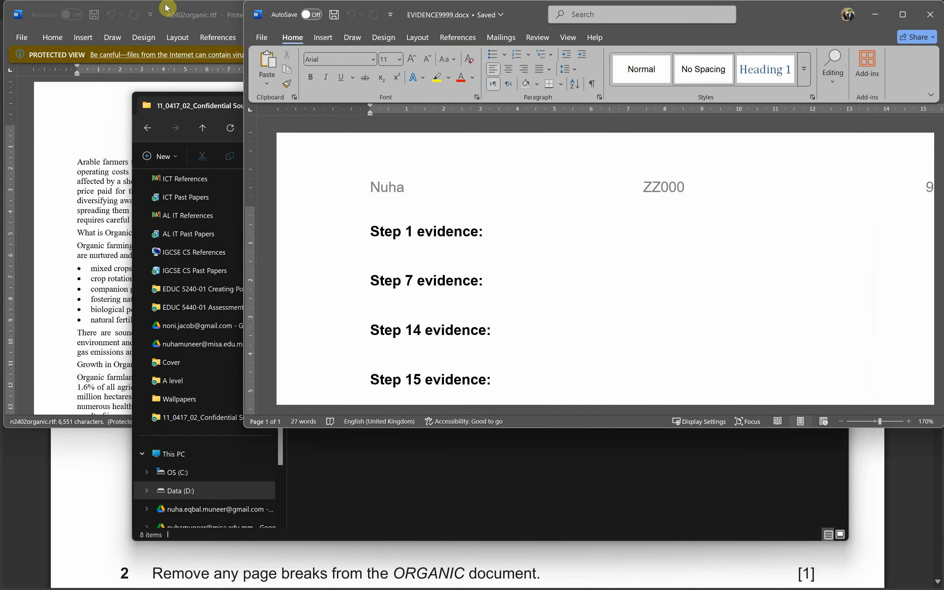
pyautogui.click(168, 12)
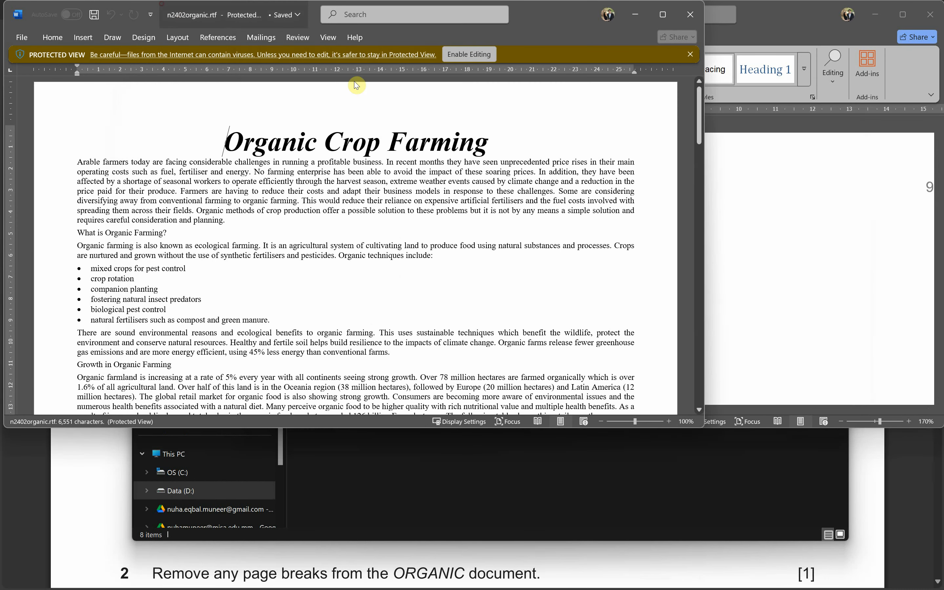
pyautogui.click(467, 58)
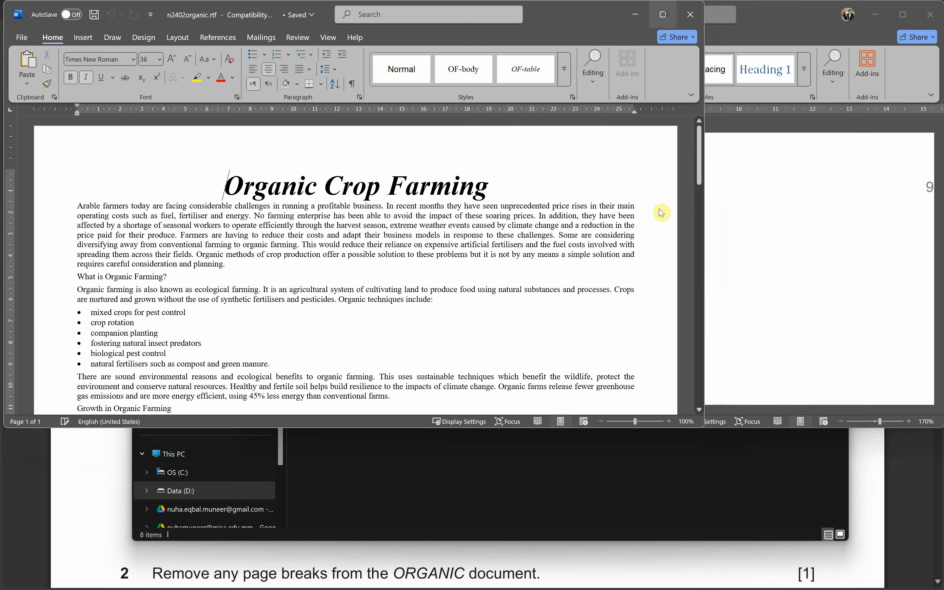
pyautogui.click(665, 14)
# - Look through all pages of the Organic Crop Farming document and return to its title
pyautogui.scroll(-1, 636, 259)
pyautogui.scroll(-6, 634, 275)
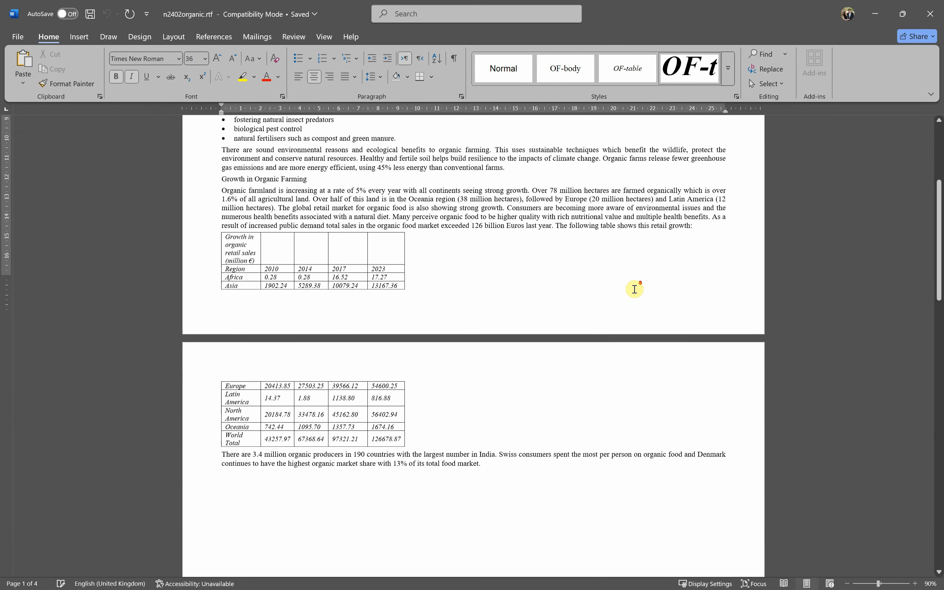
pyautogui.scroll(-10, 634, 289)
pyautogui.scroll(-6, 628, 301)
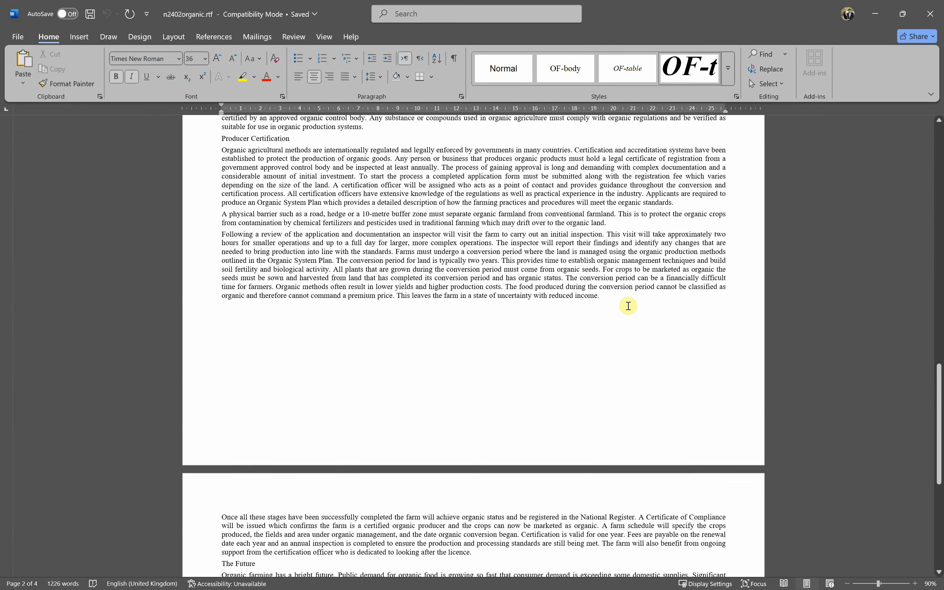
pyautogui.scroll(-10, 628, 305)
pyautogui.scroll(7, 628, 305)
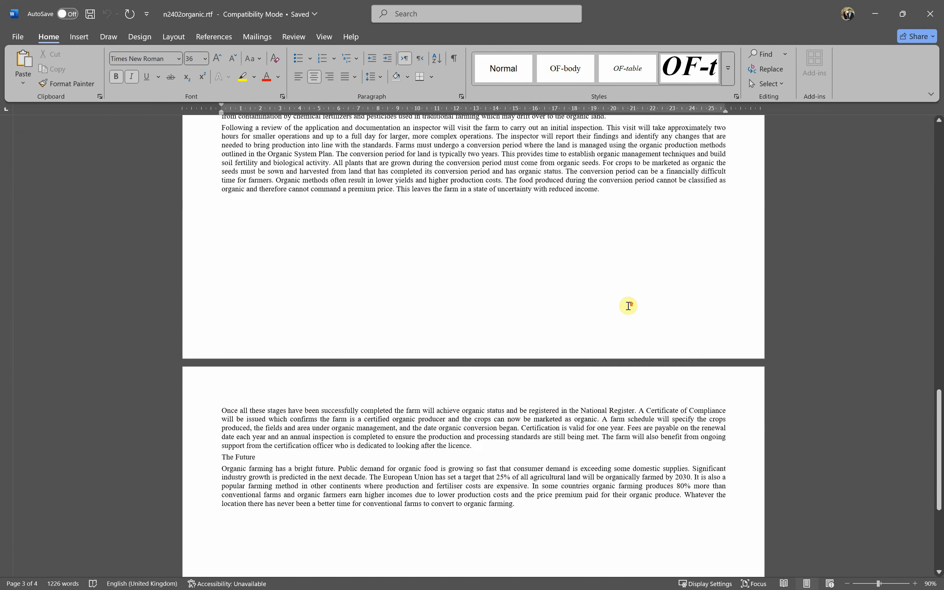
pyautogui.scroll(20, 628, 305)
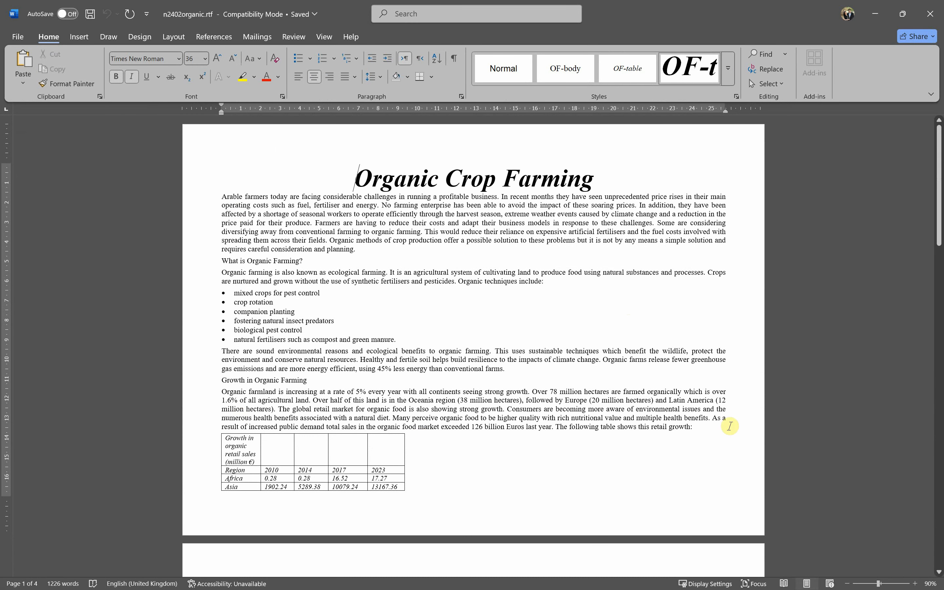
# - On the exam paper, underline A4, landscape orientation, two-centimetre margins and the word "not" in the Step 1 page setup instruction
pyautogui.hotkey('alt', 'Tab')
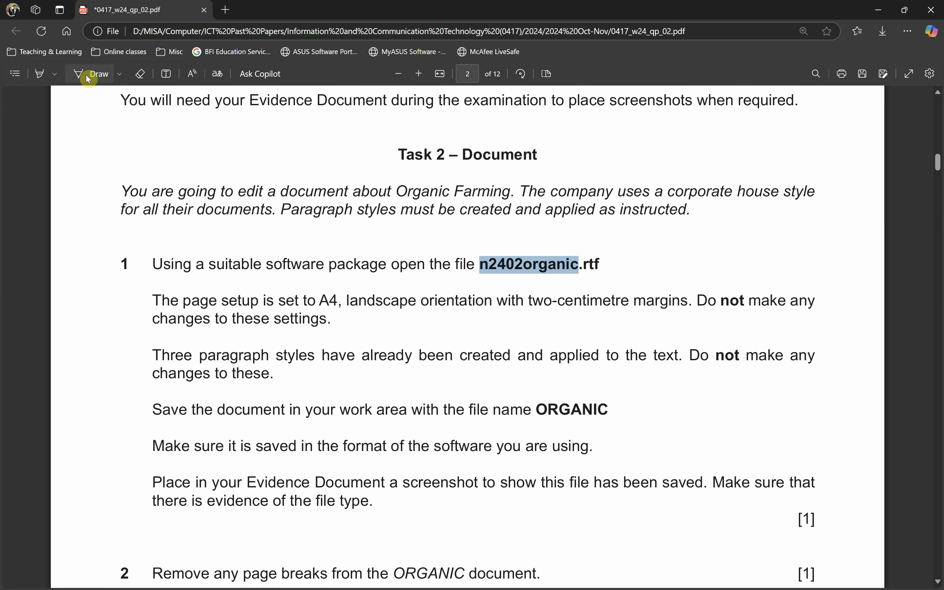
pyautogui.click(89, 79)
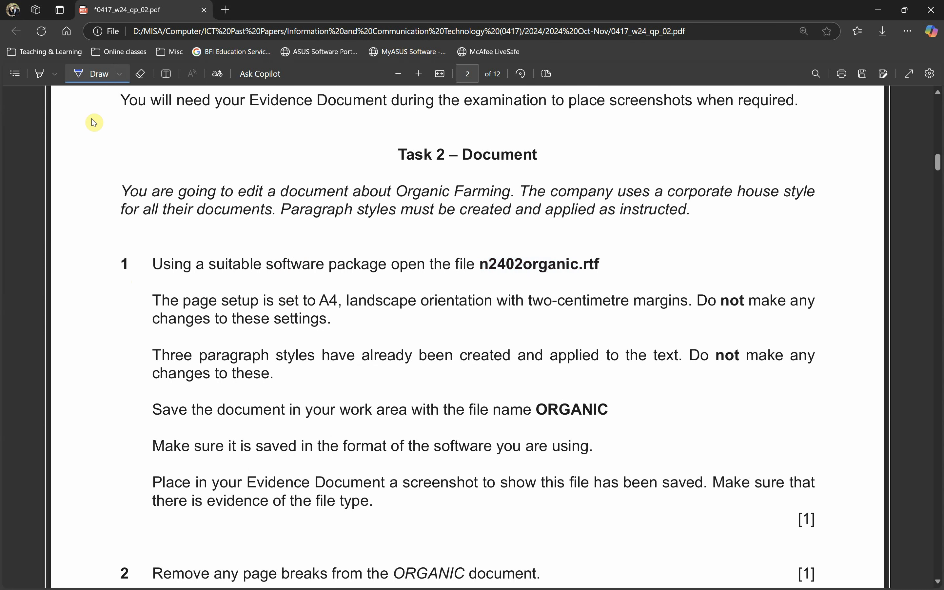
pyautogui.click(71, 80)
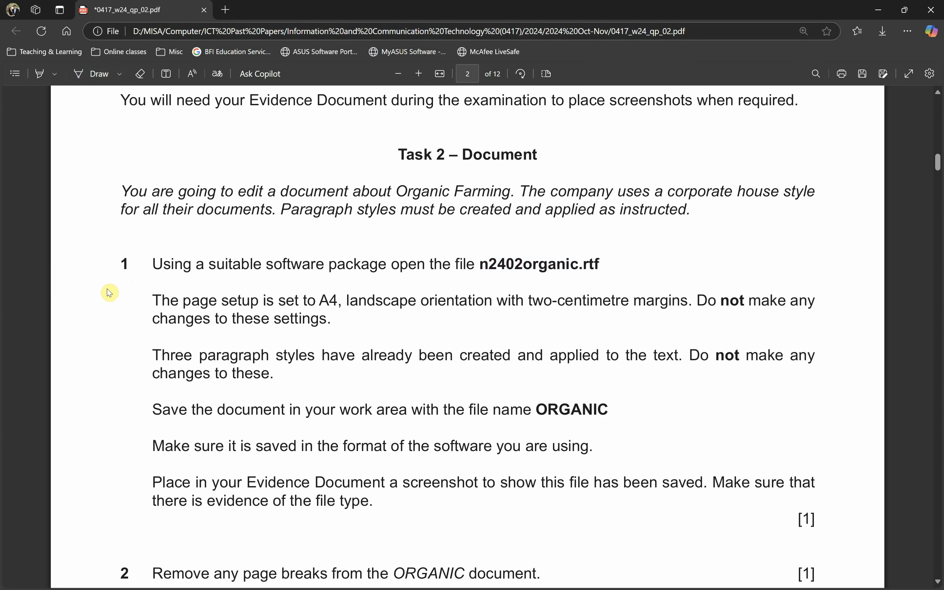
pyautogui.click(104, 74)
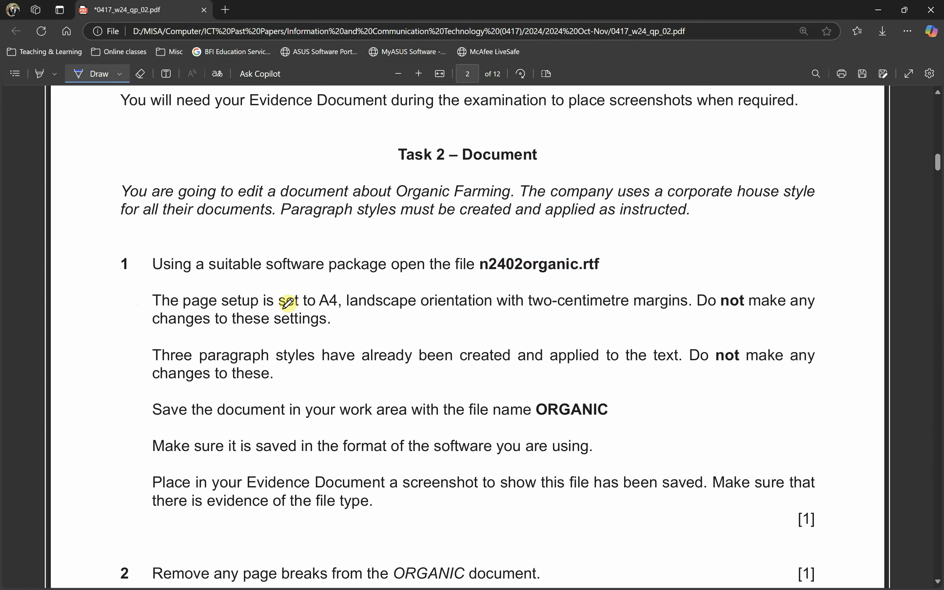
pyautogui.moveTo(319, 309); pyautogui.dragTo(465, 314)
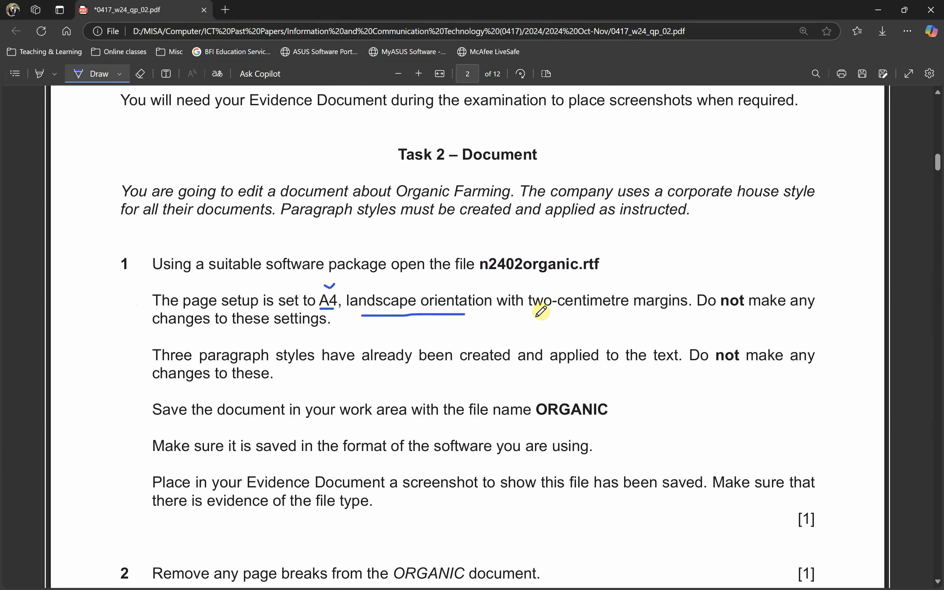
pyautogui.moveTo(540, 317); pyautogui.dragTo(666, 315)
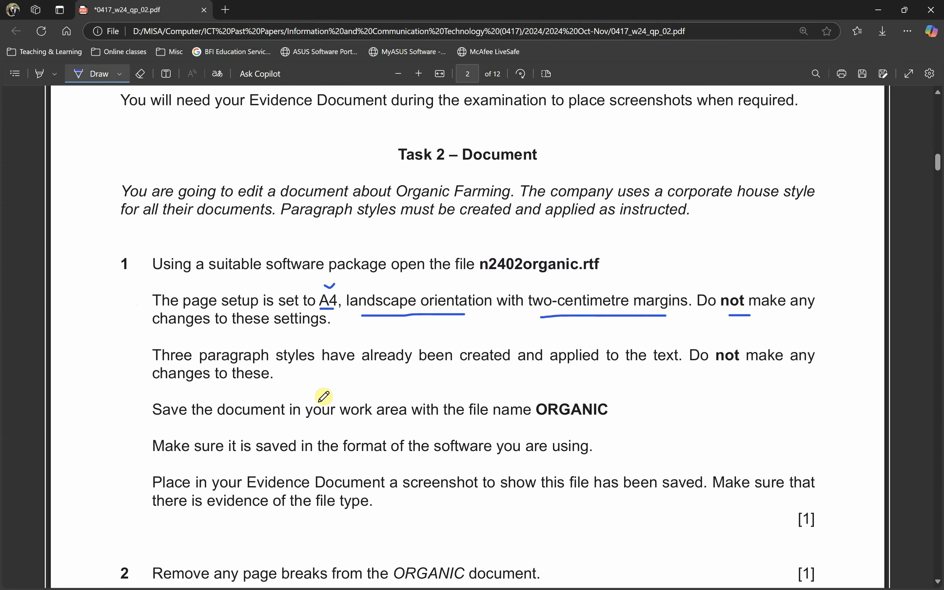
# - Check the margins, orientation and paper size in the organic document's Page Setup against the exam paper, leaving the settings unchanged
pyautogui.hotkey('alt', 'Tab')
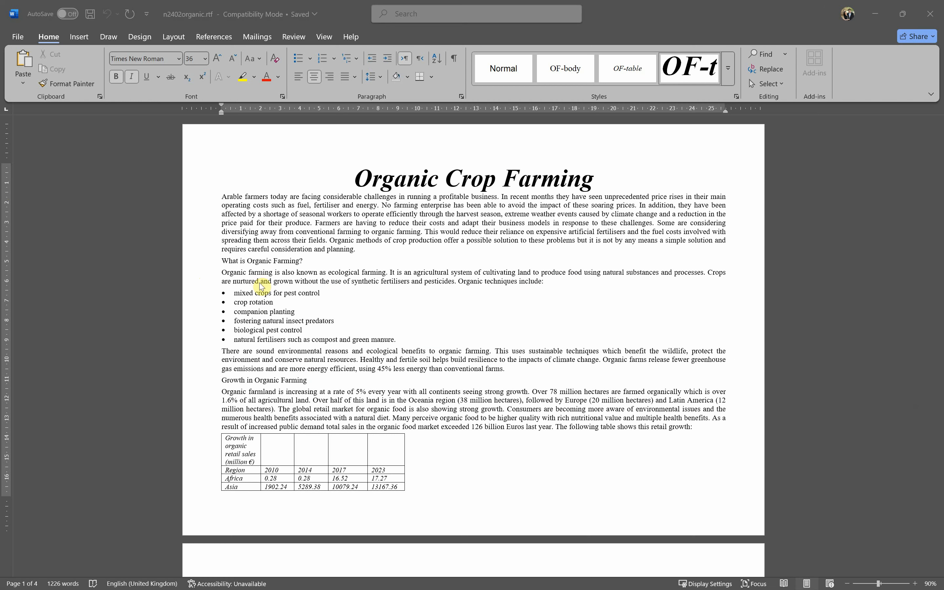
pyautogui.doubleClick(9, 180)
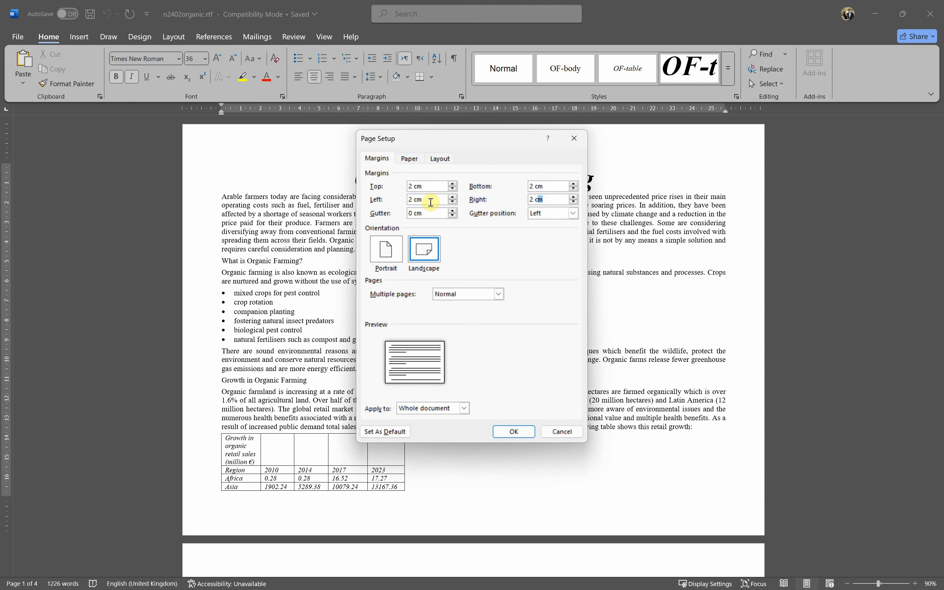
pyautogui.hotkey('alt', 'Tab')
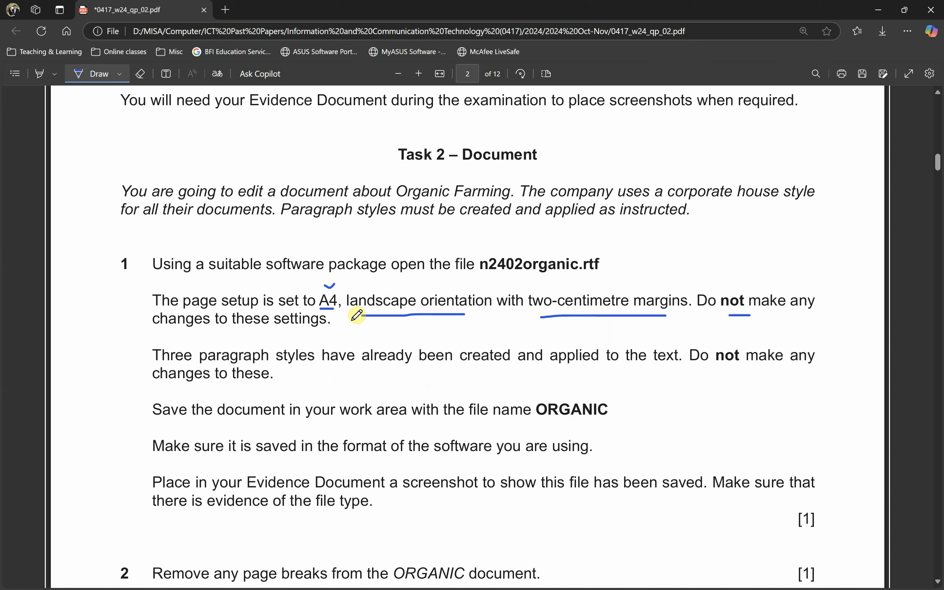
pyautogui.hotkey('alt', 'Tab')
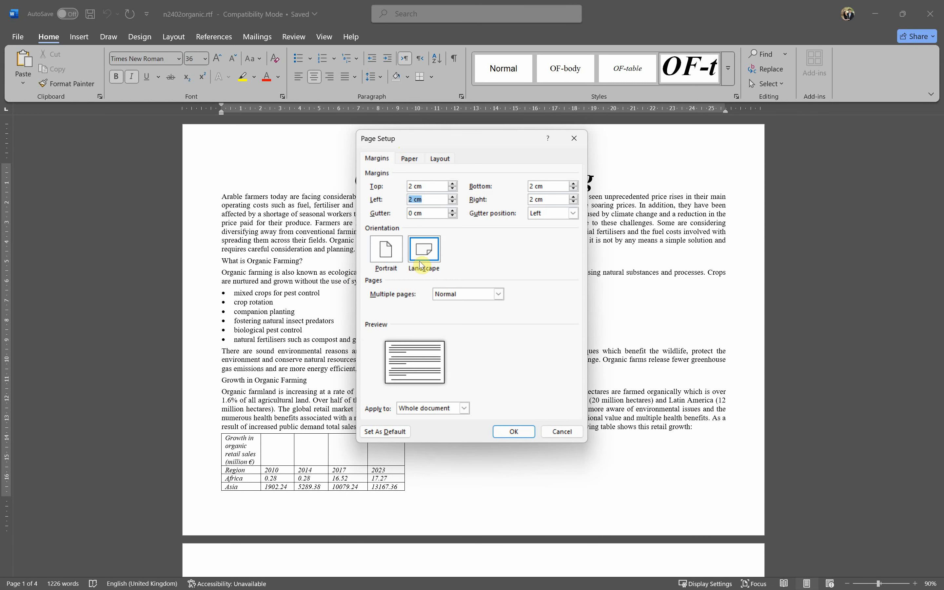
pyautogui.click(410, 160)
pyautogui.click(388, 190)
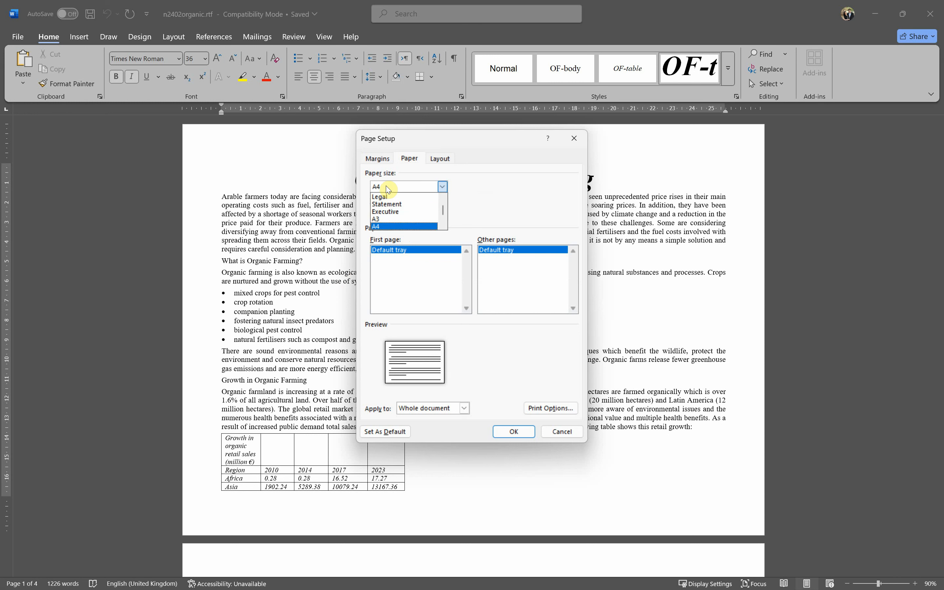
pyautogui.click(381, 197)
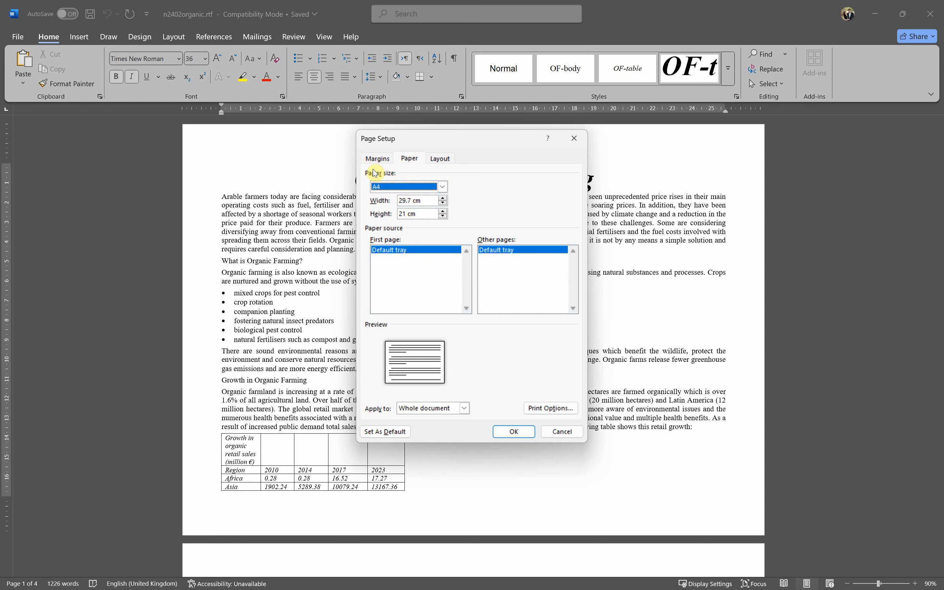
pyautogui.click(376, 160)
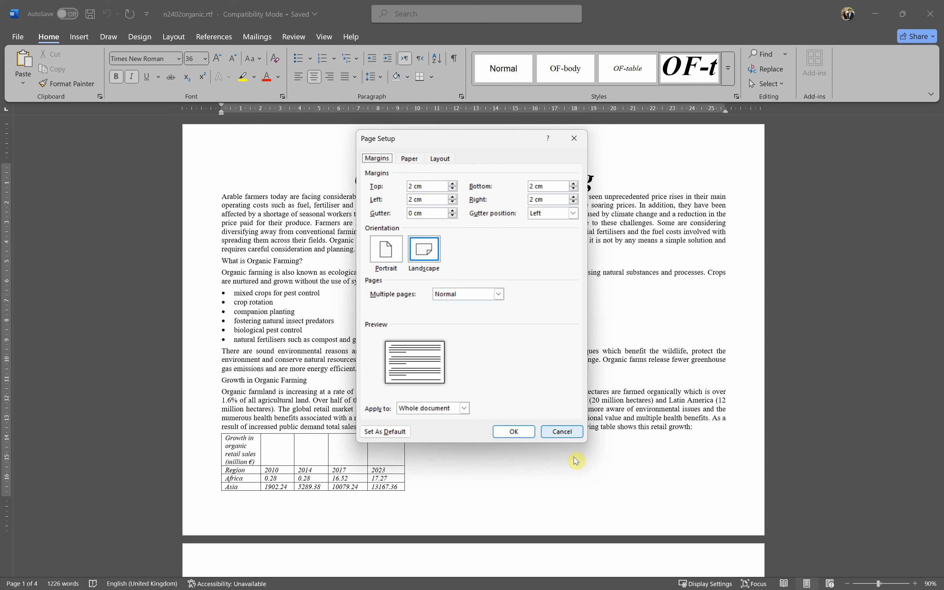
pyautogui.click(546, 431)
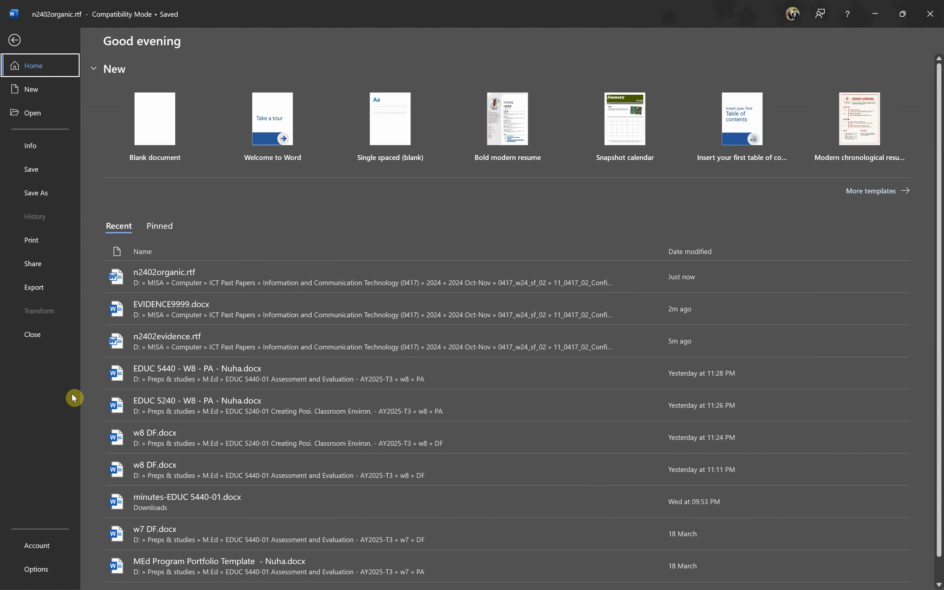
# - Check the measurement units among Word's advanced display options and leave the options without saving changes
pyautogui.click(46, 568)
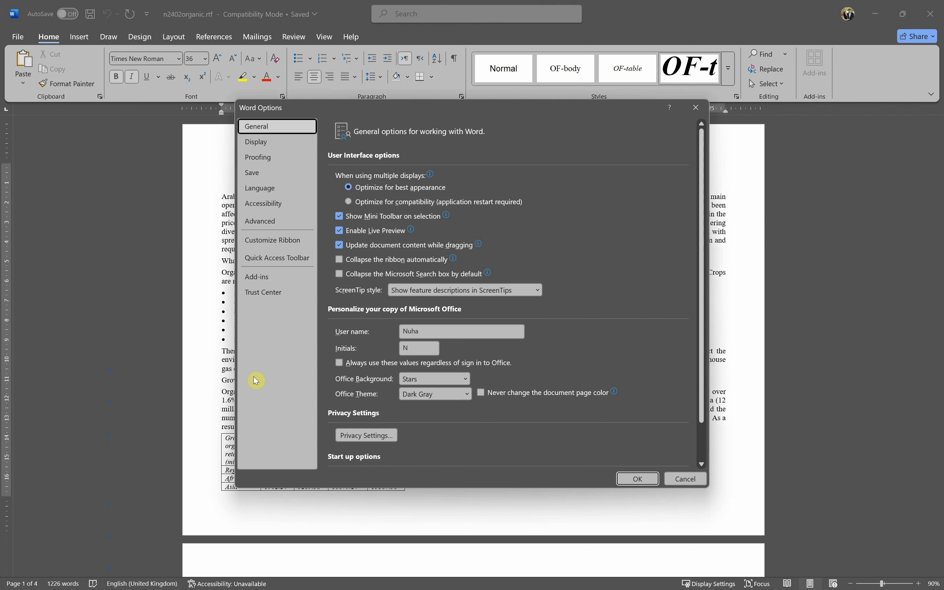
pyautogui.click(283, 226)
pyautogui.scroll(-15, 512, 314)
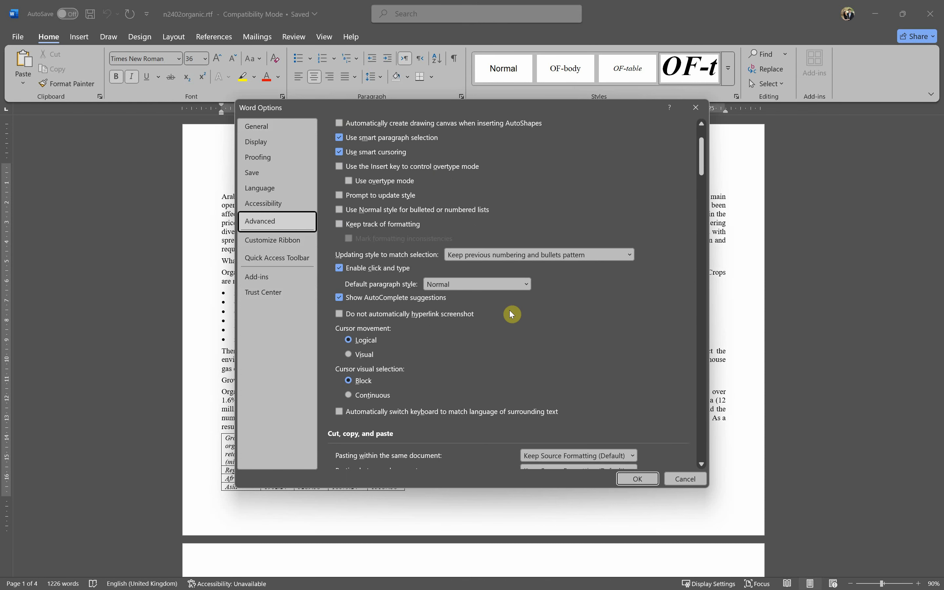
pyautogui.scroll(-10, 503, 339)
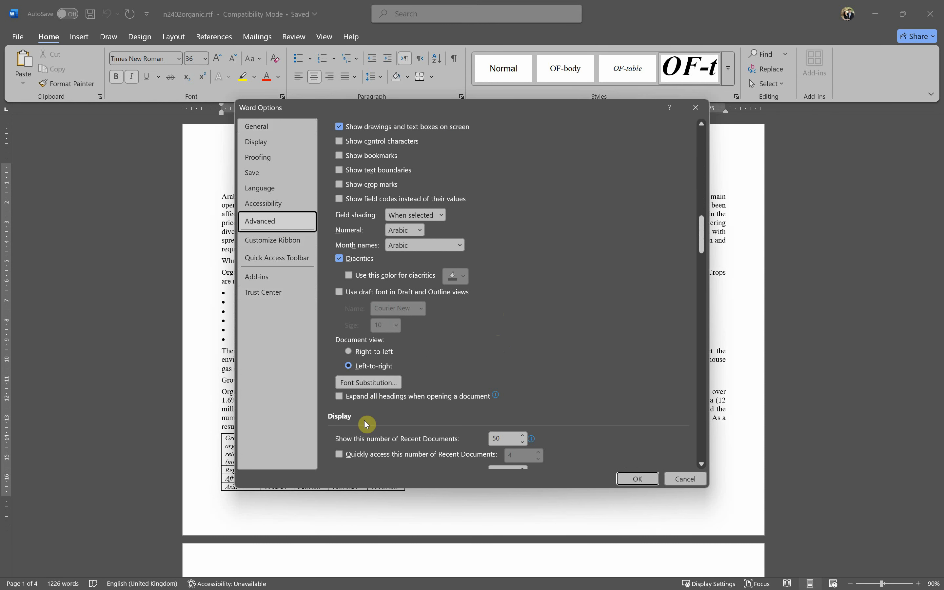
pyautogui.scroll(-5, 349, 426)
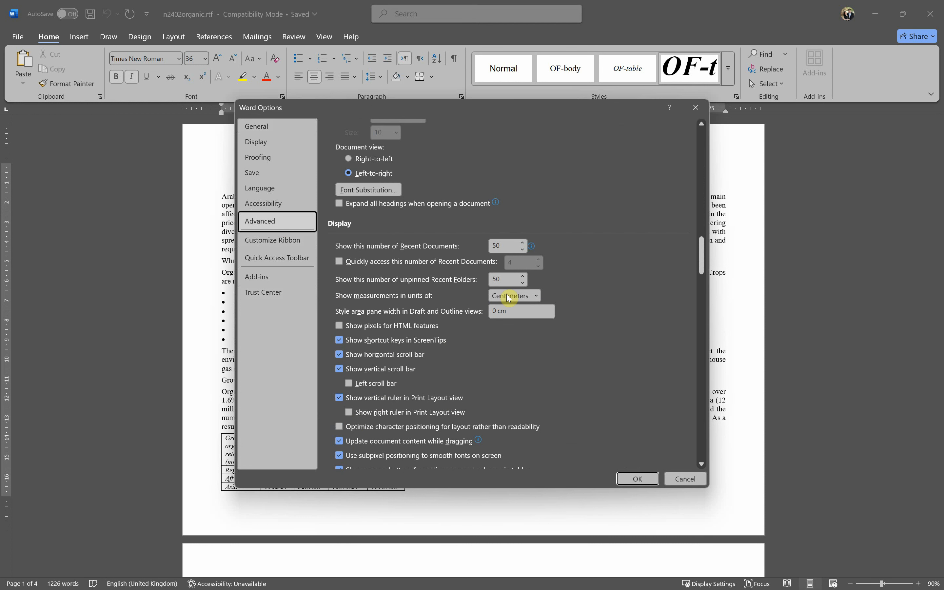
pyautogui.click(526, 297)
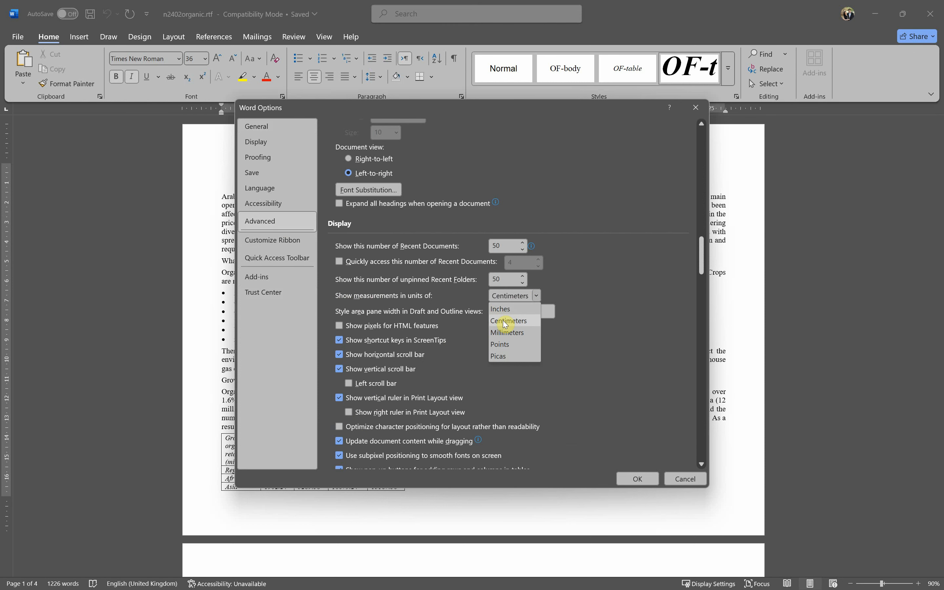
pyautogui.click(690, 480)
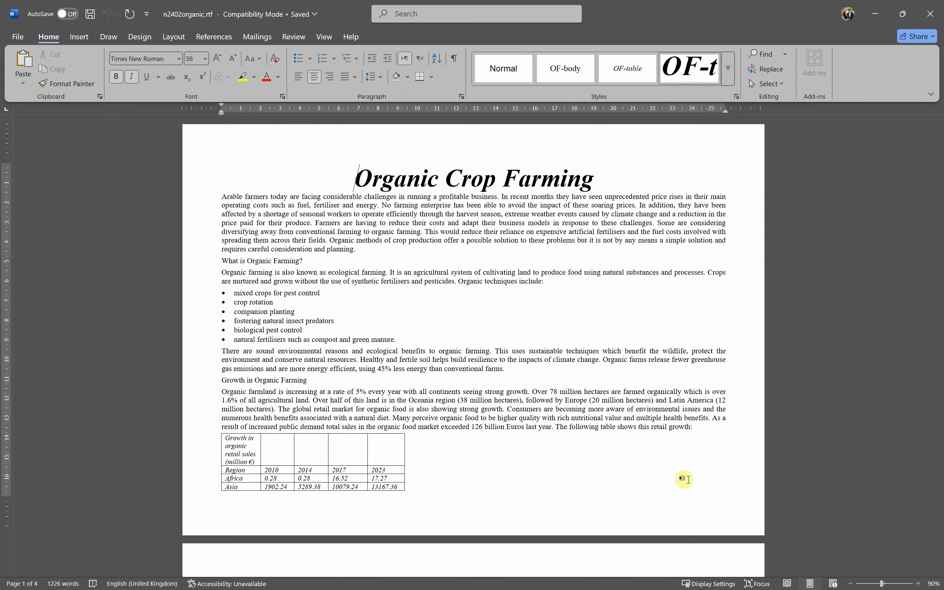
# - Tick off the landscape orientation and two-centimetre margins requirements on the exam paper and read on to the paragraph styles instruction
pyautogui.hotkey('alt', 'Tab')
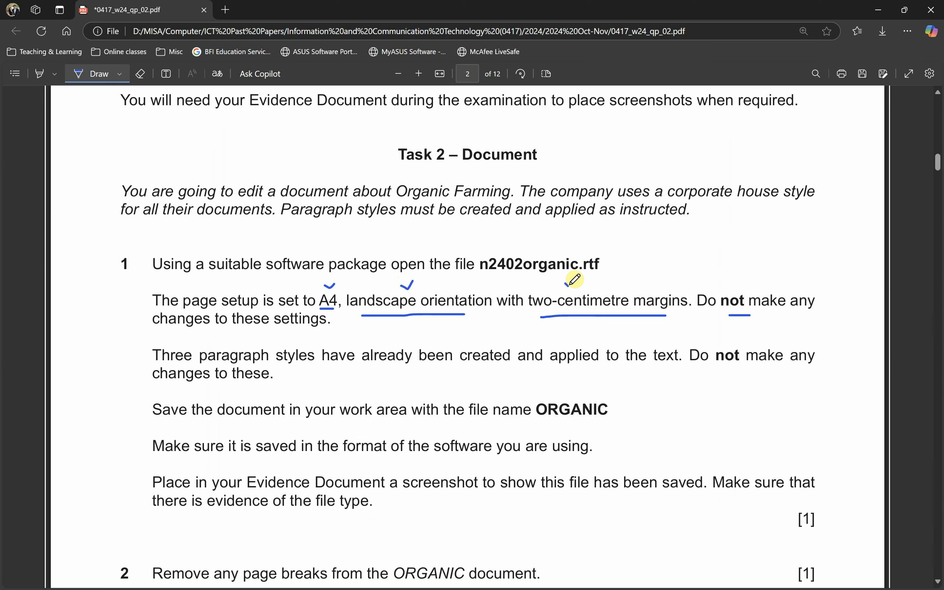
pyautogui.moveTo(567, 285); pyautogui.dragTo(574, 279)
pyautogui.scroll(-1, 402, 390)
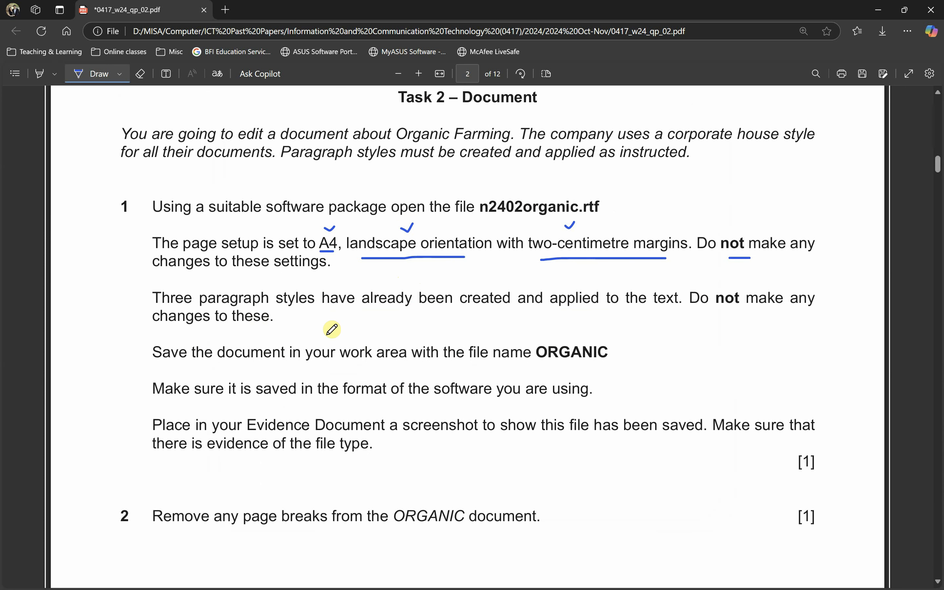
# - Show the full list of paragraph styles in the organic document and dock it beside the page
pyautogui.hotkey('alt', 'Tab')
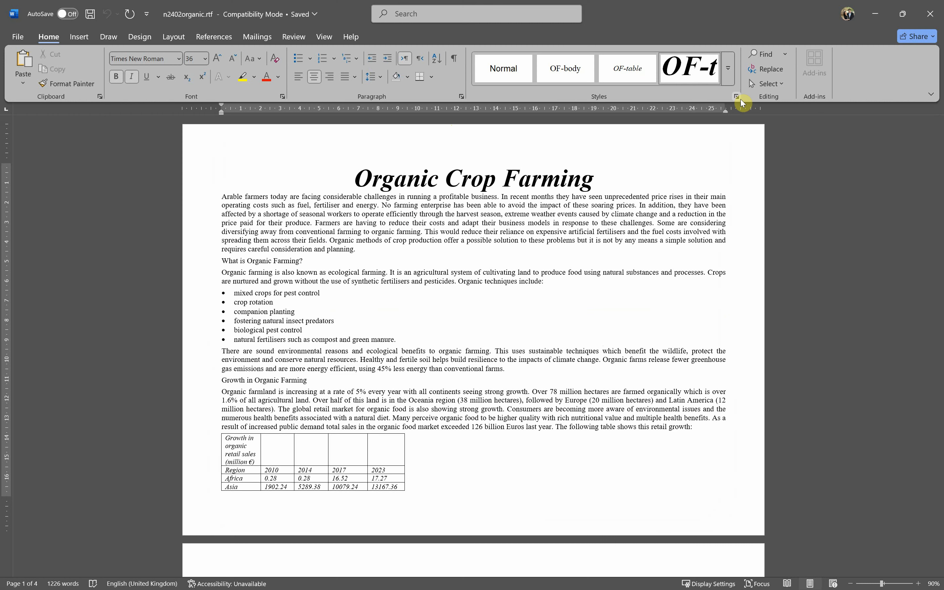
pyautogui.press('ctrl')
pyautogui.press('ctrl')
pyautogui.click(736, 96)
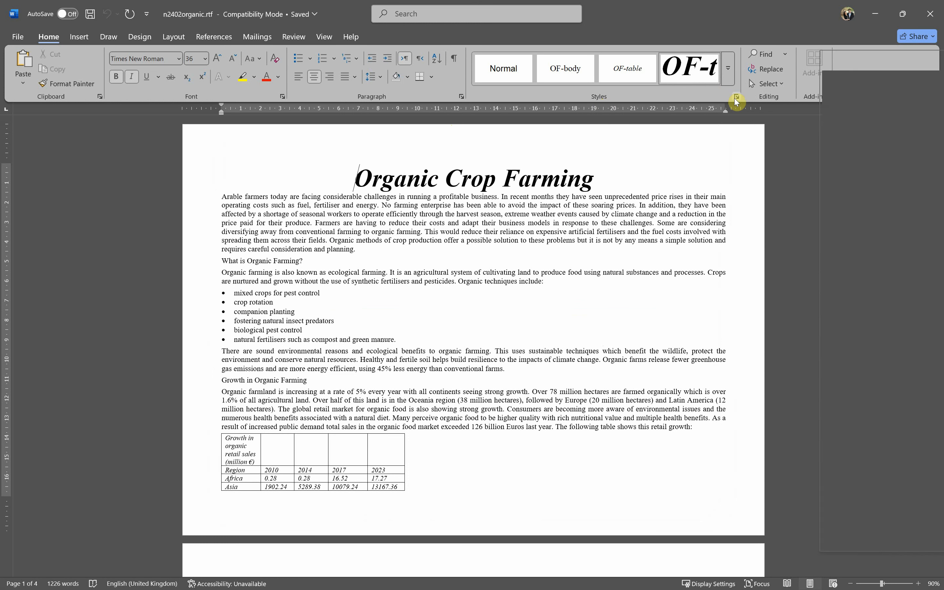
pyautogui.doubleClick(882, 60)
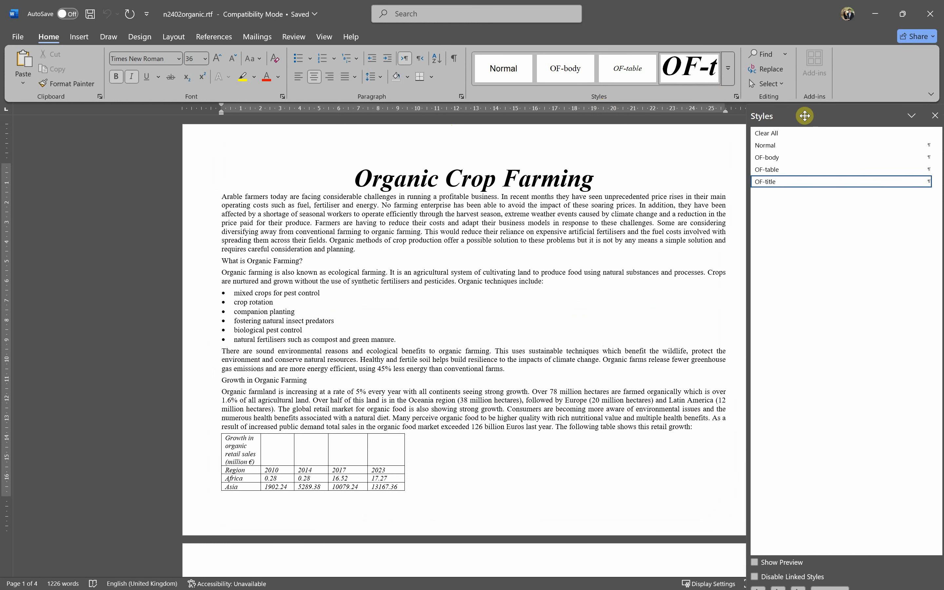
# - Try the OF-body and OF-table styles on the document title and reapply OF-title
pyautogui.click(771, 155)
pyautogui.click(767, 167)
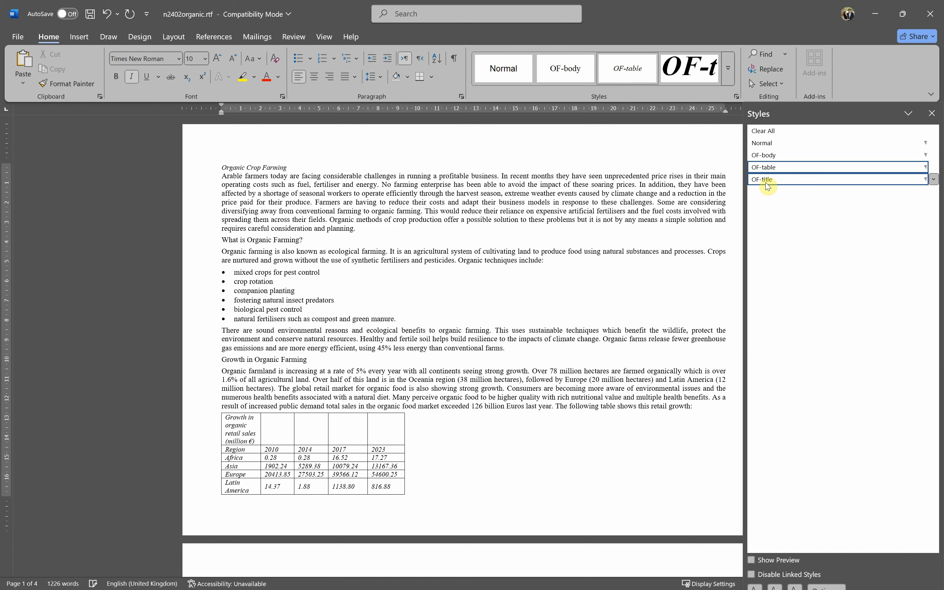
pyautogui.click(764, 181)
pyautogui.click(766, 157)
pyautogui.click(765, 167)
pyautogui.click(761, 181)
# - On the exam paper, tick the three paragraph styles instruction and underline its "not" and the file name ORGANIC
pyautogui.hotkey('alt', 'Tab')
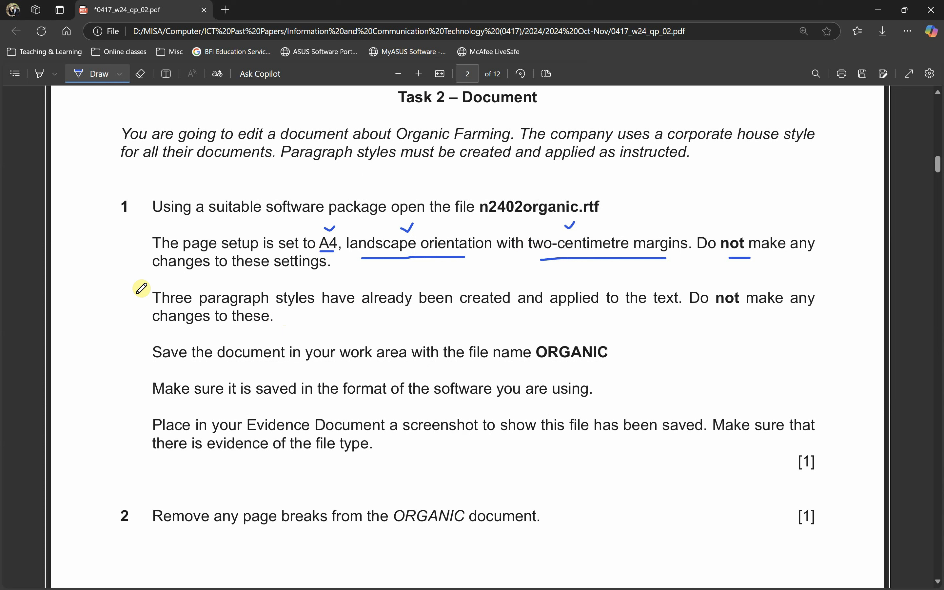
pyautogui.moveTo(137, 293); pyautogui.dragTo(156, 284)
pyautogui.moveTo(704, 311); pyautogui.dragTo(742, 310)
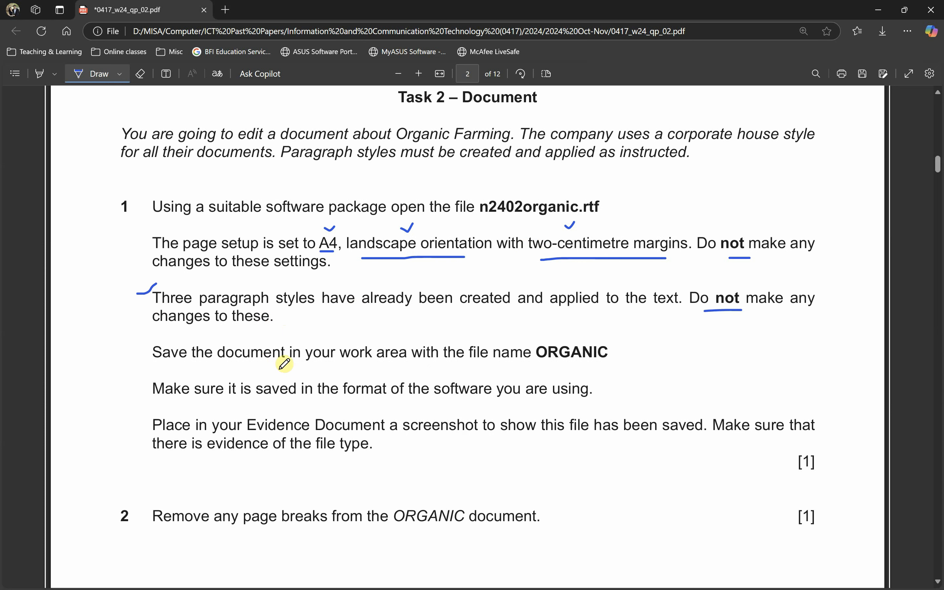
pyautogui.moveTo(558, 367); pyautogui.dragTo(602, 366)
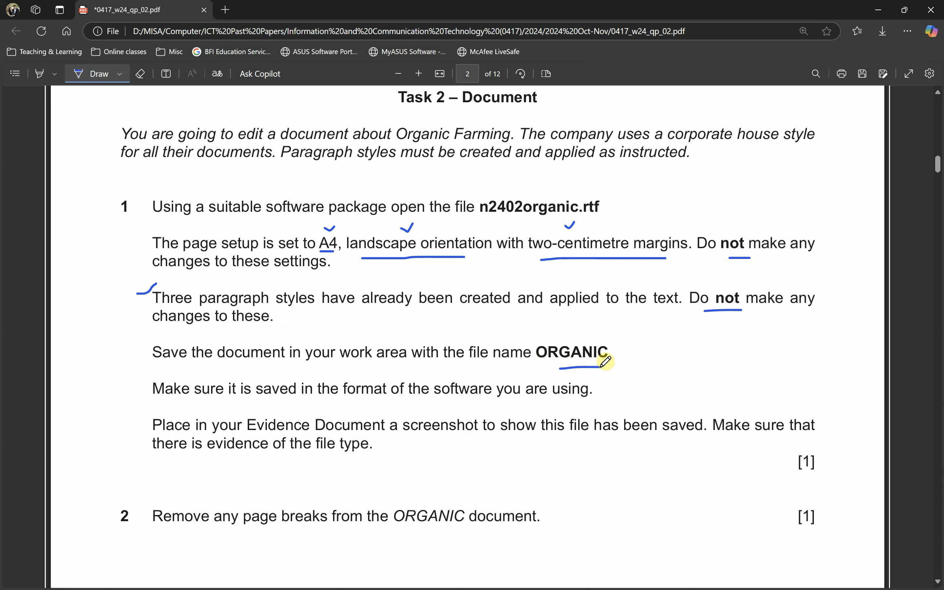
# - In Word, save the organic document as ORGANIC in Word Document (*.docx) format in the source files folder, accepting the file format upgrade
pyautogui.hotkey('alt', 'Tab')
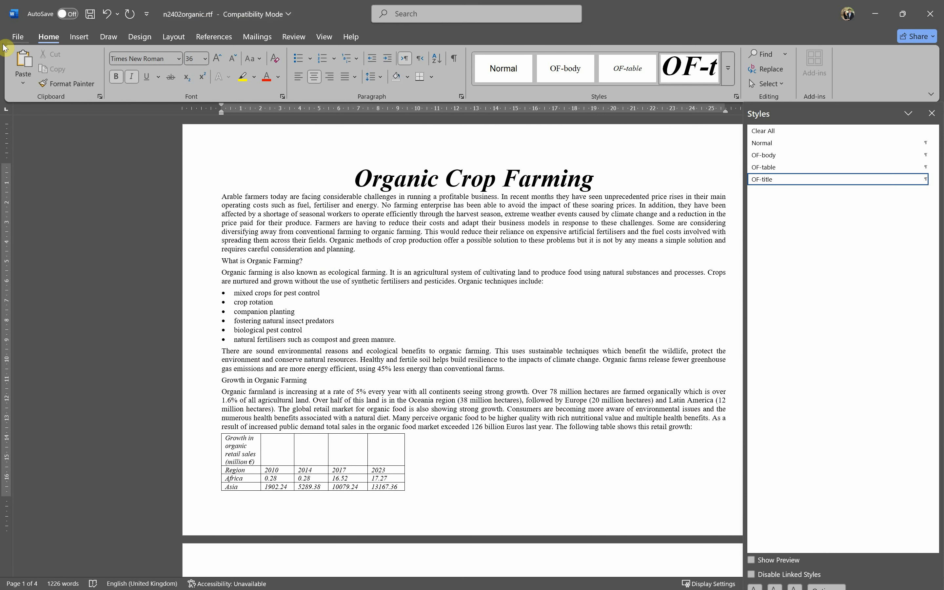
pyautogui.click(18, 37)
pyautogui.click(41, 192)
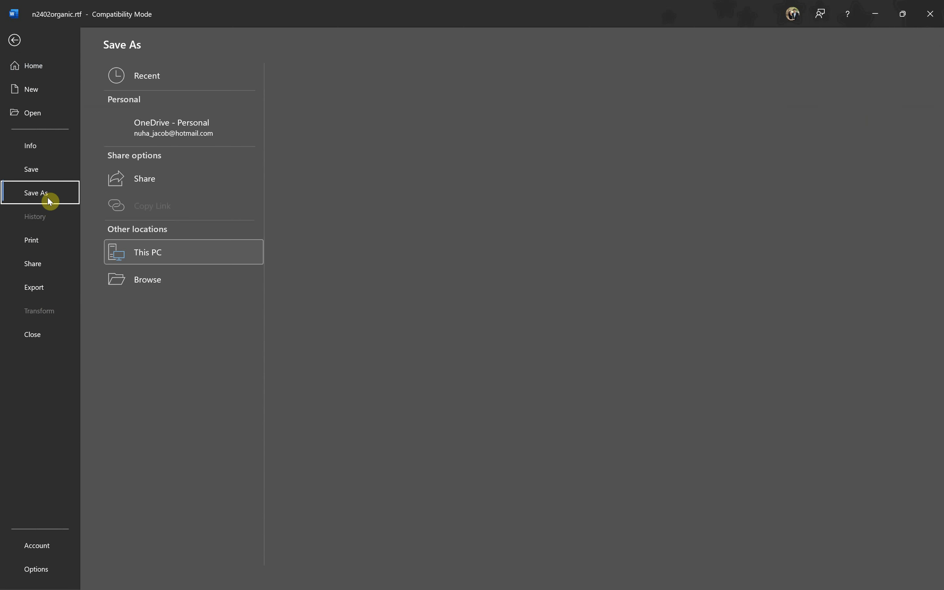
pyautogui.click(173, 308)
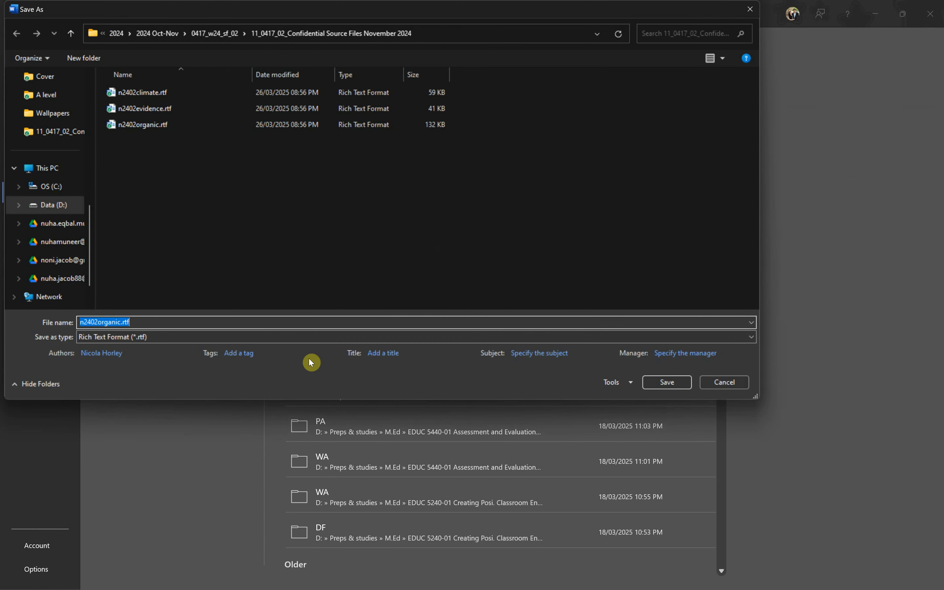
pyautogui.write('ORGANIC')
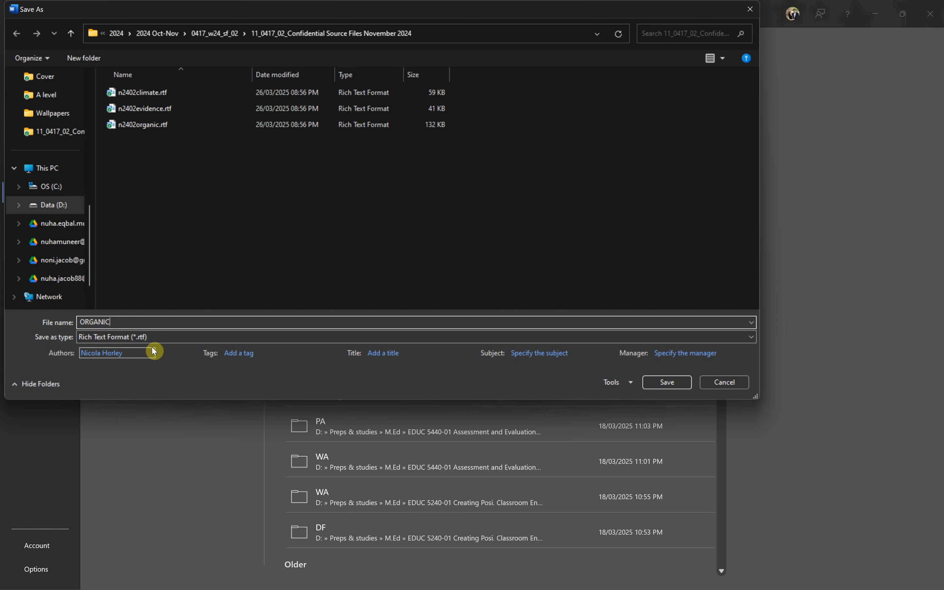
pyautogui.click(142, 338)
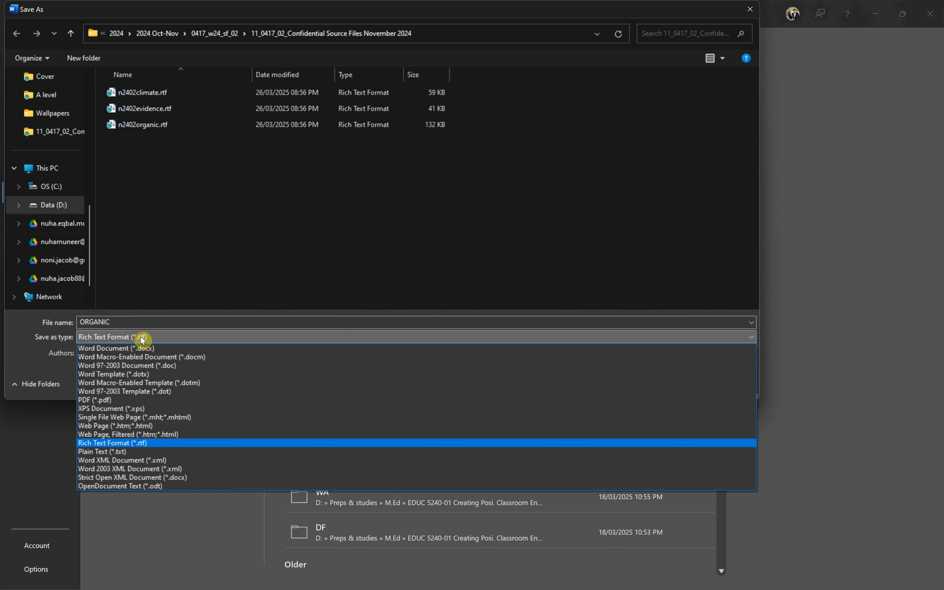
pyautogui.click(132, 351)
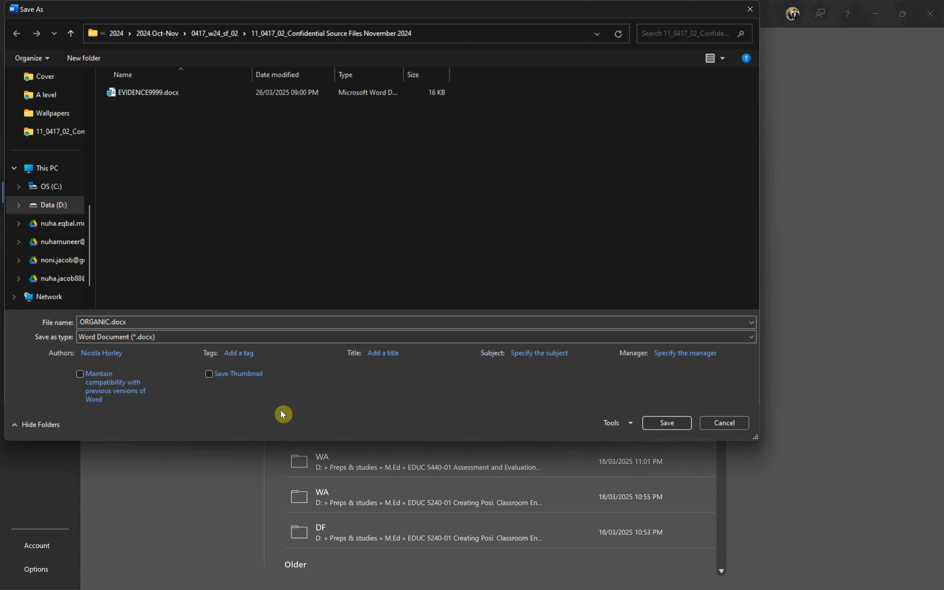
pyautogui.click(674, 427)
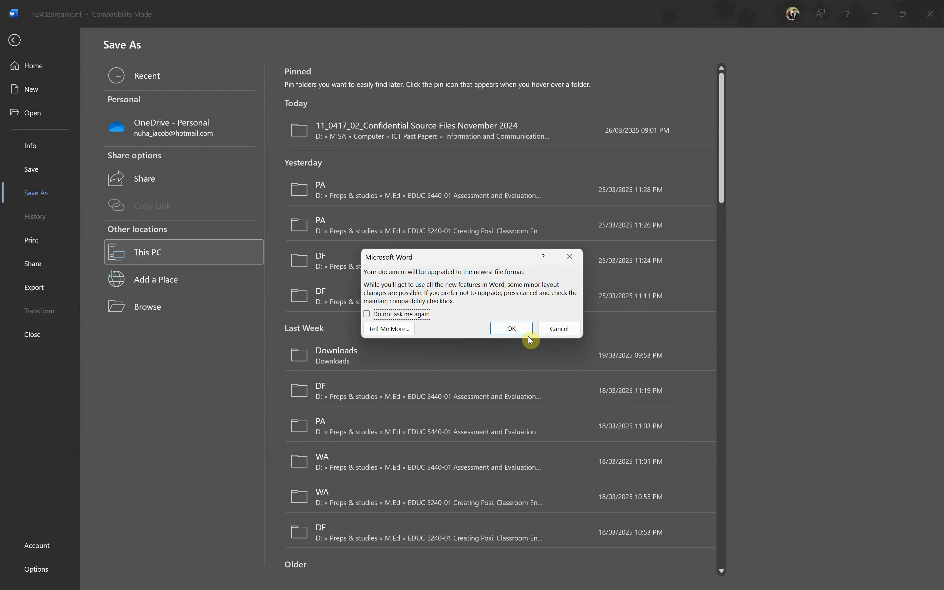
pyautogui.click(518, 328)
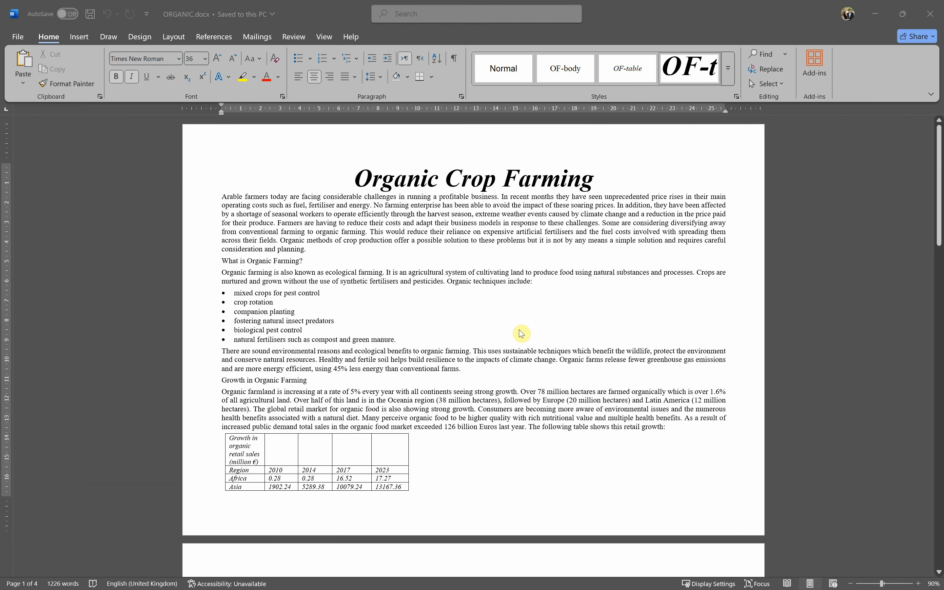
# - Check in File Explorer that ORGANIC.docx is saved beside EVIDENCE9999.docx in the source files folder
pyautogui.hotkey('alt', 'Tab')
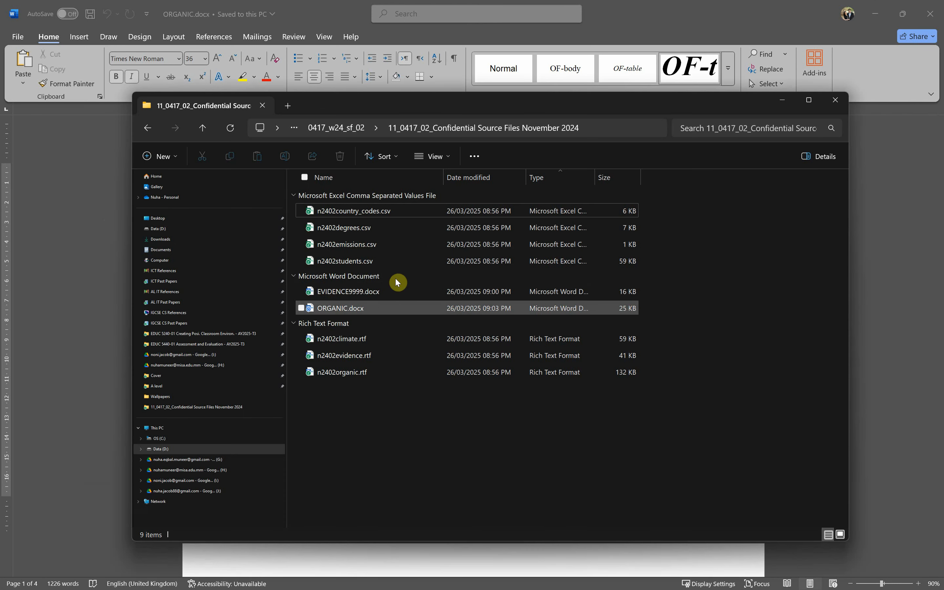
pyautogui.click(333, 293)
pyautogui.click(337, 308)
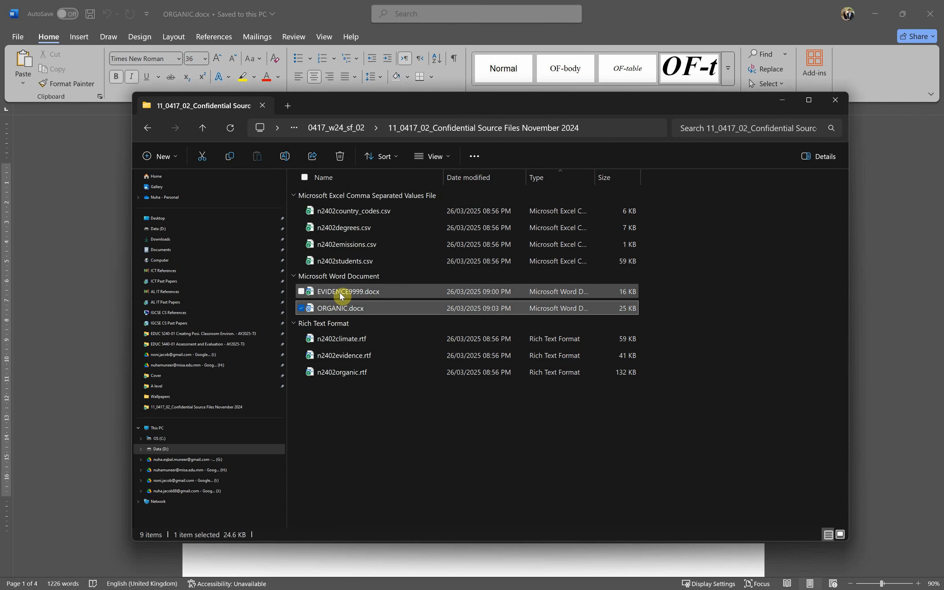
pyautogui.click(340, 293)
pyautogui.click(346, 307)
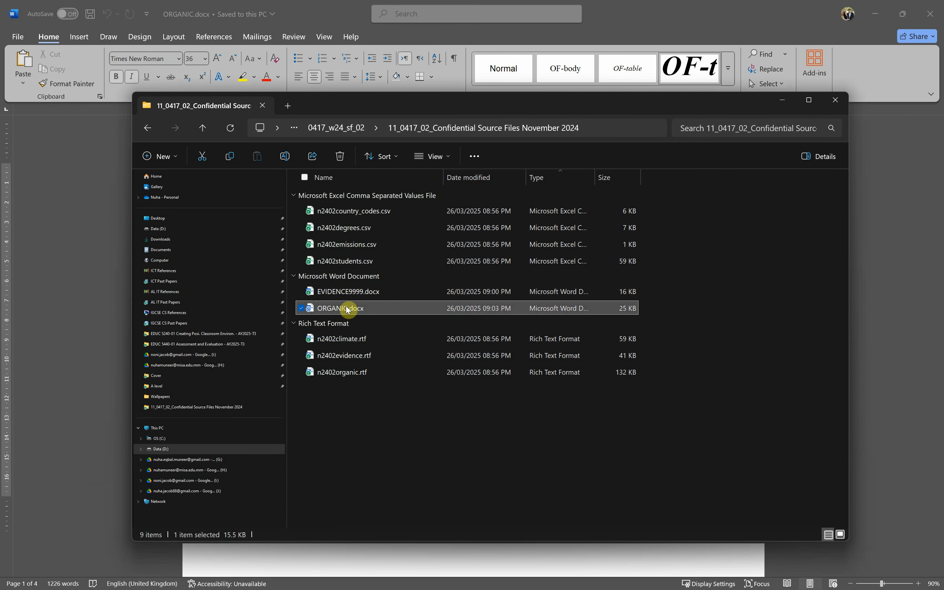
# - Return to the exam paper and tick off the instruction to save the document as ORGANIC
pyautogui.hotkey('alt', 'Tab')
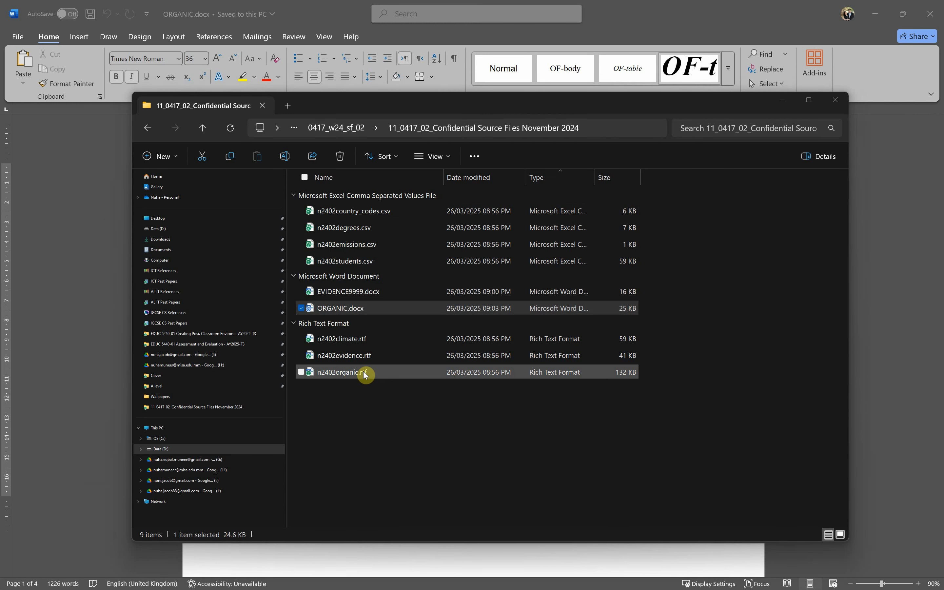
pyautogui.hotkey('alt', 'Tab')
pyautogui.scroll(-3, 369, 371)
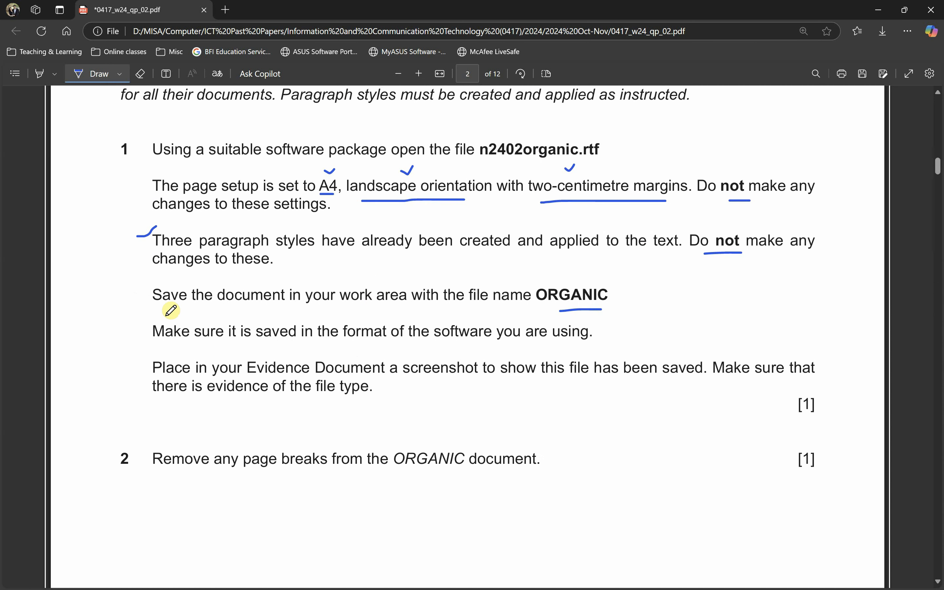
pyautogui.moveTo(132, 230); pyautogui.dragTo(154, 221)
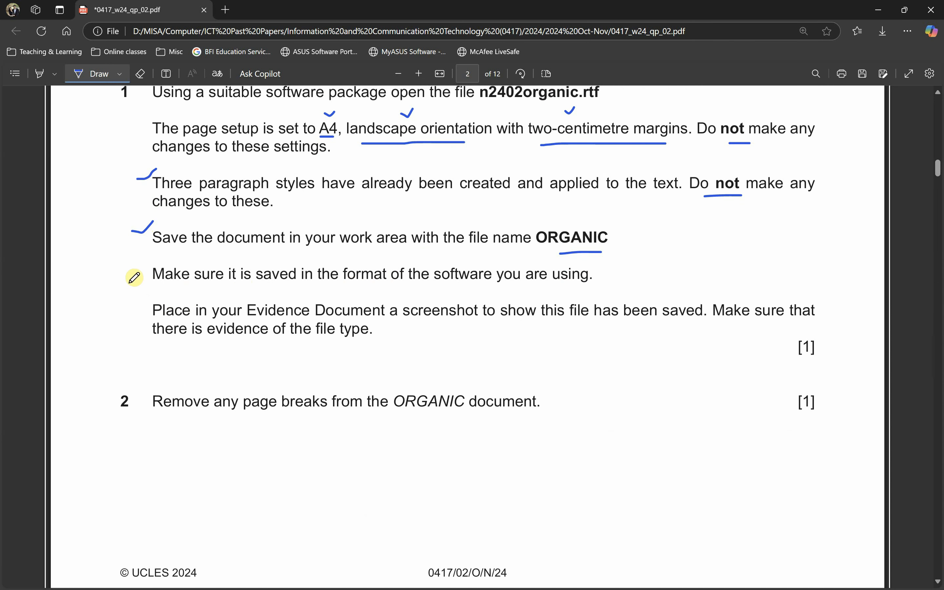
# - Mark the software format instruction with an arrow, underline "format" and "software you are using", and handwrite .docx beside it
pyautogui.moveTo(109, 277)
pyautogui.mouseDown()
pyautogui.moveTo(142, 279)
pyautogui.moveTo(126, 286)
pyautogui.mouseUp()
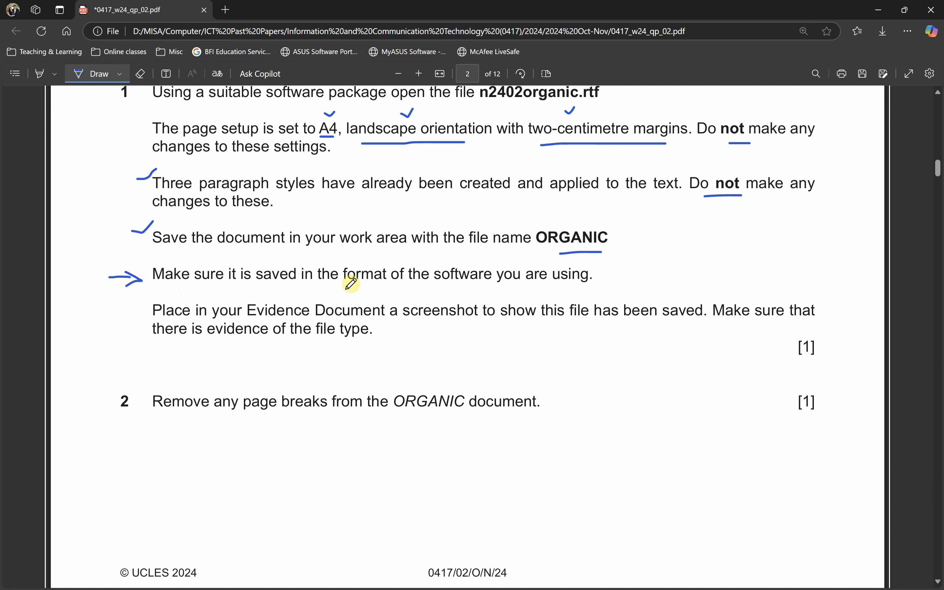
pyautogui.moveTo(350, 289); pyautogui.dragTo(380, 289)
pyautogui.moveTo(445, 289)
pyautogui.mouseDown()
pyautogui.moveTo(579, 288)
pyautogui.moveTo(621, 280)
pyautogui.moveTo(629, 262)
pyautogui.moveTo(662, 276)
pyautogui.mouseUp()
pyautogui.click(609, 278)
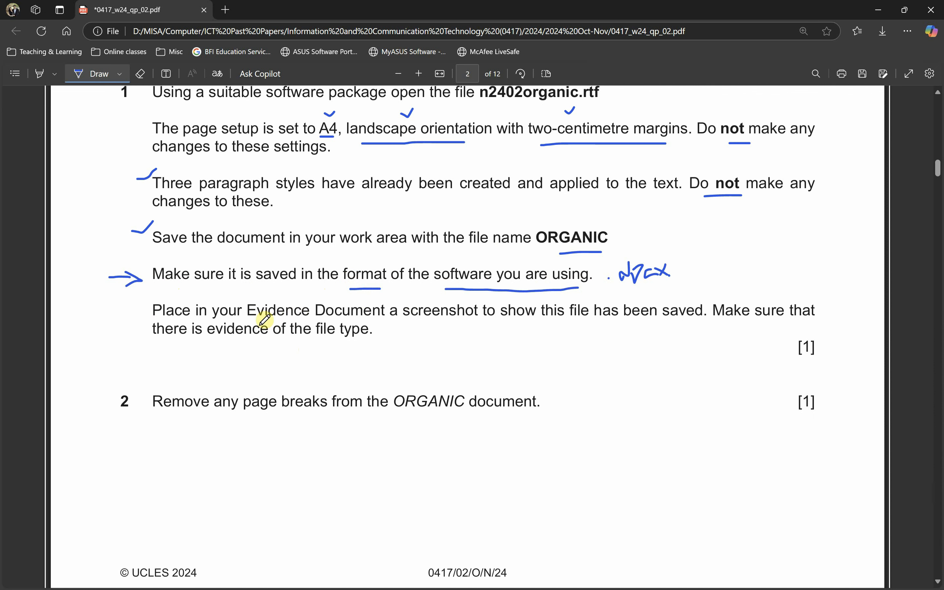
# - Underline "screenshot", "been saved" and "file type" in the Evidence Document instruction on the exam paper
pyautogui.moveTo(418, 323); pyautogui.dragTo(464, 319)
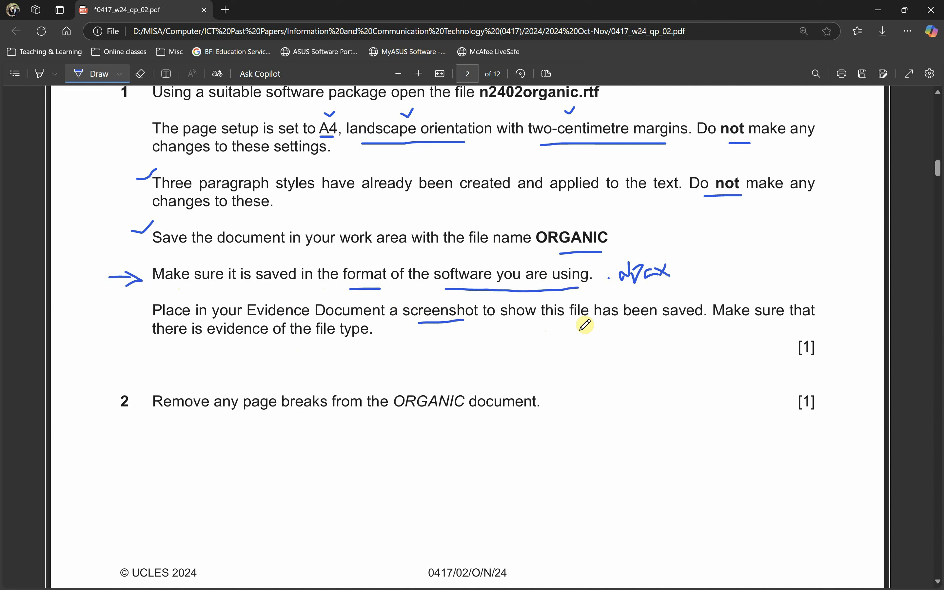
pyautogui.moveTo(693, 322); pyautogui.dragTo(636, 322)
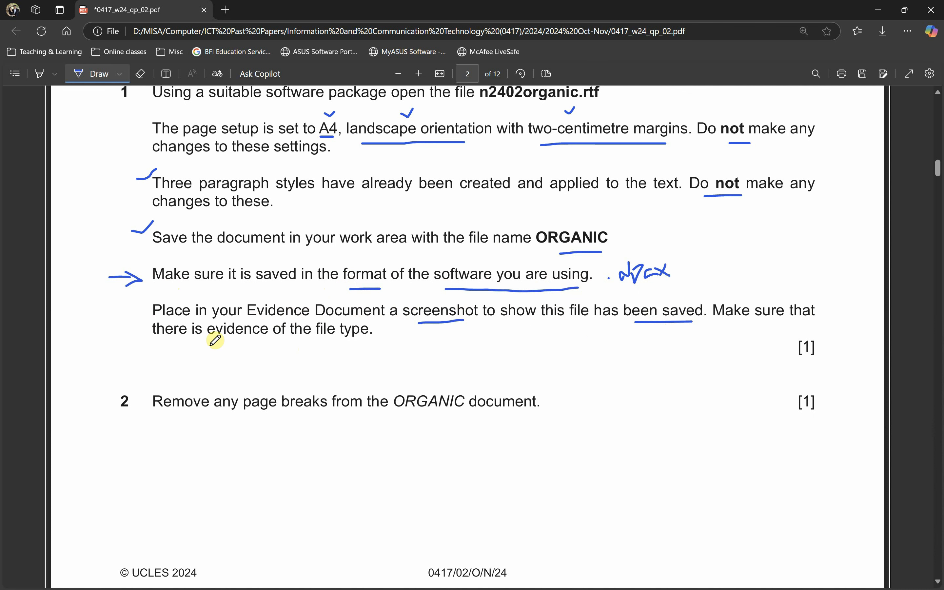
pyautogui.moveTo(310, 344); pyautogui.dragTo(371, 348)
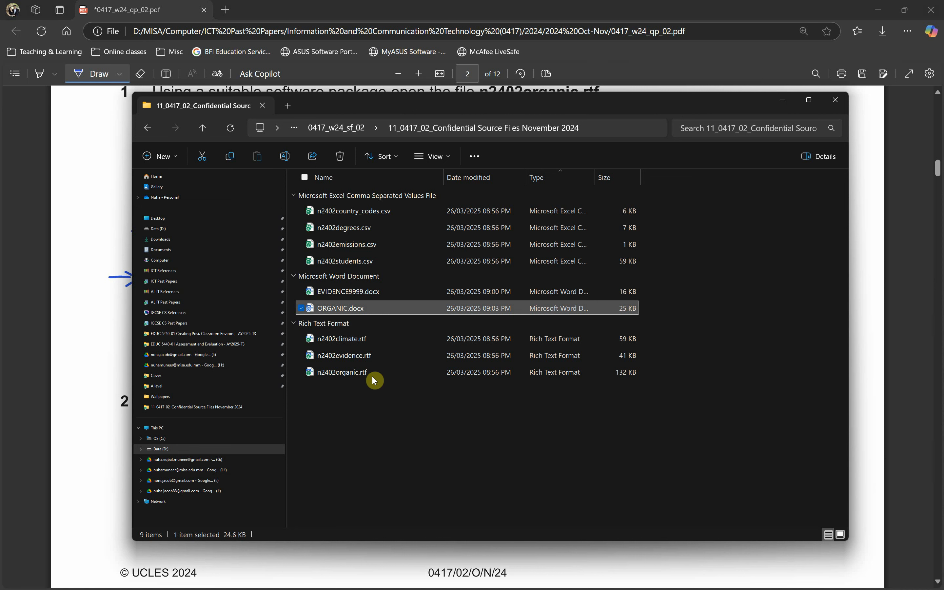
# - Compare the original n2402organic.rtf with the saved ORGANIC.docx in File Explorer
pyautogui.click(372, 375)
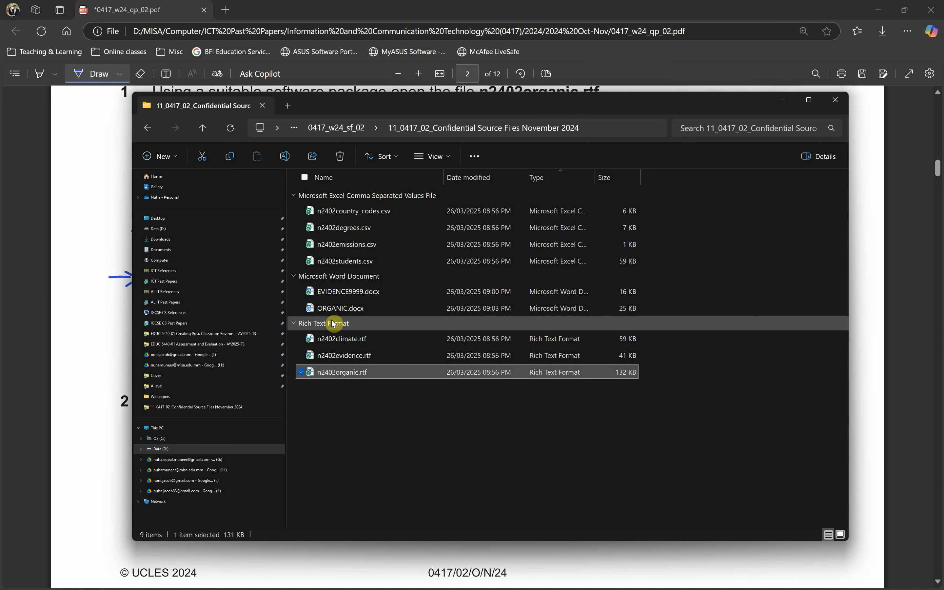
pyautogui.click(331, 310)
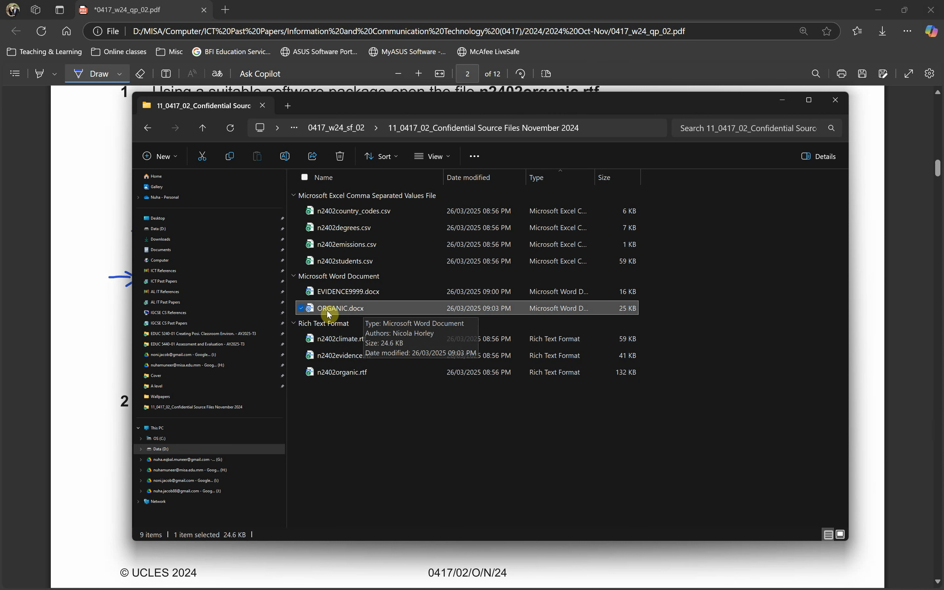
pyautogui.click(374, 442)
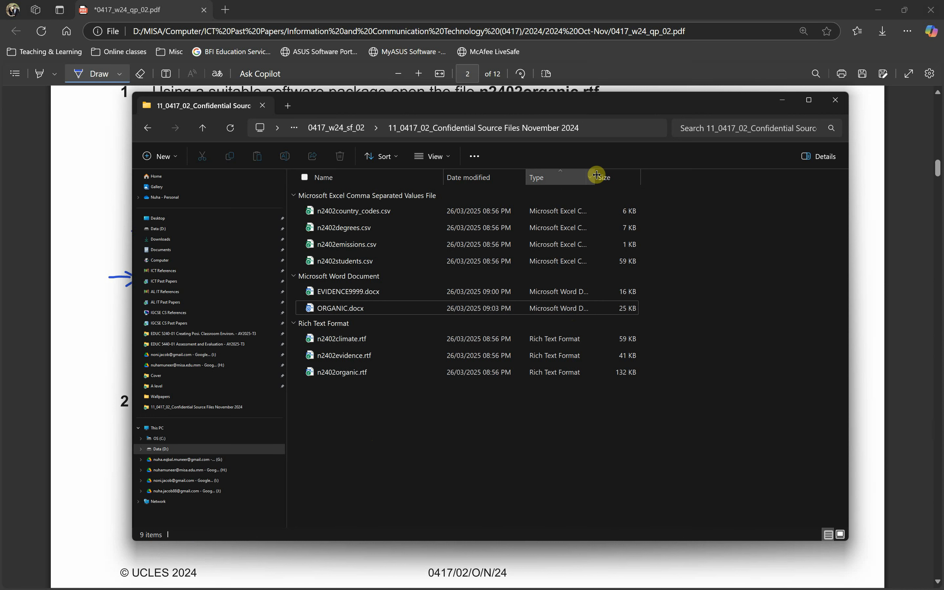
# - Widen the Type column to show full file types and capture a screenshot of the ORGANIC.docx row
pyautogui.moveTo(597, 174); pyautogui.dragTo(653, 178)
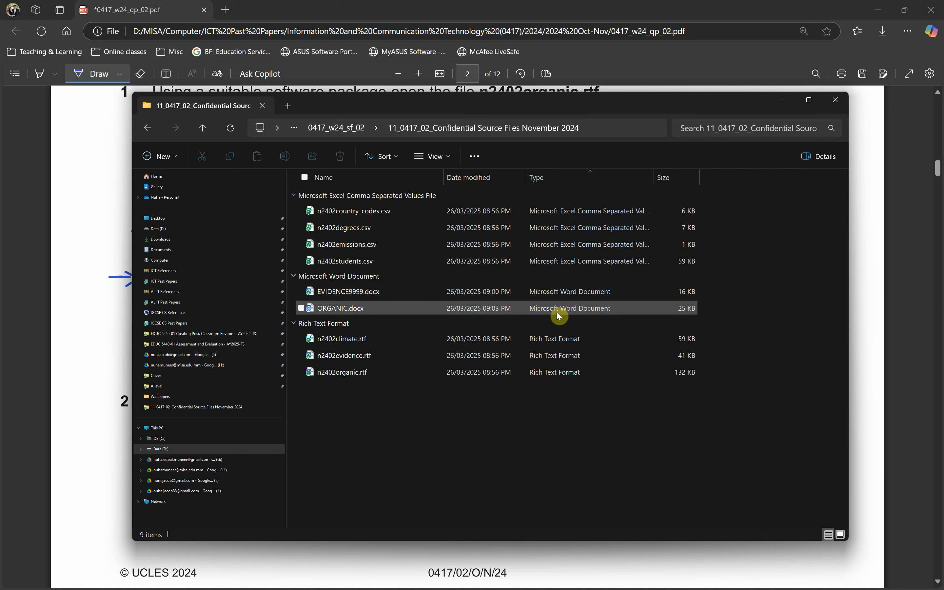
pyautogui.click(353, 309)
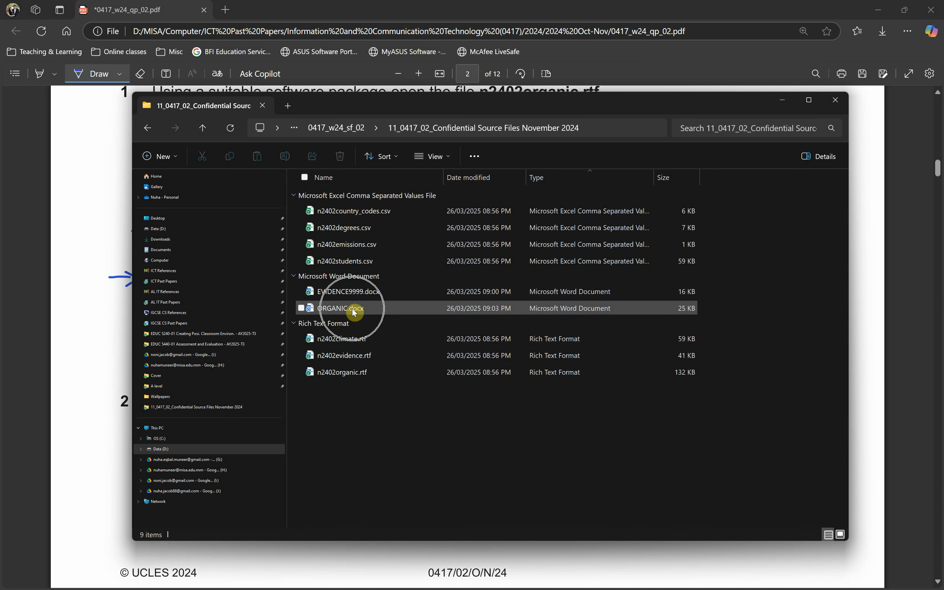
pyautogui.click(377, 430)
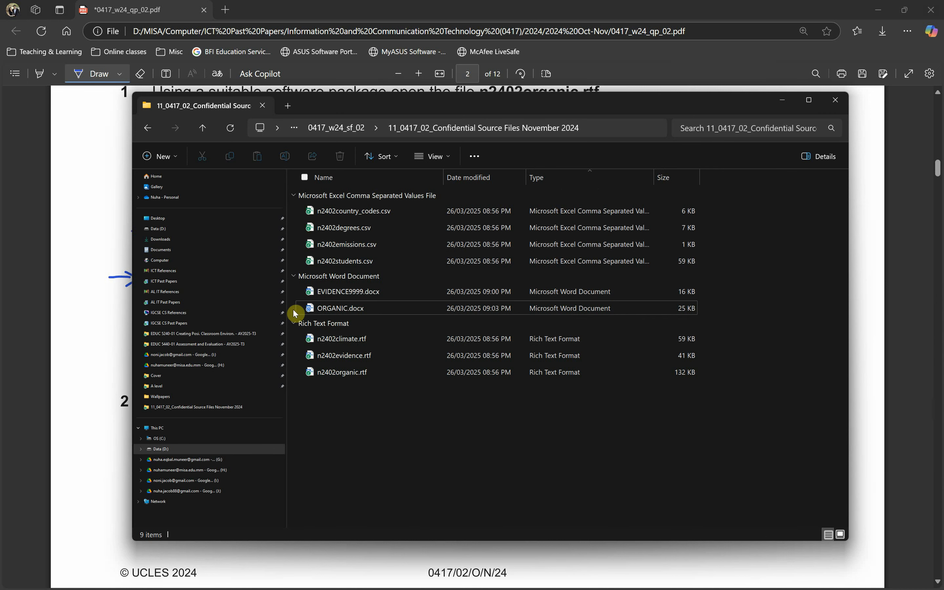
pyautogui.press('super+shift+s')
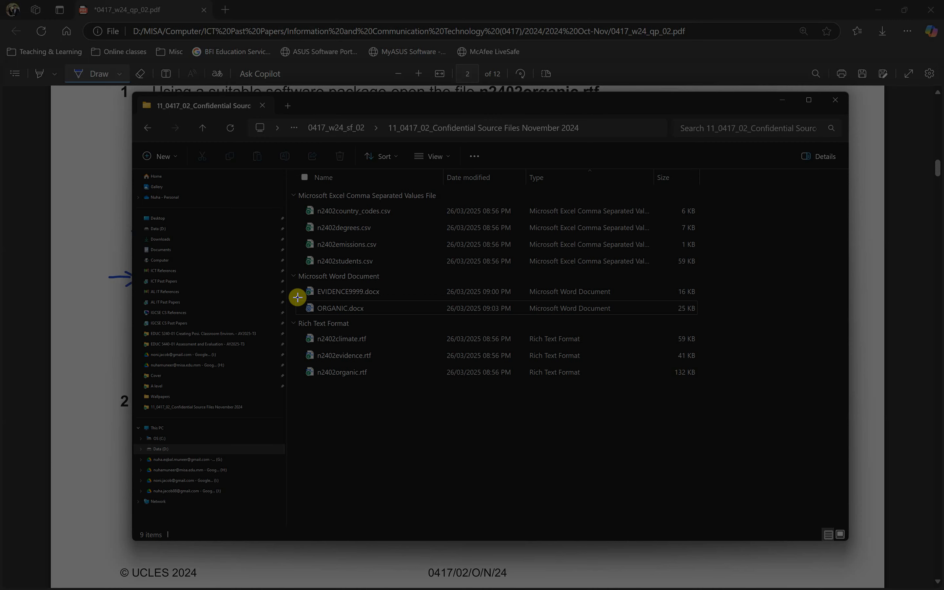
pyautogui.moveTo(297, 297); pyautogui.dragTo(704, 320)
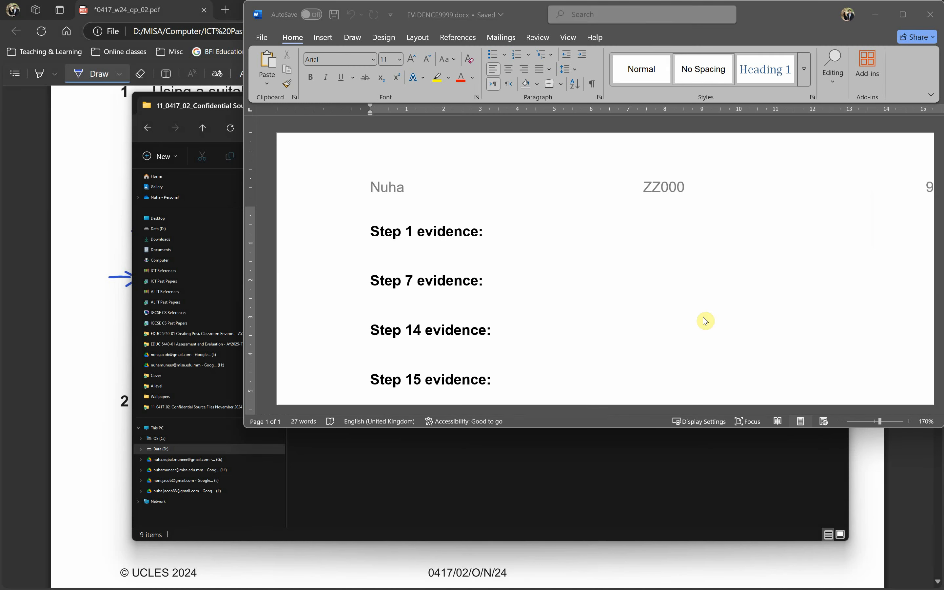
# - Paste the screenshot under the "Step 1 evidence:" heading in EVIDENCE9999.docx and return to the exam paper
pyautogui.click(461, 253)
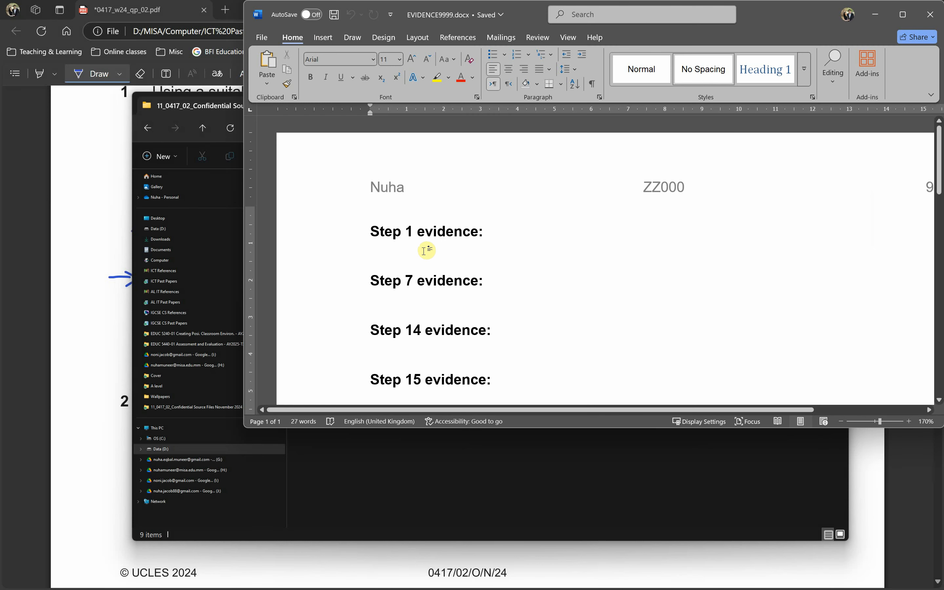
pyautogui.hotkey('ctrl', 'v')
pyautogui.scroll(-3, 573, 320)
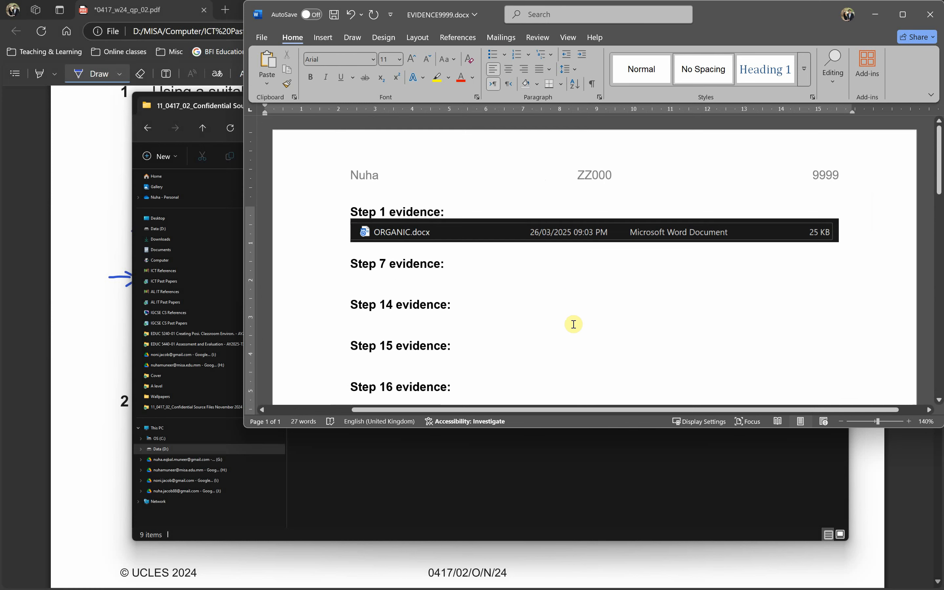
pyautogui.click(585, 226)
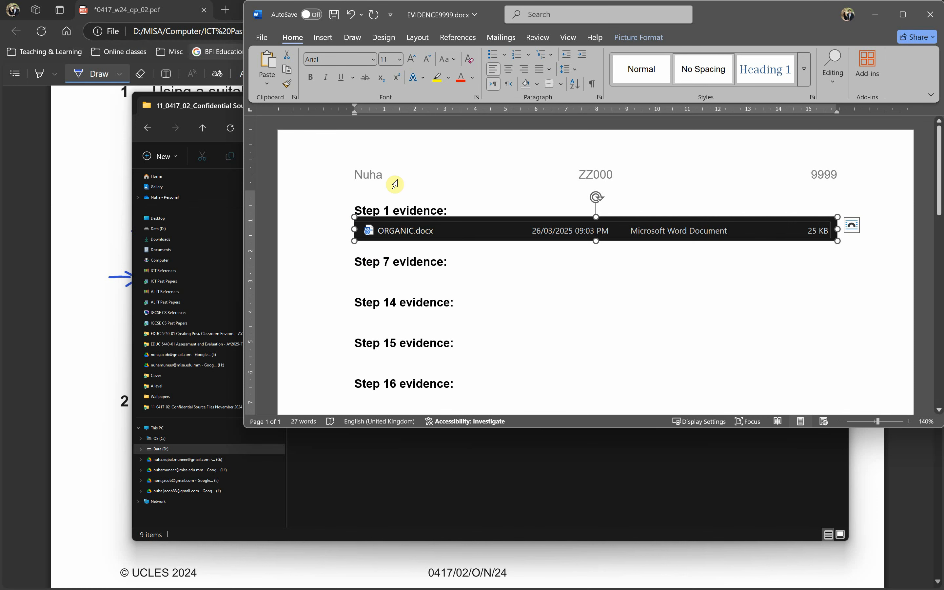
pyautogui.click(117, 4)
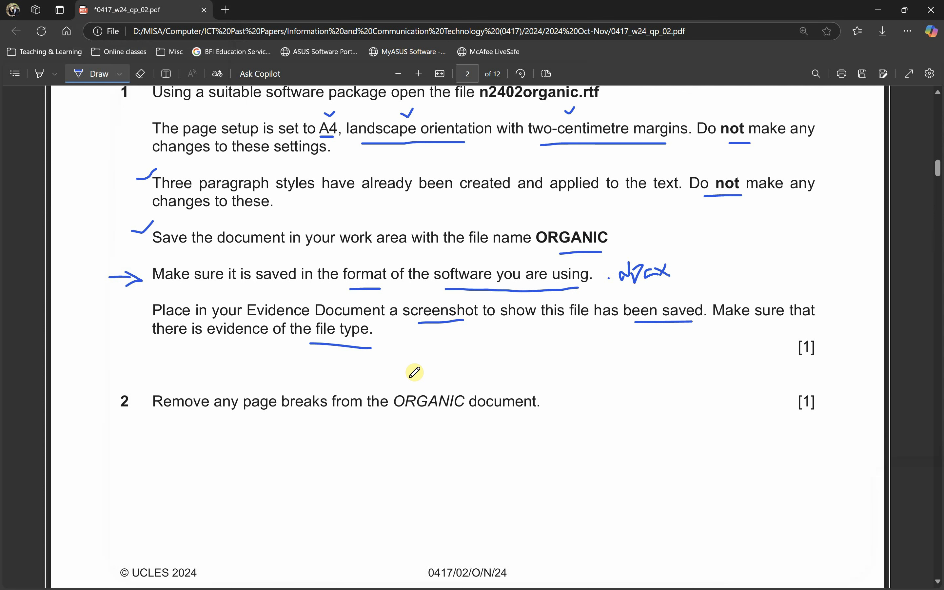
# - Underline "page breaks" in question 2 on the exam paper
pyautogui.scroll(-1, 407, 376)
pyautogui.scroll(-1, 408, 376)
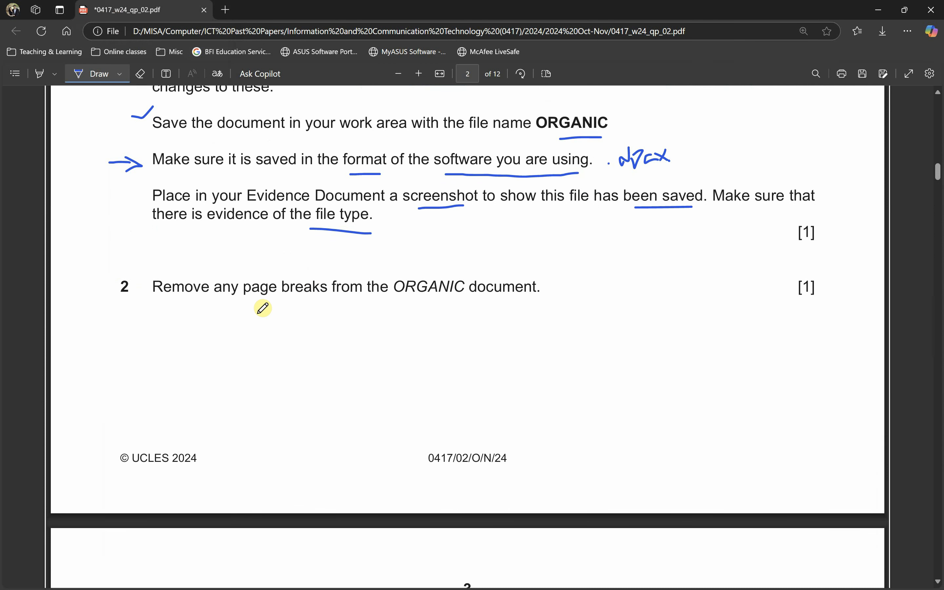
pyautogui.moveTo(250, 302); pyautogui.dragTo(328, 298)
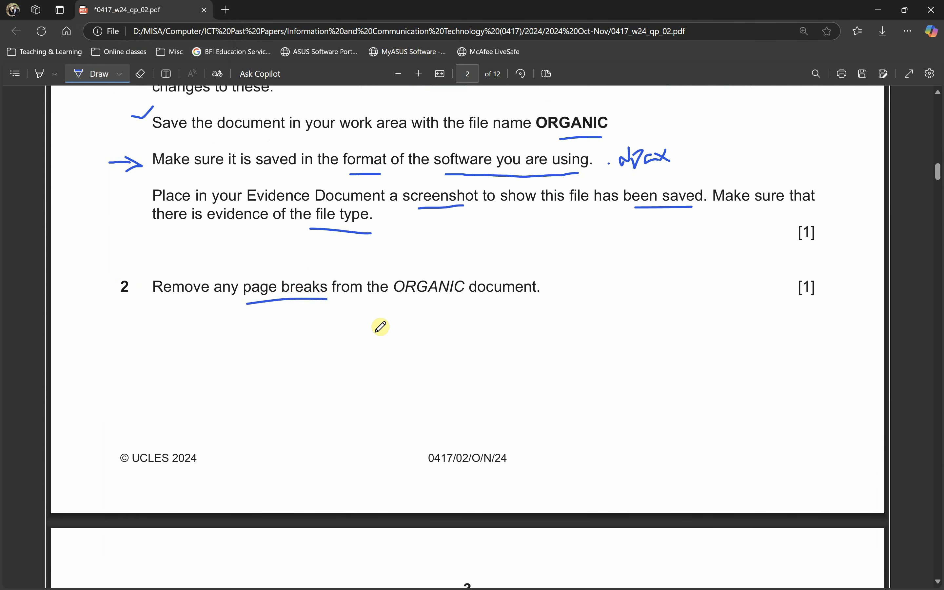
# - Switch to ORGANIC.docx in Word, close the Styles pane and show the formatting marks
pyautogui.hotkey('alt', 'Tab')
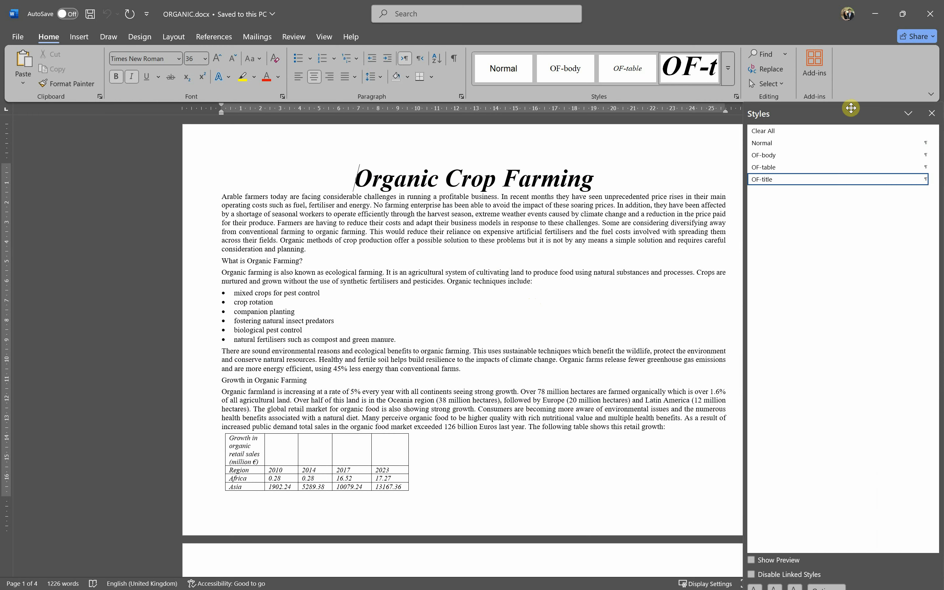
pyautogui.click(931, 113)
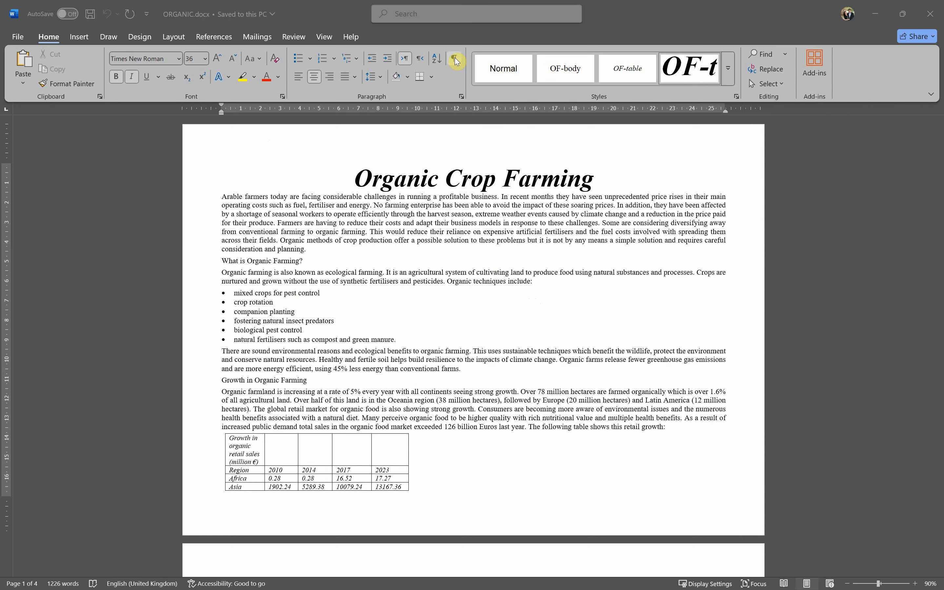
pyautogui.hotkey('alt', 'Tab')
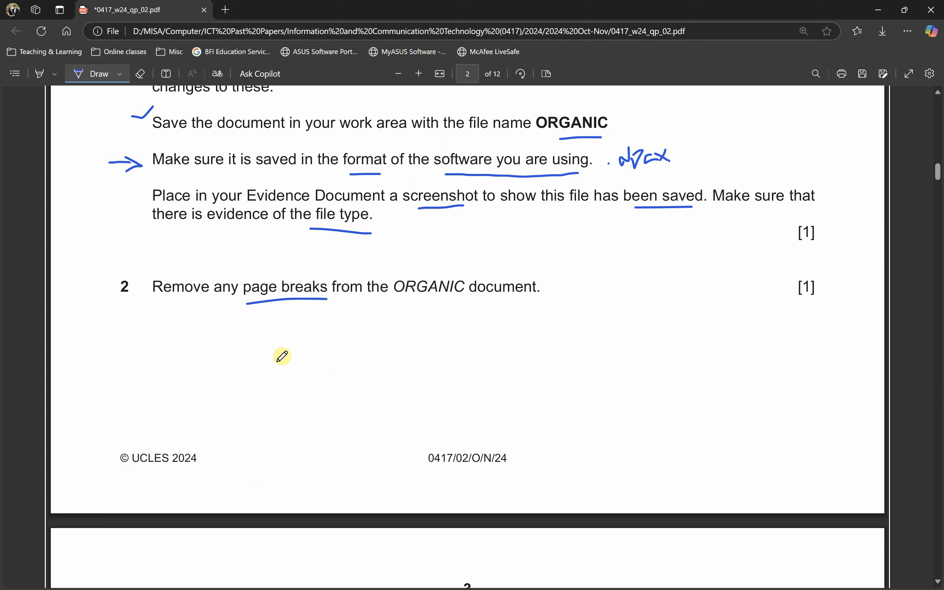
pyautogui.hotkey('alt', 'Tab')
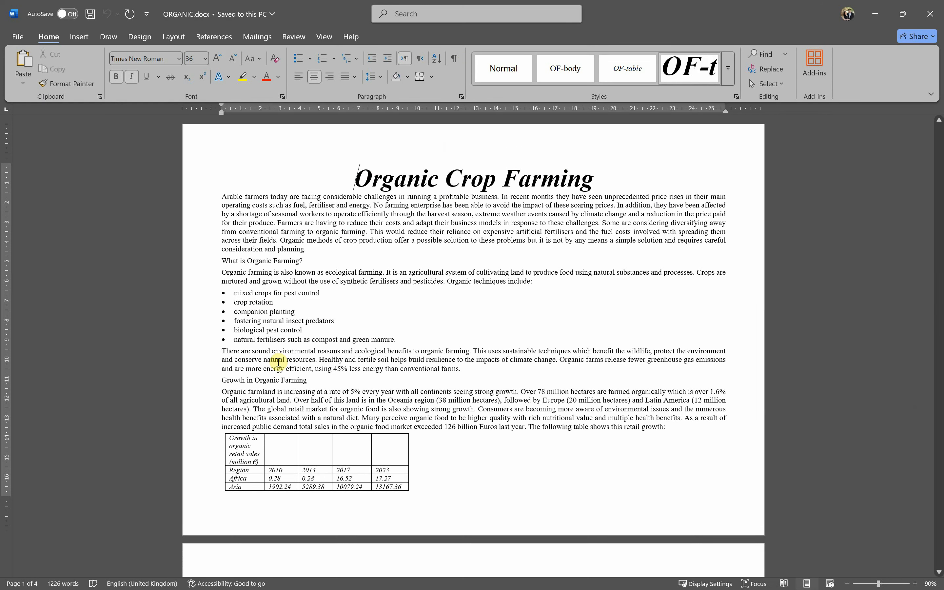
pyautogui.click(455, 59)
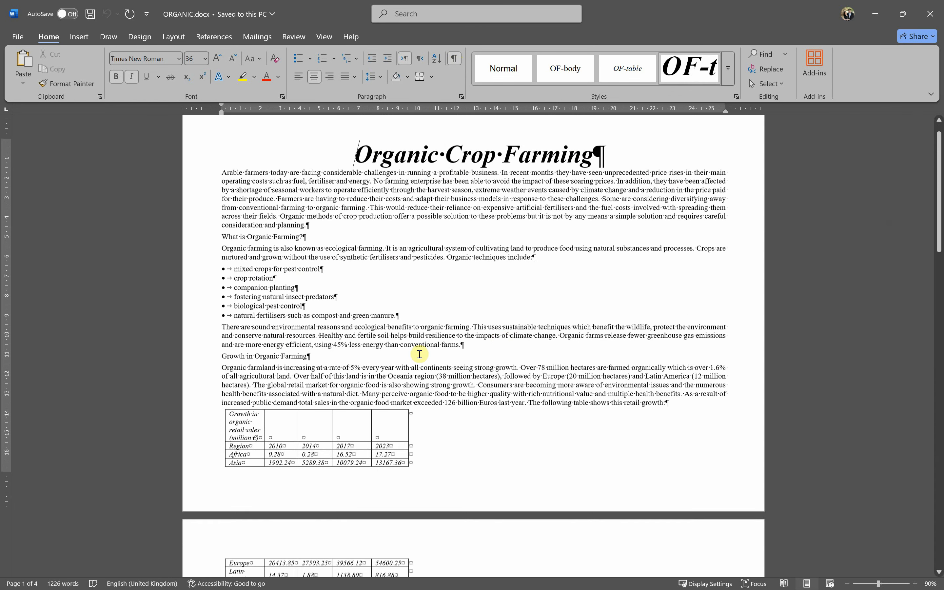
# - Examine all pages of the ORGANIC document for page break markers
pyautogui.scroll(-1, 501, 339)
pyautogui.scroll(-2, 415, 355)
pyautogui.scroll(1, 363, 305)
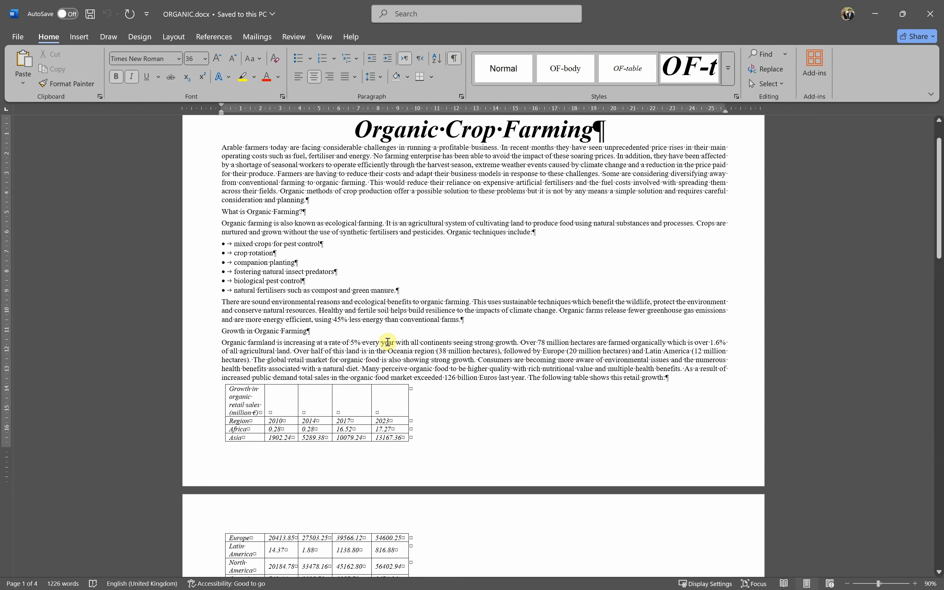
pyautogui.scroll(-10, 394, 367)
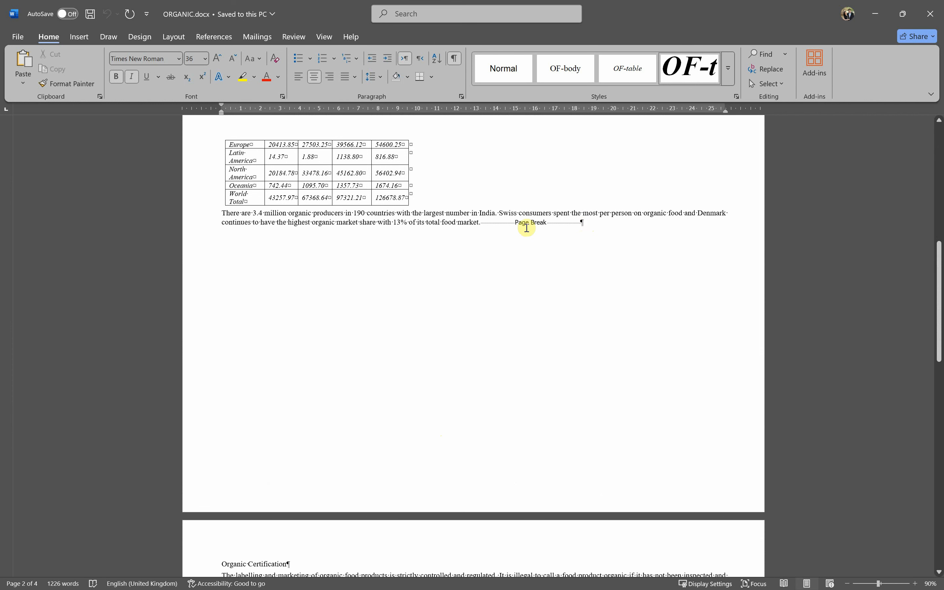
pyautogui.click(540, 223)
pyautogui.doubleClick(523, 228)
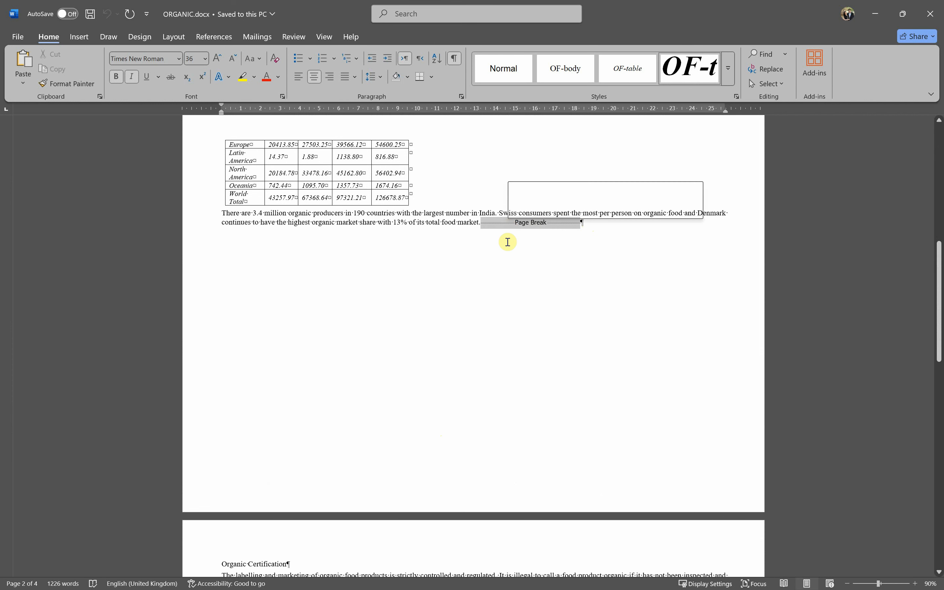
pyautogui.scroll(-10, 494, 356)
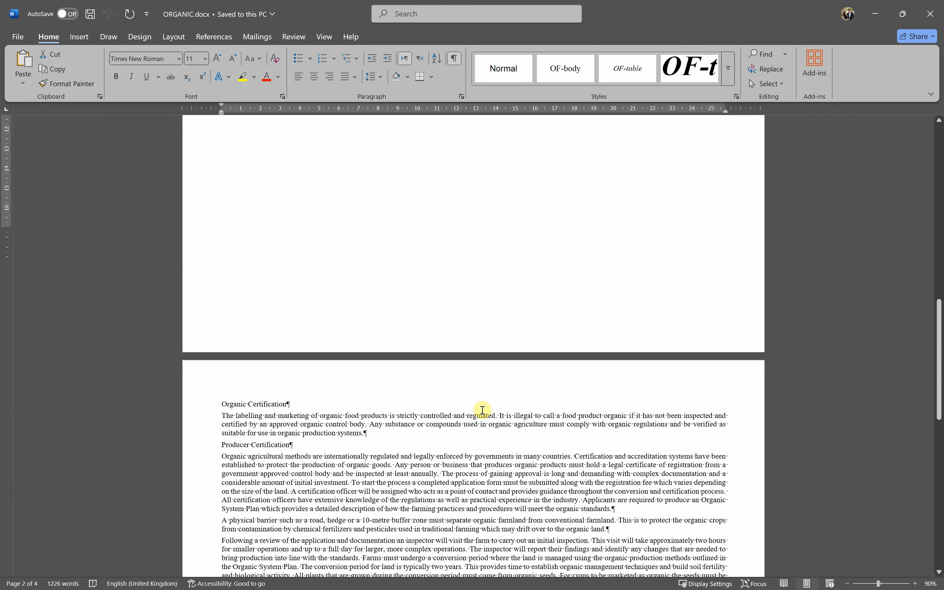
pyautogui.doubleClick(570, 369)
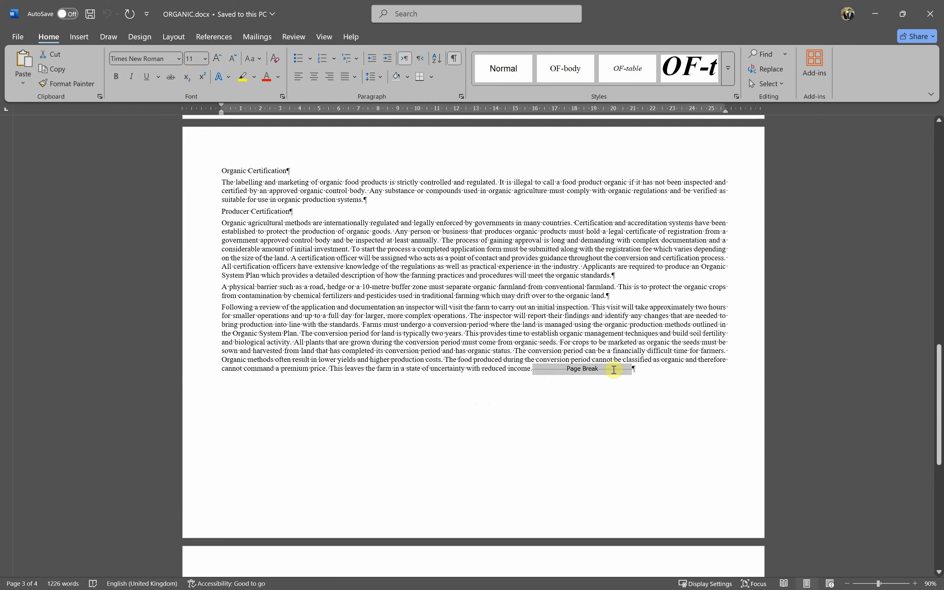
pyautogui.scroll(-8, 607, 388)
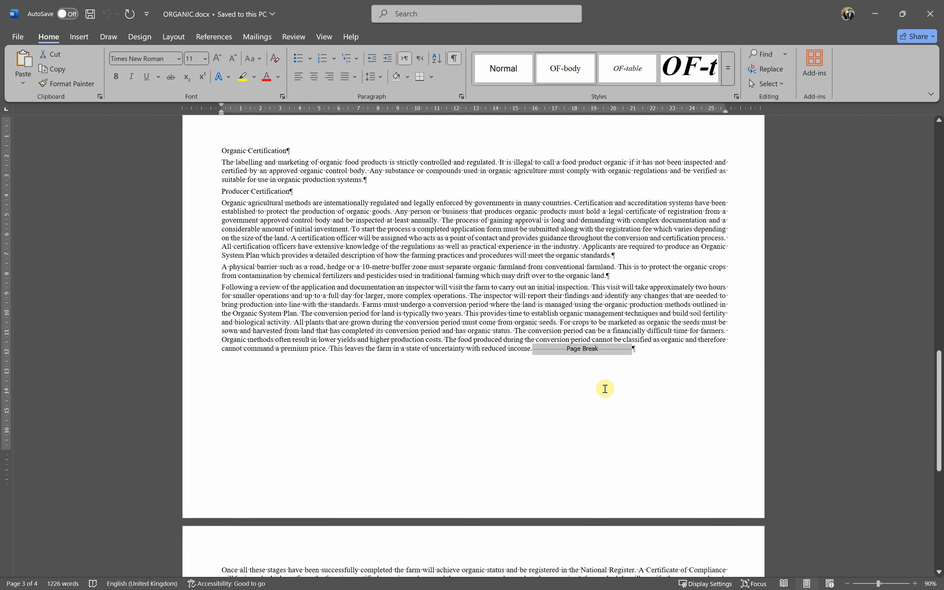
pyautogui.scroll(-2, 505, 381)
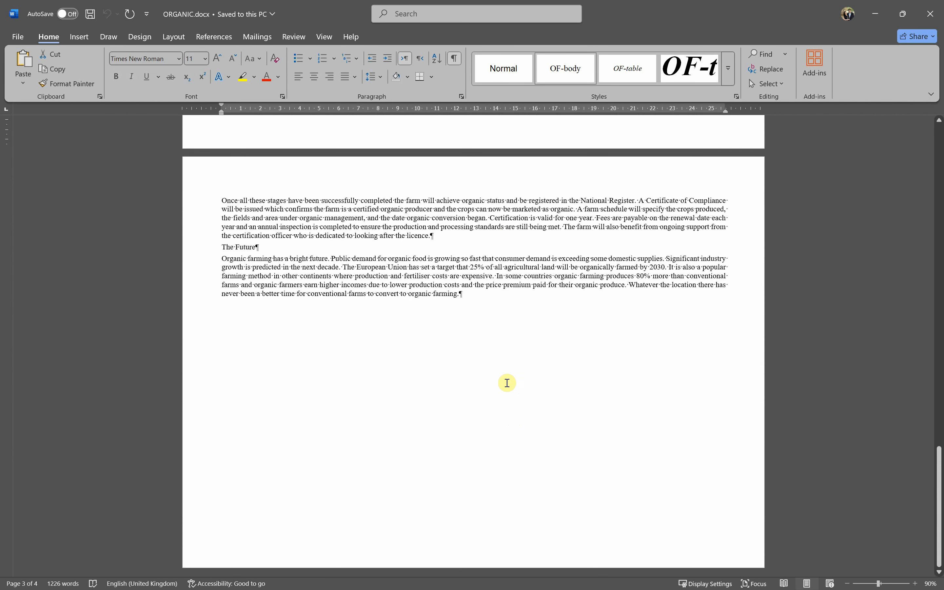
pyautogui.scroll(7, 505, 380)
pyautogui.scroll(20, 505, 384)
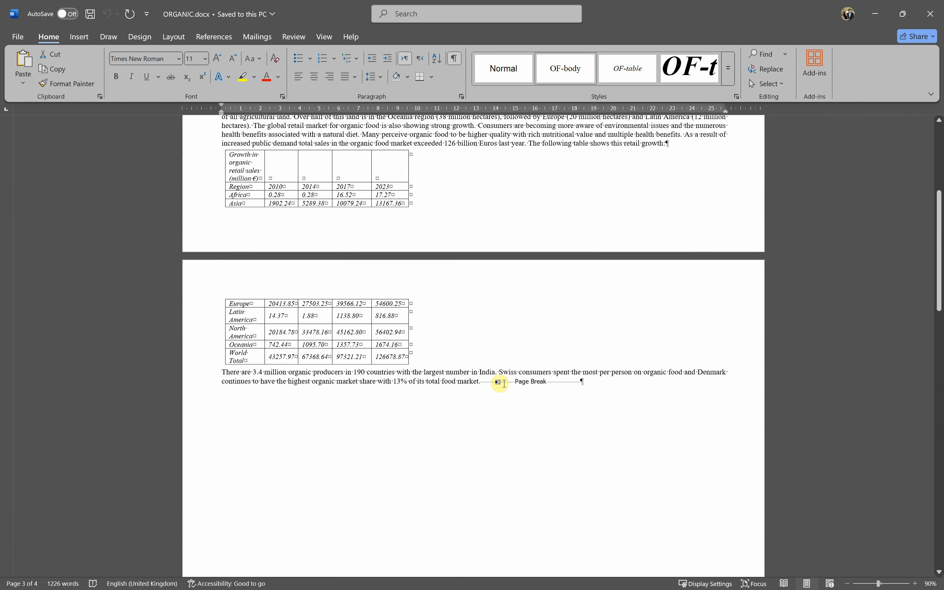
pyautogui.scroll(2, 505, 384)
pyautogui.scroll(-8, 505, 391)
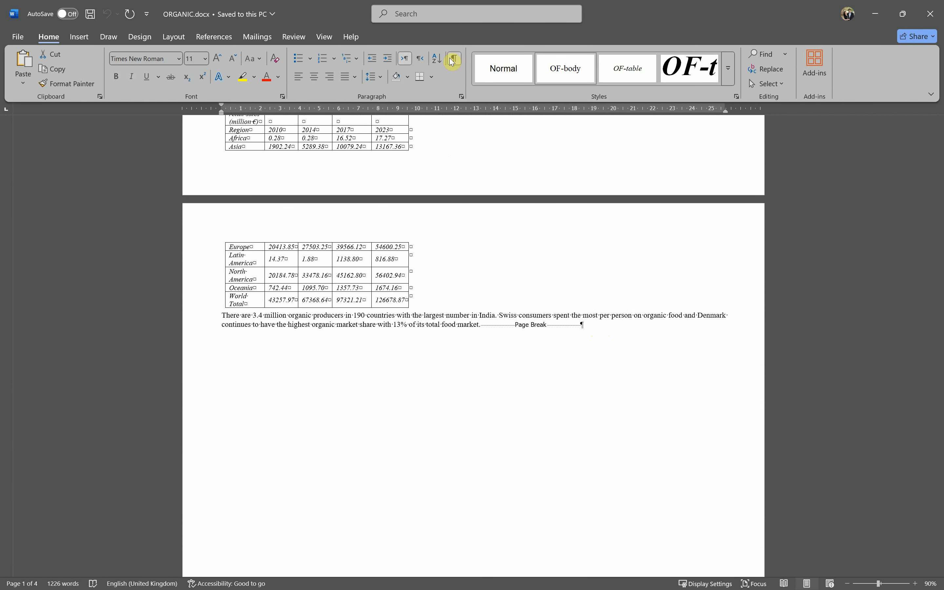
# - Delete the page breaks after "13% of its total food market." and after "uncertainty with reduced income."
pyautogui.click(506, 331)
pyautogui.press('Delete')
pyautogui.scroll(-4, 543, 417)
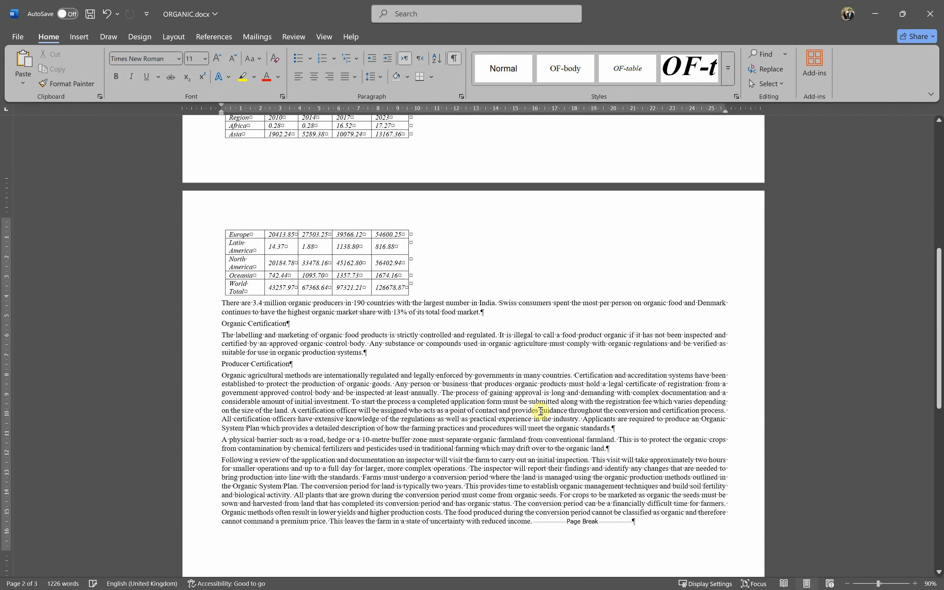
pyautogui.click(583, 387)
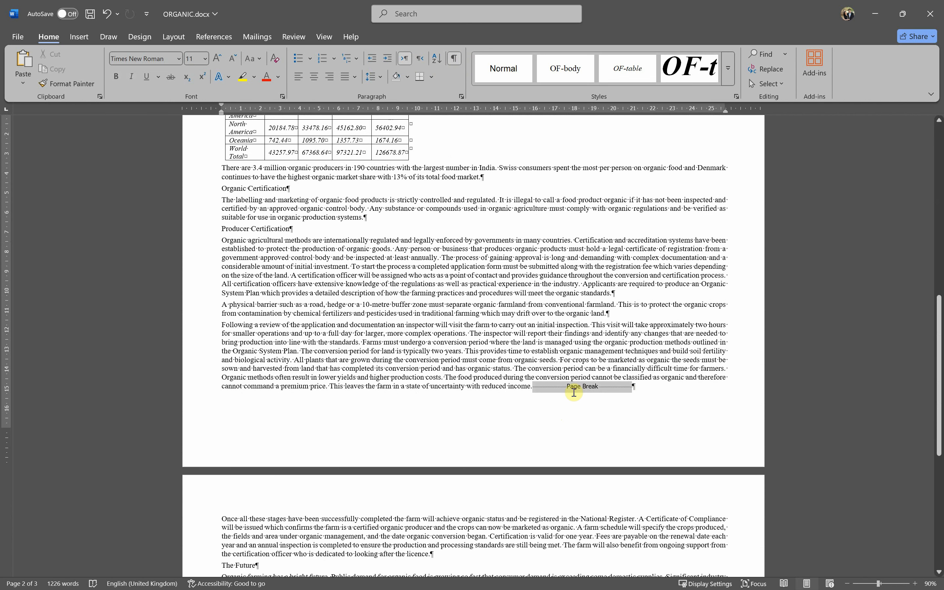
pyautogui.press('Delete')
pyautogui.scroll(-6, 570, 443)
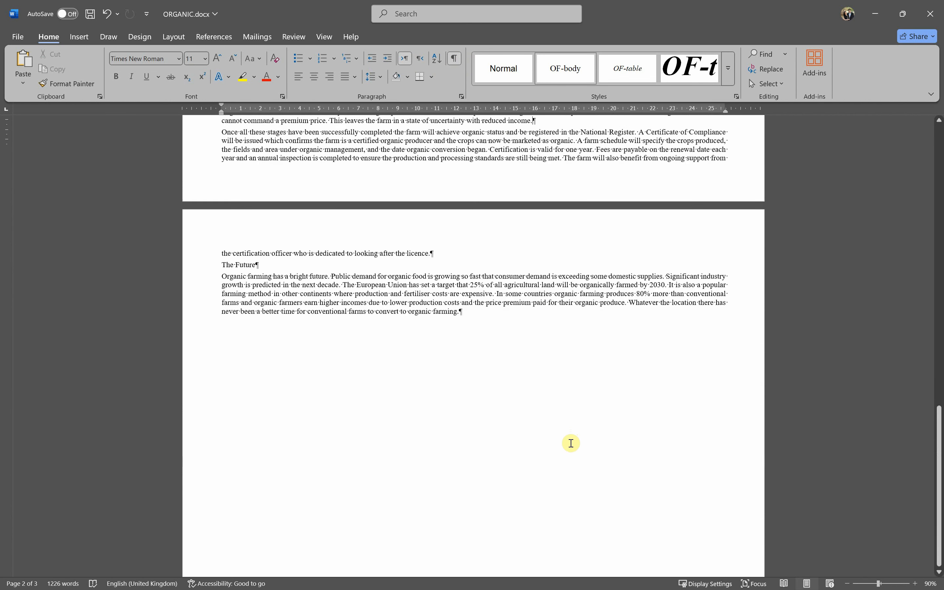
# - Hide the formatting marks and review the text flow across the pages of the ORGANIC document
pyautogui.scroll(10, 565, 445)
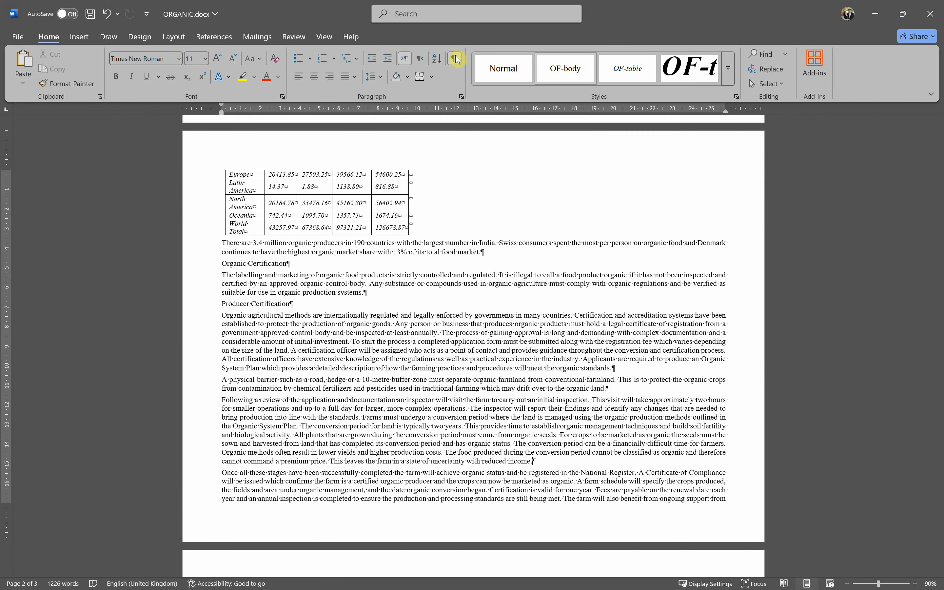
pyautogui.scroll(10, 538, 247)
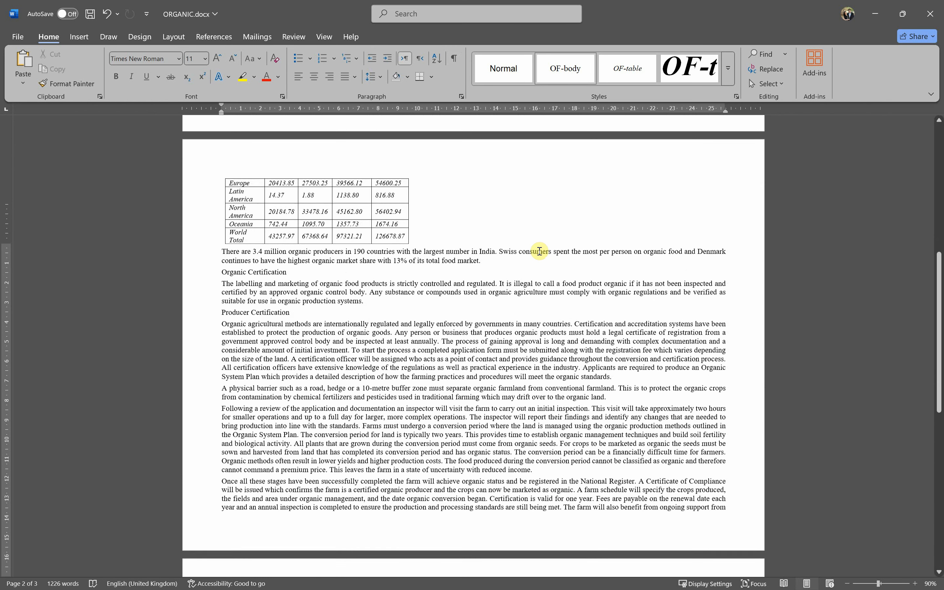
pyautogui.scroll(-15, 539, 251)
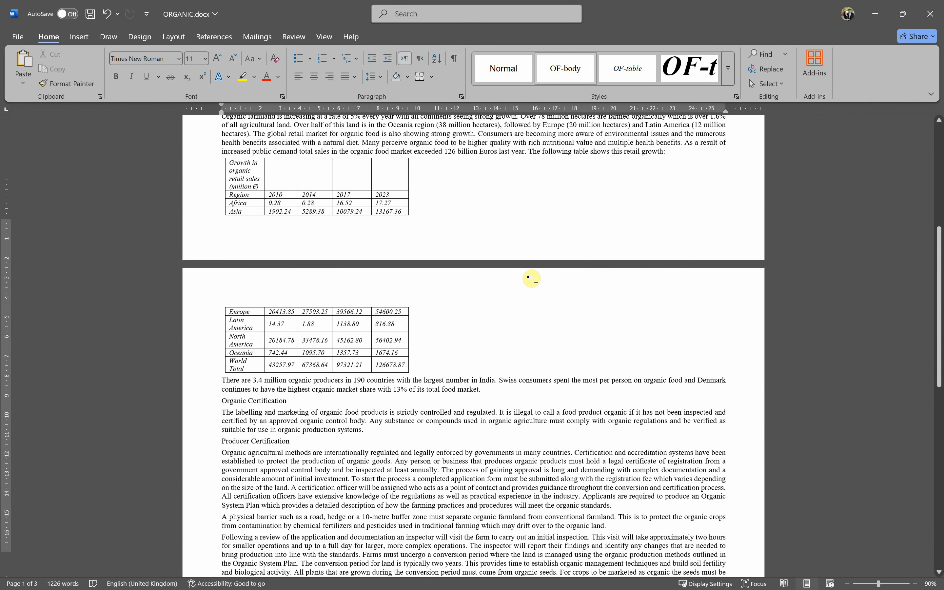
pyautogui.scroll(12, 534, 297)
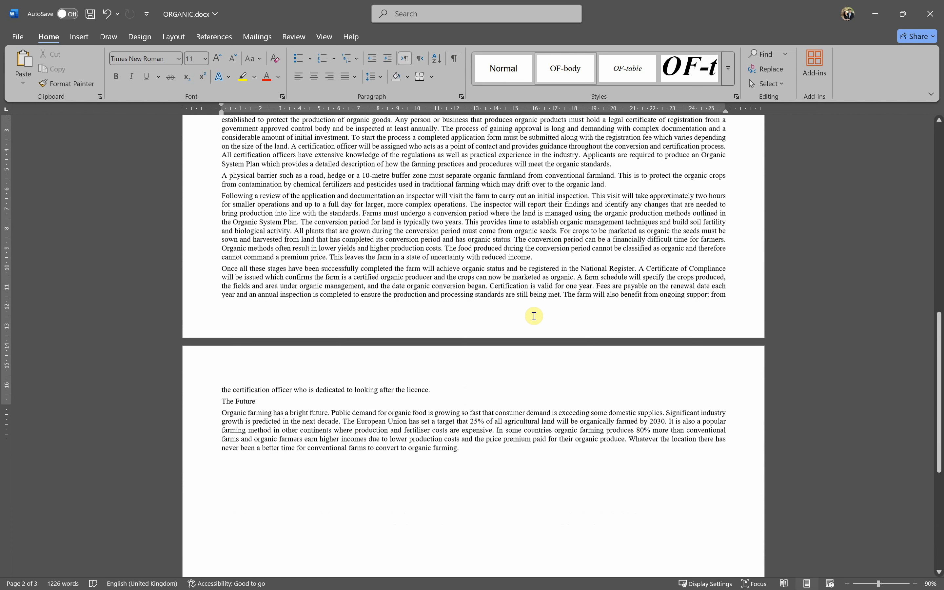
pyautogui.scroll(8, 533, 316)
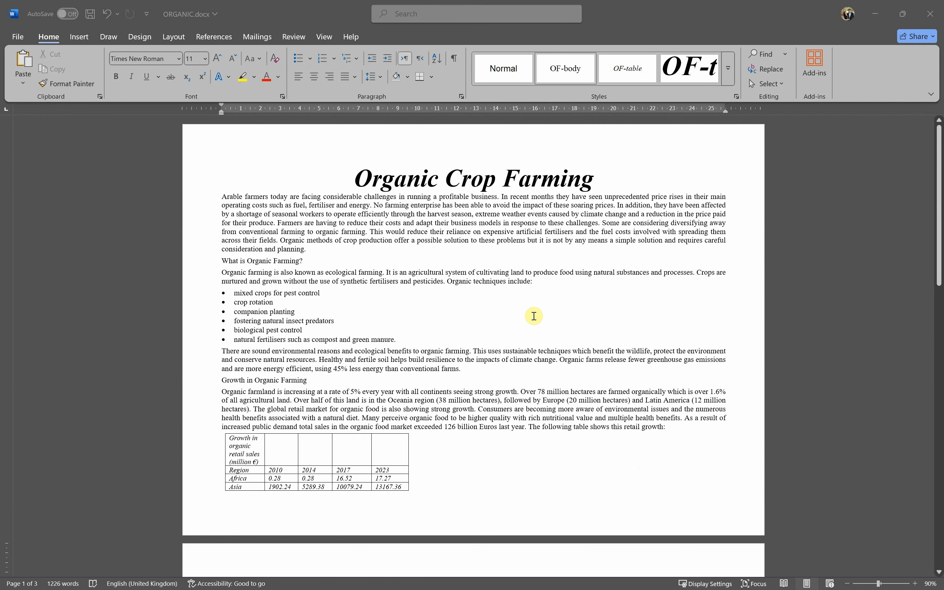
# - Return to the exam paper and underline "right-aligned header" and "automated page numbers" in question 3
pyautogui.hotkey('alt', 'Tab')
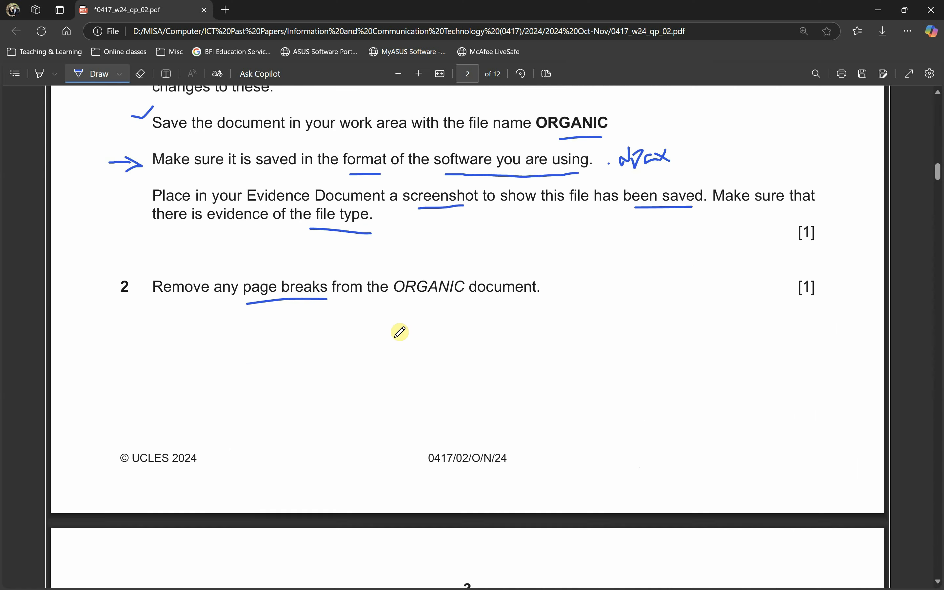
pyautogui.scroll(-5, 396, 332)
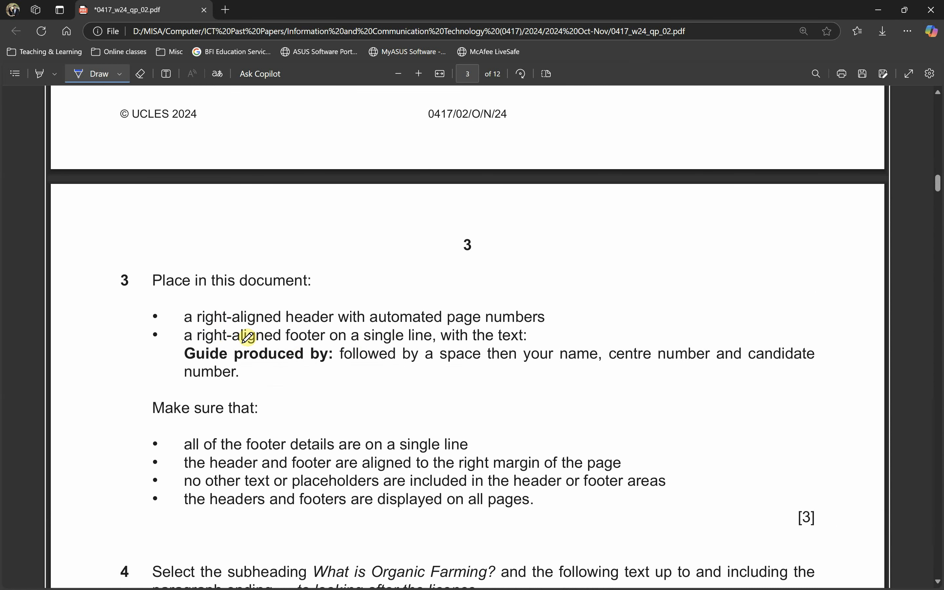
pyautogui.scroll(-3, 211, 336)
pyautogui.moveTo(200, 213); pyautogui.dragTo(326, 211)
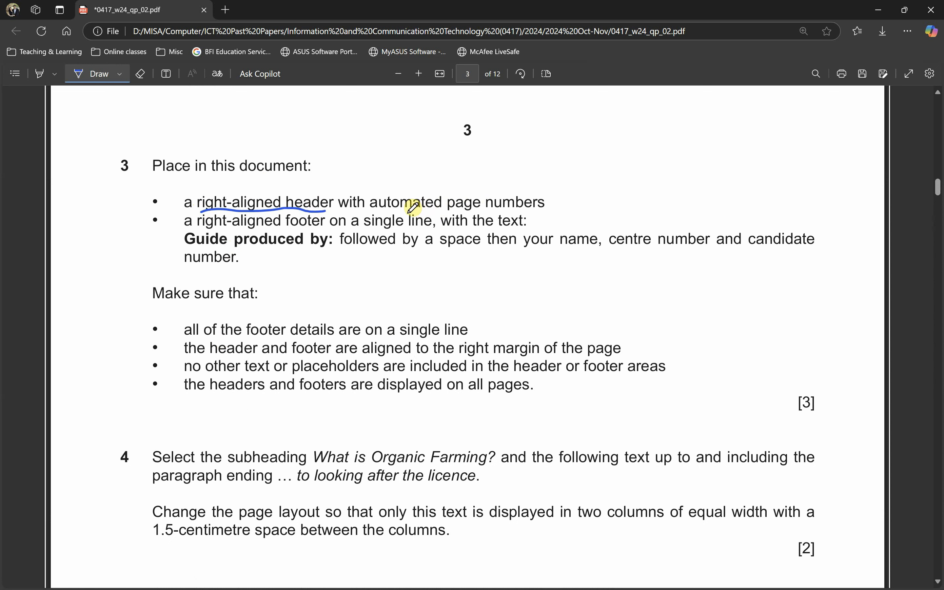
pyautogui.moveTo(407, 212); pyautogui.dragTo(524, 212)
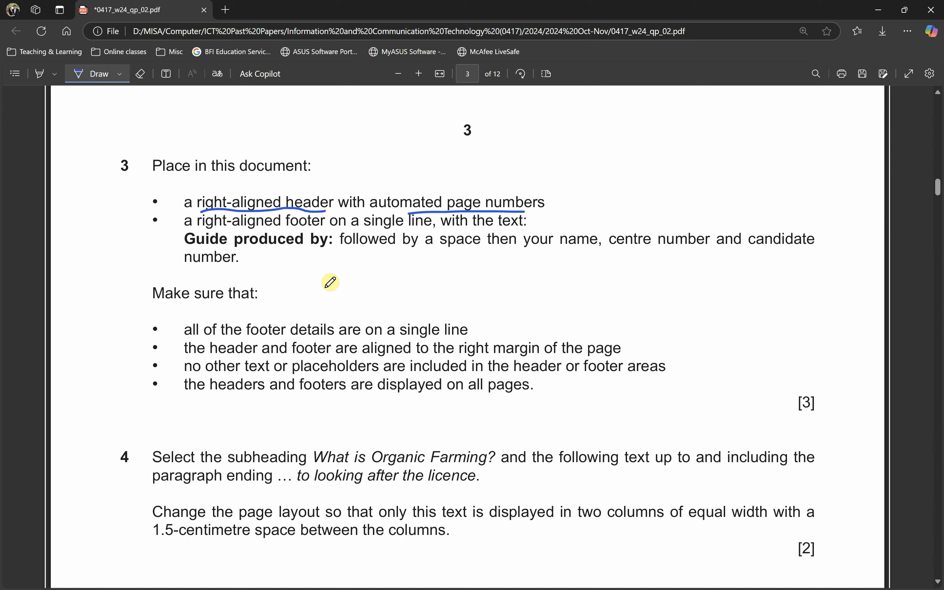
# - Switch back to ORGANIC.docx, open the header area and insert the built-in Blank (Three Columns) header
pyautogui.hotkey('alt', 'Tab')
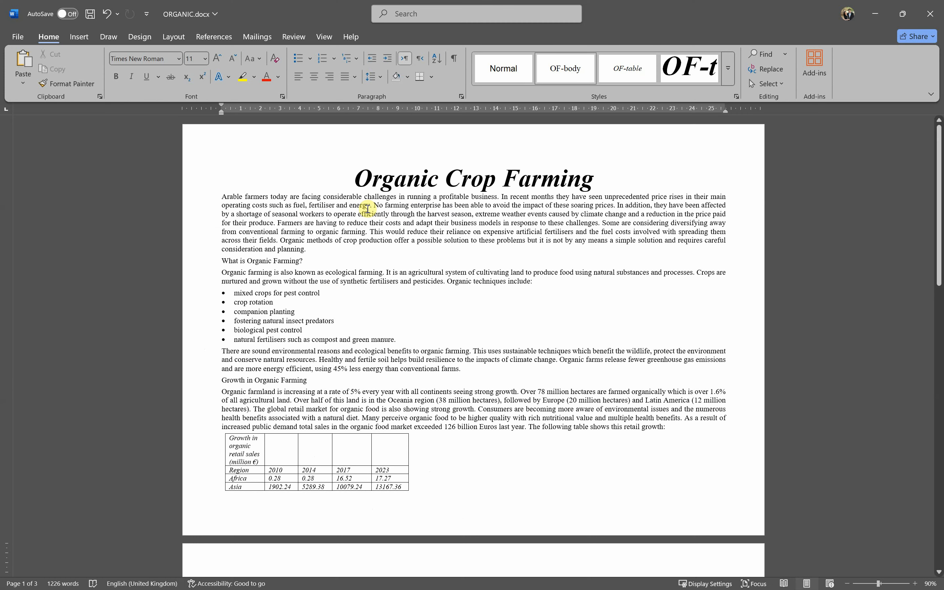
pyautogui.doubleClick(538, 140)
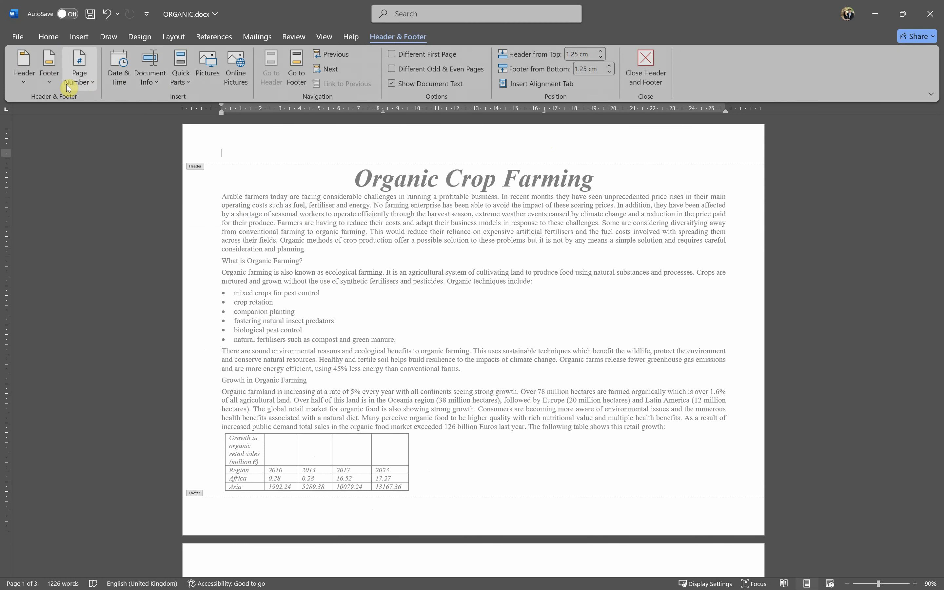
pyautogui.click(28, 67)
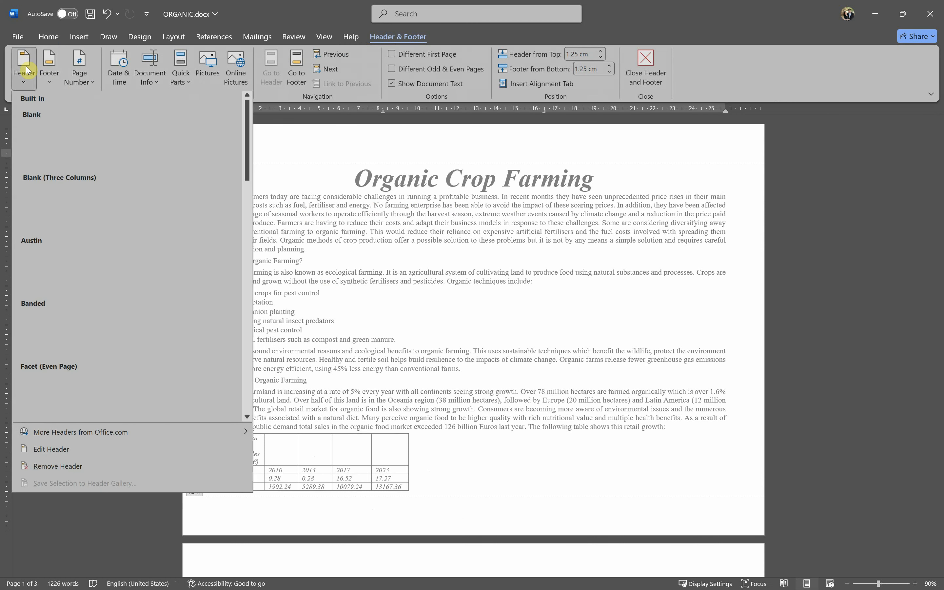
pyautogui.press('Escape')
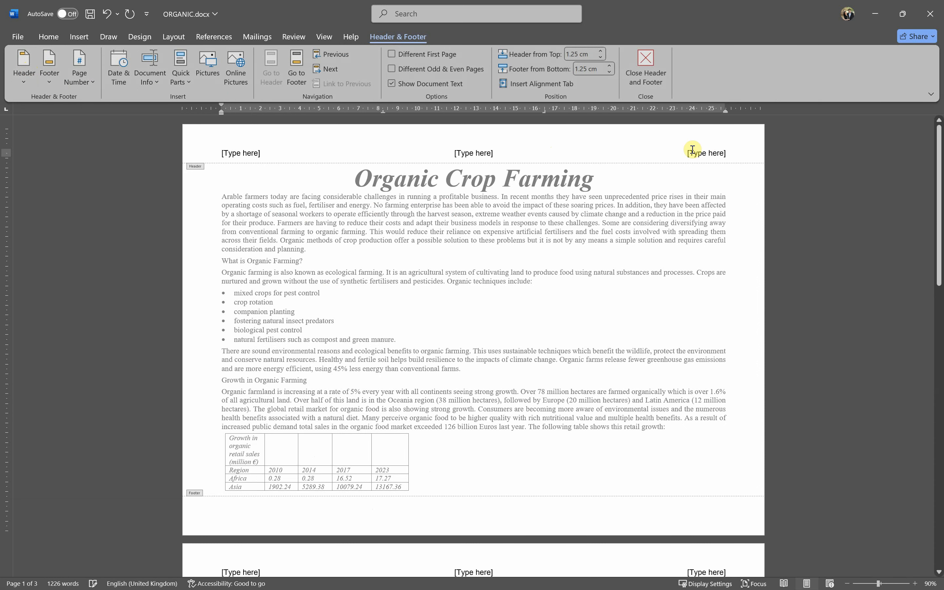
# - Replace the right-aligned header placeholder with an automatic page number by inserting the Page field
pyautogui.click(698, 153)
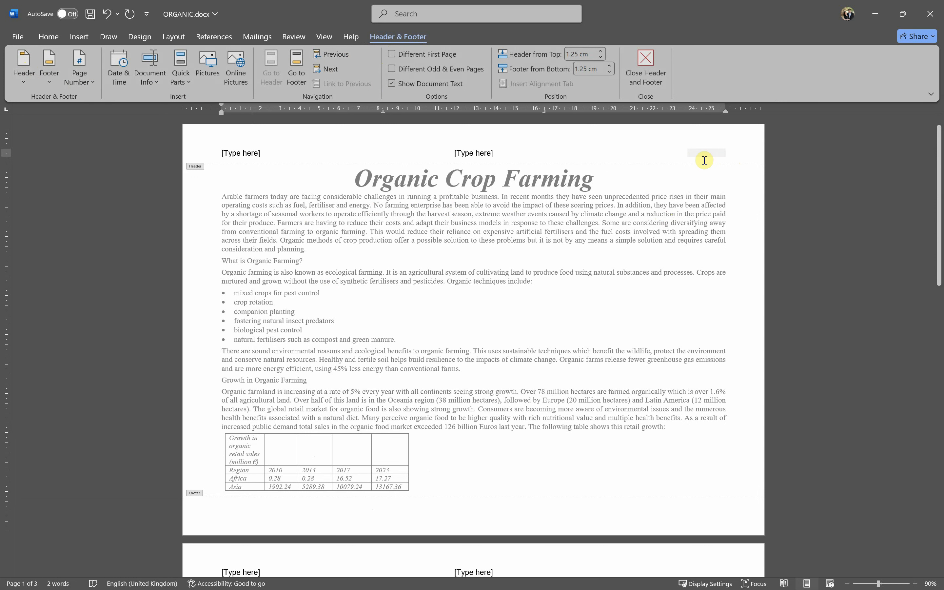
pyautogui.write('1')
pyautogui.hotkey('ctrl', 'z')
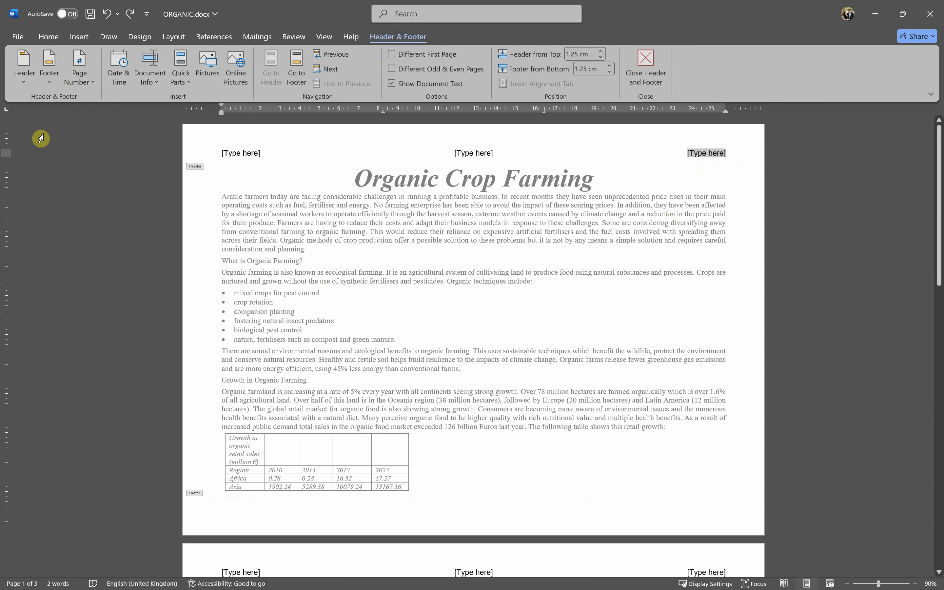
pyautogui.click(191, 85)
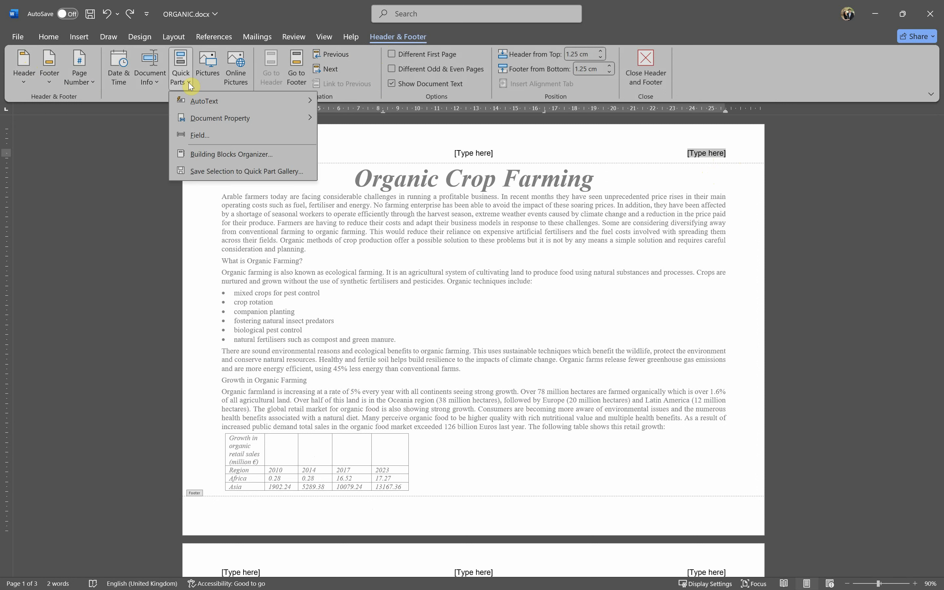
pyautogui.click(218, 141)
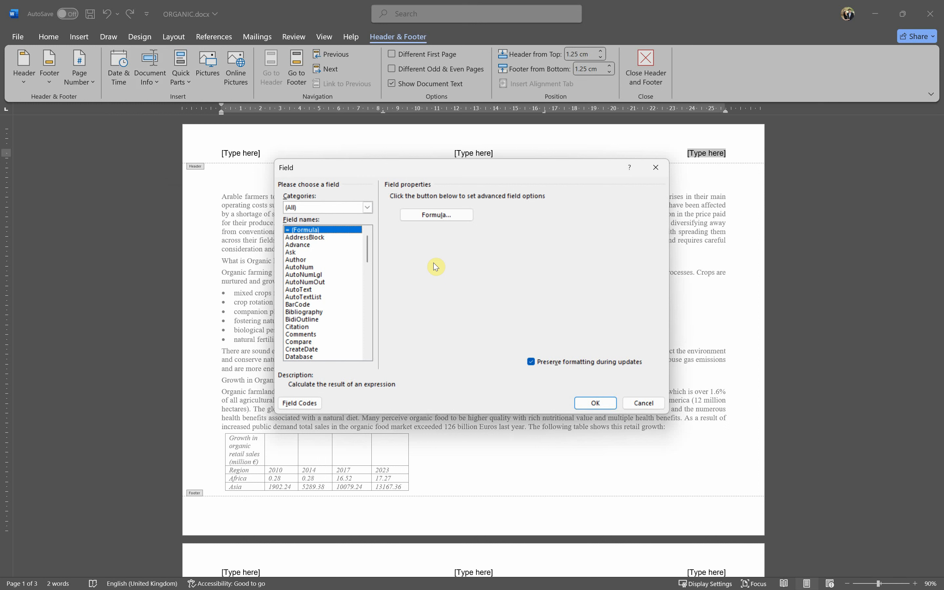
pyautogui.press('p')
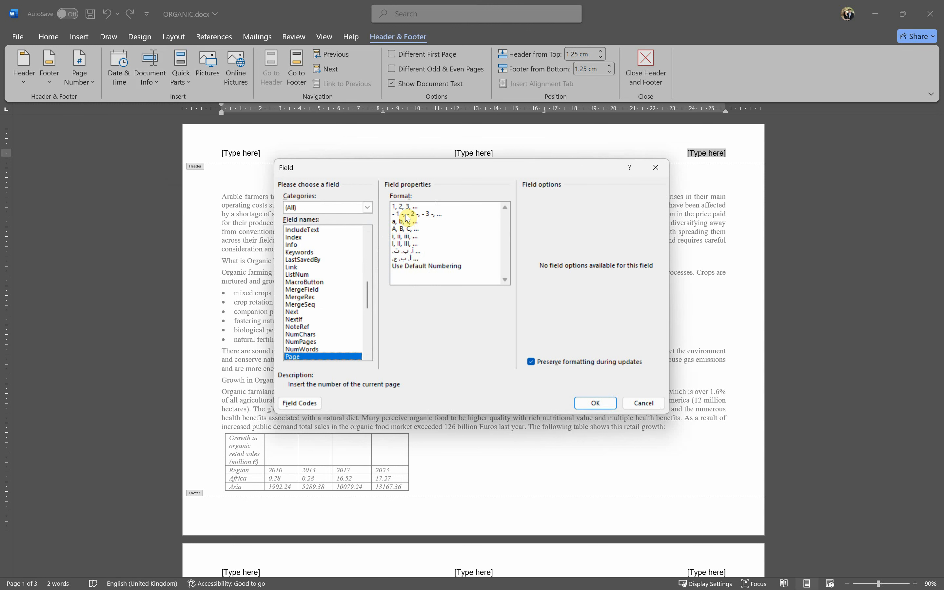
pyautogui.click(595, 402)
# - Check the header page numbering on all pages of the document and close header editing
pyautogui.scroll(-5, 724, 219)
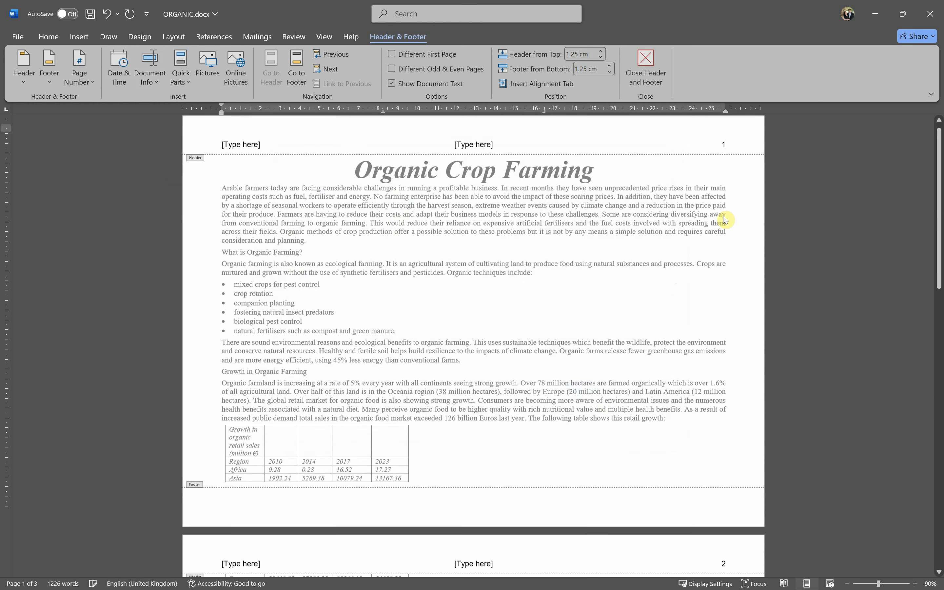
pyautogui.scroll(-12, 716, 410)
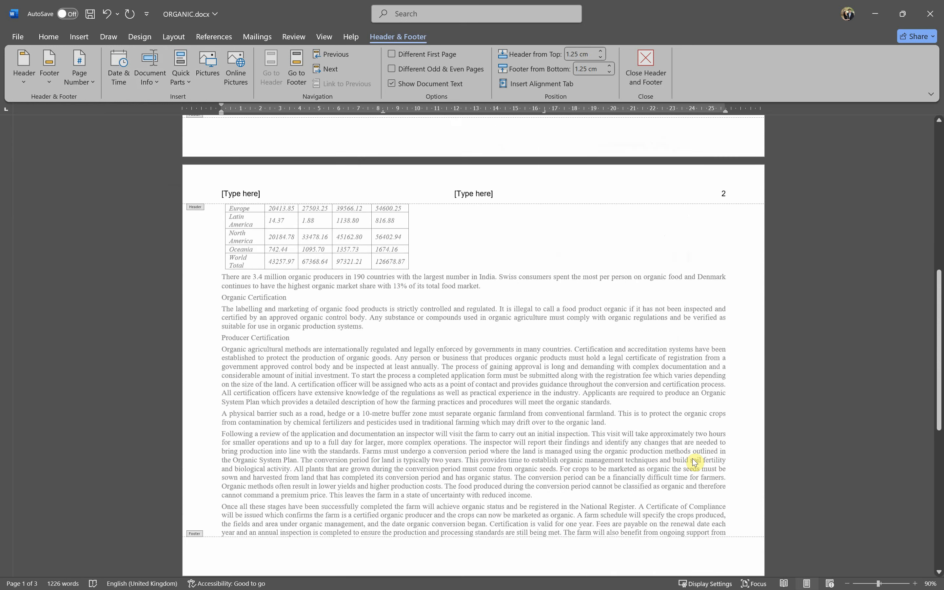
pyautogui.scroll(10, 766, 437)
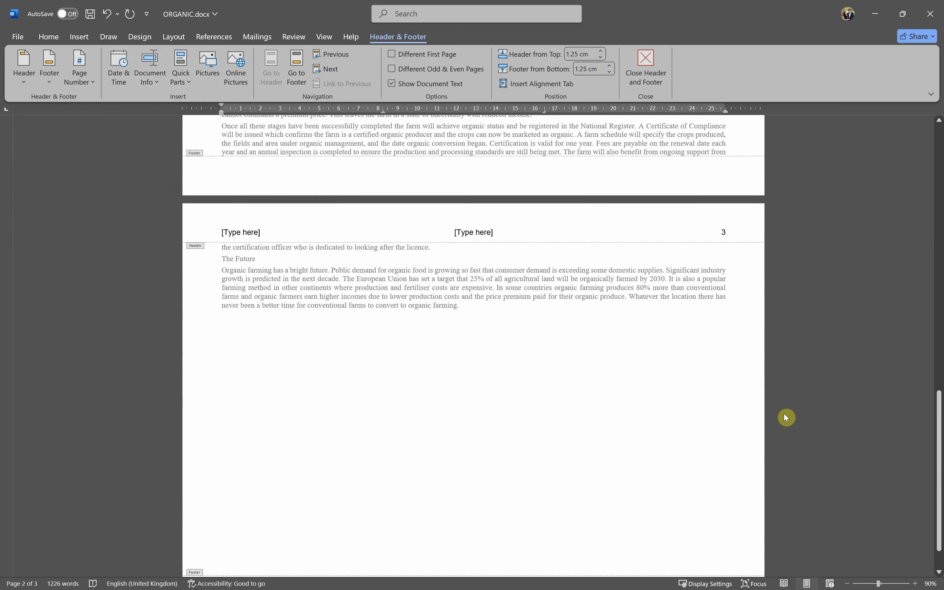
pyautogui.scroll(7, 766, 436)
pyautogui.scroll(-11, 765, 444)
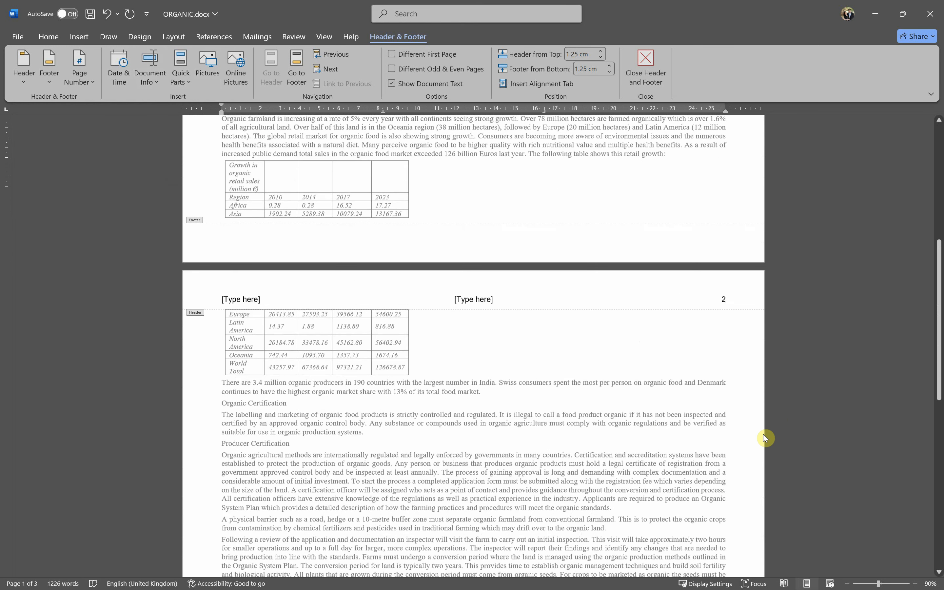
pyautogui.scroll(13, 689, 257)
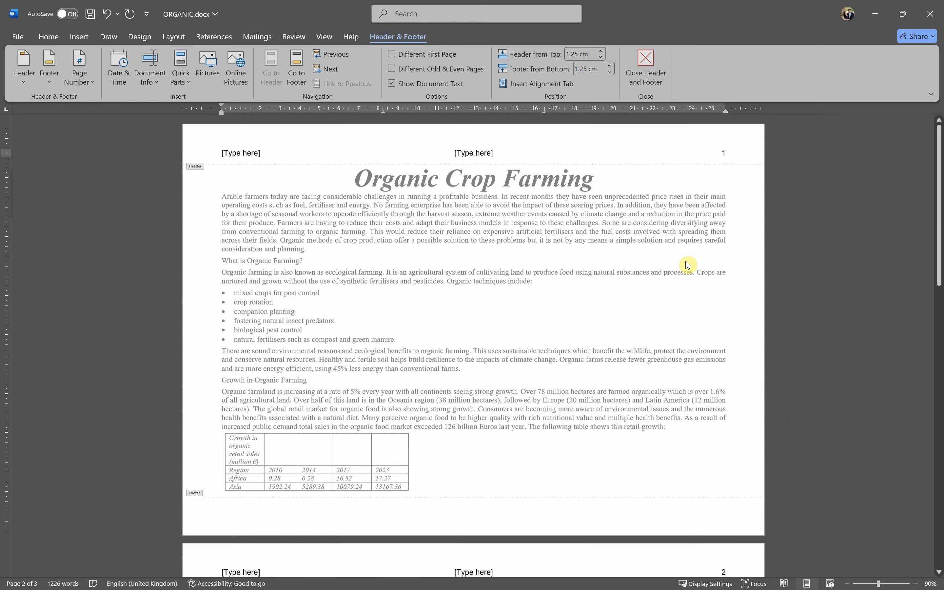
pyautogui.press('Escape')
pyautogui.scroll(-5, 731, 337)
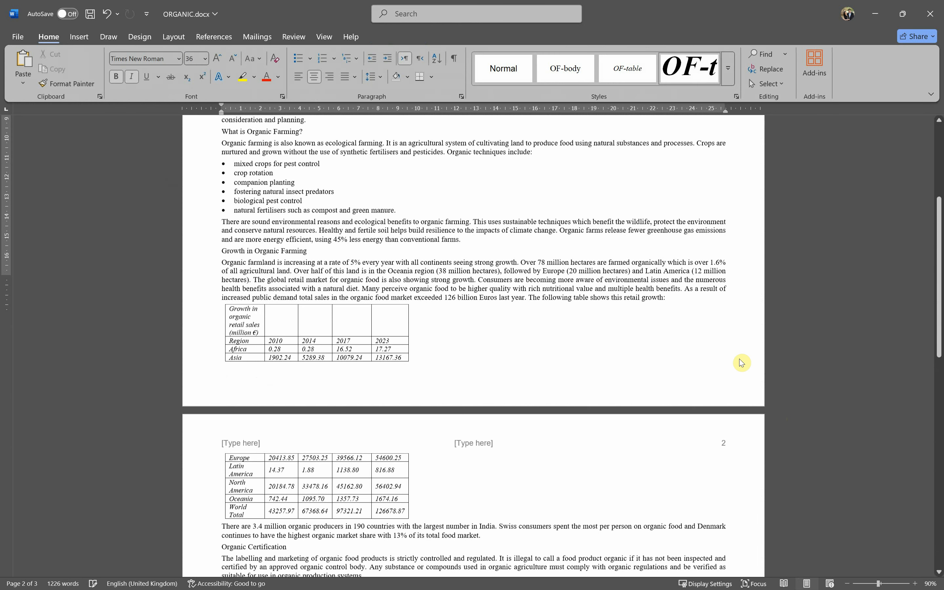
# - Switch to the exam paper, tick off the header requirement in question 3 and underline the key words of the footer requirement
pyautogui.hotkey('alt', 'Tab')
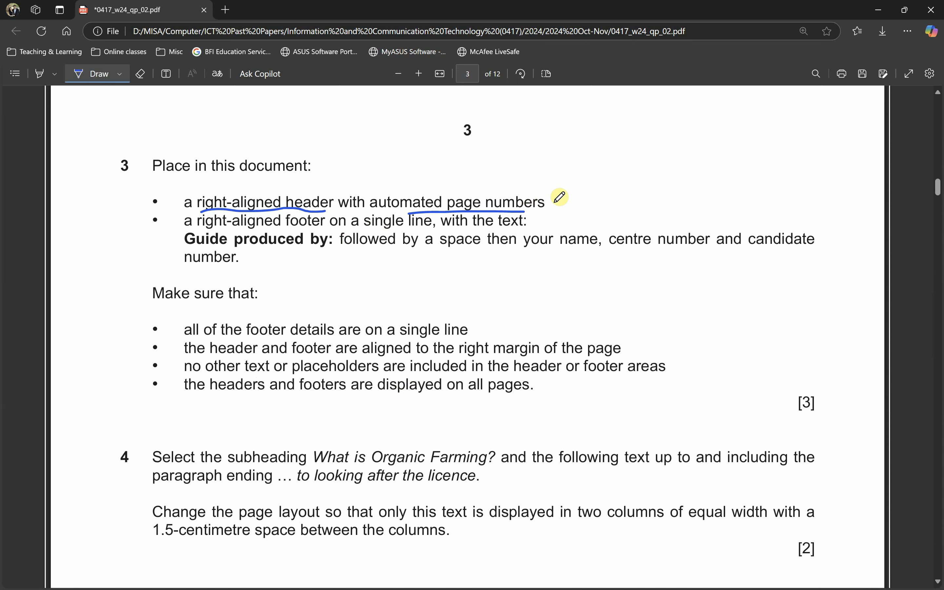
pyautogui.moveTo(556, 203); pyautogui.dragTo(577, 196)
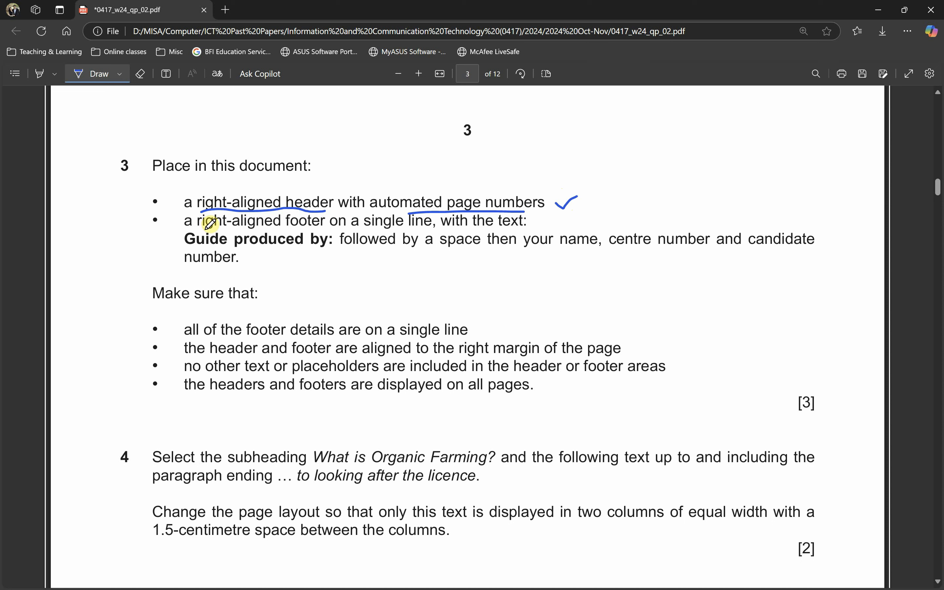
pyautogui.moveTo(198, 230); pyautogui.dragTo(311, 230)
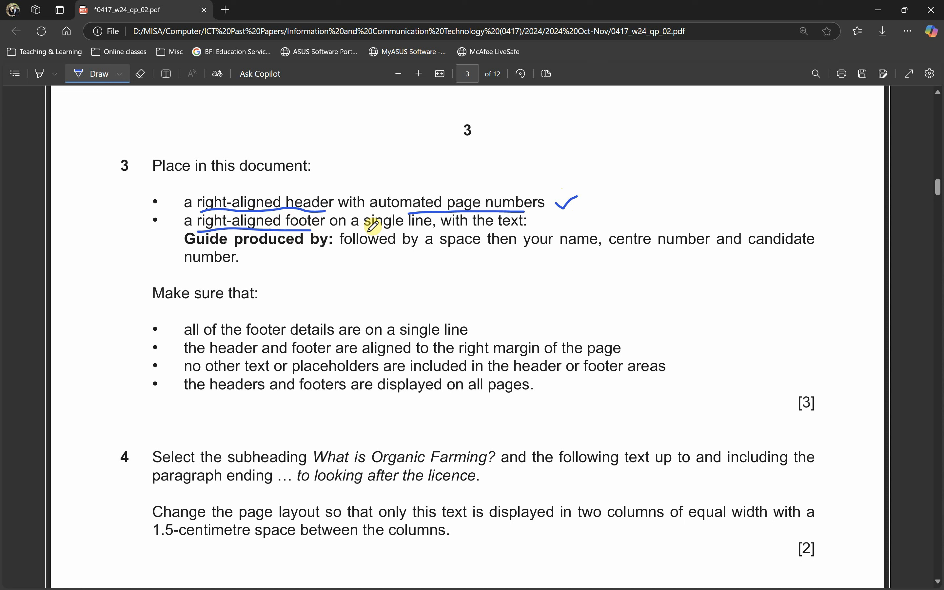
pyautogui.moveTo(369, 231); pyautogui.dragTo(505, 230)
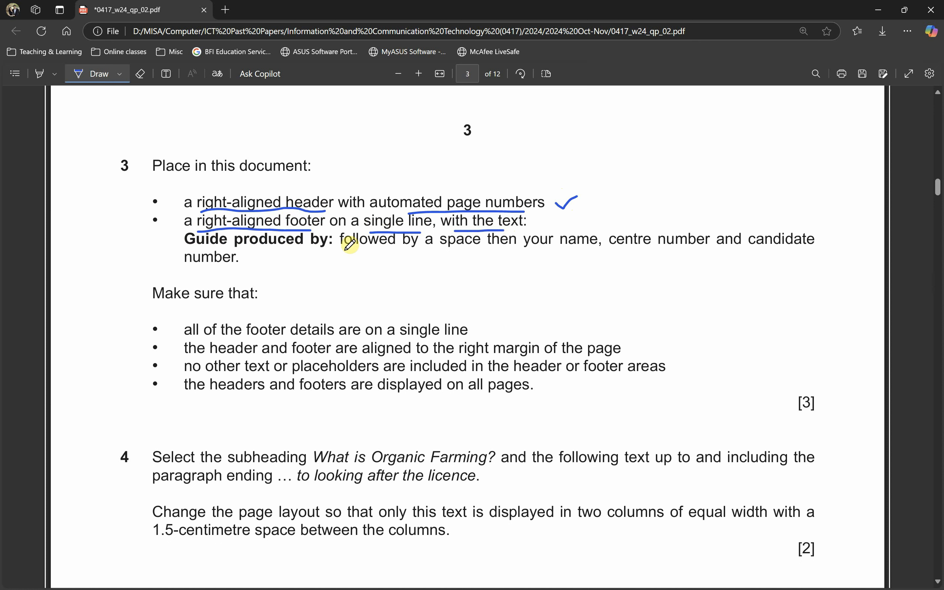
pyautogui.moveTo(341, 250); pyautogui.dragTo(348, 251)
pyautogui.moveTo(541, 254); pyautogui.dragTo(693, 261)
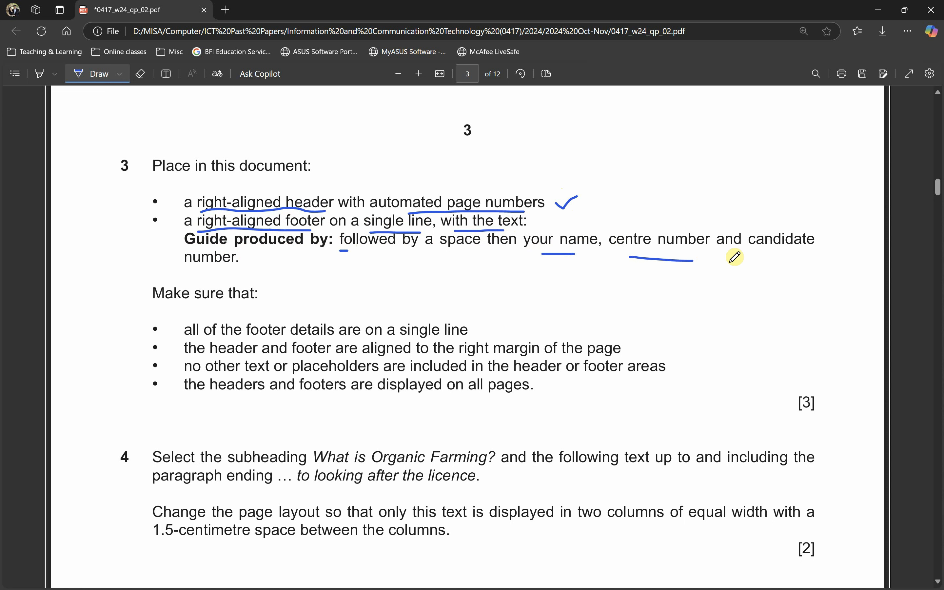
pyautogui.moveTo(810, 258); pyautogui.dragTo(752, 257)
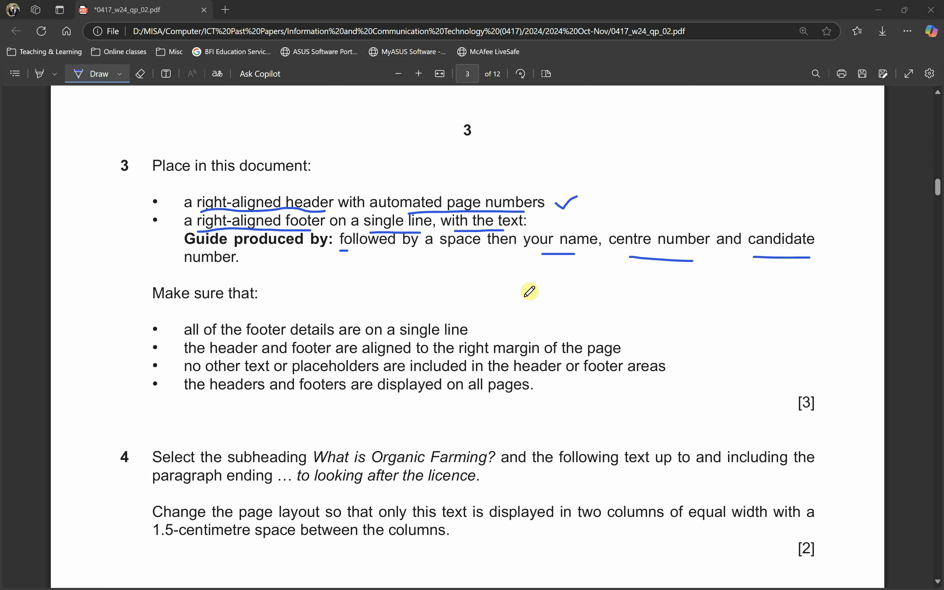
# - Switch back to ORGANIC.docx, open the page footer and insert the built-in Blank (Three Columns) footer
pyautogui.hotkey('alt', 'Tab')
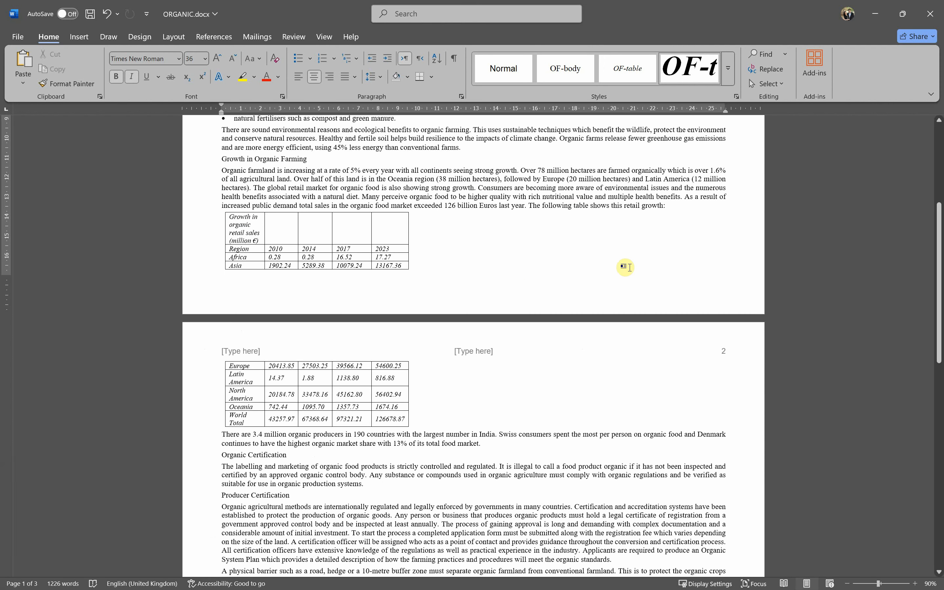
pyautogui.scroll(3, 609, 289)
pyautogui.doubleClick(667, 390)
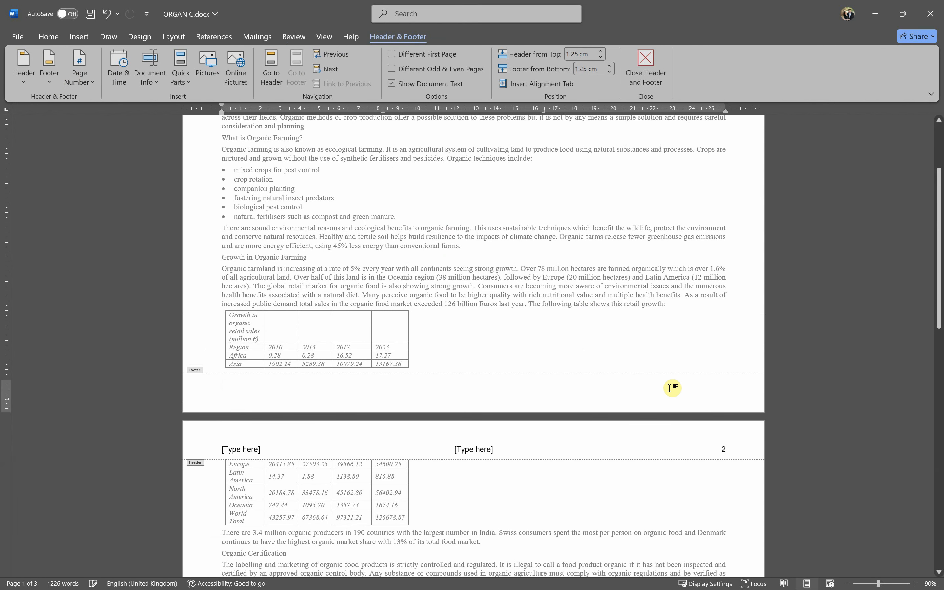
pyautogui.click(49, 72)
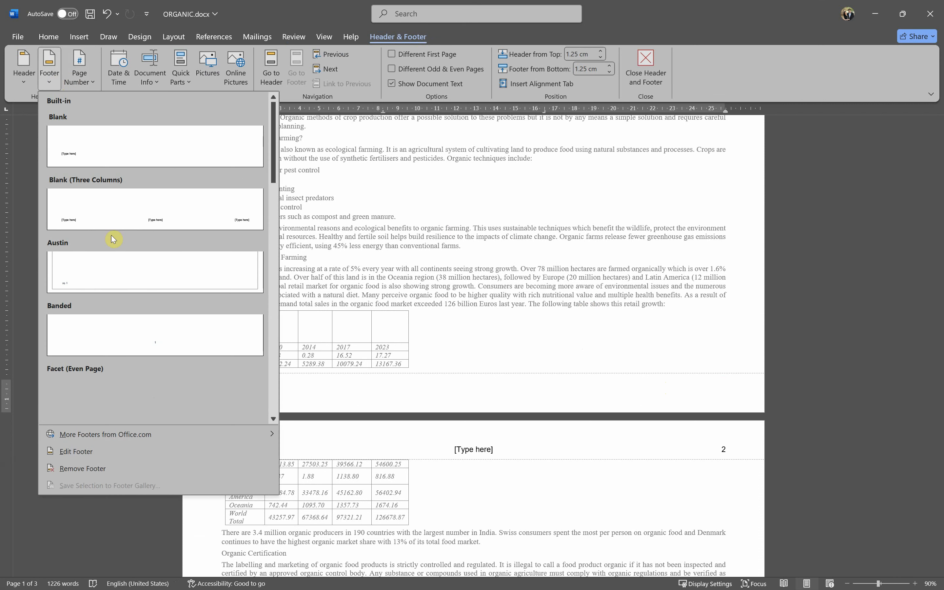
pyautogui.click(95, 207)
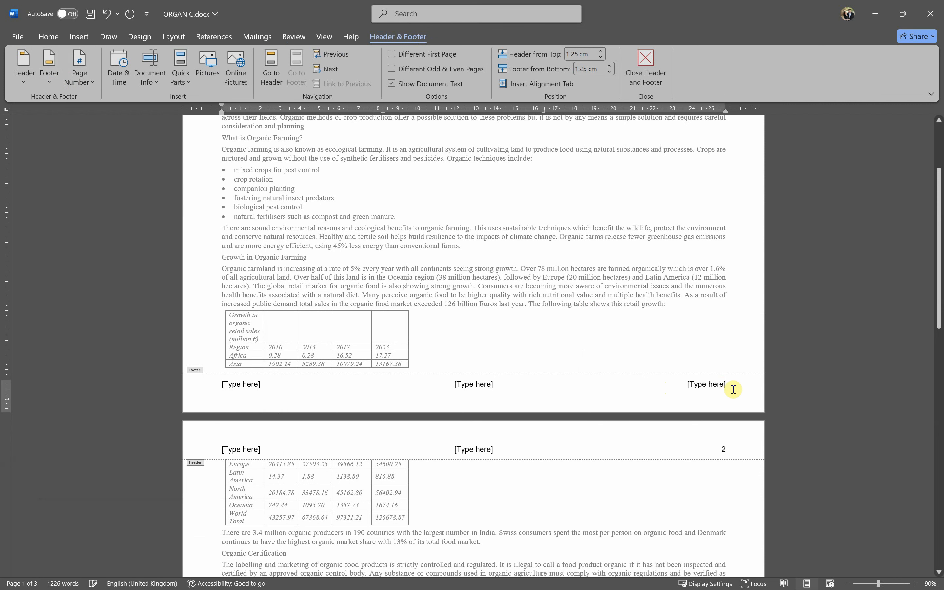
# - Replace the right-aligned footer placeholder with "Guide produced by:" followed by the candidate's name, centre number and candidate number, separated by commas
pyautogui.click(716, 386)
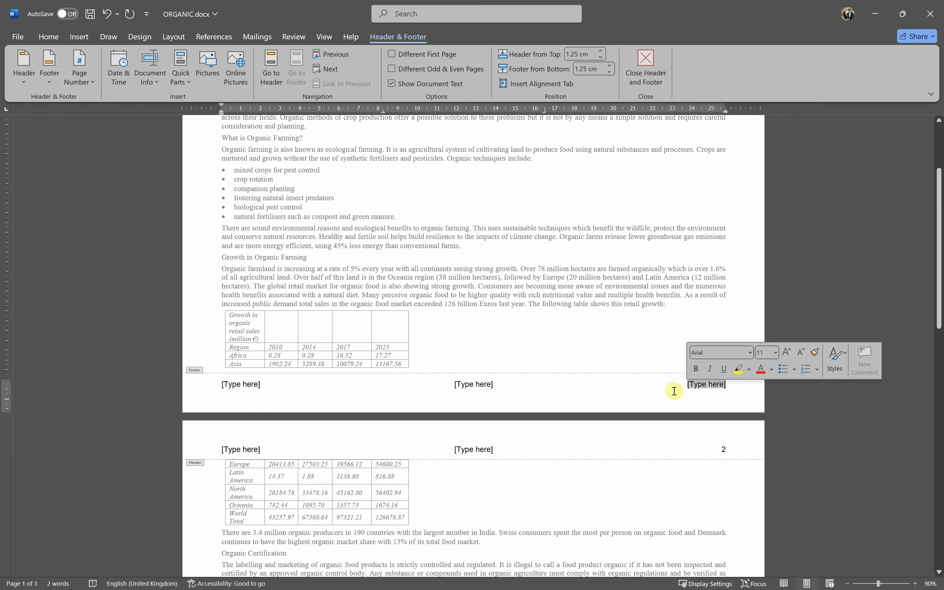
pyautogui.hotkey('alt', 'Tab')
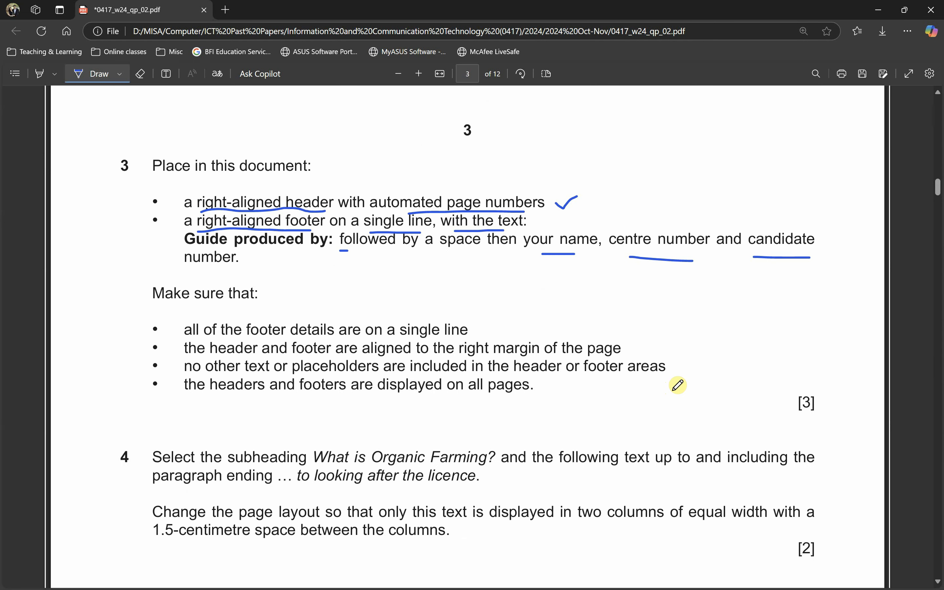
pyautogui.hotkey('alt', 'Tab')
pyautogui.write('Gui')
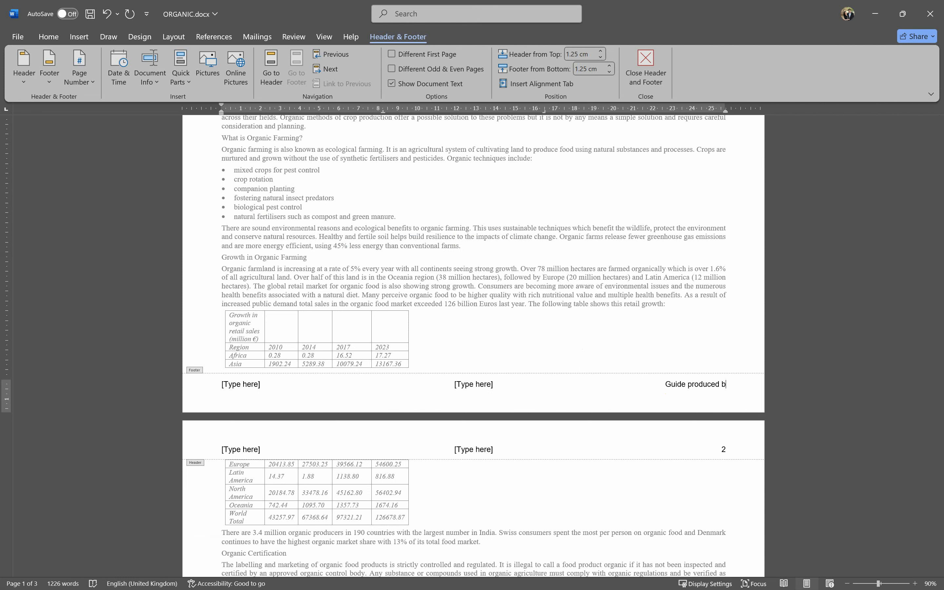
pyautogui.write('de produced by: Nuha, ')
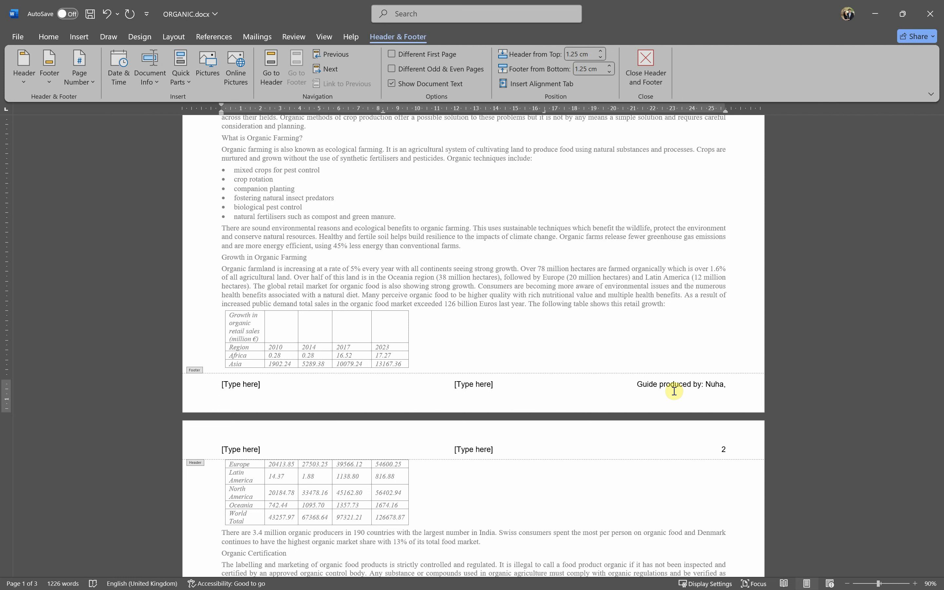
pyautogui.write('ZZ00,')
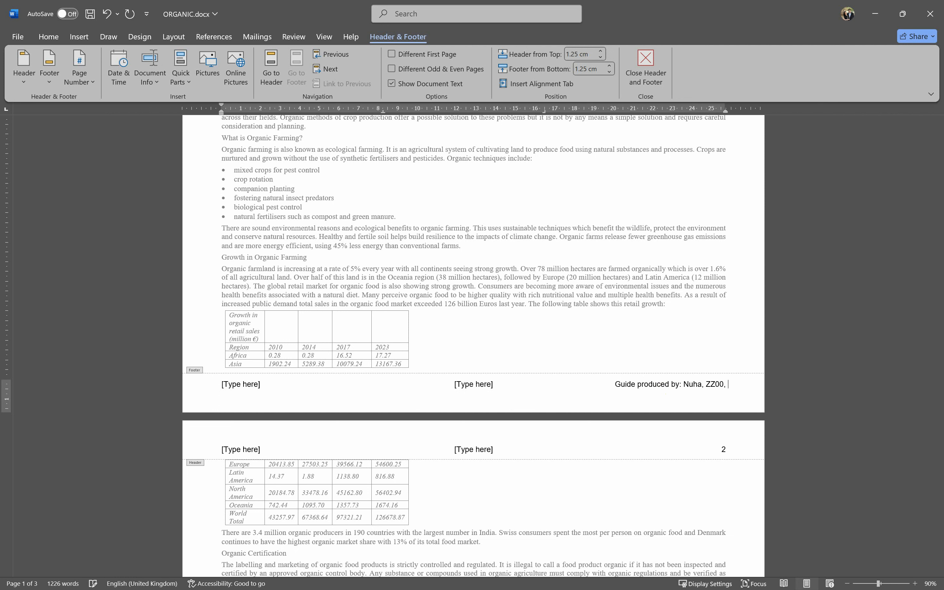
pyautogui.write(' 999')
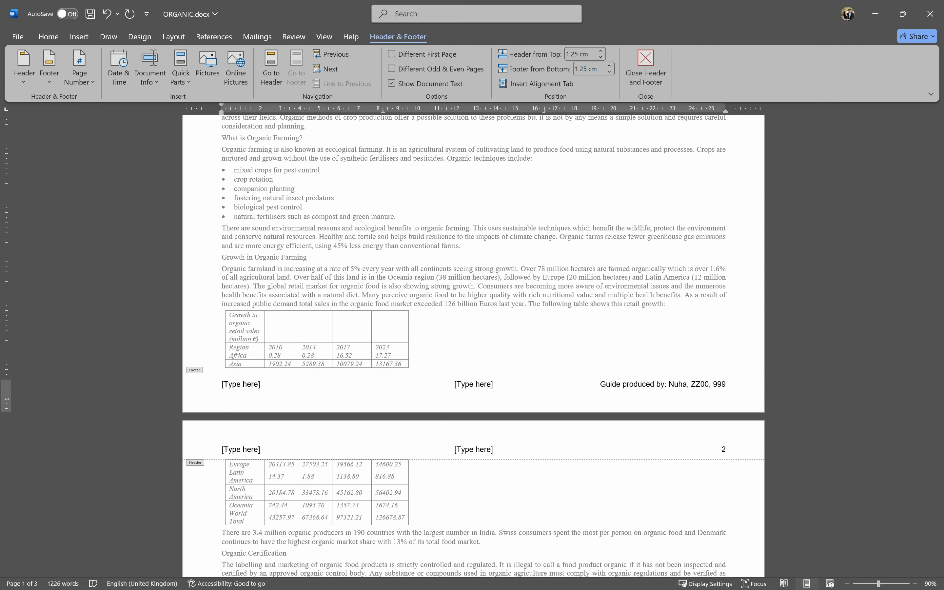
pyautogui.write('9')
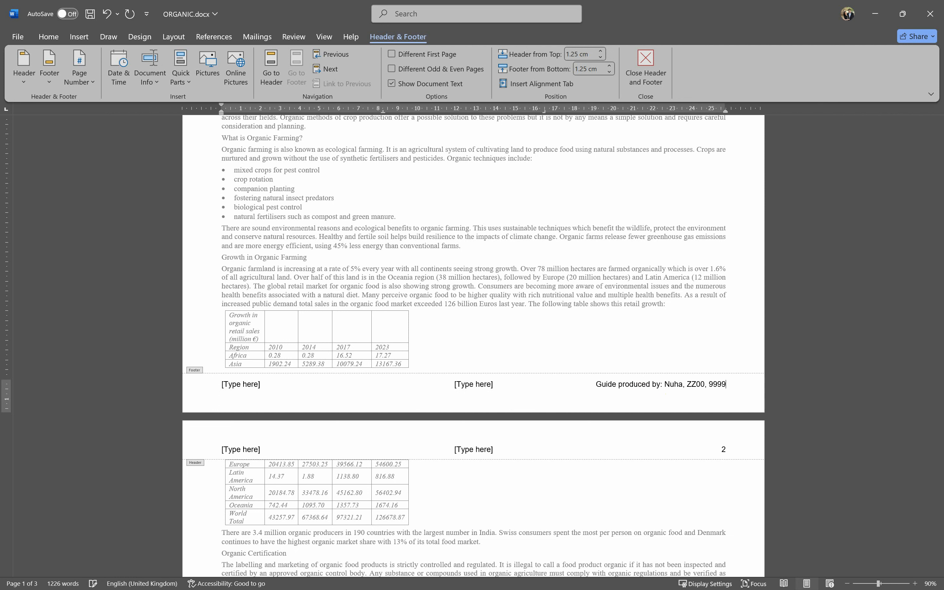
# - Make "Guide produced by:" bold in the footer and close footer editing
pyautogui.doubleClick(811, 372)
pyautogui.doubleClick(631, 387)
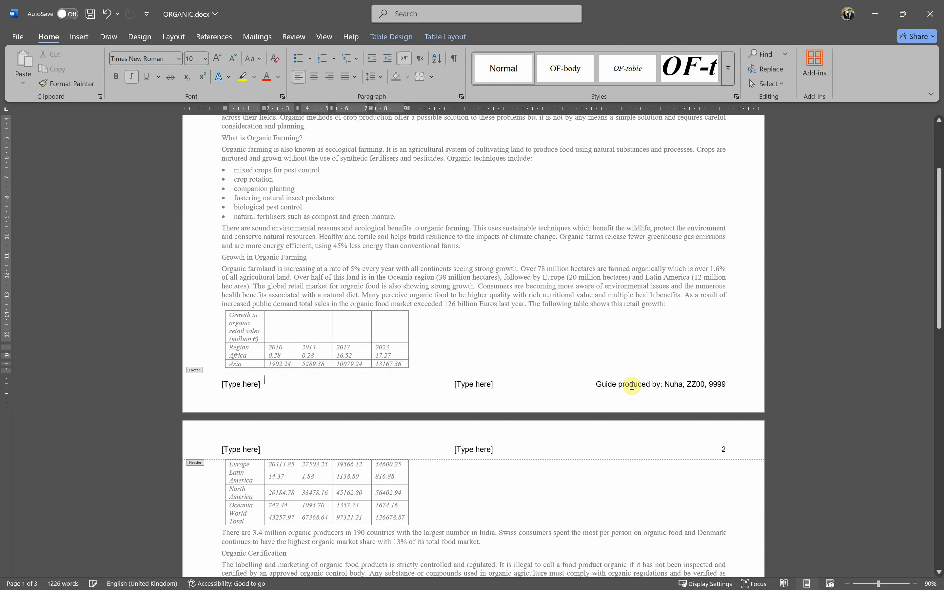
pyautogui.click(597, 388)
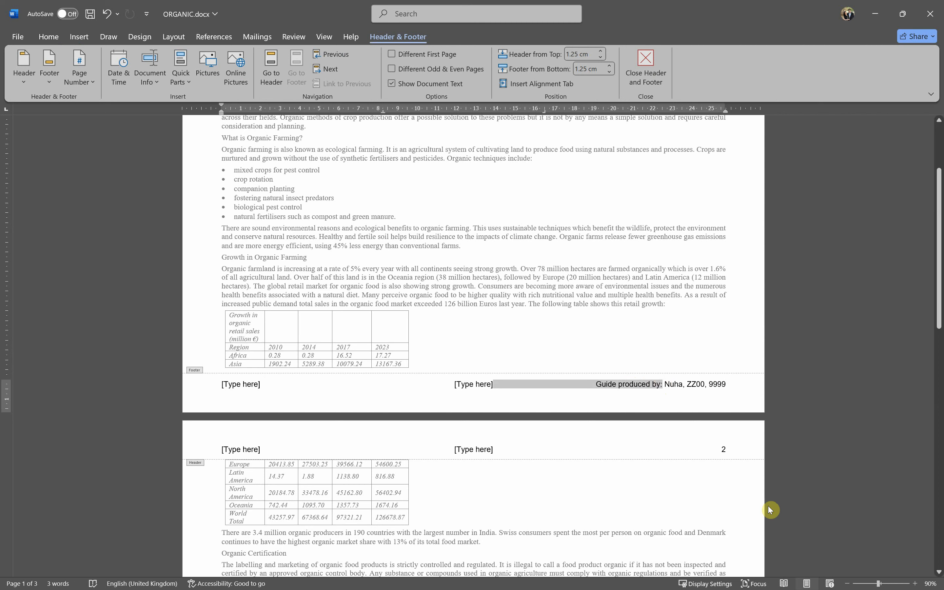
pyautogui.hotkey('ctrl', 'b')
pyautogui.doubleClick(784, 491)
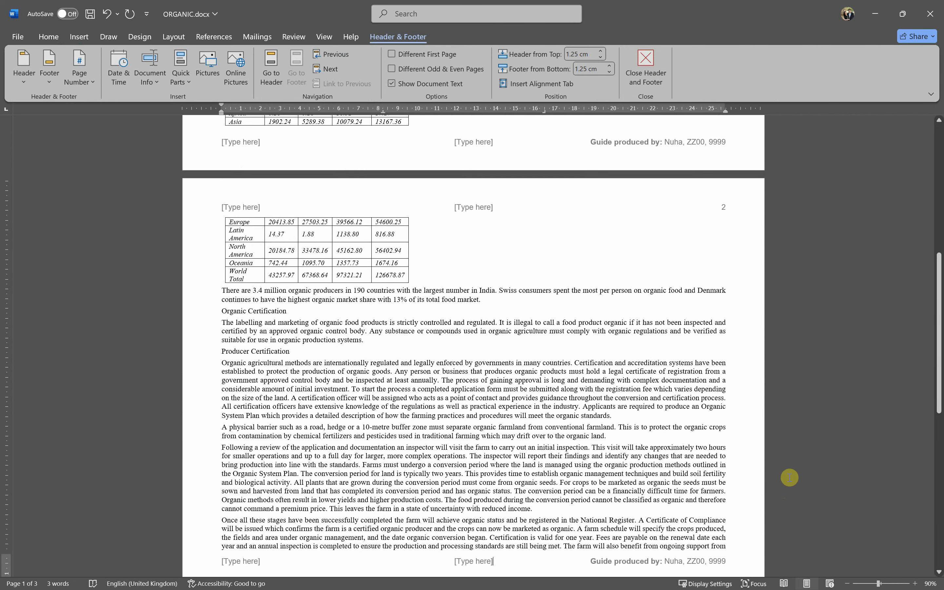
# - Check the footer across the pages, then return to the exam paper and tick off the right-aligned footer requirement in question 3
pyautogui.scroll(3, 770, 336)
pyautogui.scroll(4, 772, 343)
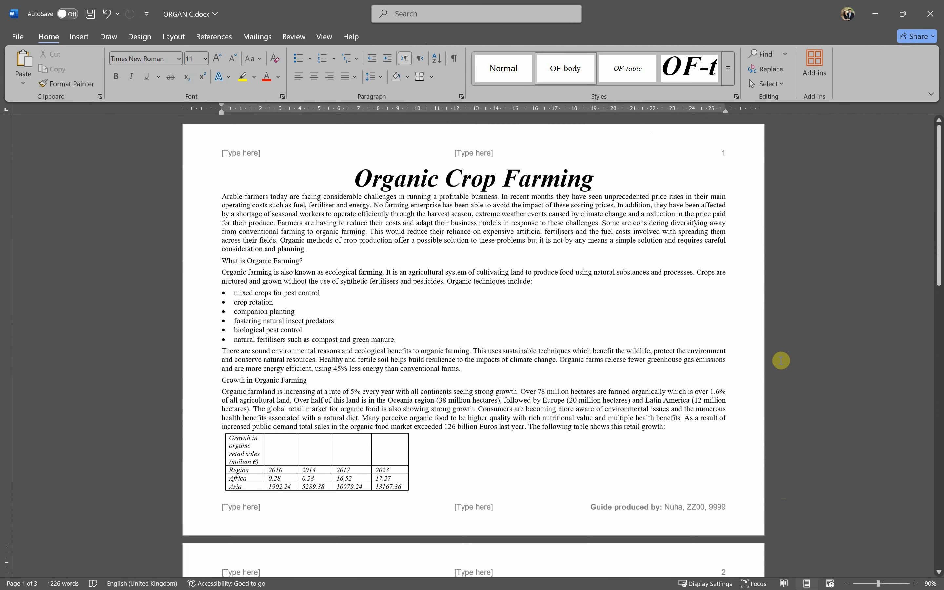
pyautogui.scroll(-3, 784, 370)
pyautogui.hotkey('alt', 'Tab')
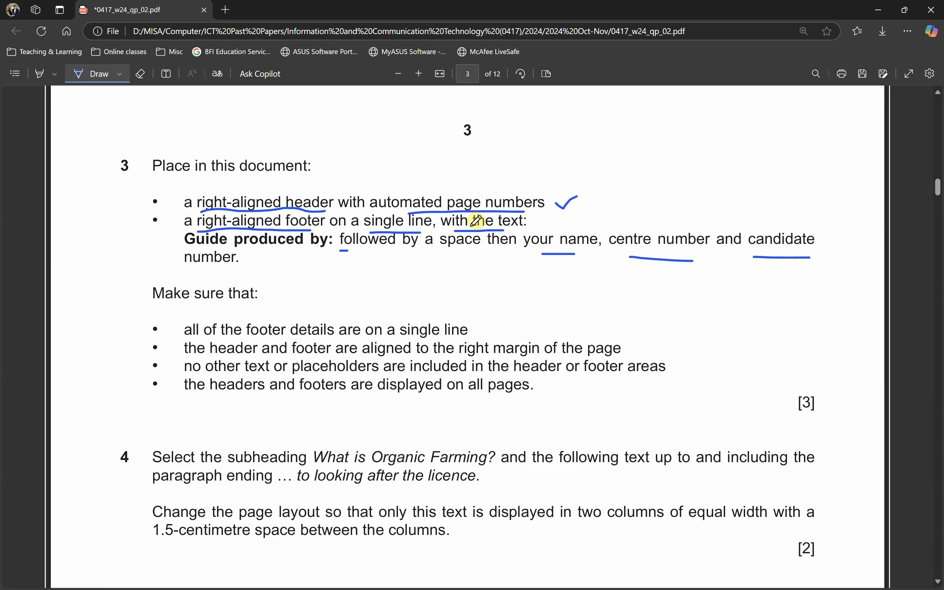
pyautogui.moveTo(558, 219); pyautogui.dragTo(573, 214)
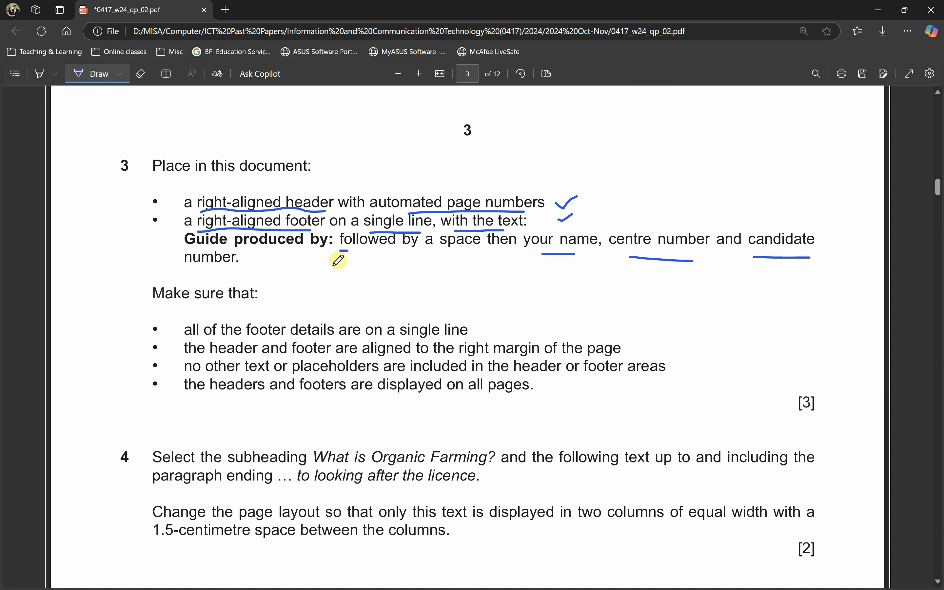
pyautogui.scroll(-1, 338, 261)
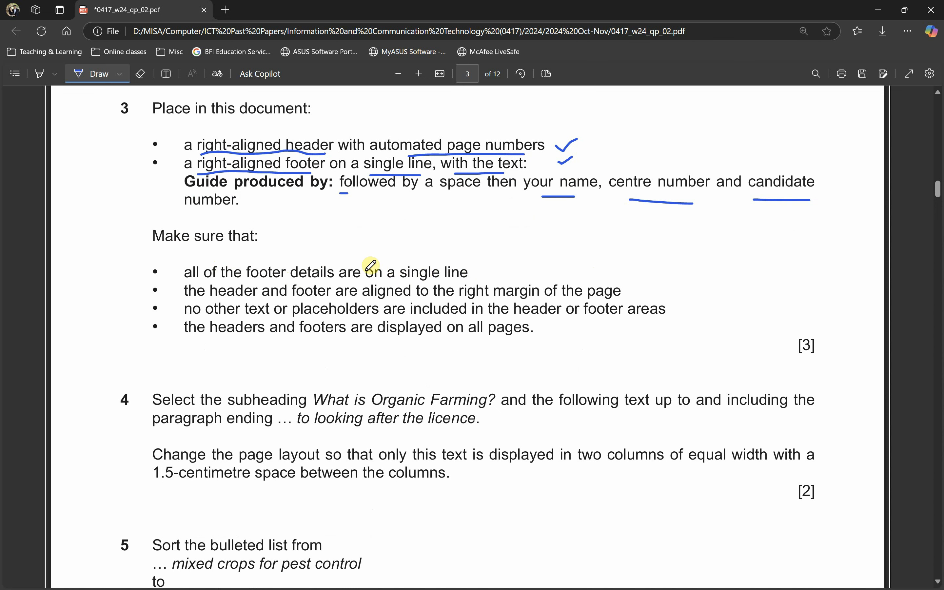
# - Check the footer line in ORGANIC.docx, then return to the exam paper and tick off the single-line footer requirement
pyautogui.hotkey('alt', 'Tab')
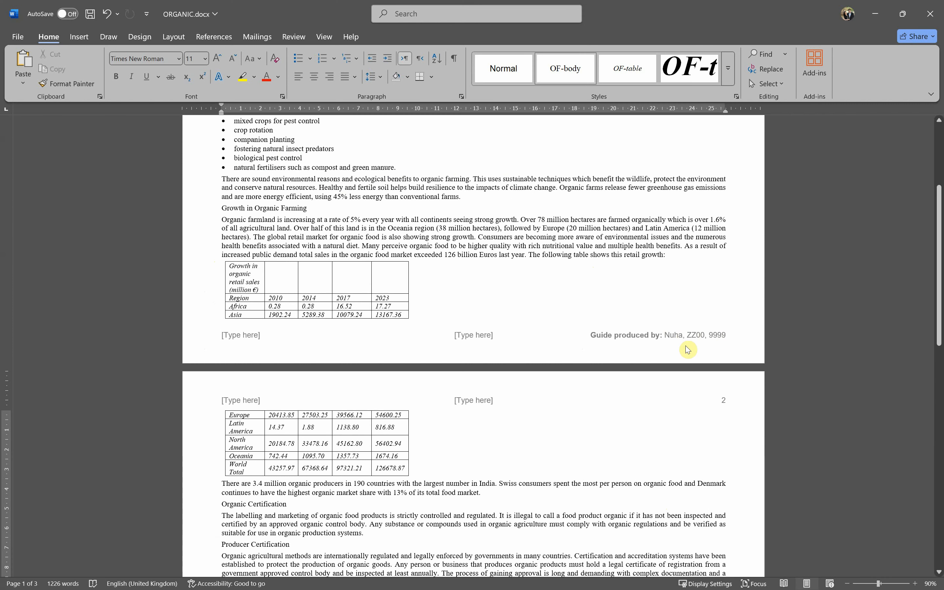
pyautogui.hotkey('alt', 'Tab')
pyautogui.moveTo(142, 271); pyautogui.dragTo(155, 261)
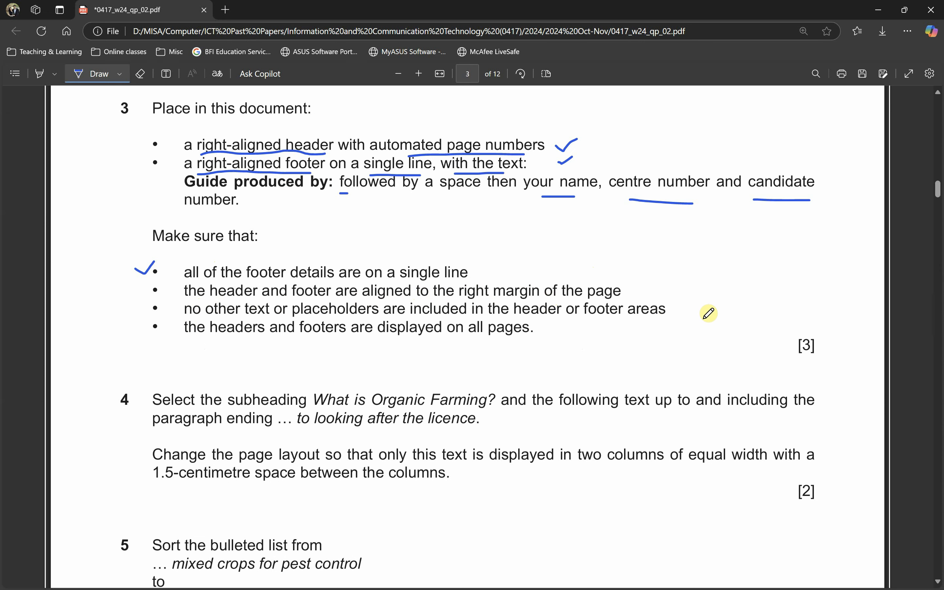
# - Switch back to ORGANIC.docx, open the header on page 1 and right-align the page number paragraph
pyautogui.hotkey('alt', 'Tab')
pyautogui.scroll(3, 708, 331)
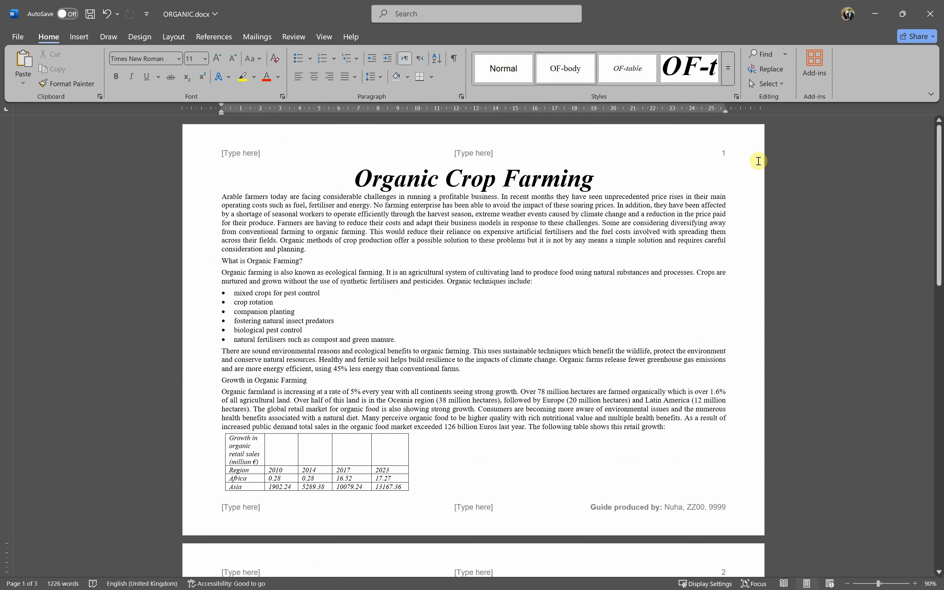
pyautogui.doubleClick(715, 154)
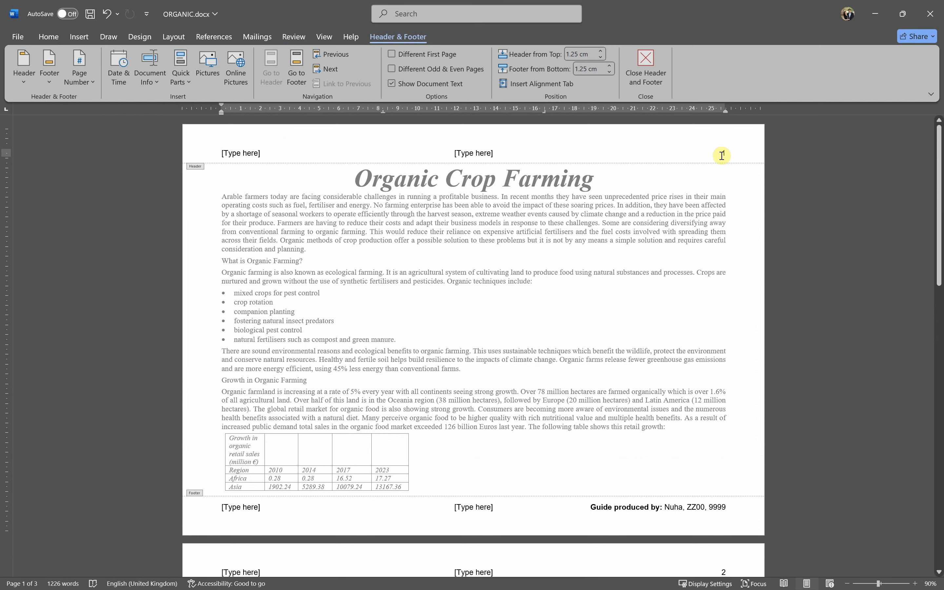
pyautogui.click(49, 36)
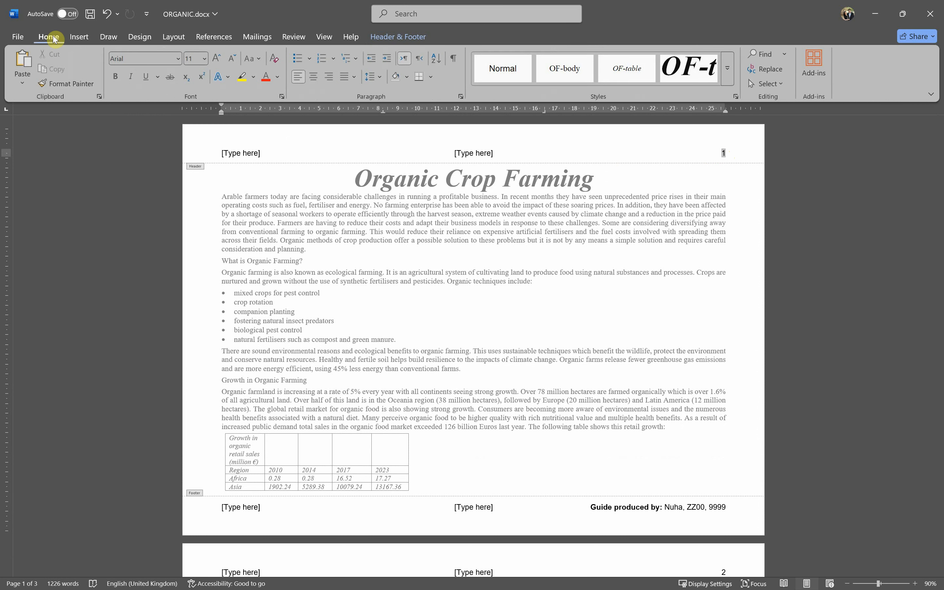
pyautogui.click(331, 79)
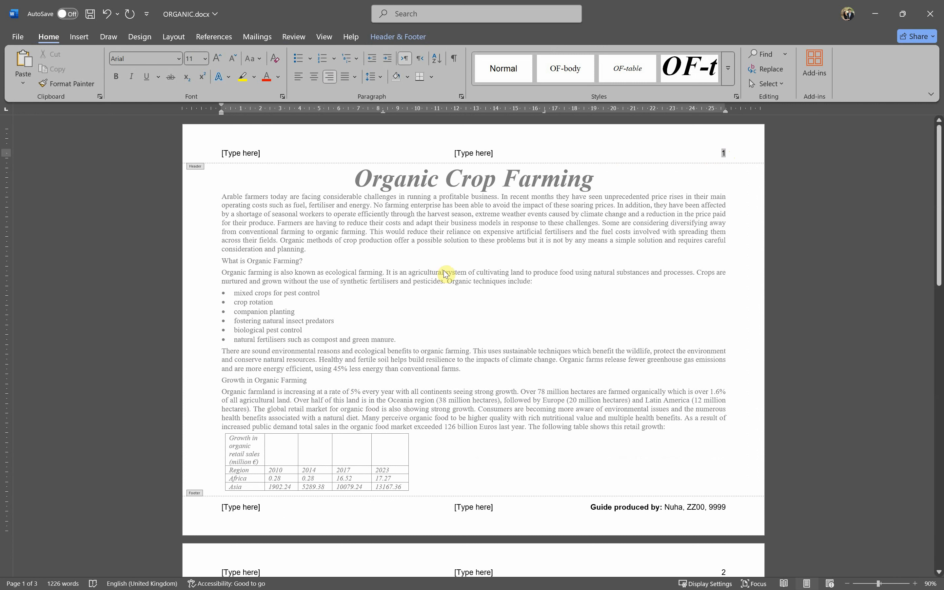
# - Right-align the "Guide produced by:" footer line and tick off the right-margin alignment requirement in the exam paper
pyautogui.doubleClick(648, 508)
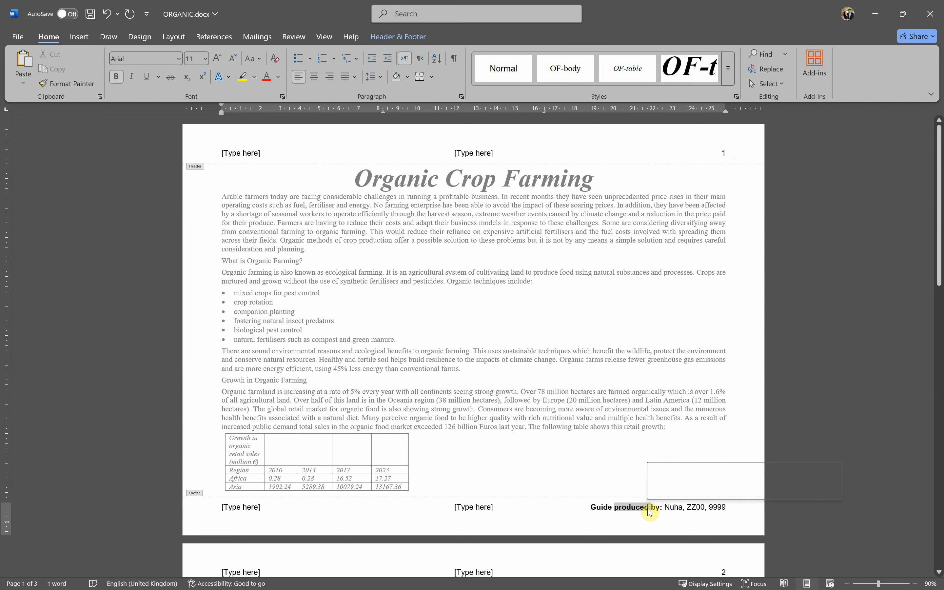
pyautogui.tripleClick(648, 509)
pyautogui.click(640, 508)
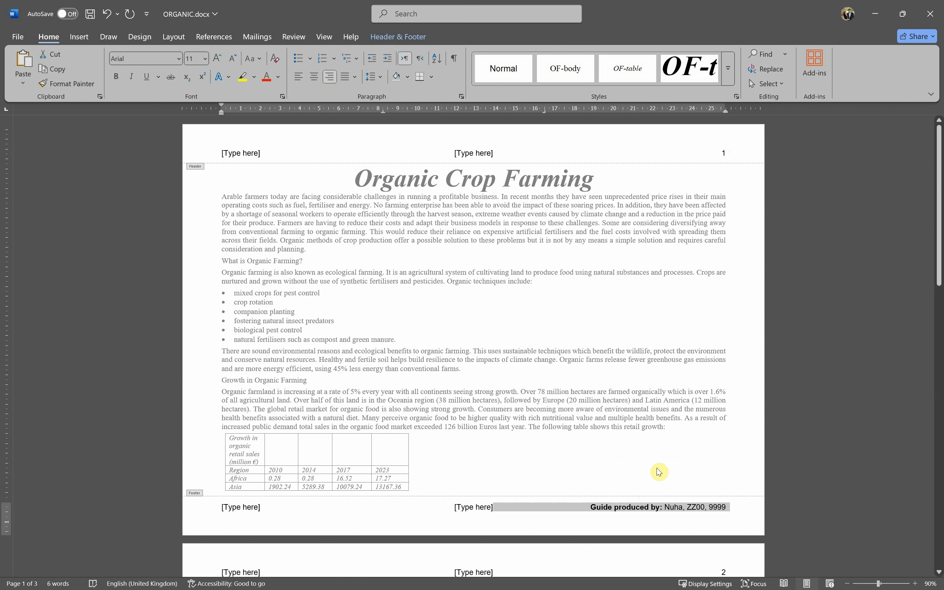
pyautogui.hotkey('alt', 'Tab')
pyautogui.moveTo(129, 286); pyautogui.dragTo(148, 286)
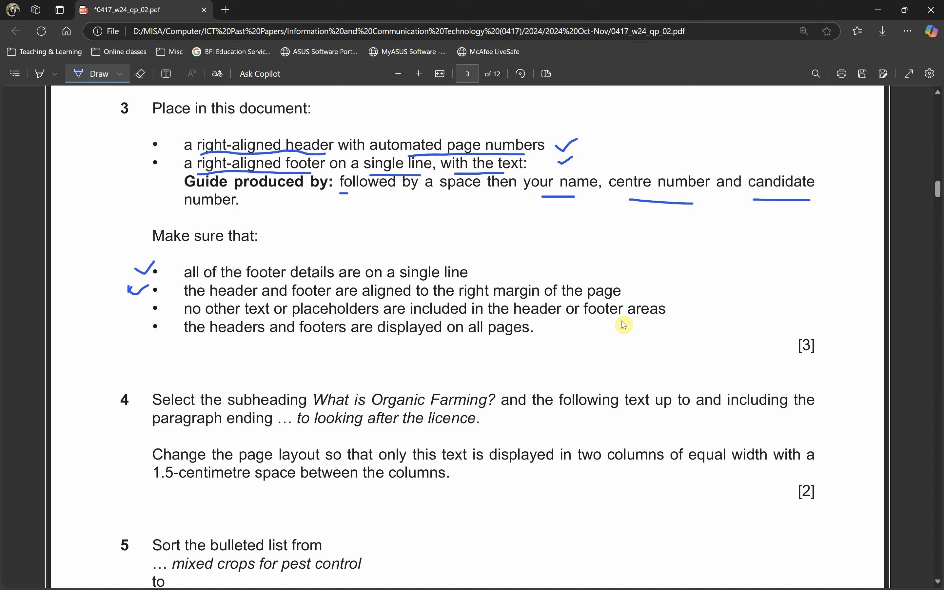
# - Return to ORGANIC.docx and delete the two unused "[Type here]" placeholders from the footer
pyautogui.hotkey('alt', 'Tab')
pyautogui.click(466, 510)
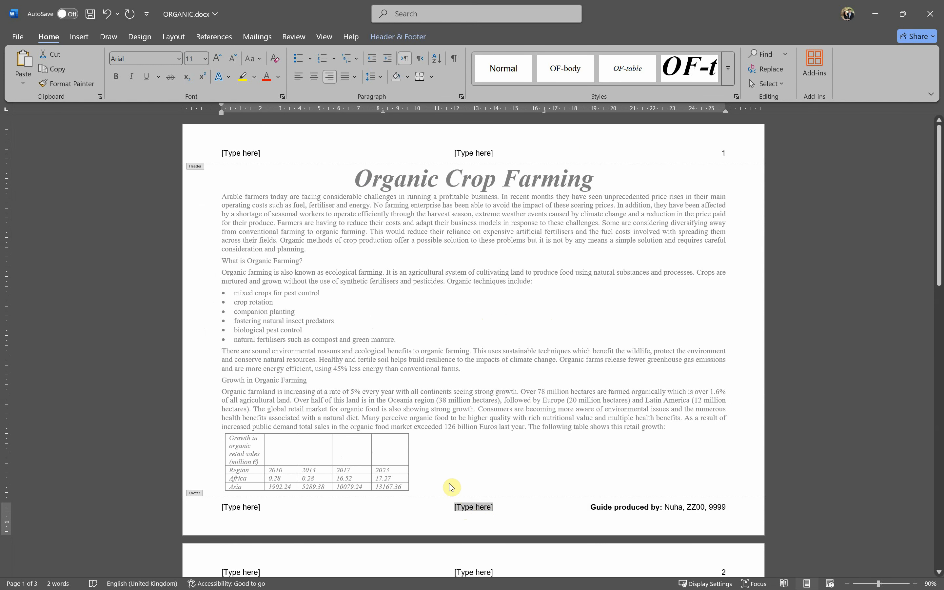
pyautogui.press('Delete')
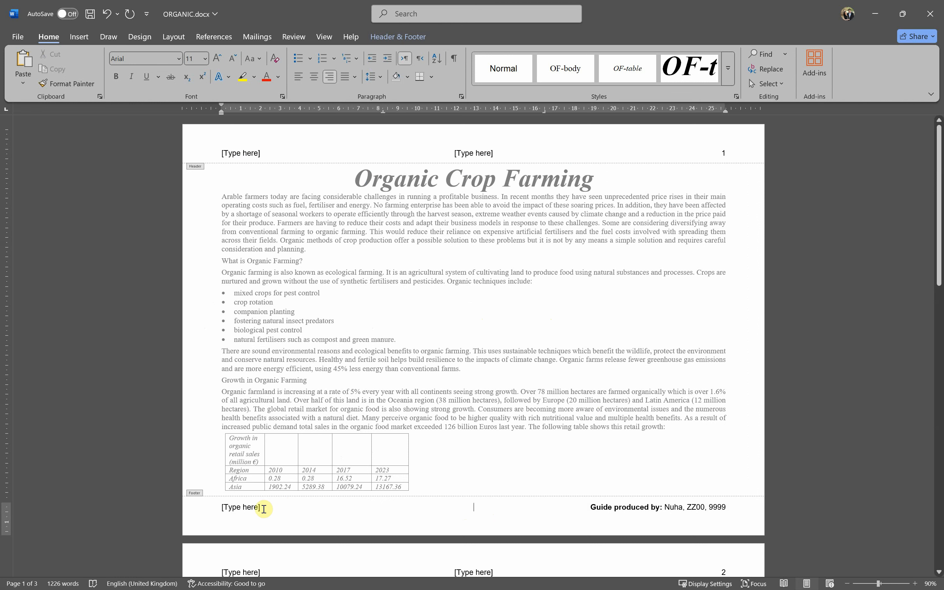
pyautogui.click(236, 508)
pyautogui.click(216, 510)
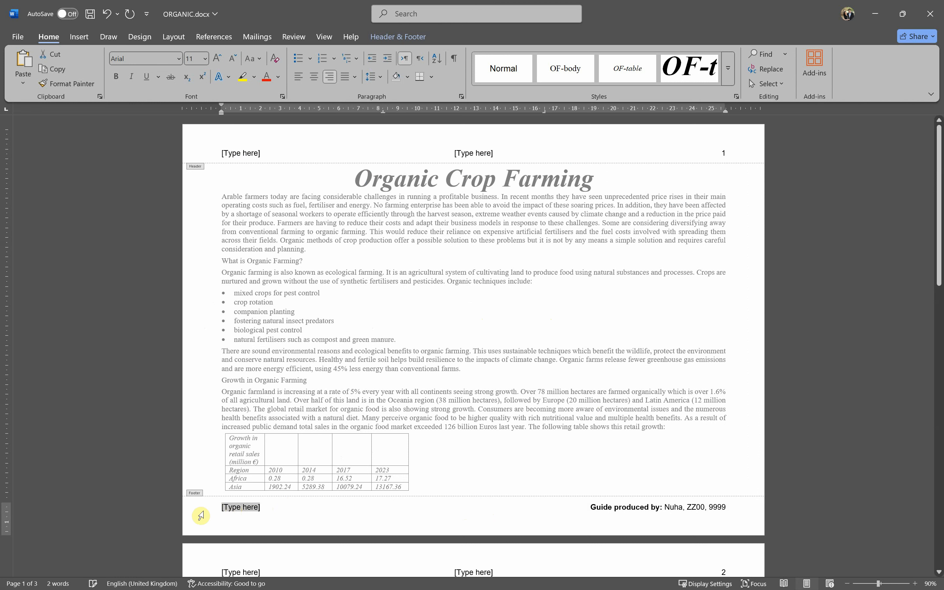
pyautogui.press('Delete')
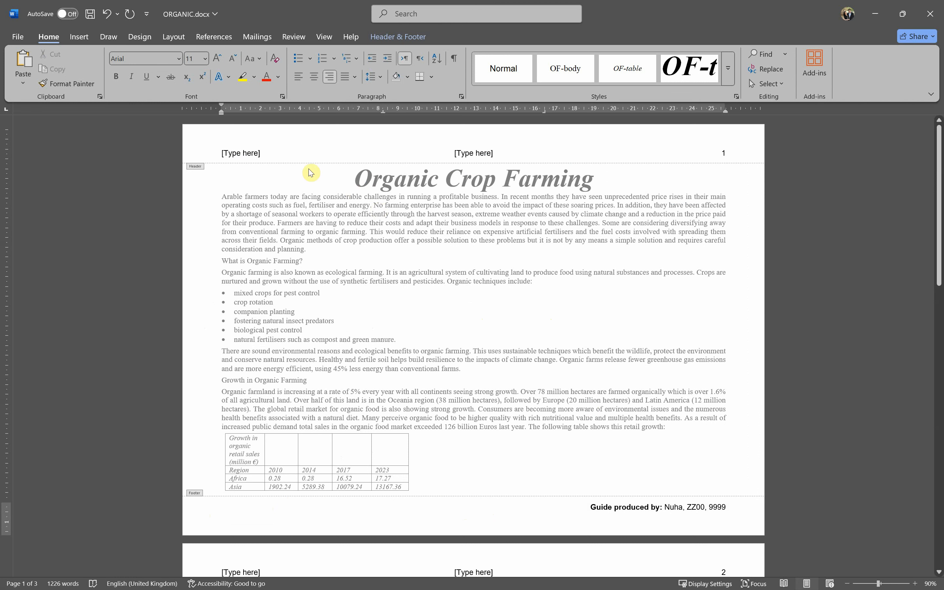
# - Delete both "[Type here]" placeholders from the header, close it and tick off the no-placeholders requirement in the exam paper
pyautogui.click(230, 153)
pyautogui.press('Delete')
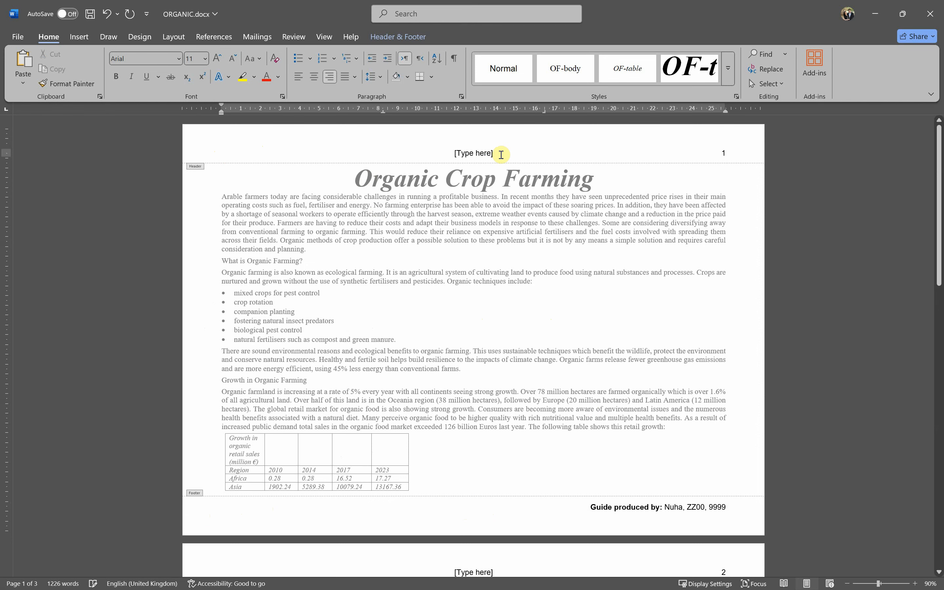
pyautogui.click(453, 152)
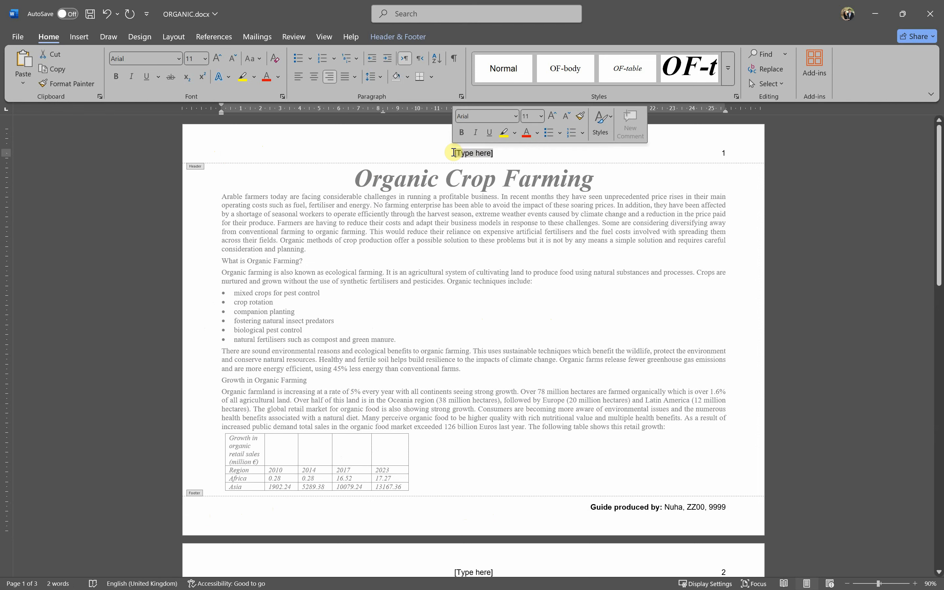
pyautogui.press('Delete')
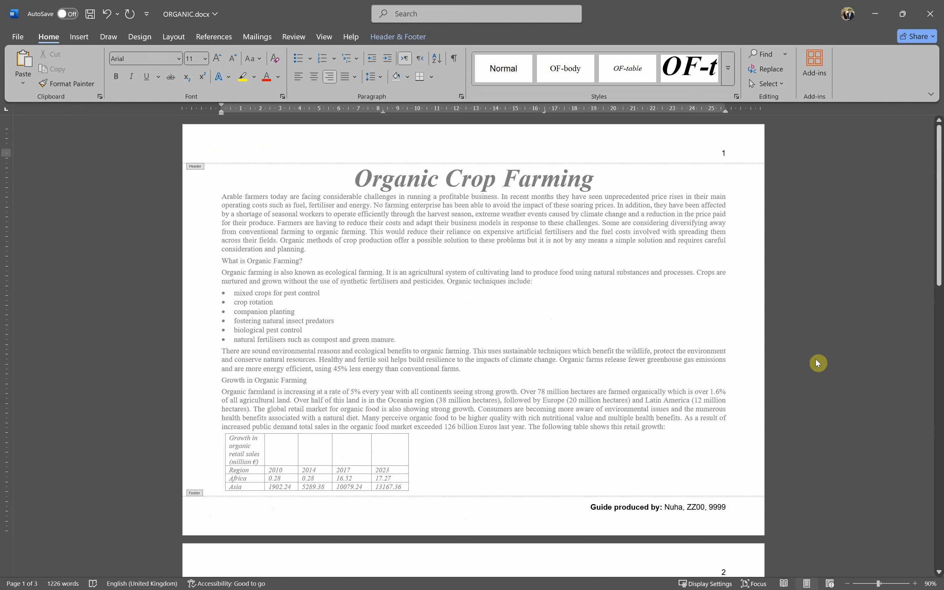
pyautogui.doubleClick(816, 359)
pyautogui.hotkey('alt', 'Tab')
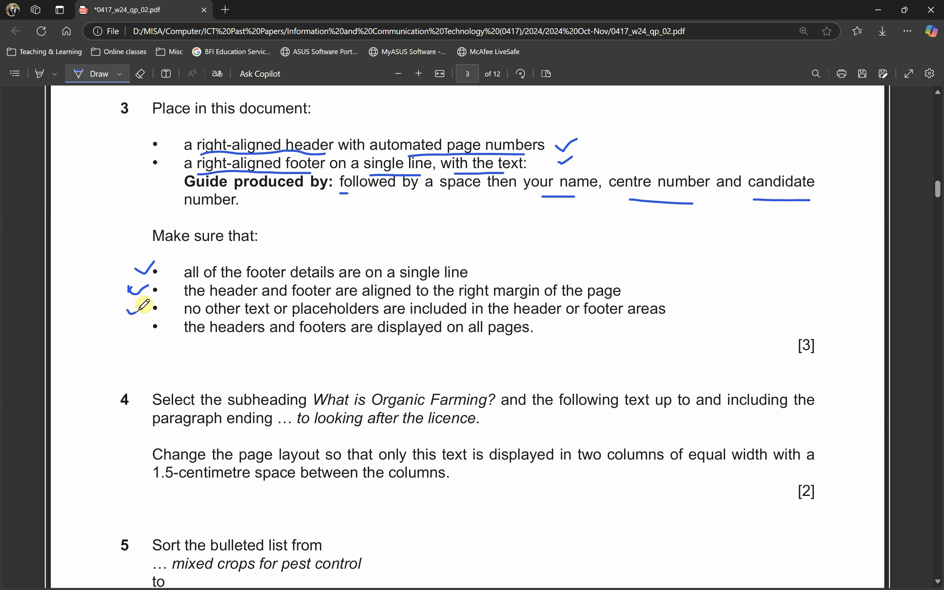
pyautogui.moveTo(140, 310); pyautogui.dragTo(146, 307)
# - Check the header and footer on every page of ORGANIC.docx, then tick off the displayed-on-all-pages requirement in the exam paper
pyautogui.hotkey('alt', 'Tab')
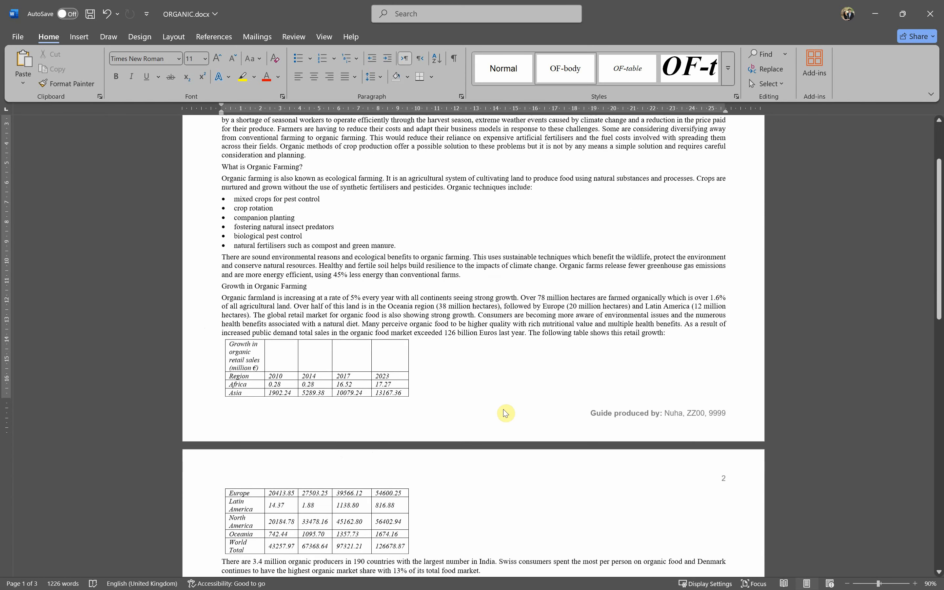
pyautogui.scroll(-10, 512, 418)
pyautogui.scroll(3, 727, 173)
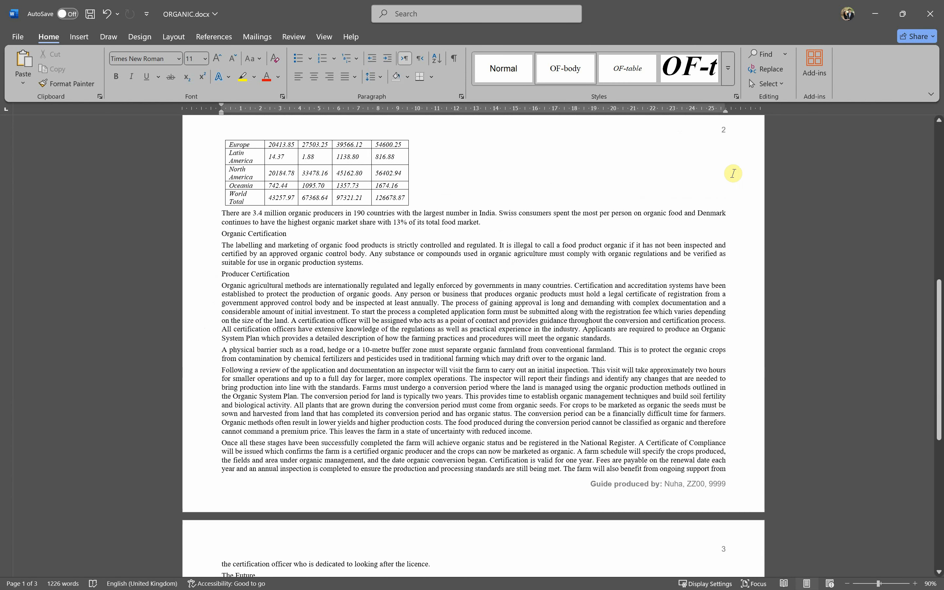
pyautogui.scroll(-10, 694, 488)
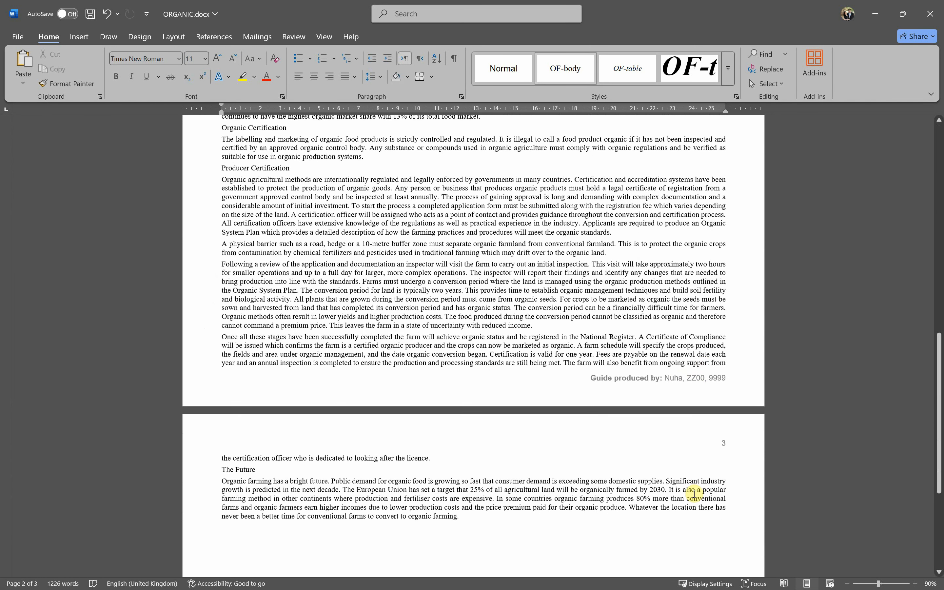
pyautogui.scroll(20, 665, 484)
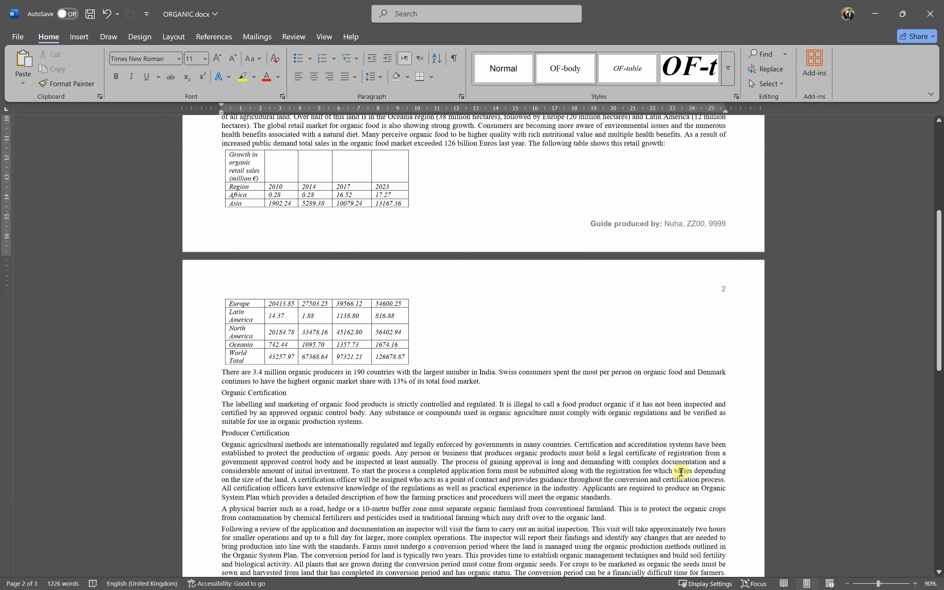
pyautogui.scroll(2, 676, 471)
pyautogui.hotkey('alt', 'Tab')
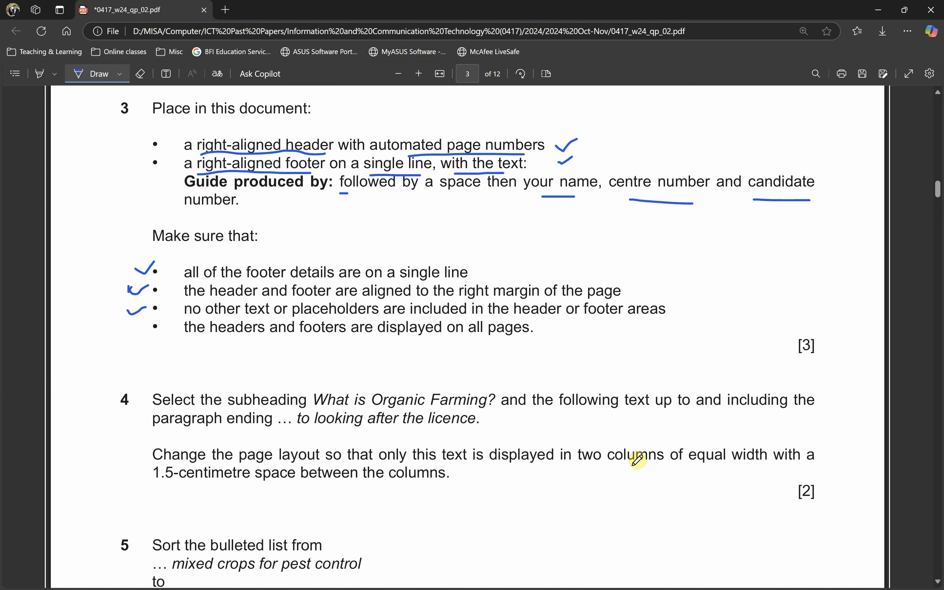
pyautogui.moveTo(131, 326)
pyautogui.mouseDown()
pyautogui.moveTo(150, 329)
pyautogui.moveTo(160, 311)
pyautogui.mouseUp()
# - In question 4, bracket "What is Organic Farming?" and "to looking after the licence." and underline "Select" with the pen
pyautogui.scroll(-5, 250, 367)
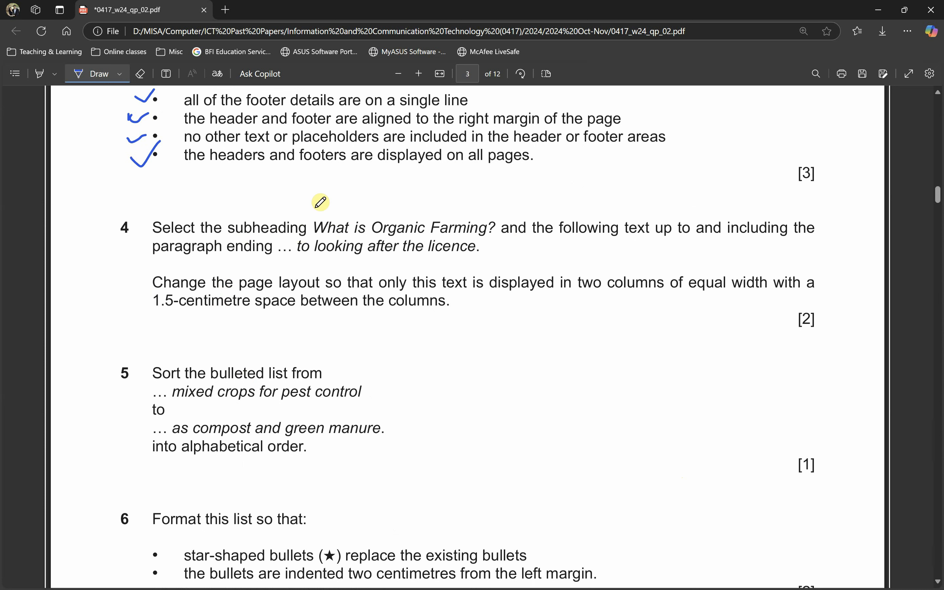
pyautogui.moveTo(318, 206); pyautogui.dragTo(320, 238)
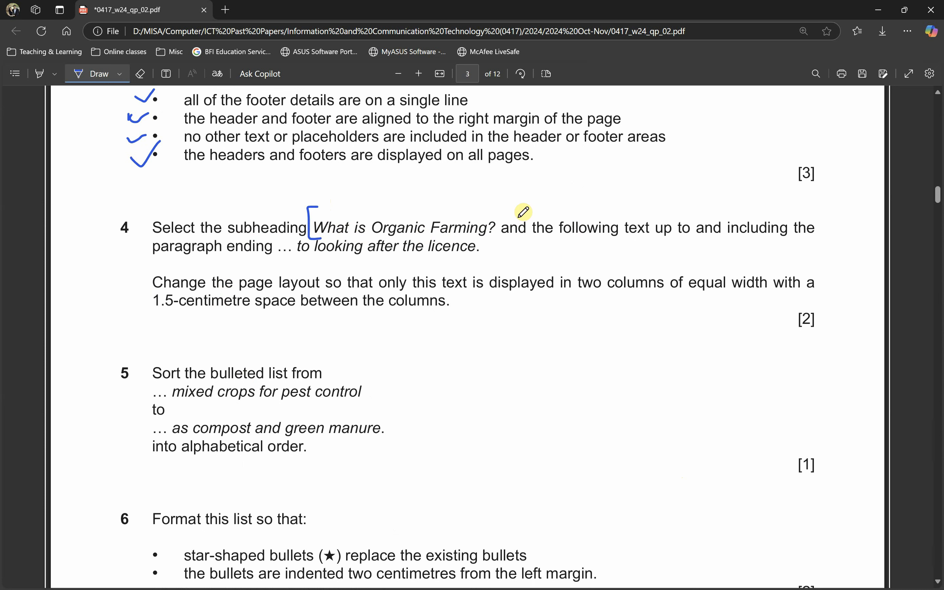
pyautogui.moveTo(485, 206)
pyautogui.mouseDown()
pyautogui.moveTo(499, 236)
pyautogui.moveTo(487, 246)
pyautogui.mouseUp()
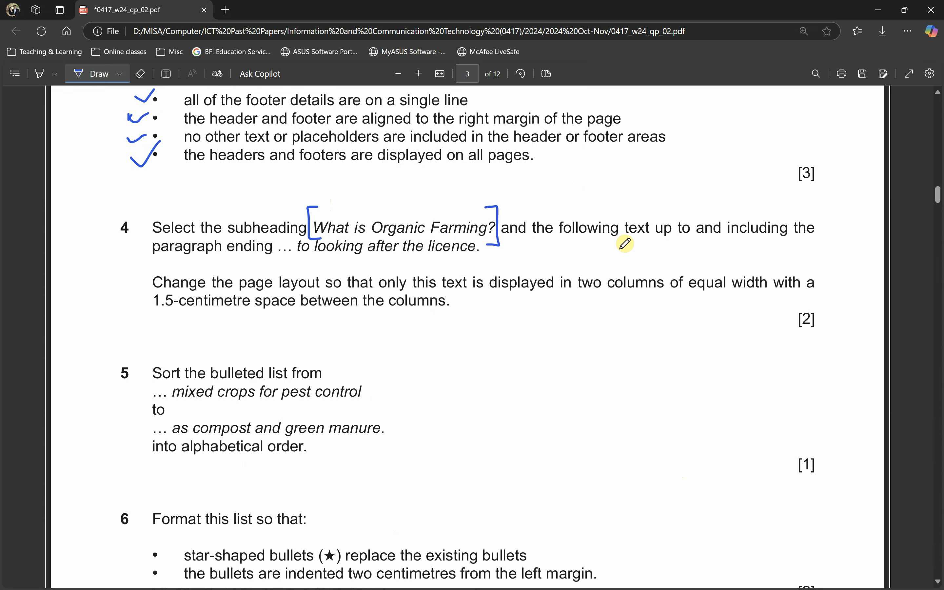
pyautogui.moveTo(154, 237); pyautogui.dragTo(191, 236)
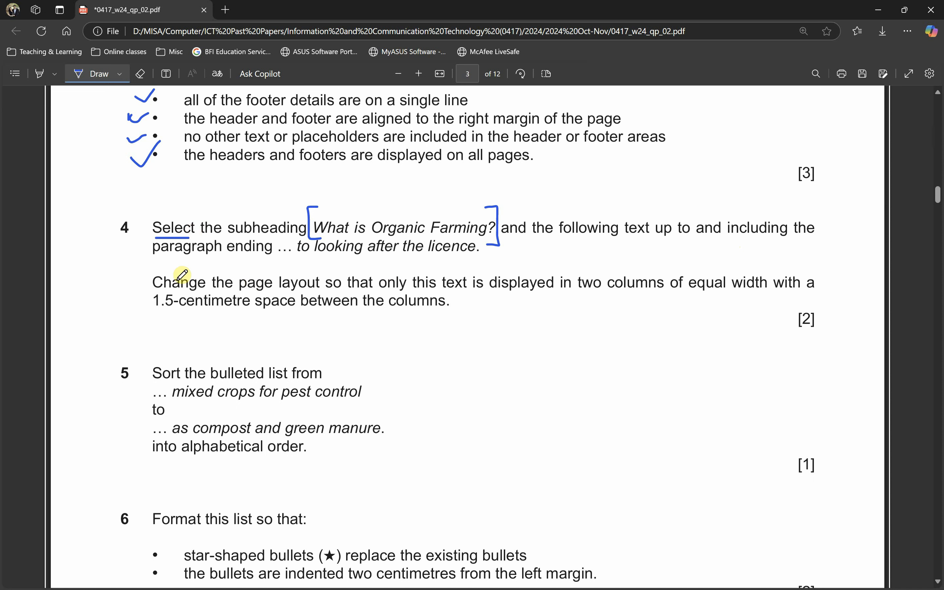
pyautogui.moveTo(467, 234)
pyautogui.mouseDown()
pyautogui.moveTo(488, 251)
pyautogui.moveTo(472, 254)
pyautogui.mouseUp()
pyautogui.moveTo(310, 236)
pyautogui.mouseDown()
pyautogui.moveTo(295, 254)
pyautogui.moveTo(316, 261)
pyautogui.mouseUp()
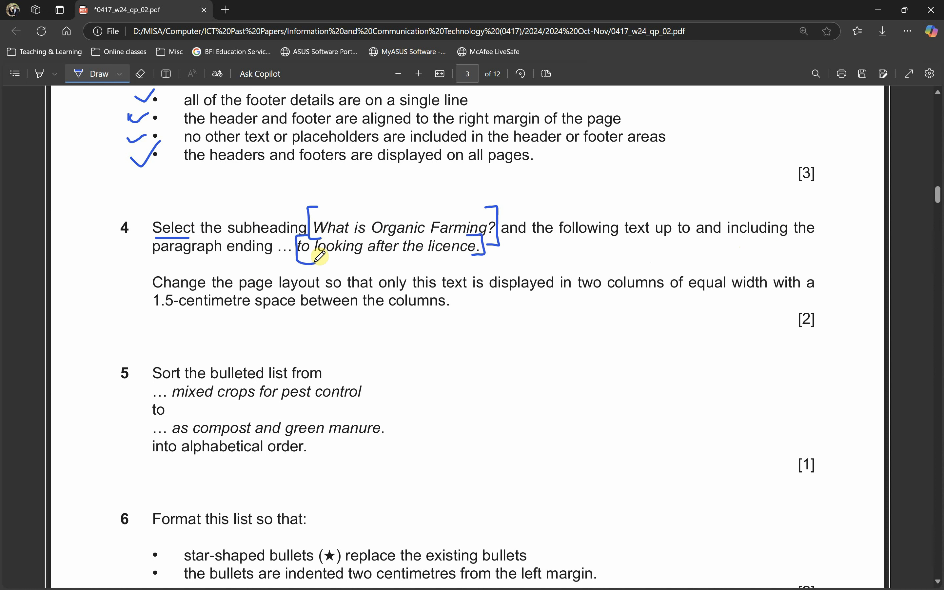
# - Switch to ORGANIC.docx, recheck question 4's wording in the exam paper and open the document's text search
pyautogui.press('alt')
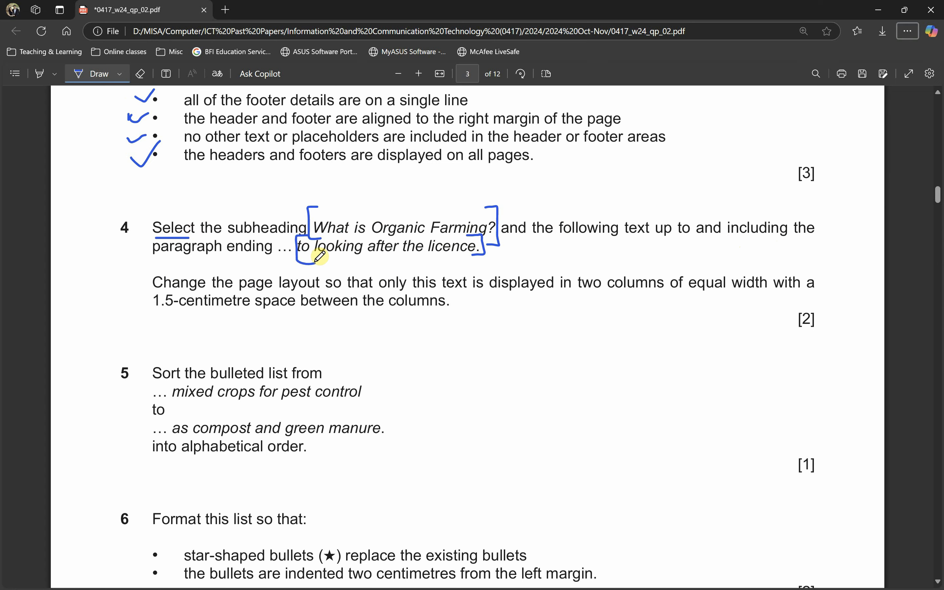
pyautogui.hotkey('alt', 'Tab')
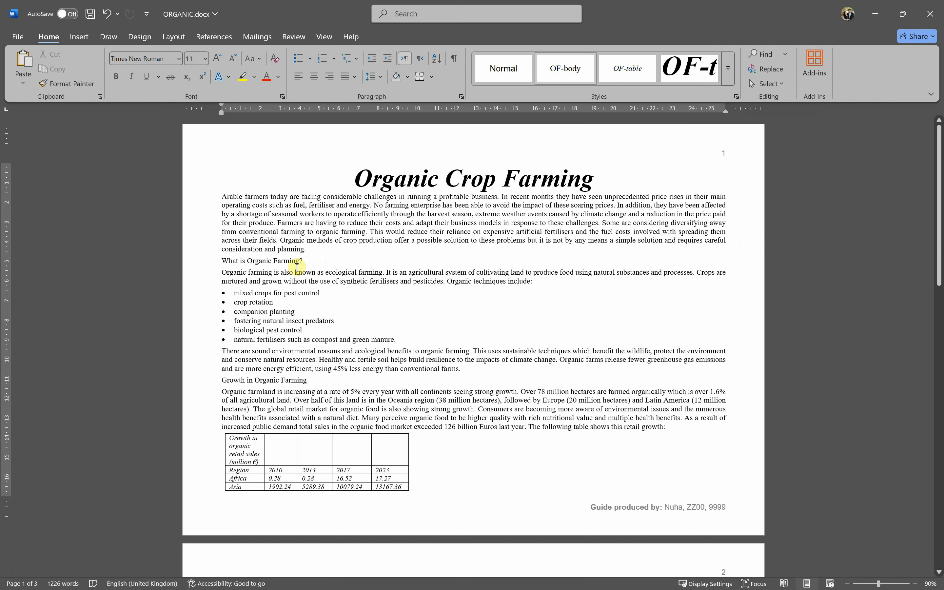
pyautogui.keyDown('ctrl'); pyautogui.scroll(3, 329, 303); pyautogui.keyUp('ctrl')
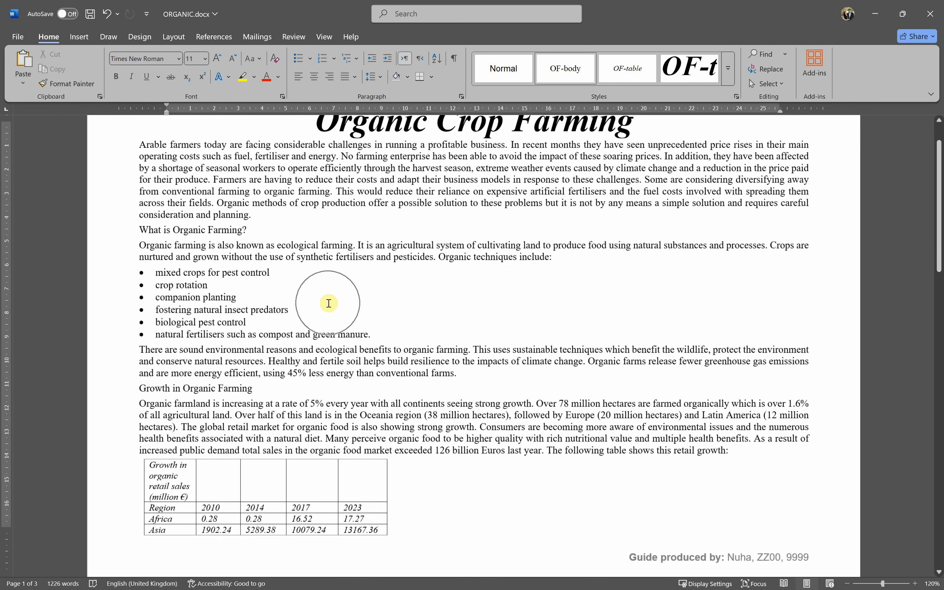
pyautogui.hotkey('alt', 'Tab')
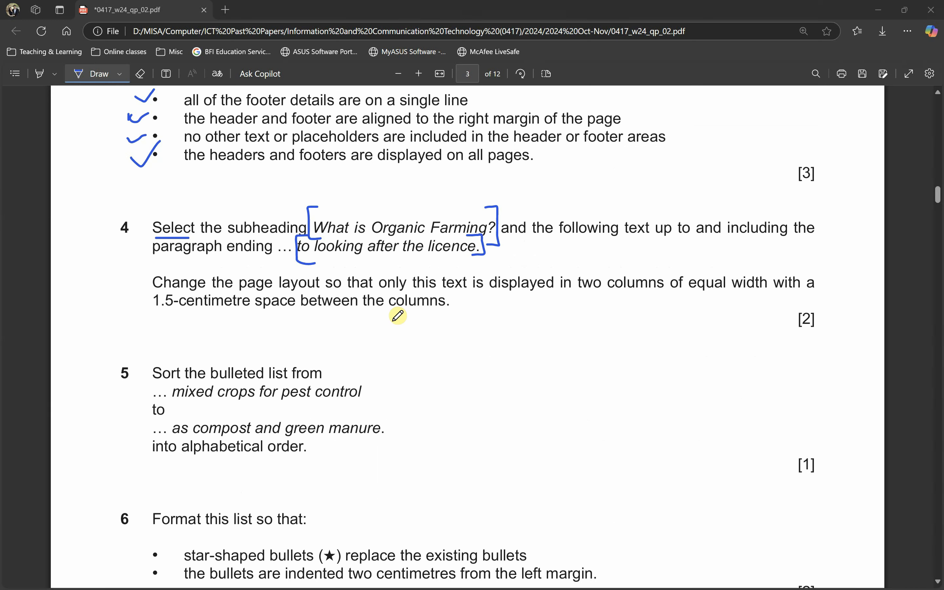
pyautogui.hotkey('alt', 'Tab')
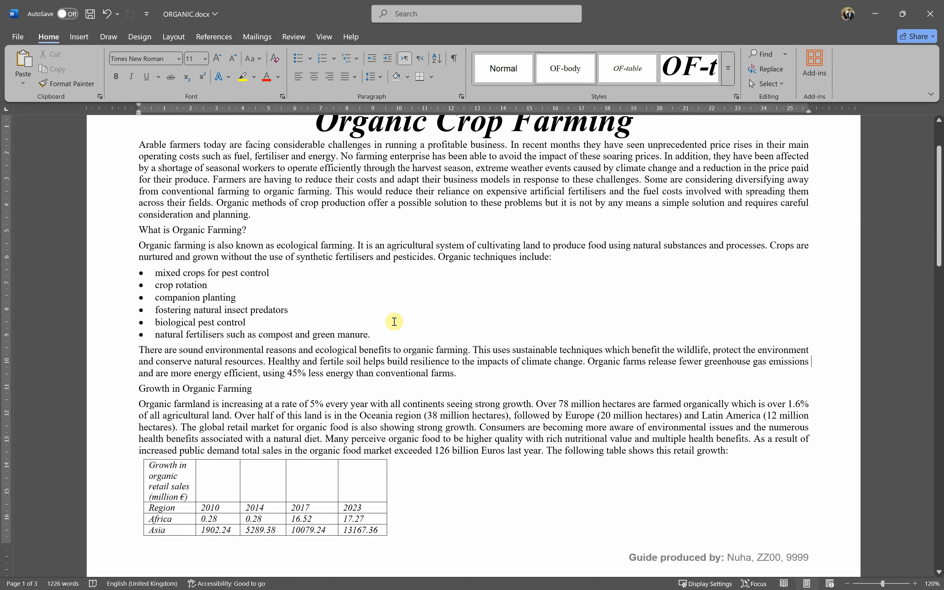
pyautogui.hotkey('ctrl', 'f')
pyautogui.hotkey('alt', 'Tab')
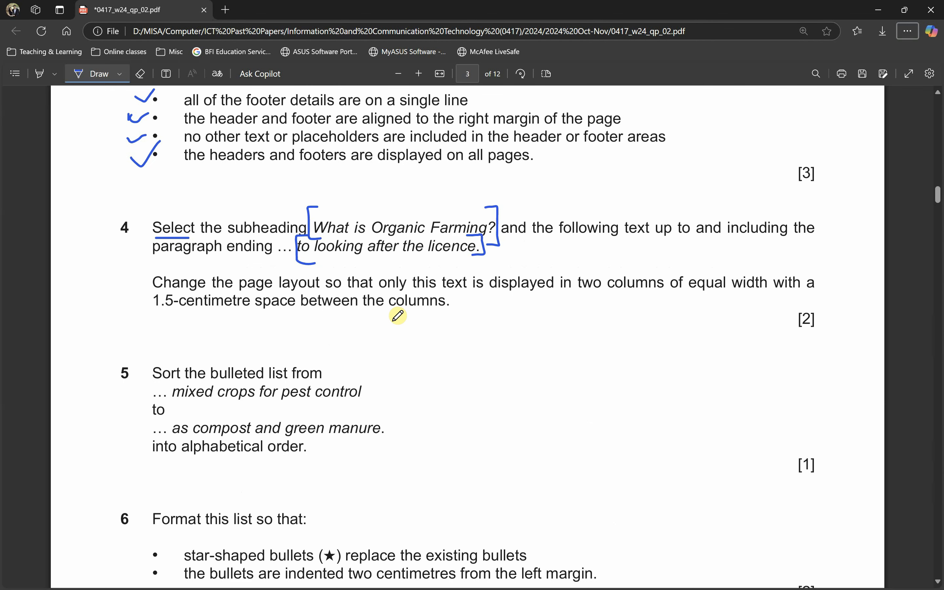
pyautogui.hotkey('alt', 'Tab')
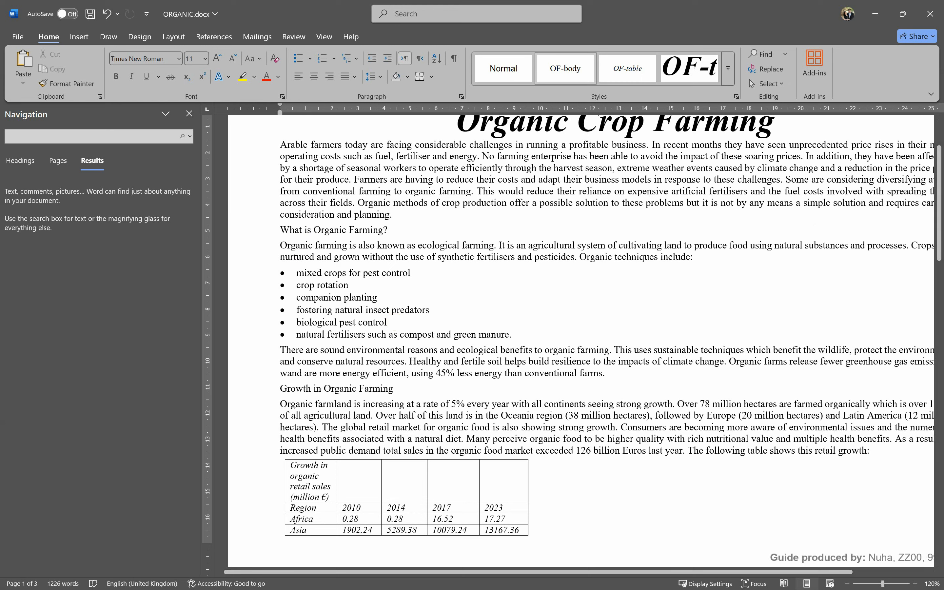
# - Undo the stray typing in the text, then search ORGANIC.docx for "what is org" and go to the matching subheading
pyautogui.write('what')
pyautogui.hotkey('ctrl', 'z')
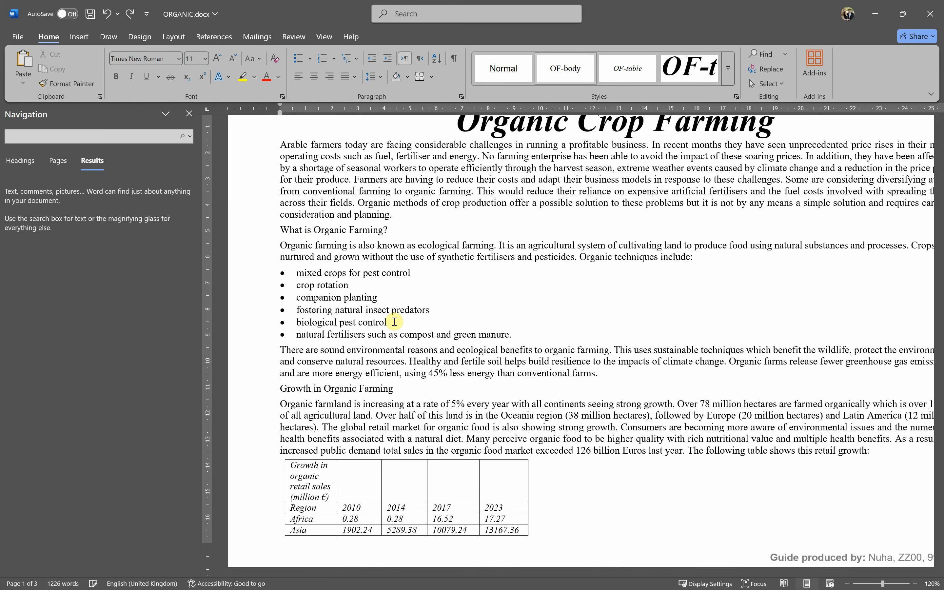
pyautogui.scroll(3, 394, 321)
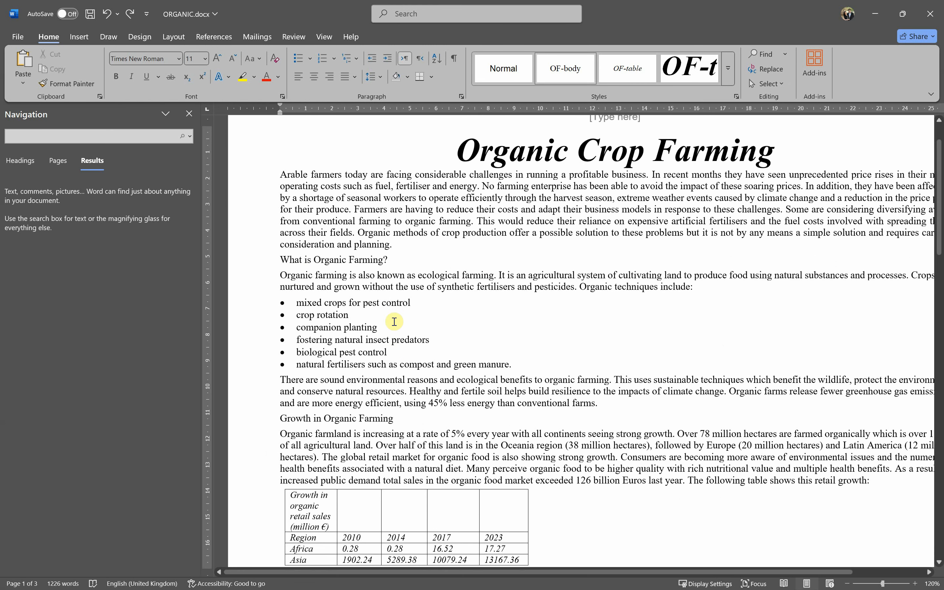
pyautogui.keyDown('ctrl'); pyautogui.scroll(-7, 411, 541); pyautogui.keyUp('ctrl')
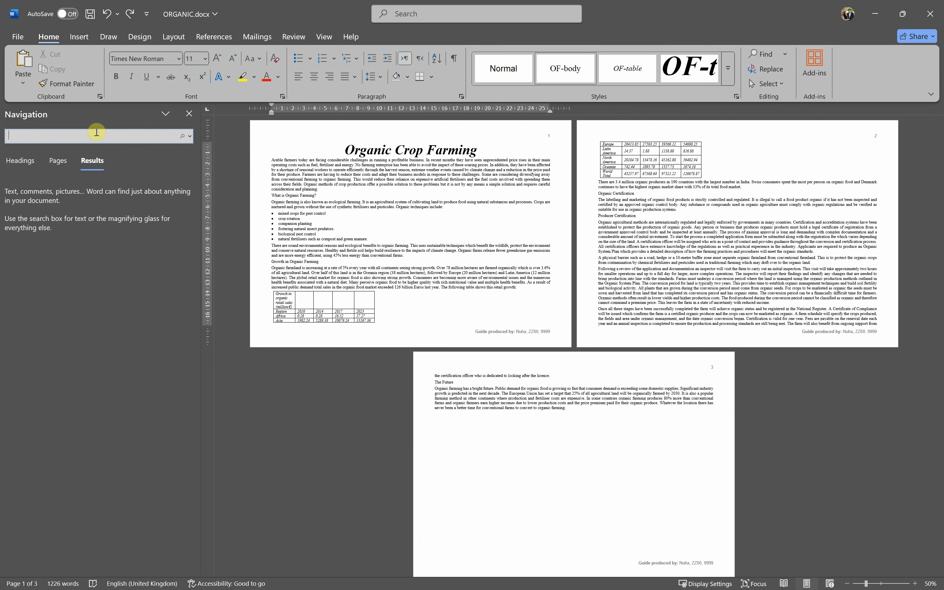
pyautogui.write('what is org')
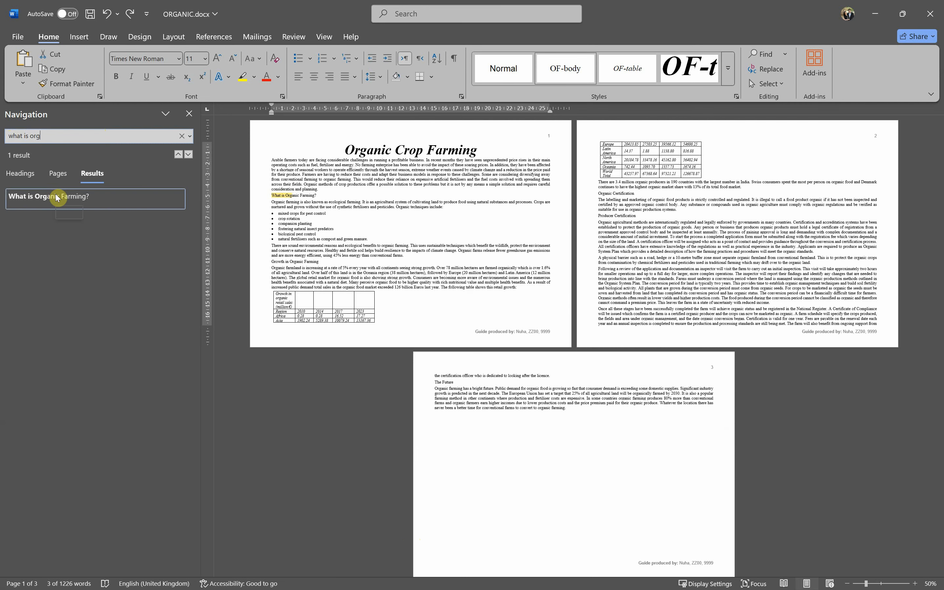
pyautogui.click(57, 197)
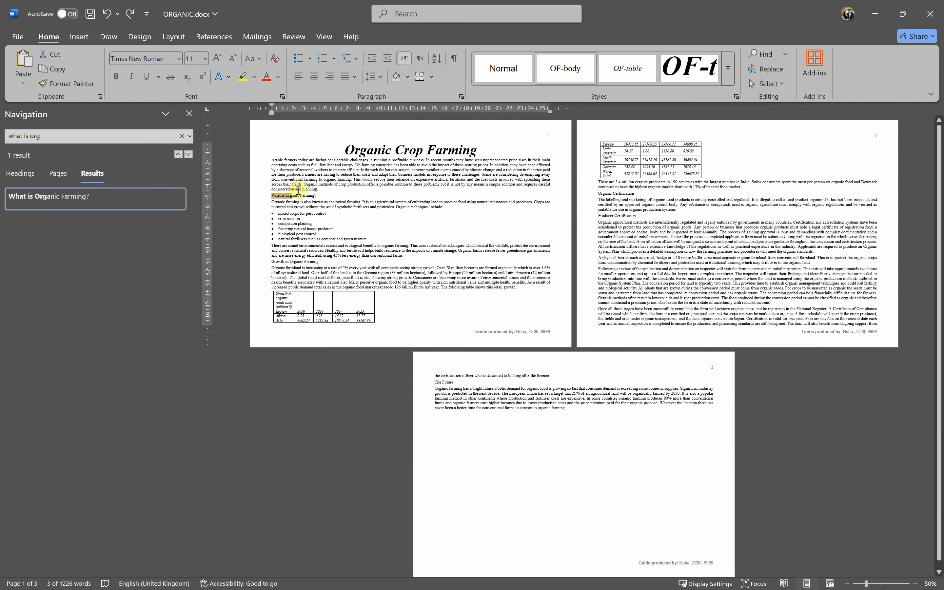
# - Select the text from the subheading "What is Organic Farming?" through the paragraph ending "to looking after the licence."
pyautogui.scroll(4, 298, 190)
pyautogui.click(327, 199)
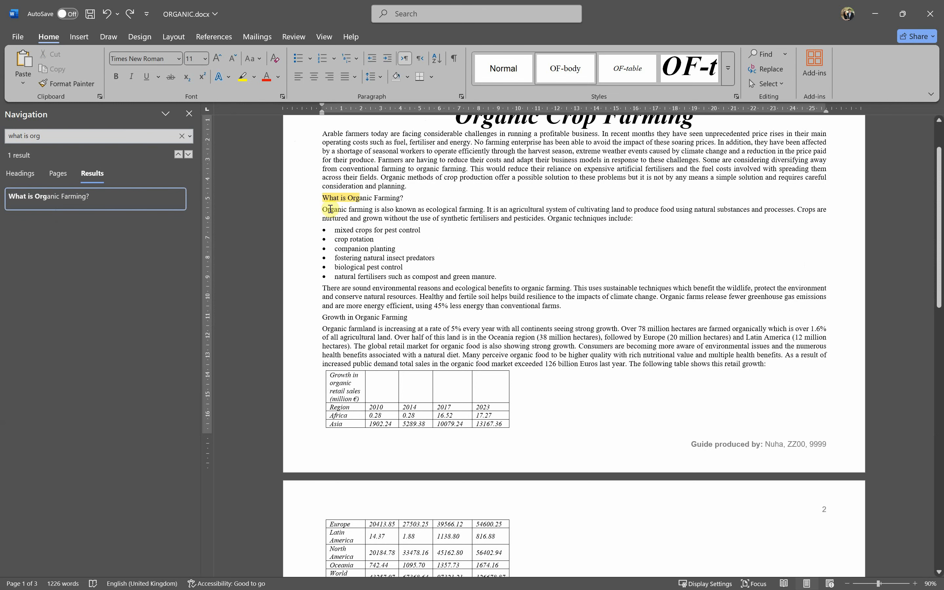
pyautogui.moveTo(324, 197); pyautogui.dragTo(534, 347)
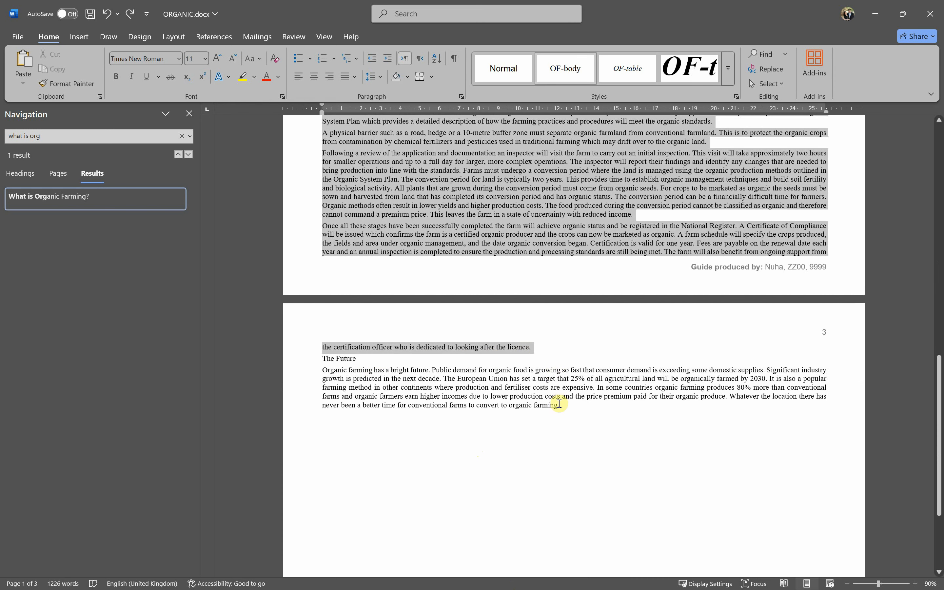
# - Check the start and end of the selected text across all pages against the range given in question 4
pyautogui.hotkey('alt', 'Tab')
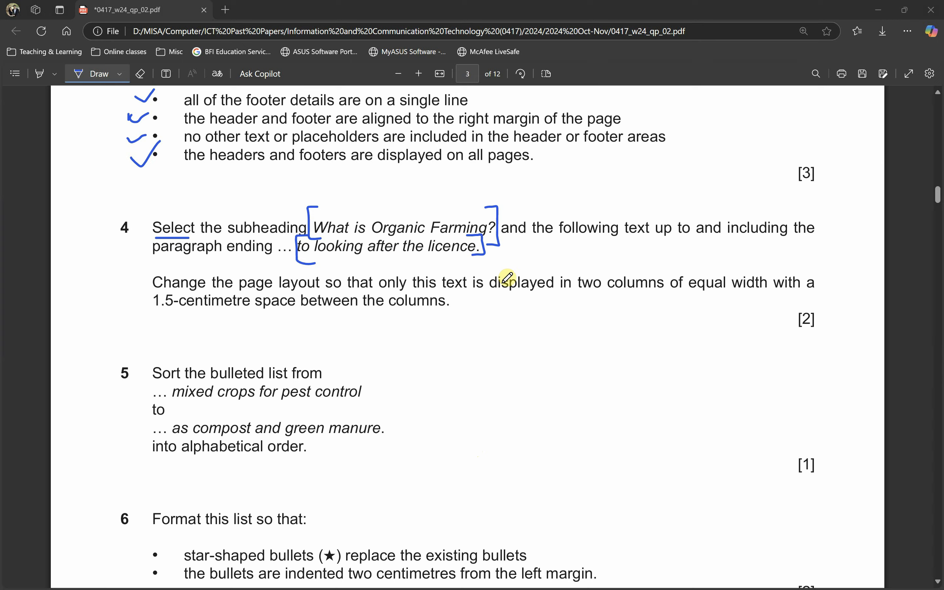
pyautogui.hotkey('alt', 'Tab')
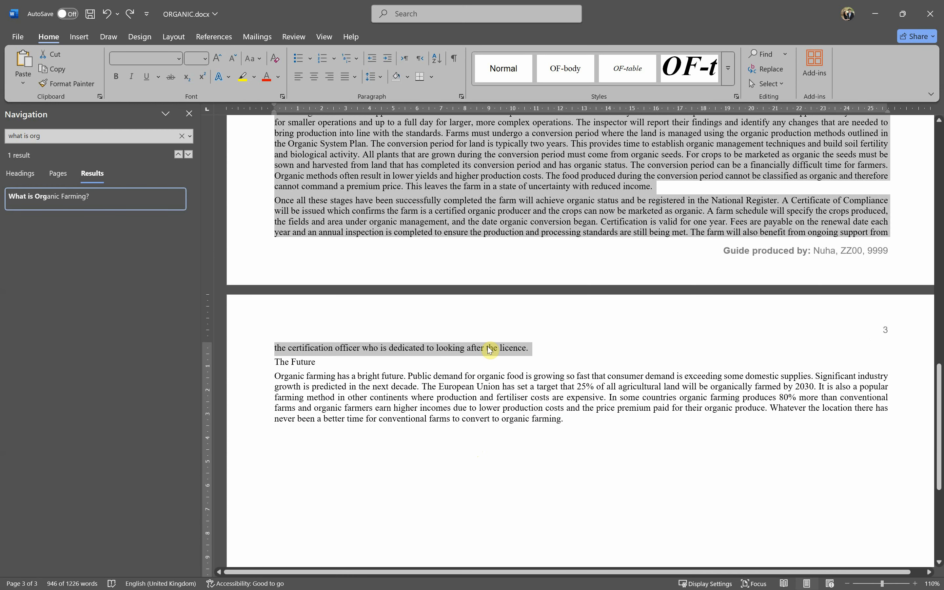
pyautogui.keyDown('ctrl'); pyautogui.scroll(-3, 557, 356); pyautogui.keyUp('ctrl')
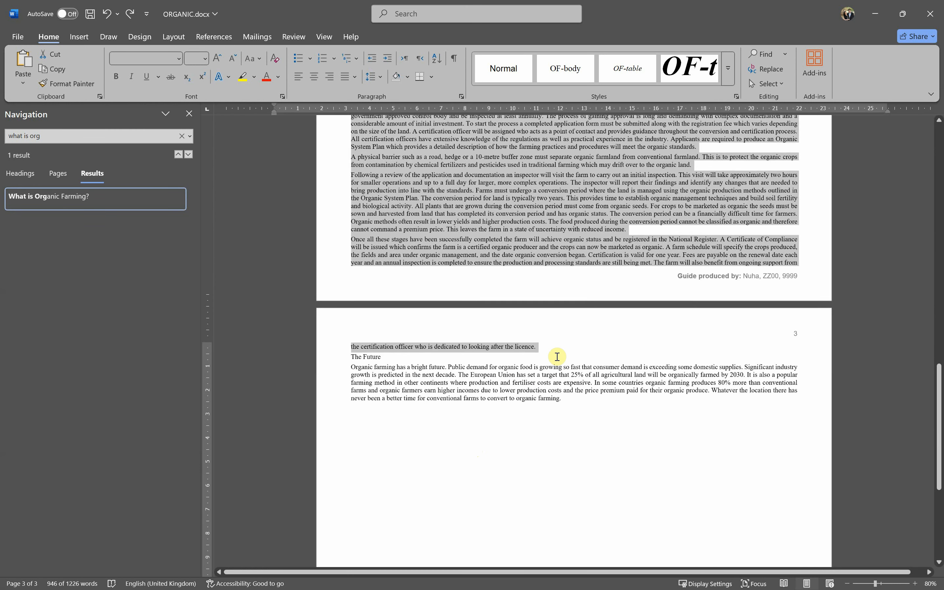
pyautogui.keyDown('ctrl'); pyautogui.scroll(-3, 557, 356); pyautogui.keyUp('ctrl')
pyautogui.keyDown('ctrl'); pyautogui.scroll(2, 291, 195); pyautogui.keyUp('ctrl')
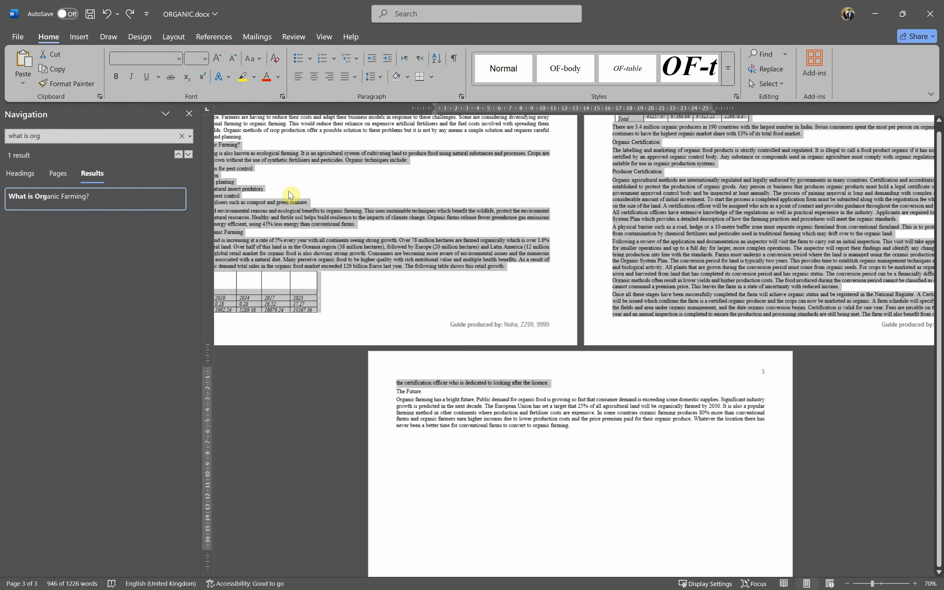
pyautogui.keyDown('ctrl'); pyautogui.scroll(2, 291, 195); pyautogui.keyUp('ctrl')
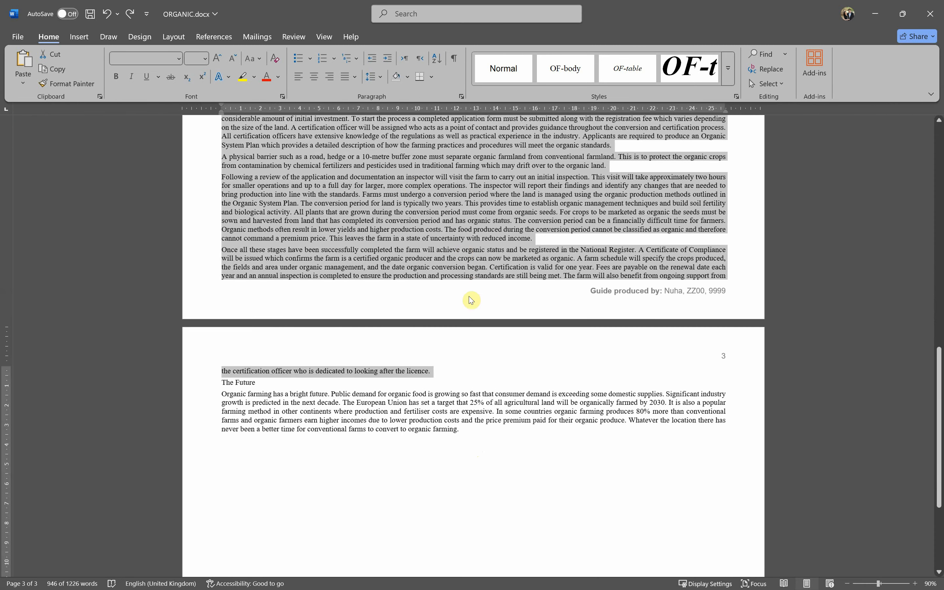
pyautogui.scroll(15, 471, 300)
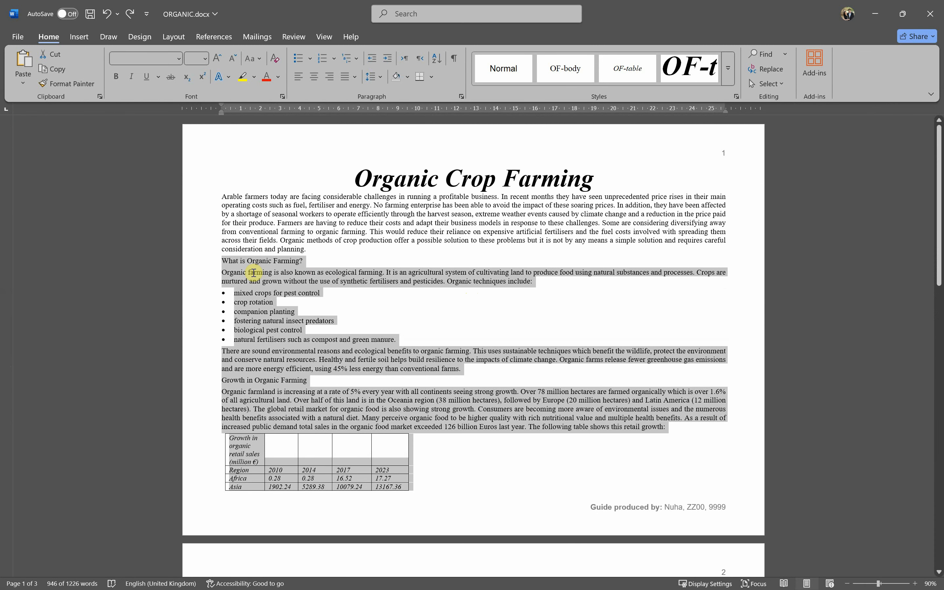
pyautogui.scroll(-12, 330, 284)
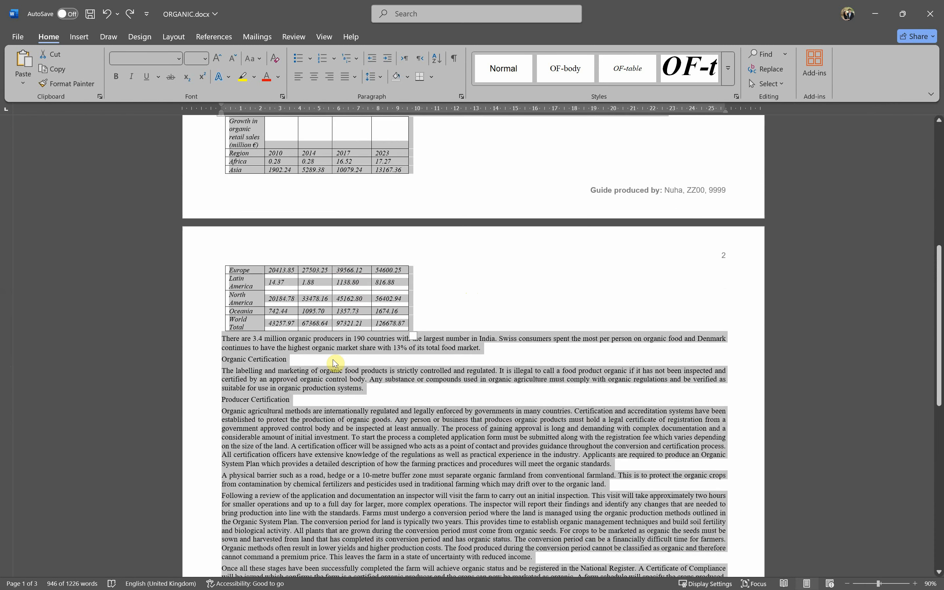
pyautogui.scroll(-2, 339, 379)
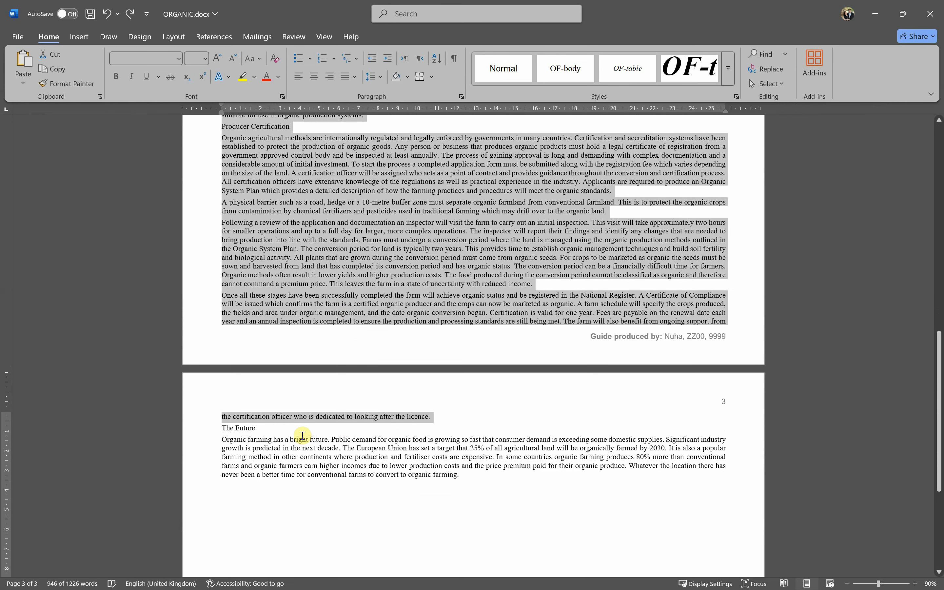
pyautogui.scroll(3, 367, 426)
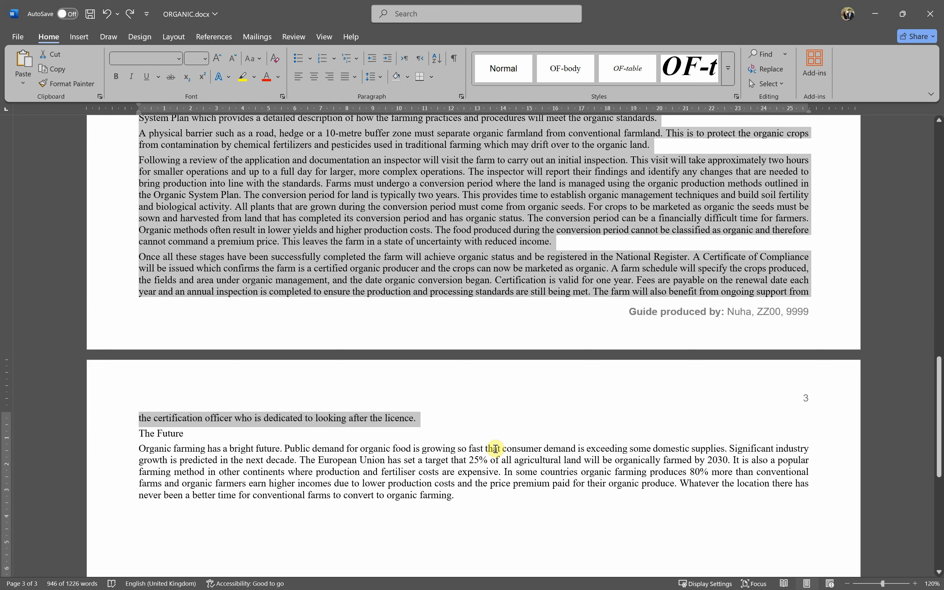
pyautogui.click(522, 504)
# - In question 4 of the exam paper, underline "layout", "two columns" and "1.5-centimetre space" with the pen
pyautogui.hotkey('alt', 'Tab')
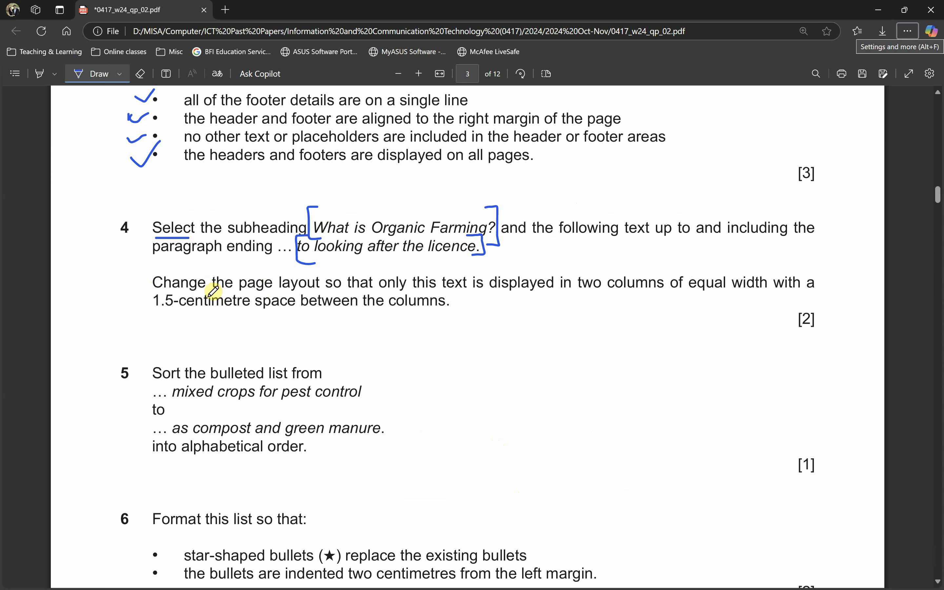
pyautogui.moveTo(290, 291); pyautogui.dragTo(300, 291)
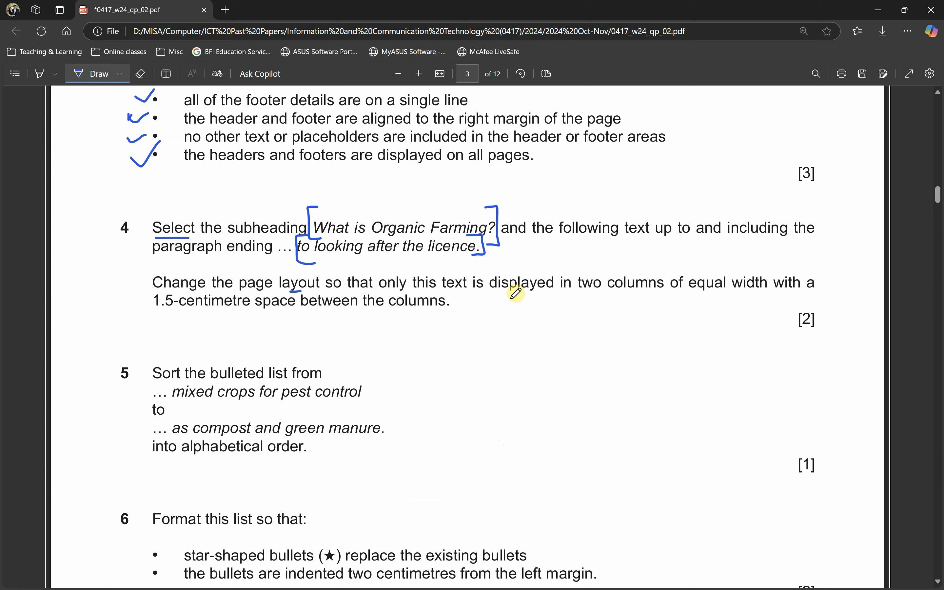
pyautogui.moveTo(581, 296); pyautogui.dragTo(664, 301)
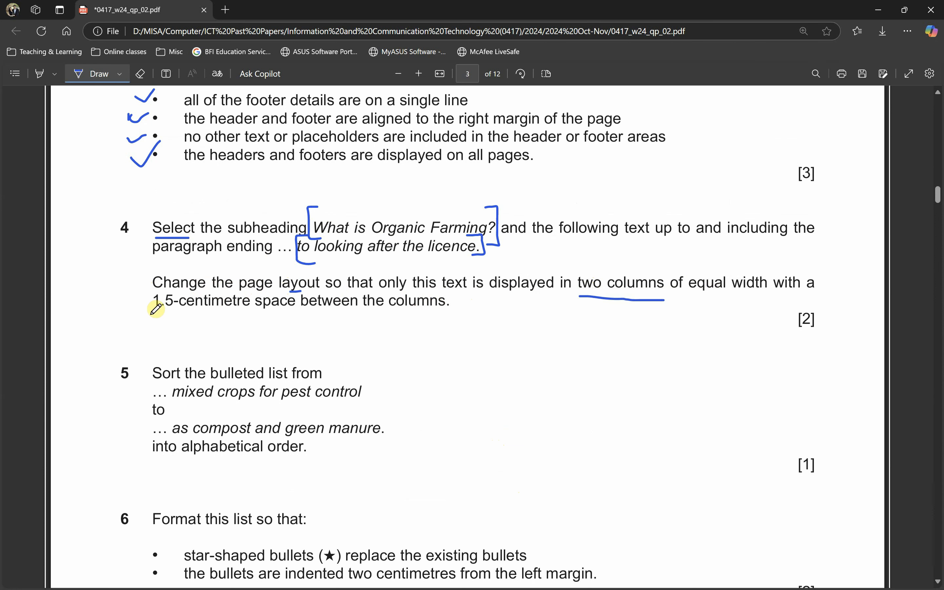
pyautogui.moveTo(151, 314); pyautogui.dragTo(283, 318)
# - Return to ORGANIC.docx and lay out the selected text in two columns
pyautogui.hotkey('alt', 'Tab')
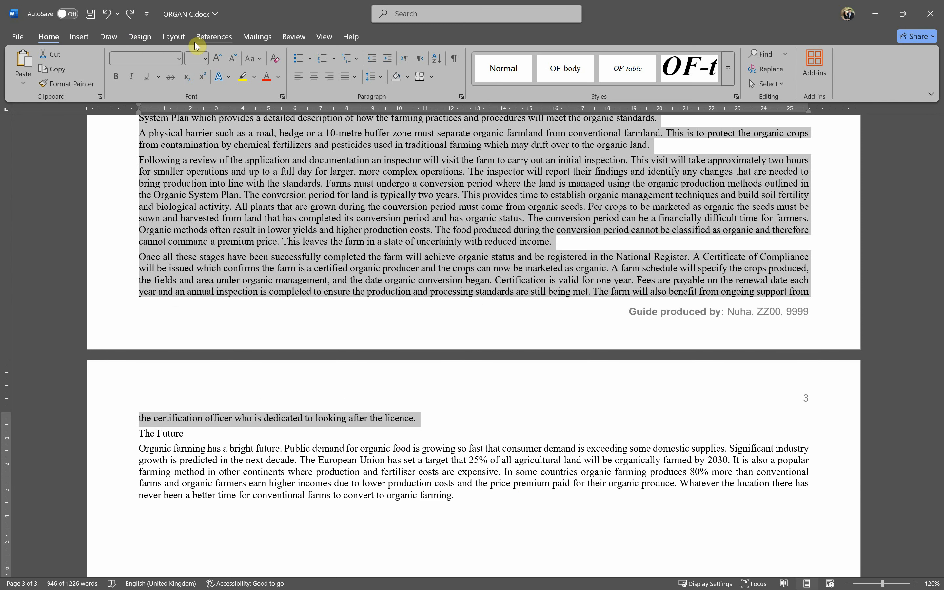
pyautogui.click(174, 37)
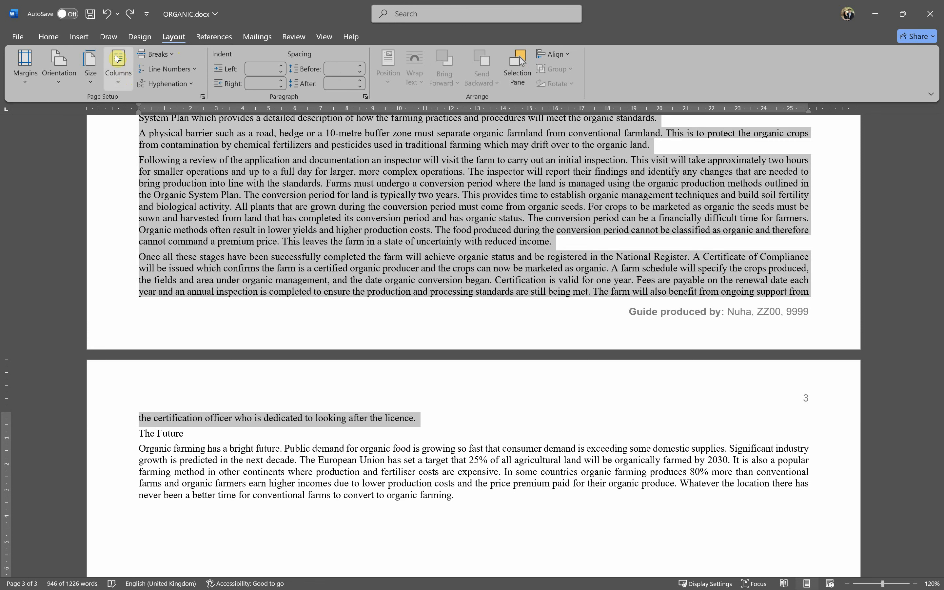
pyautogui.click(125, 80)
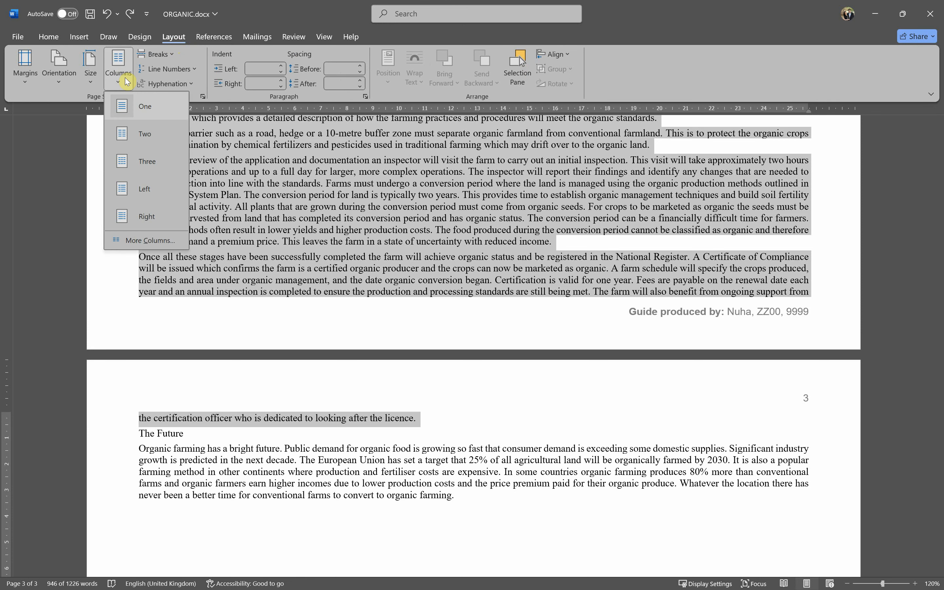
pyautogui.click(144, 134)
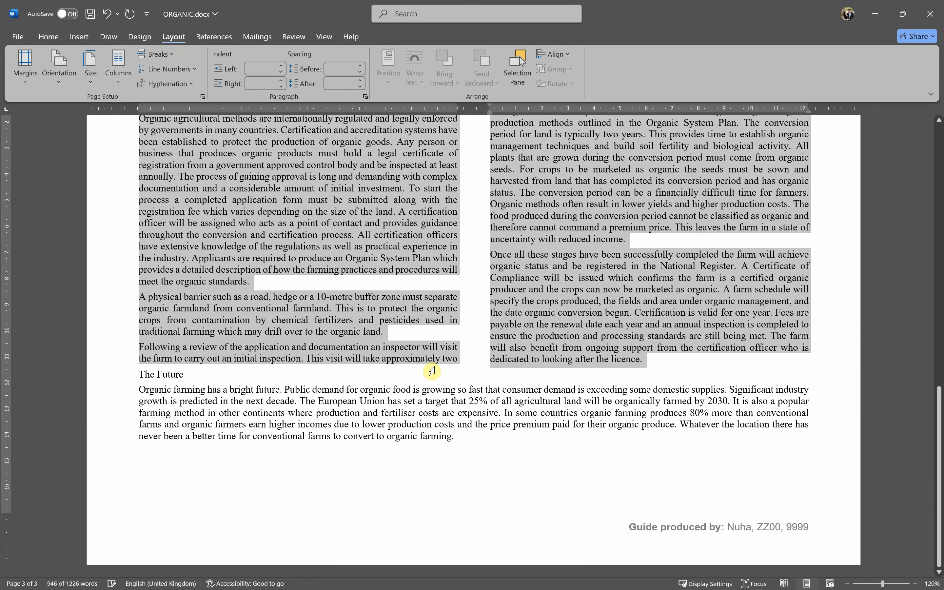
# - Set the spacing between the selected text's two columns to 1.5 cm, keeping equal column width
pyautogui.scroll(6, 438, 363)
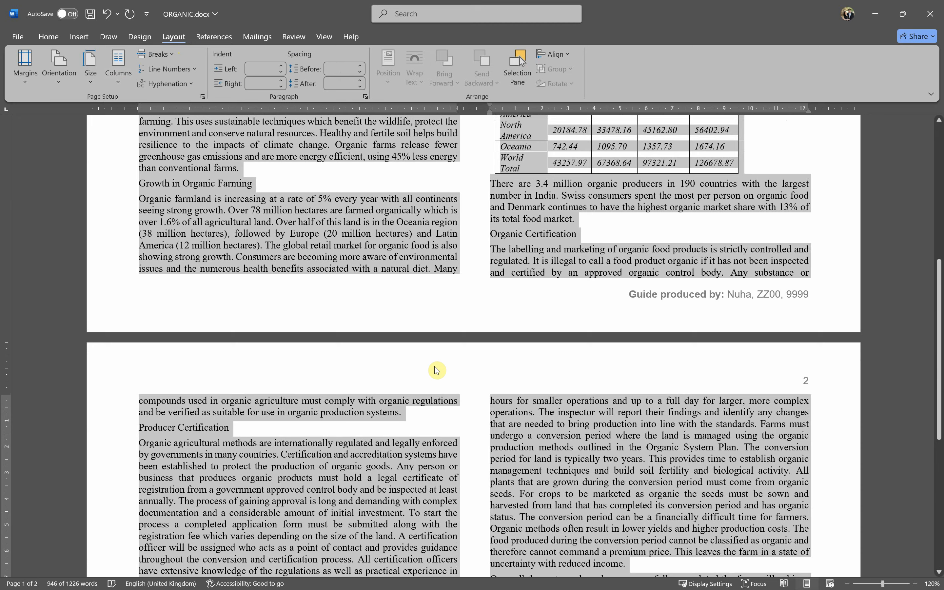
pyautogui.scroll(8, 437, 370)
pyautogui.scroll(2, 441, 338)
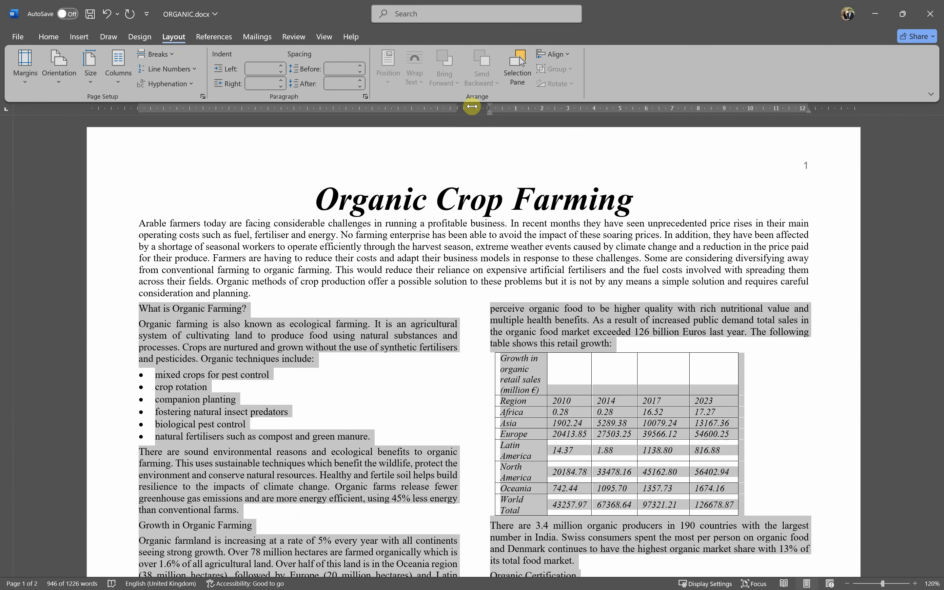
pyautogui.doubleClick(474, 108)
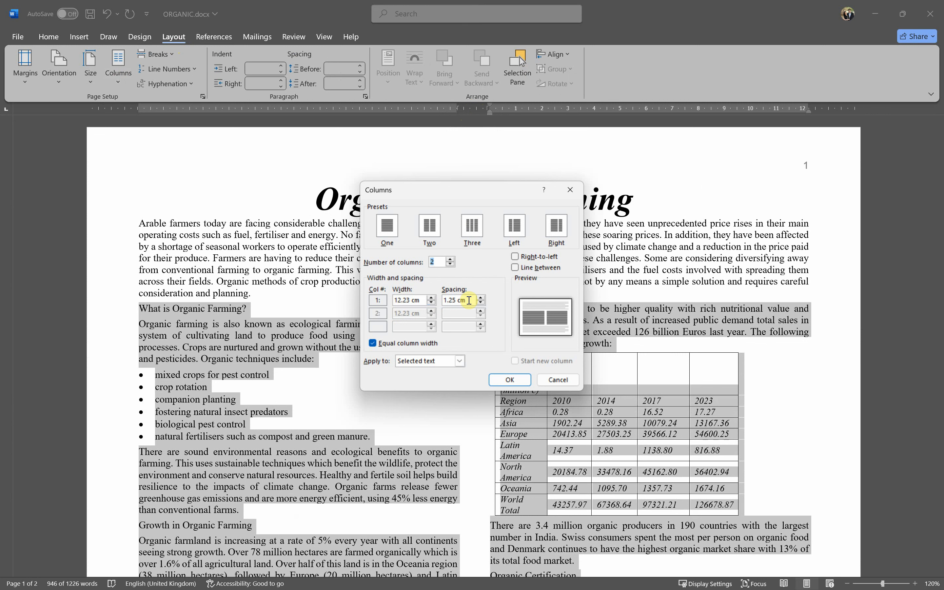
pyautogui.click(470, 300)
pyautogui.write('1.5')
pyautogui.press('Tab')
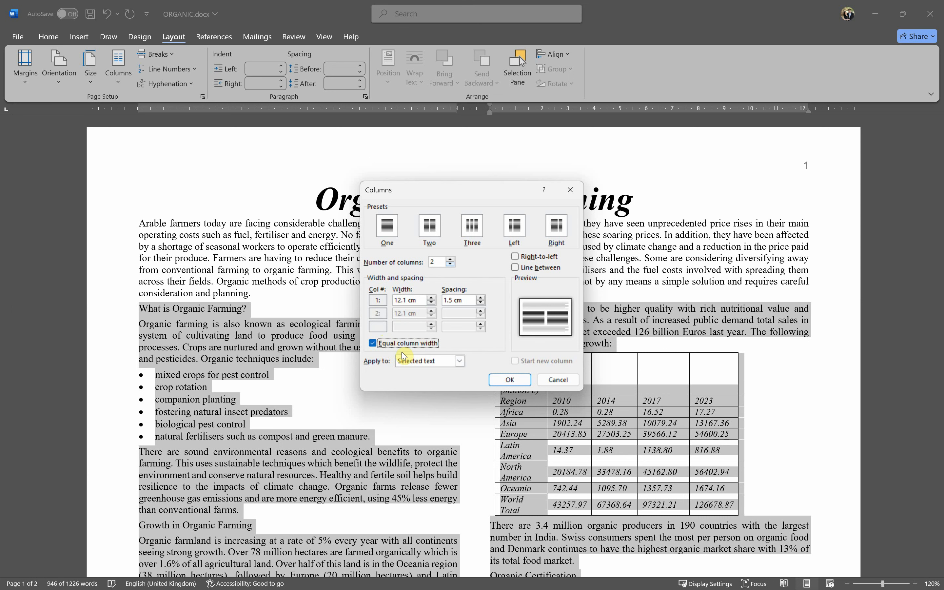
pyautogui.click(507, 381)
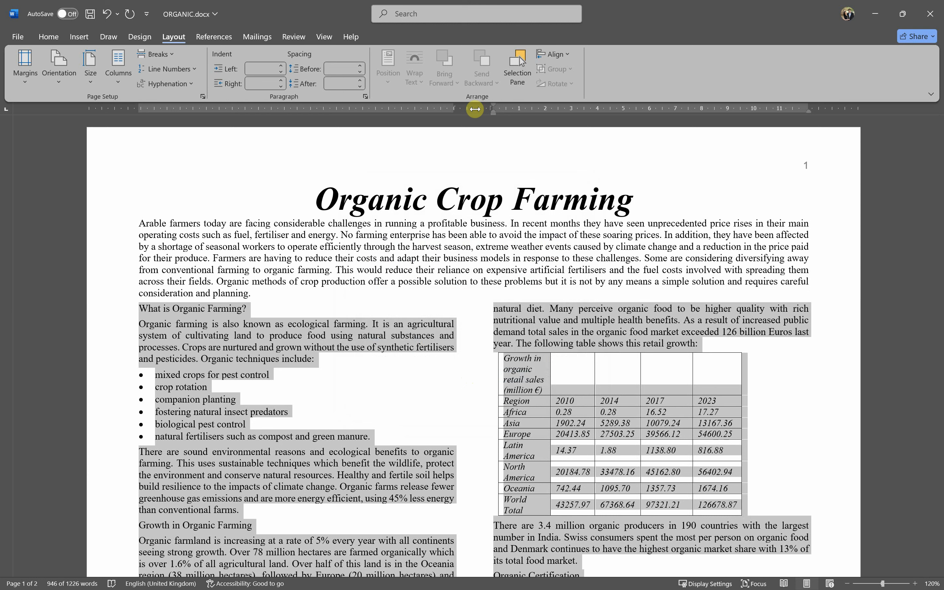
# - Check the column count, spacing and equal-width settings of the selected text, leaving them as they are, and clear the selection
pyautogui.doubleClick(482, 113)
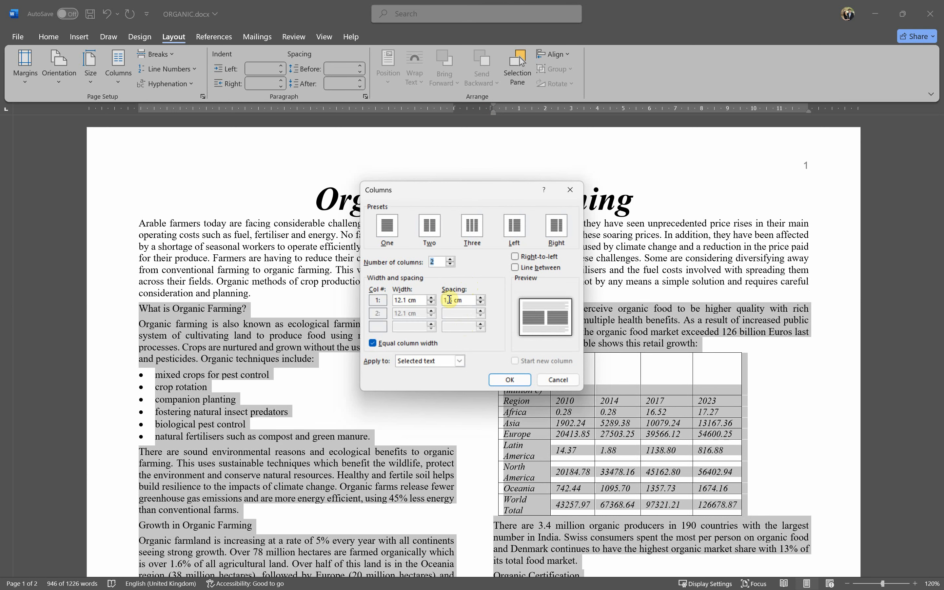
pyautogui.click(558, 379)
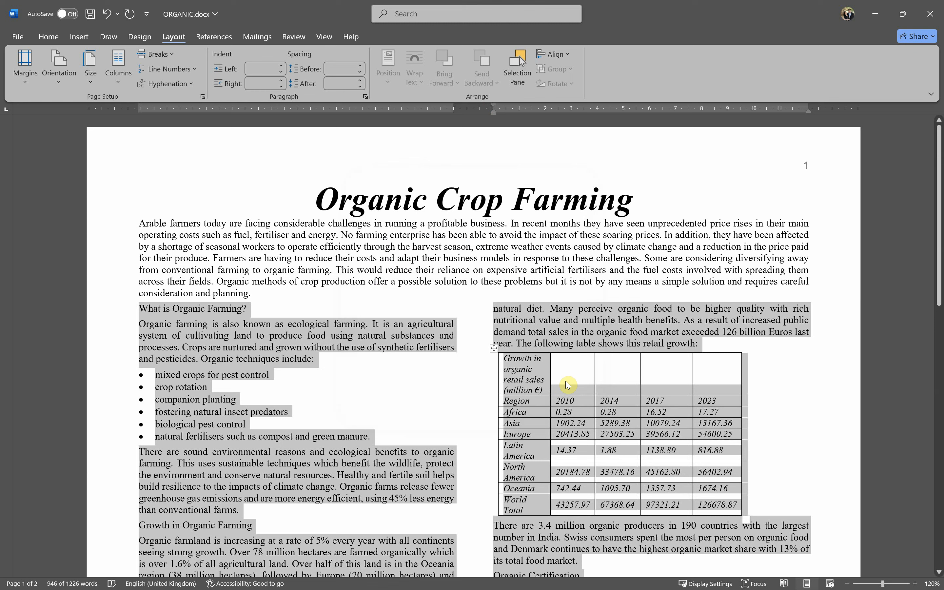
pyautogui.click(567, 385)
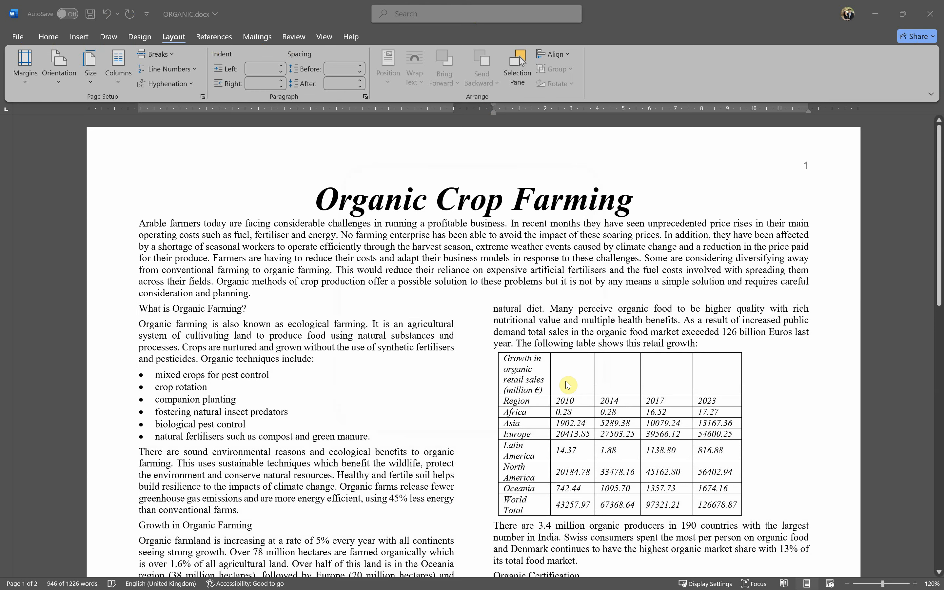
# - Switch to the exam paper PDF and tick off question 4 with the pen
pyautogui.hotkey('alt', 'Tab')
pyautogui.moveTo(89, 242); pyautogui.dragTo(119, 228)
pyautogui.scroll(-3, 119, 228)
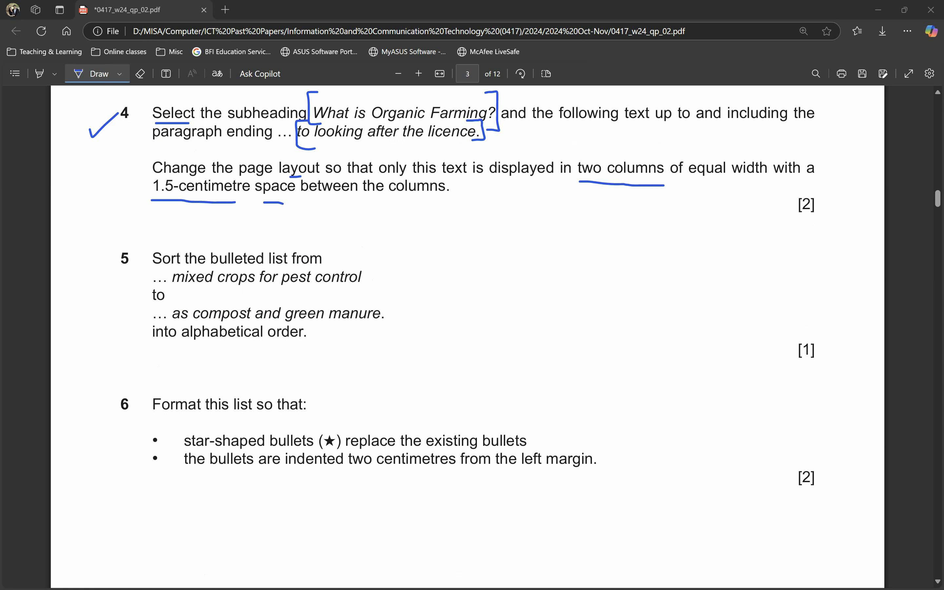
# - Return to ORGANIC.docx and locate question 5's bulleted list, selecting its first item, "mixed crops for pest control"
pyautogui.hotkey('alt', 'Tab')
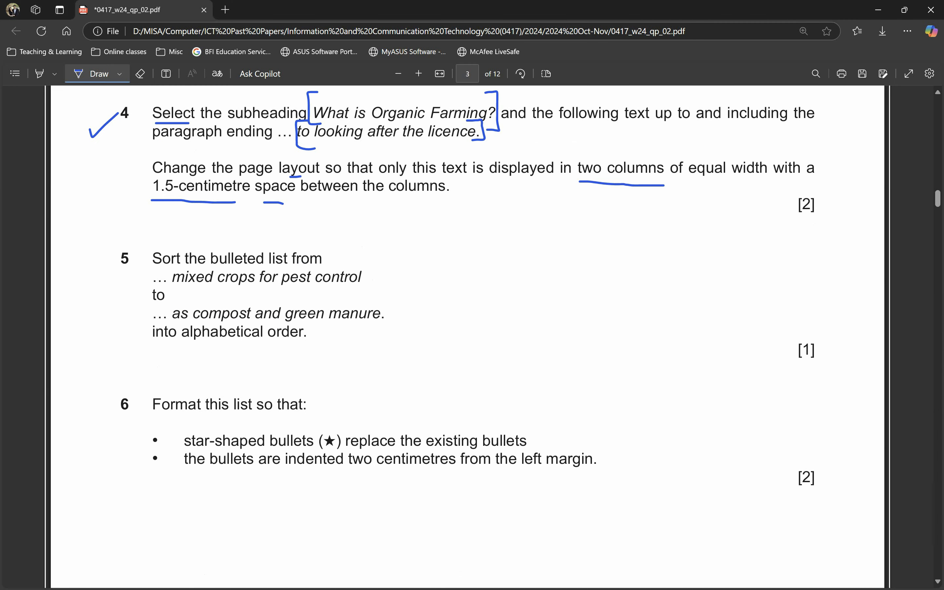
pyautogui.hotkey('alt', 'Tab')
pyautogui.hotkey('alt', 'Tab')
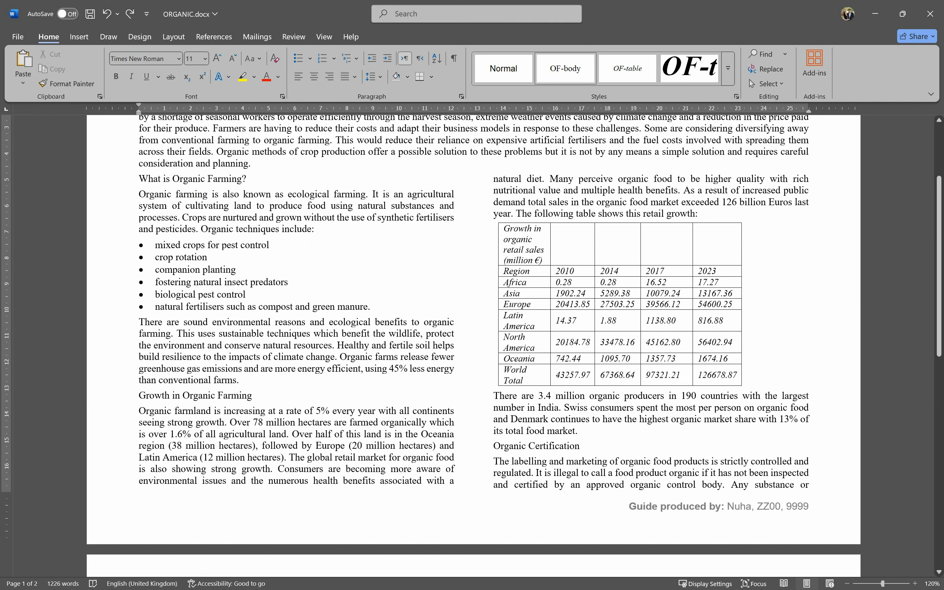
pyautogui.scroll(3, 379, 187)
pyautogui.scroll(-2, 174, 372)
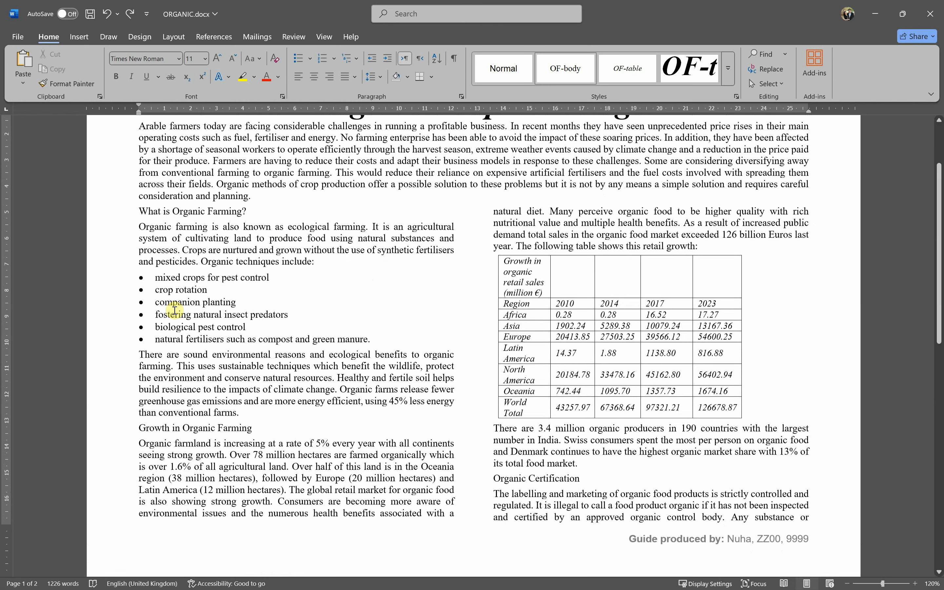
pyautogui.moveTo(179, 277); pyautogui.dragTo(270, 277)
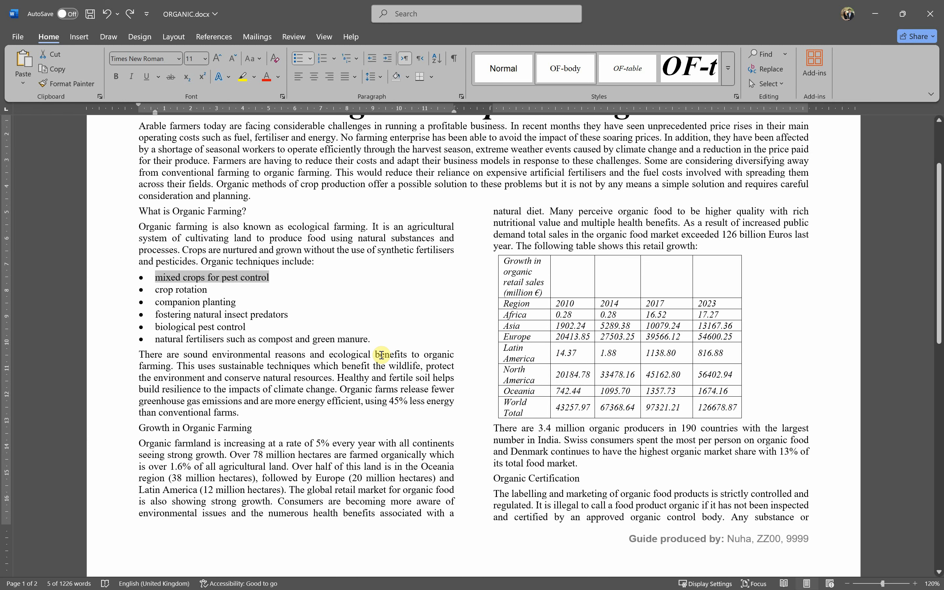
# - In question 5 of the exam paper, underline "alphabetical order" and "Sort" with the pen
pyautogui.hotkey('alt', 'Tab')
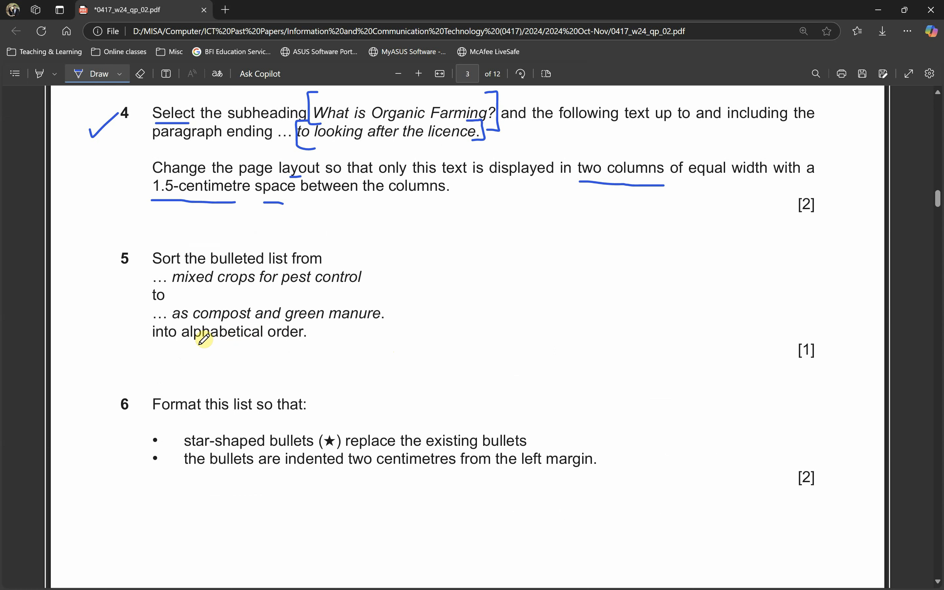
pyautogui.moveTo(168, 345); pyautogui.dragTo(290, 349)
pyautogui.moveTo(150, 269); pyautogui.dragTo(188, 270)
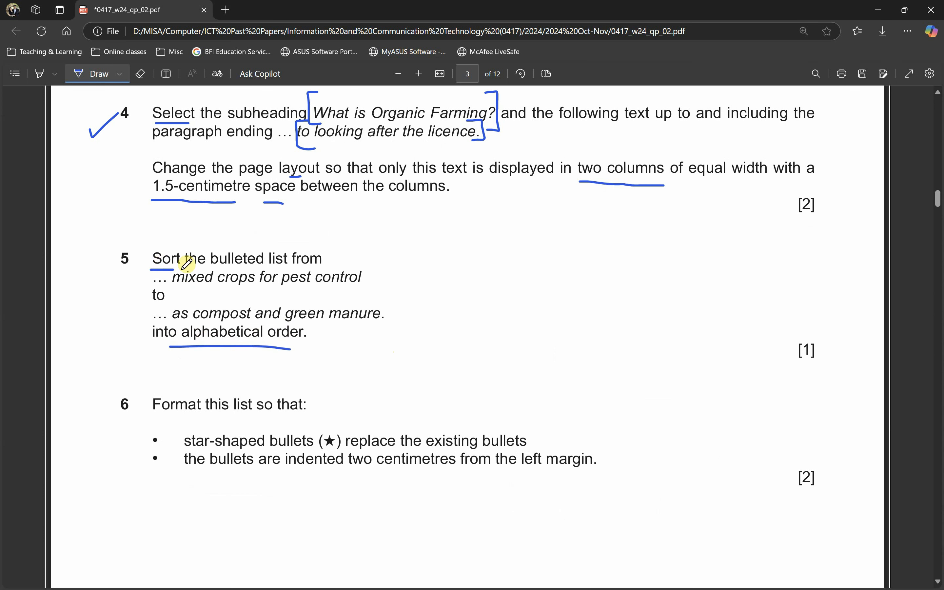
# - In ORGANIC.docx, sort the bulleted list of organic techniques by paragraphs as text in ascending order
pyautogui.hotkey('alt', 'Tab')
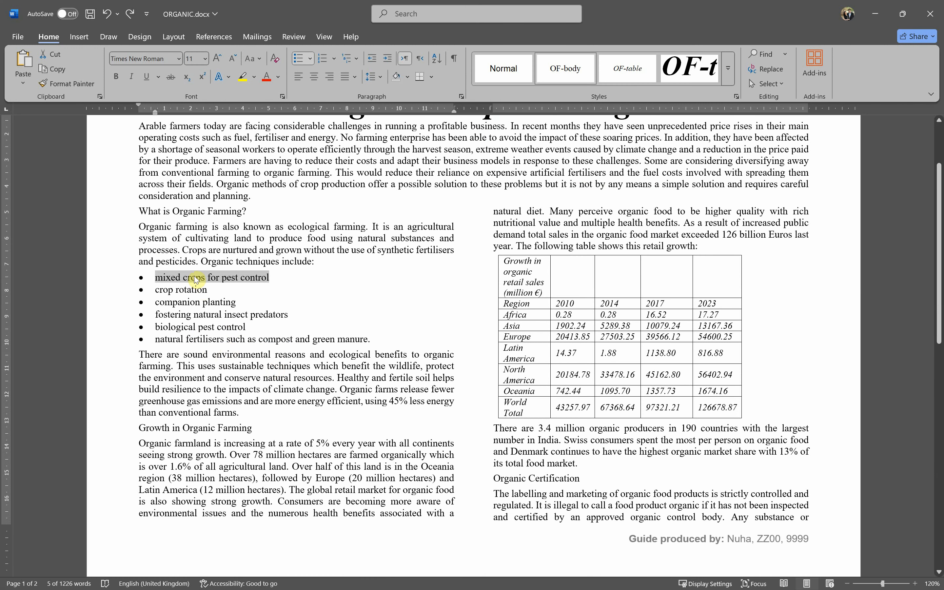
pyautogui.click(177, 280)
pyautogui.moveTo(170, 284); pyautogui.dragTo(373, 340)
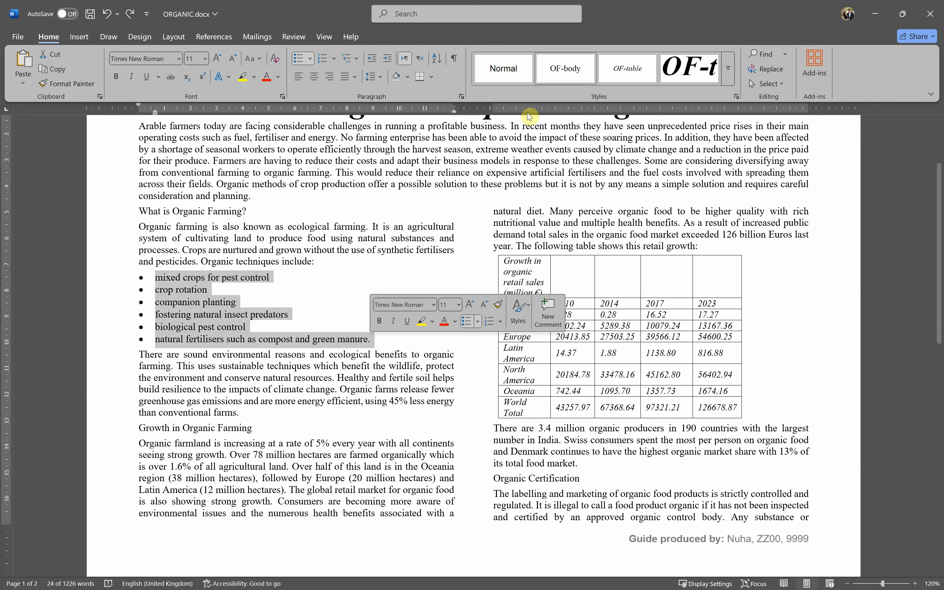
pyautogui.click(436, 61)
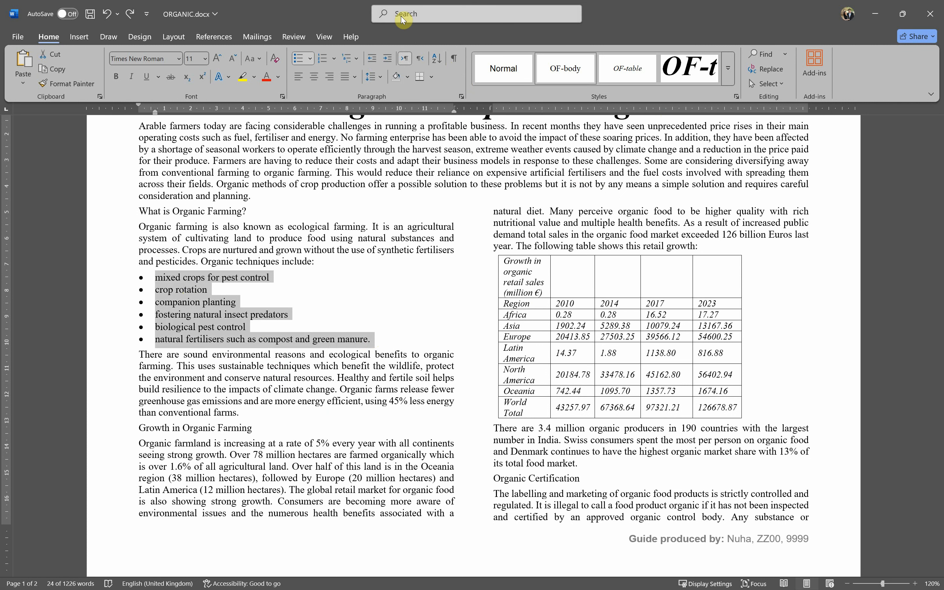
pyautogui.click(414, 14)
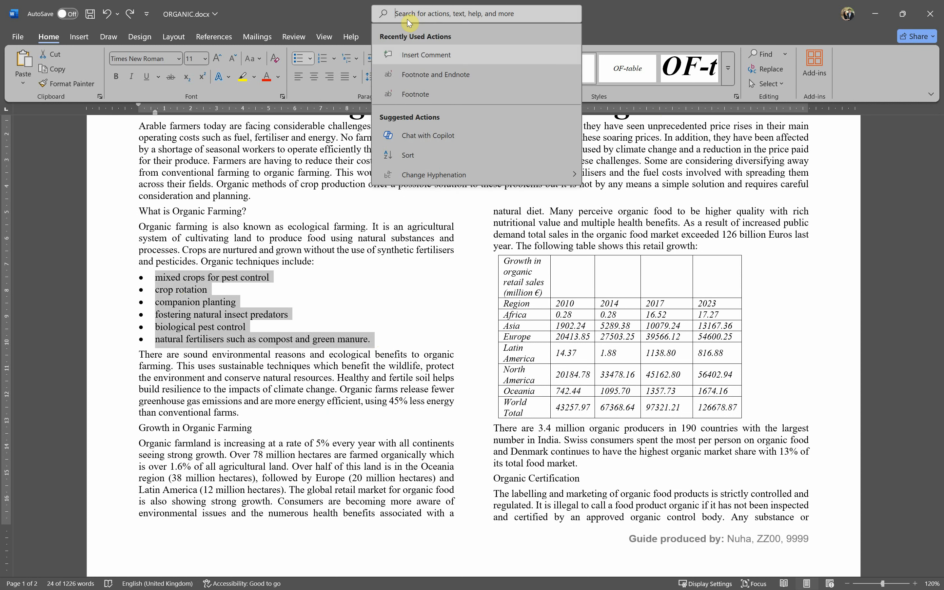
pyautogui.write('sort')
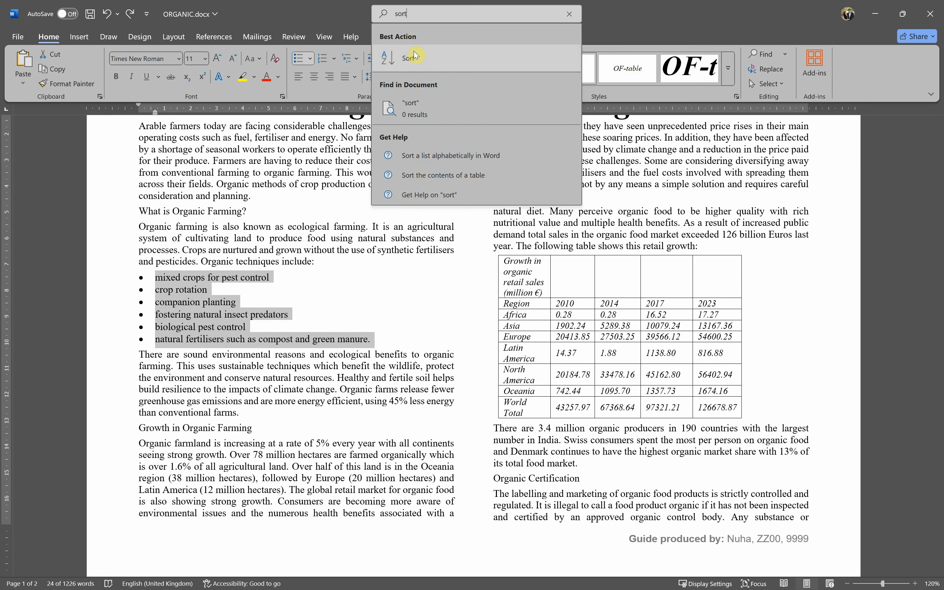
pyautogui.click(408, 59)
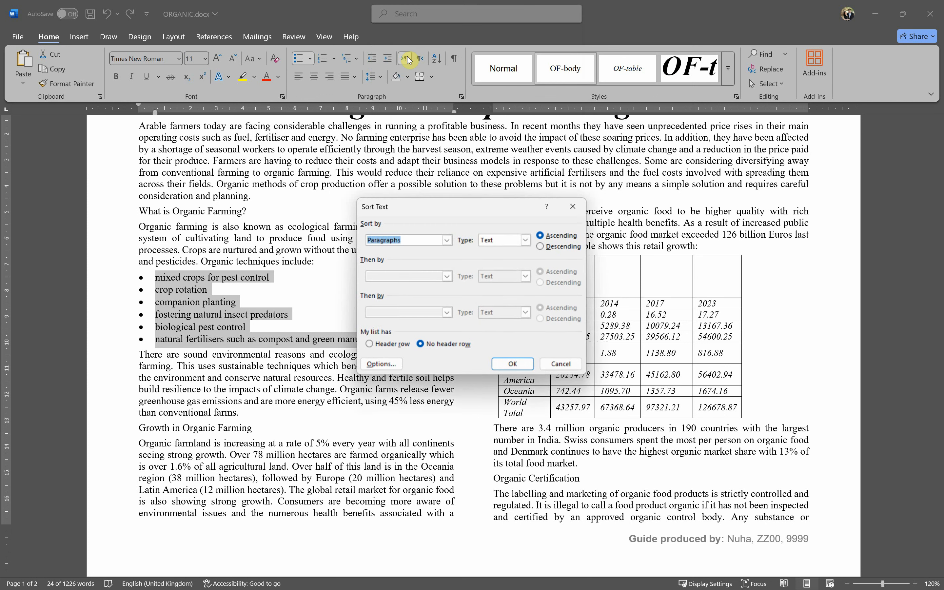
pyautogui.click(450, 242)
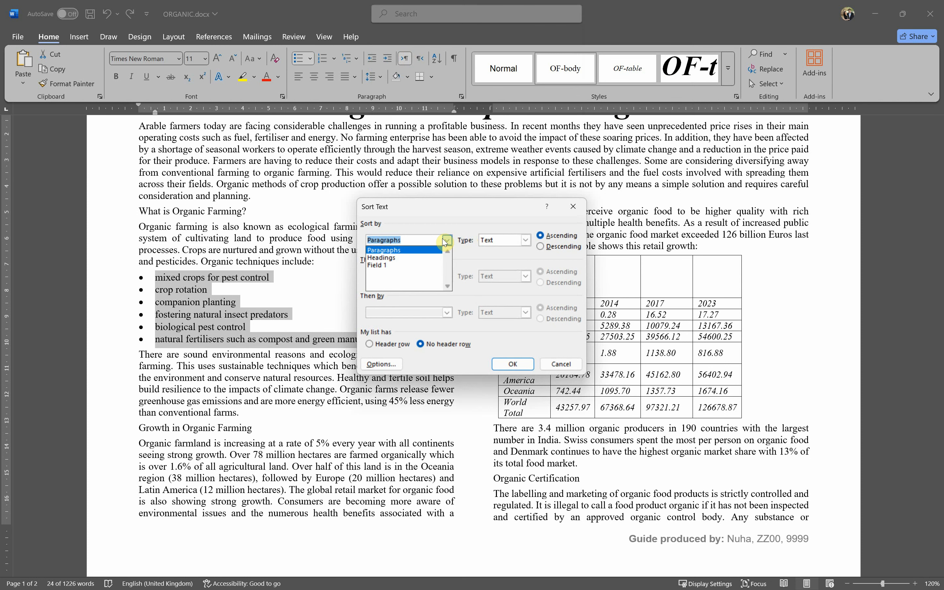
pyautogui.click(398, 249)
pyautogui.click(525, 240)
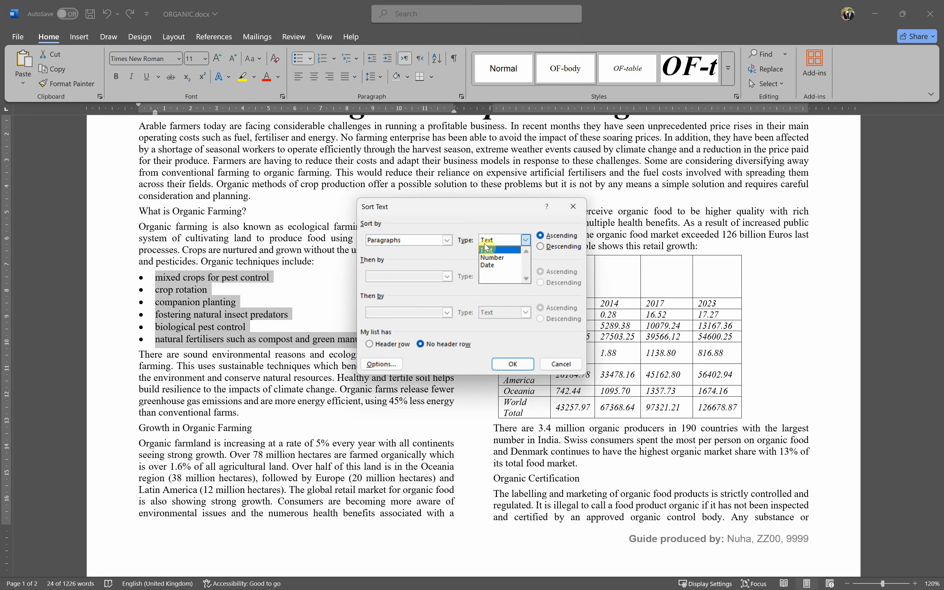
pyautogui.click(524, 239)
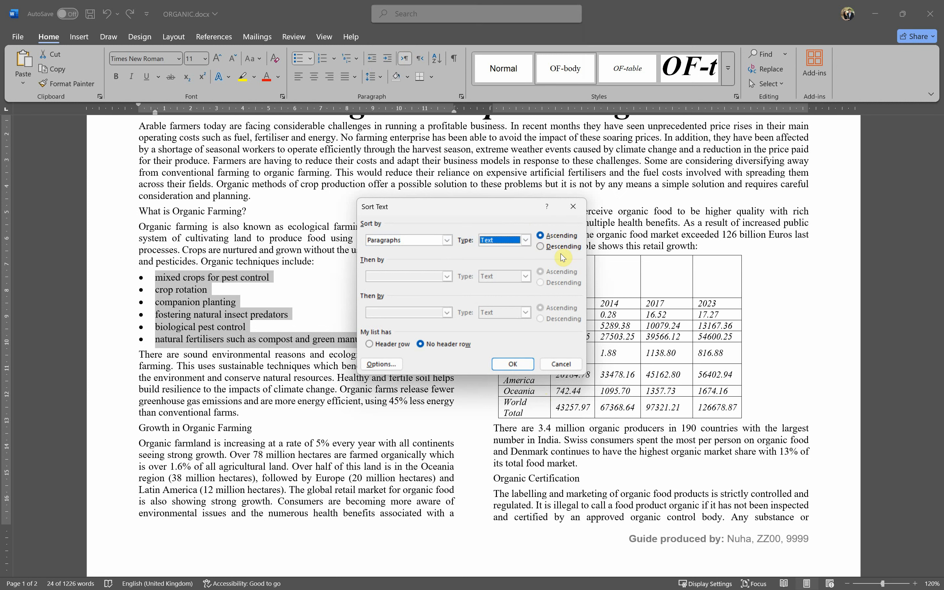
pyautogui.click(512, 361)
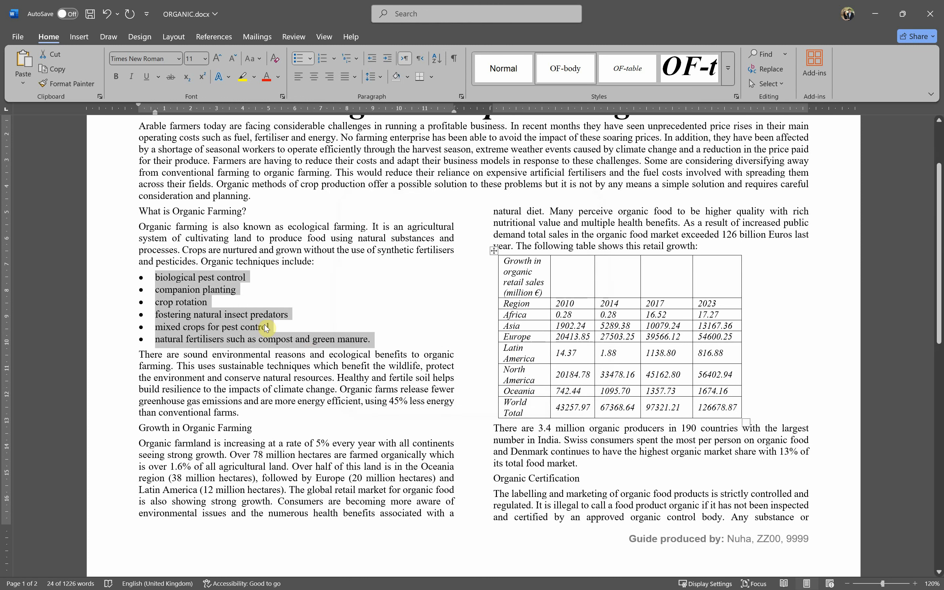
# - Check the alphabetical order of the bulleted list by comparing the items' first letters
pyautogui.click(180, 279)
pyautogui.tripleClick(165, 280)
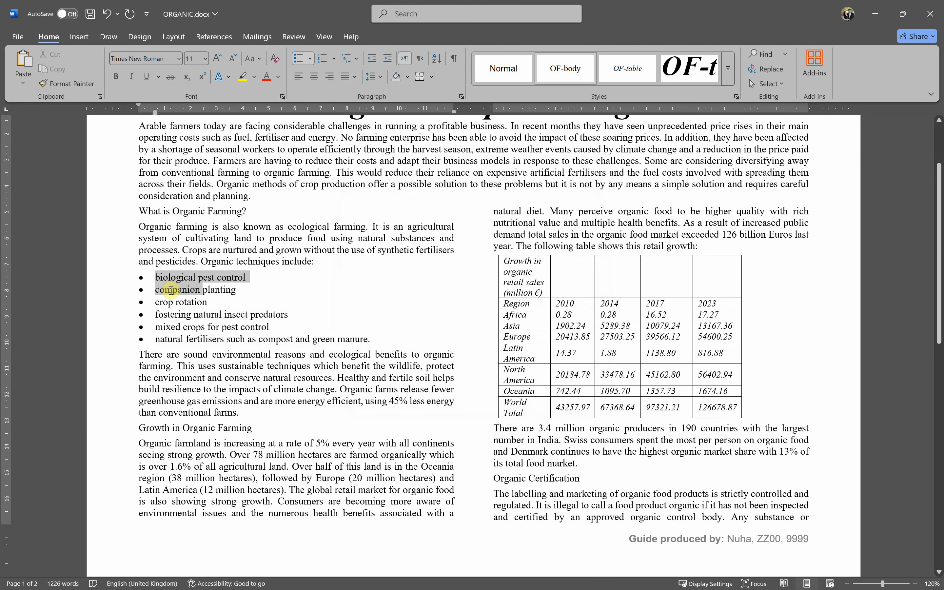
pyautogui.click(164, 314)
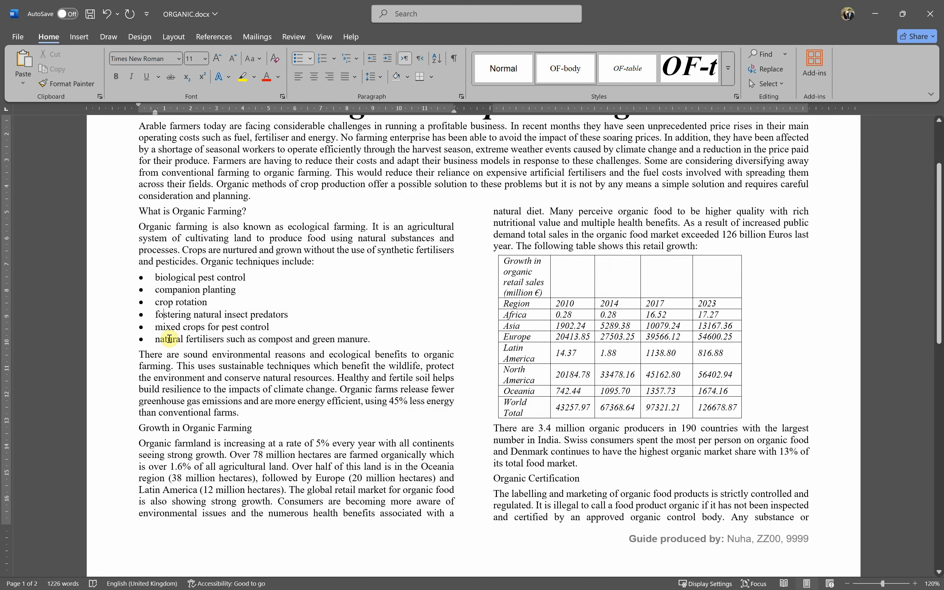
# - Tick off question 5 with the pen in the exam paper and bring up question 6
pyautogui.hotkey('alt', 'Tab')
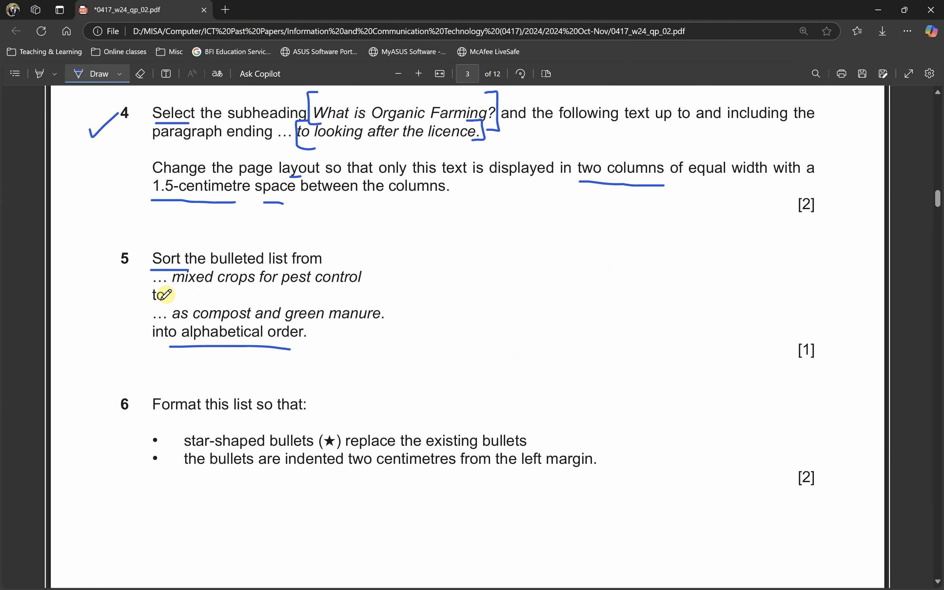
pyautogui.moveTo(93, 261); pyautogui.dragTo(125, 239)
pyautogui.scroll(-4, 162, 354)
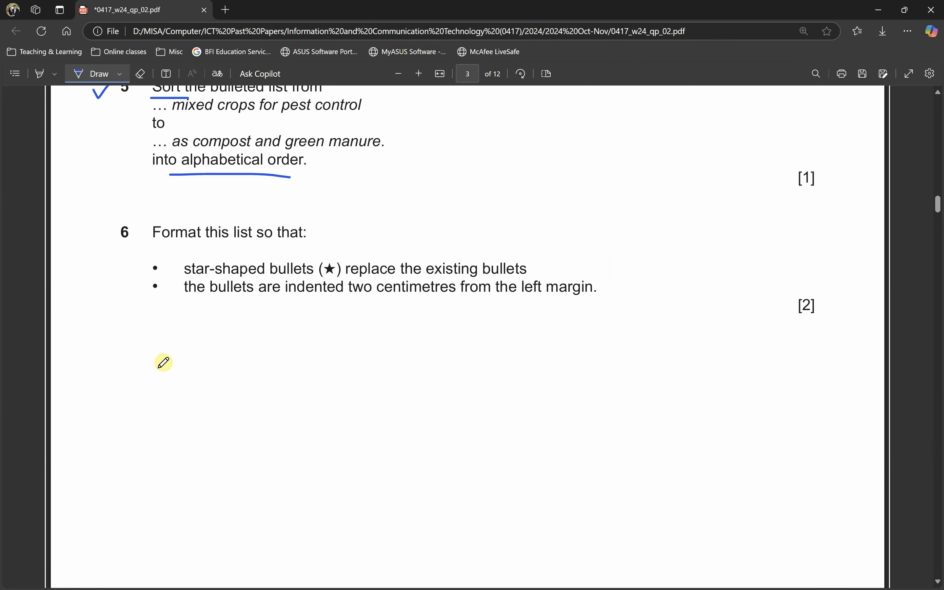
# - In ORGANIC.docx, try defining a new bullet for the organic techniques list with the solid star, character code 171, from the Wingdings font
pyautogui.hotkey('alt', 'Tab')
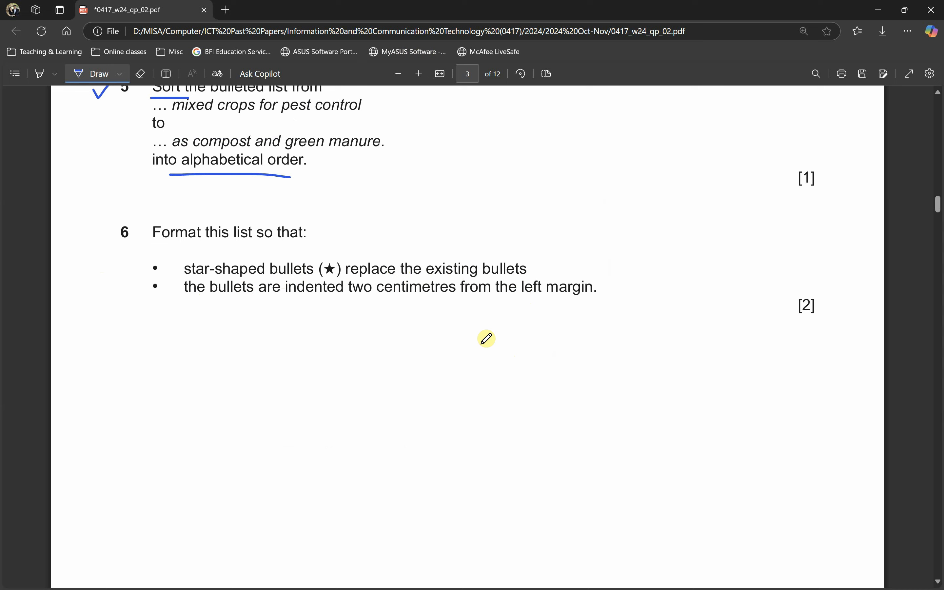
pyautogui.hotkey('alt', 'Tab')
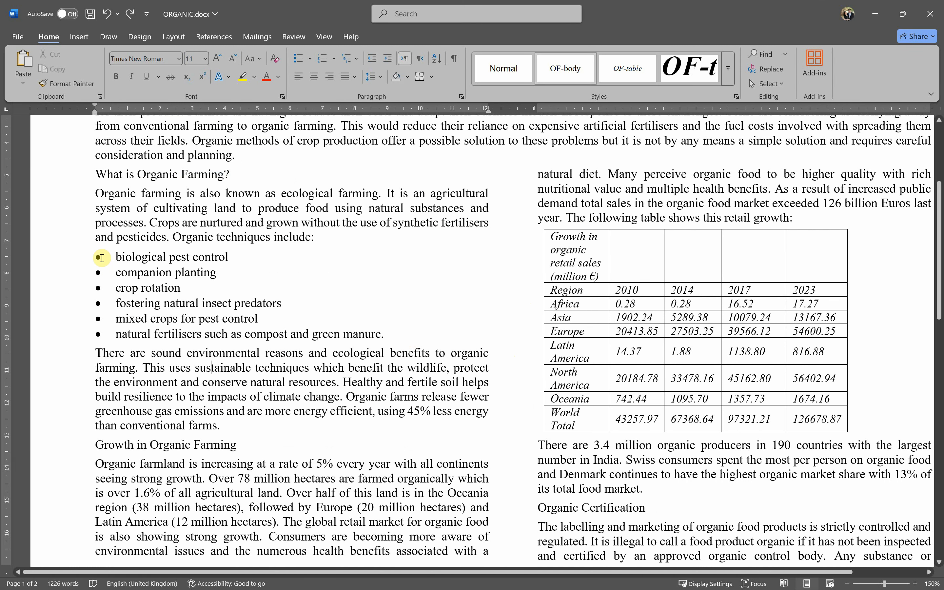
pyautogui.moveTo(101, 257); pyautogui.dragTo(124, 329)
pyautogui.click(117, 288)
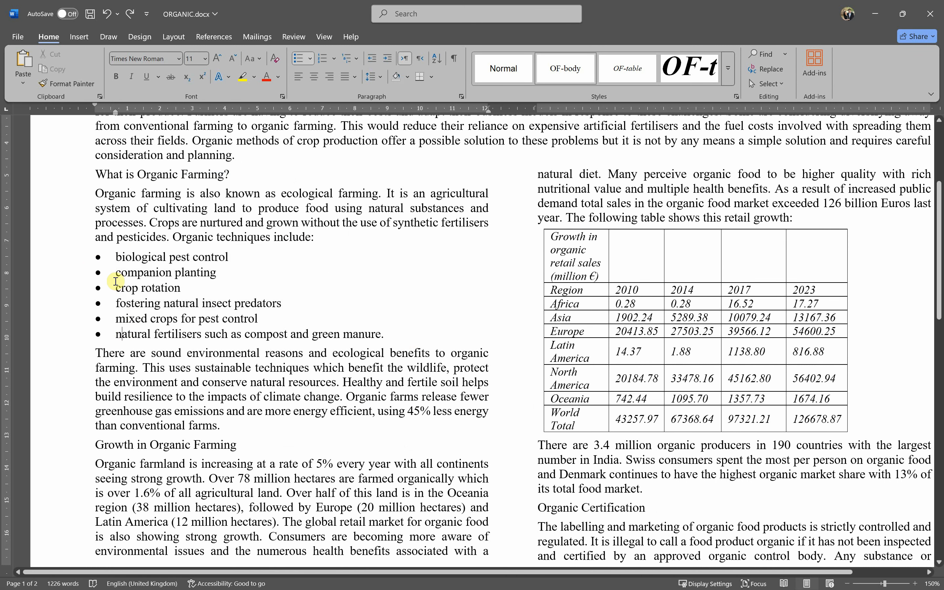
pyautogui.click(99, 257)
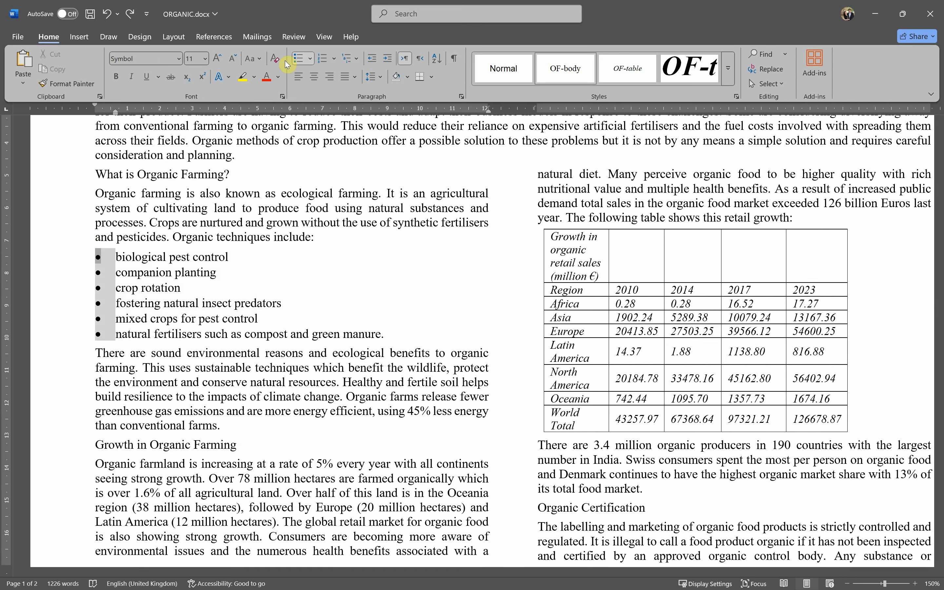
pyautogui.click(310, 61)
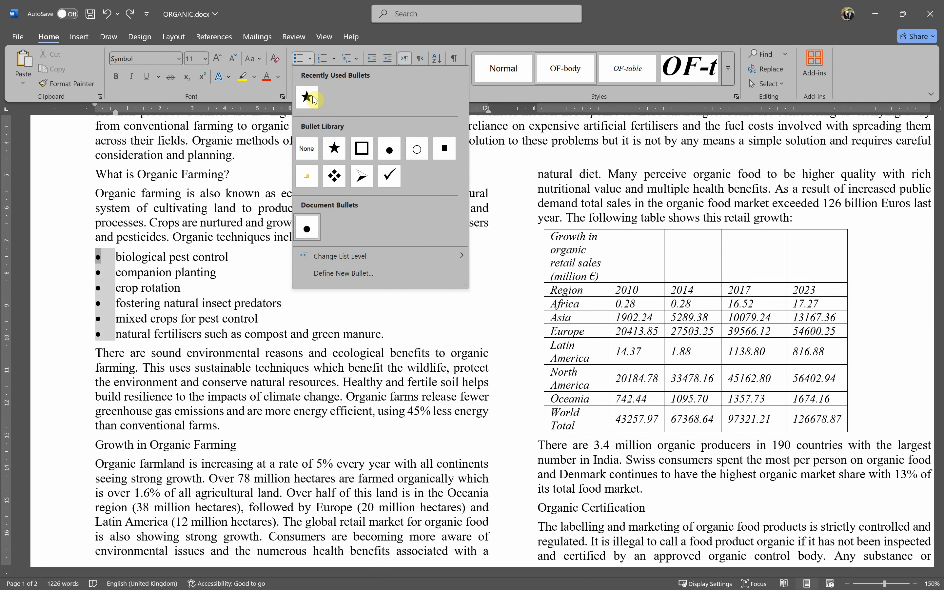
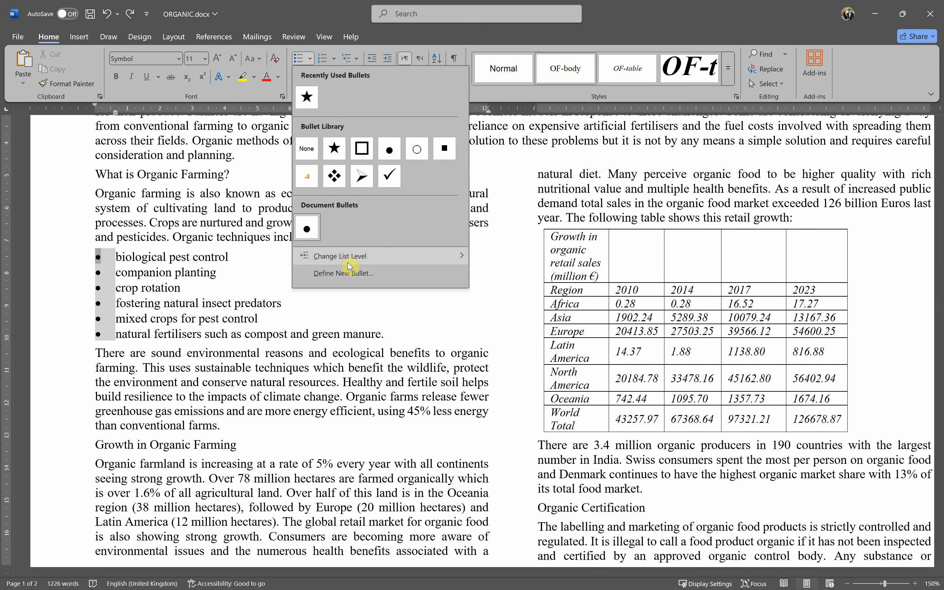
pyautogui.click(349, 273)
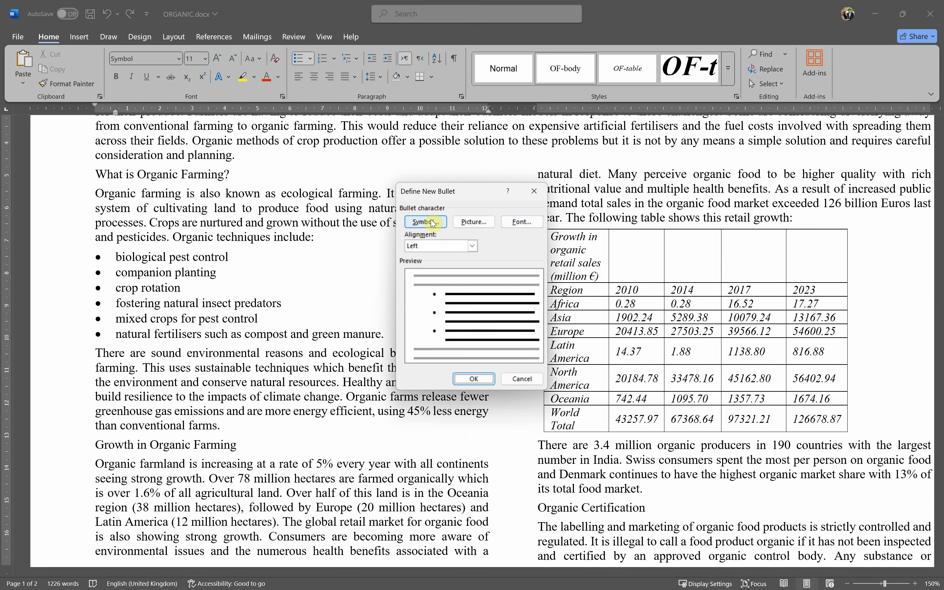
pyautogui.click(432, 223)
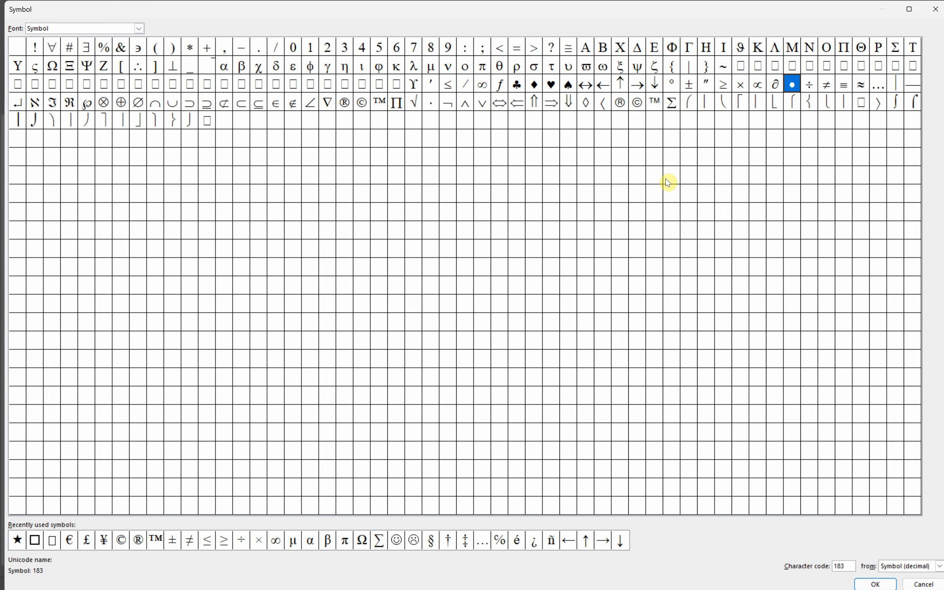
pyautogui.click(139, 30)
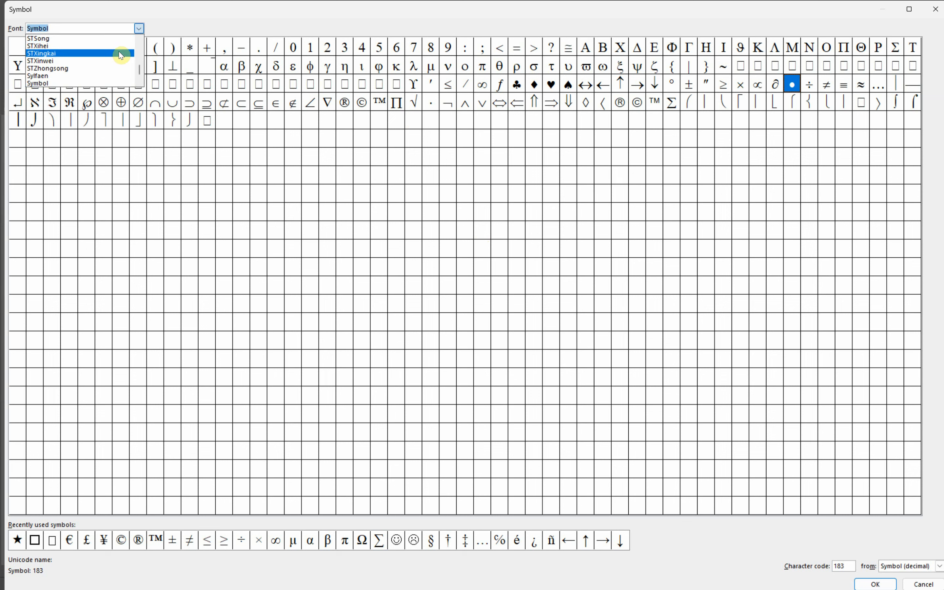
pyautogui.scroll(-5, 89, 71)
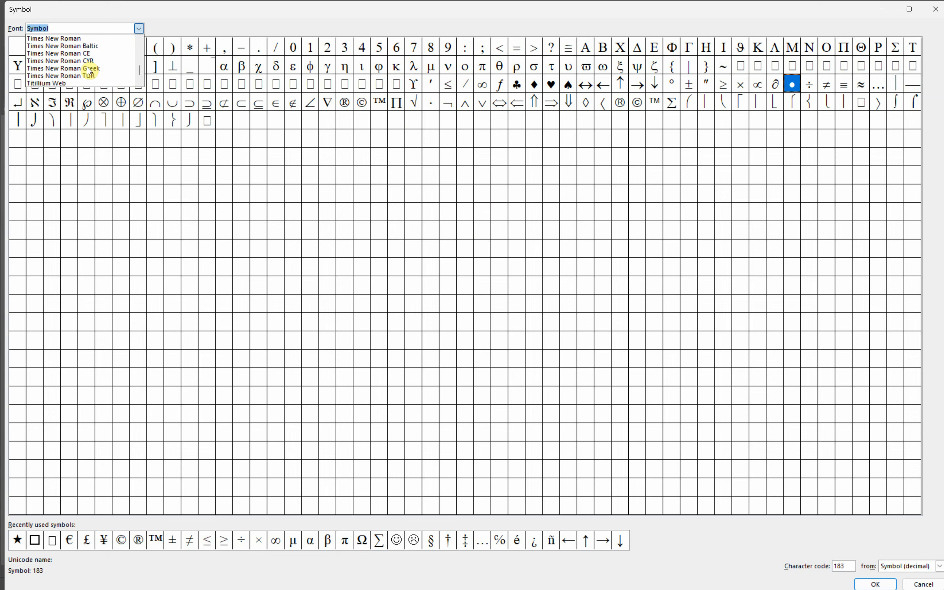
pyautogui.scroll(-3, 89, 71)
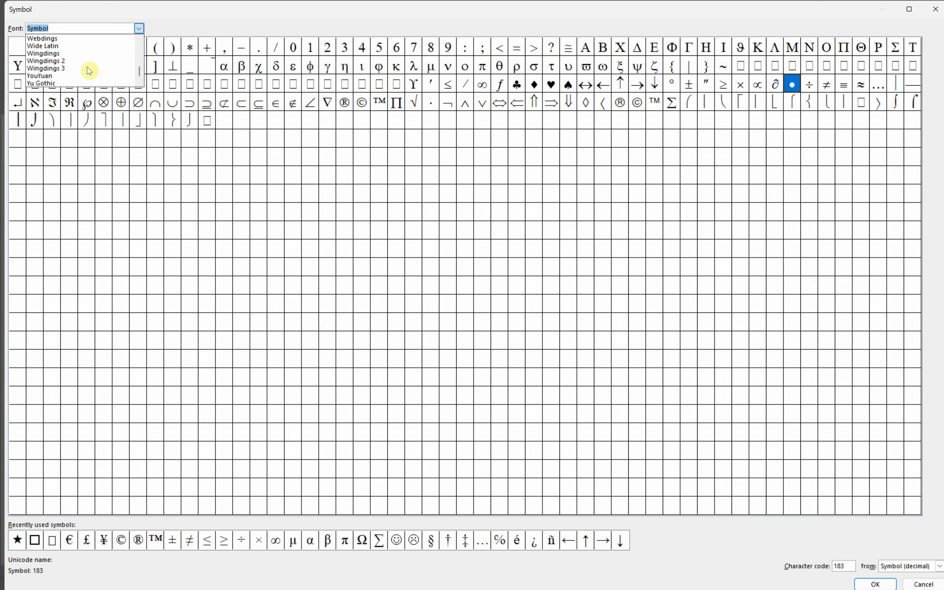
pyautogui.click(55, 53)
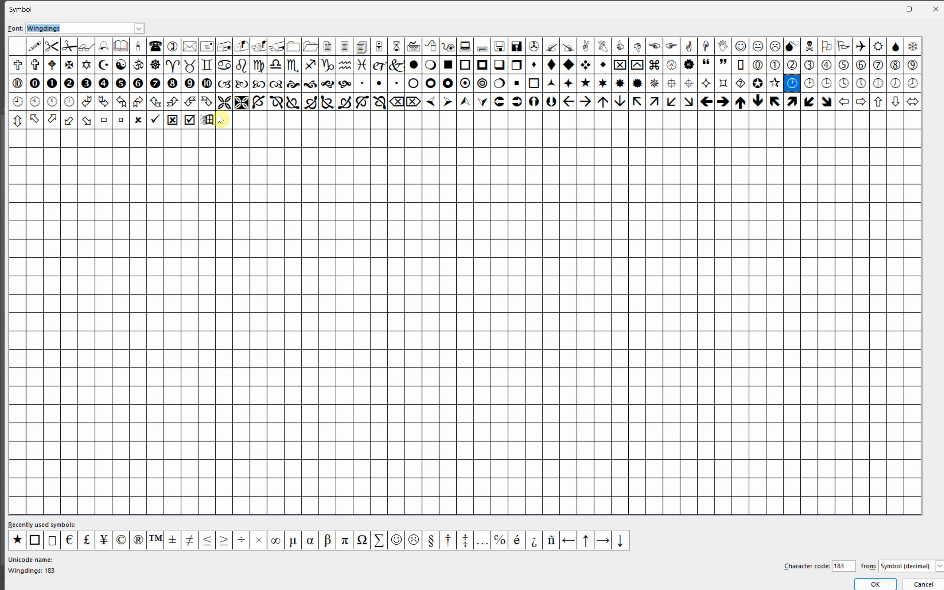
pyautogui.click(584, 89)
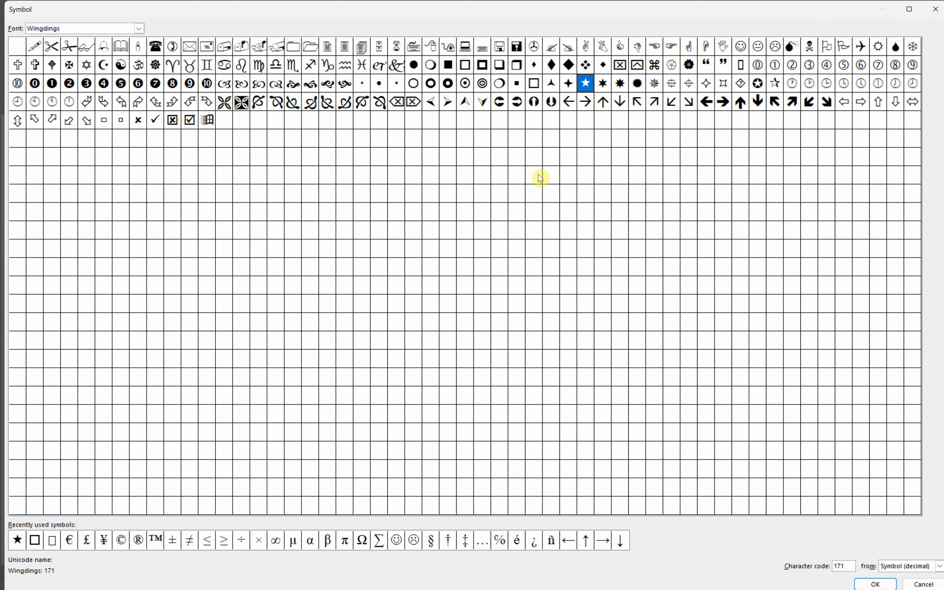
# - Try the Wingdings 2 star symbols, including character code 234, as the bullet and discard the new bullet definition
pyautogui.click(138, 29)
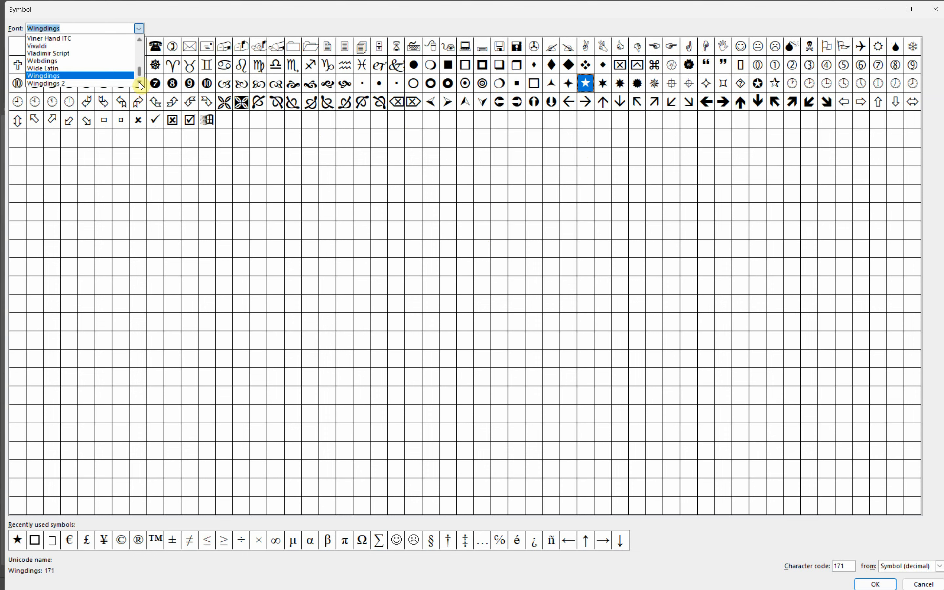
pyautogui.click(140, 82)
pyautogui.click(61, 76)
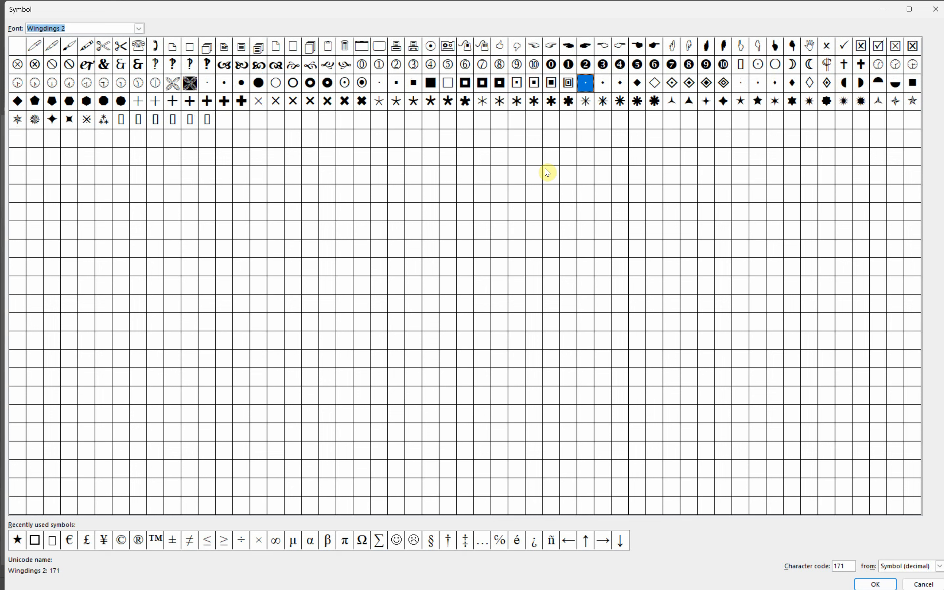
pyautogui.click(757, 100)
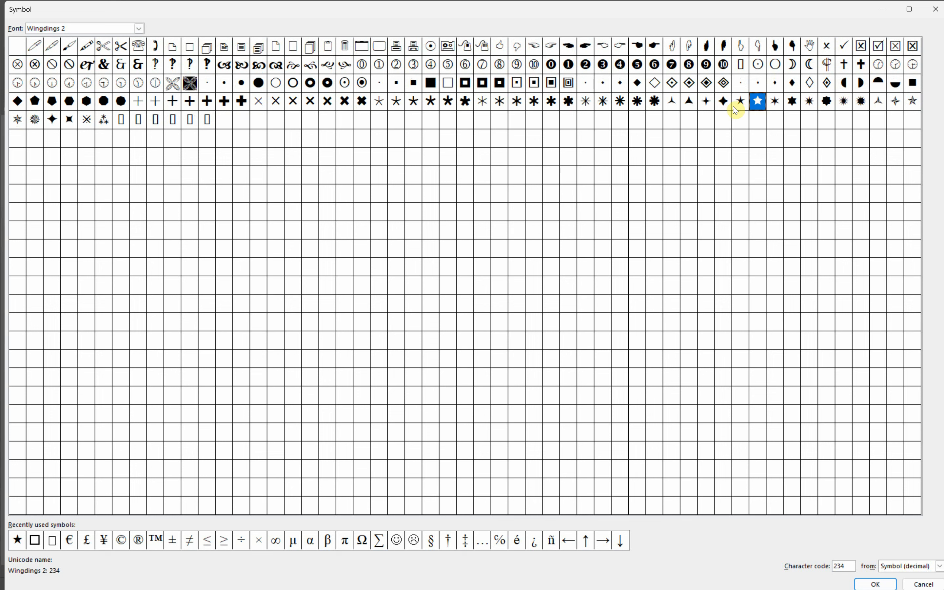
pyautogui.click(738, 104)
pyautogui.click(727, 107)
pyautogui.click(708, 104)
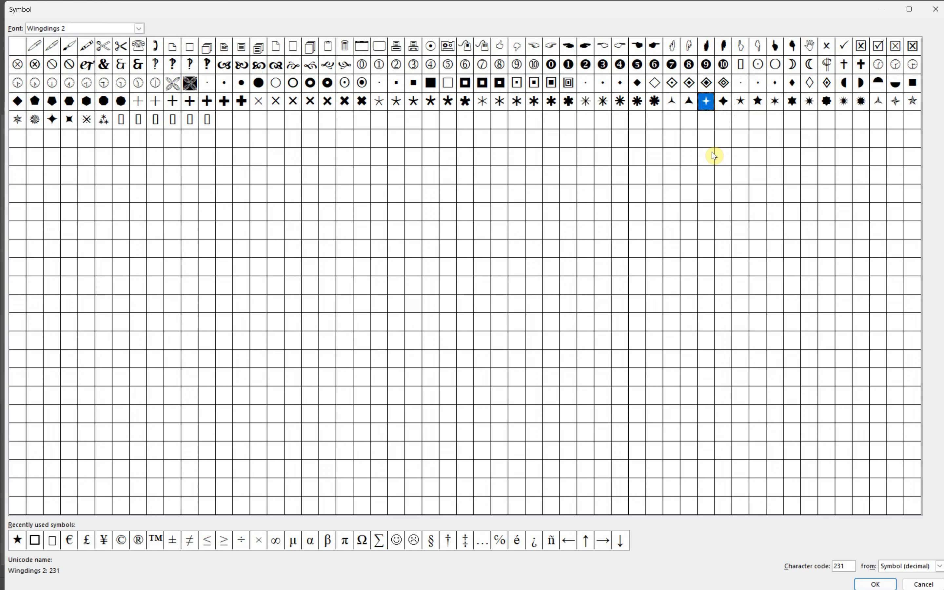
pyautogui.click(757, 103)
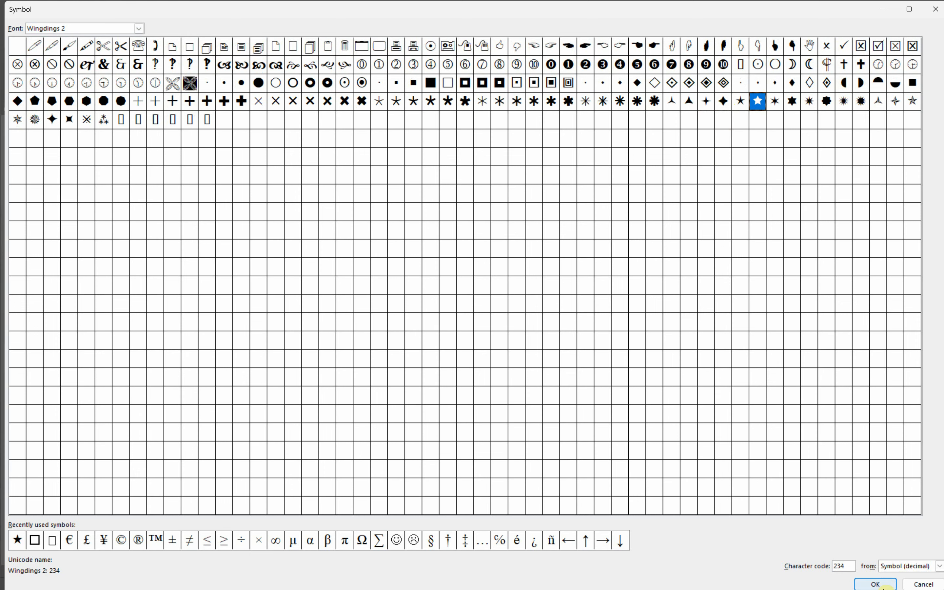
pyautogui.click(920, 583)
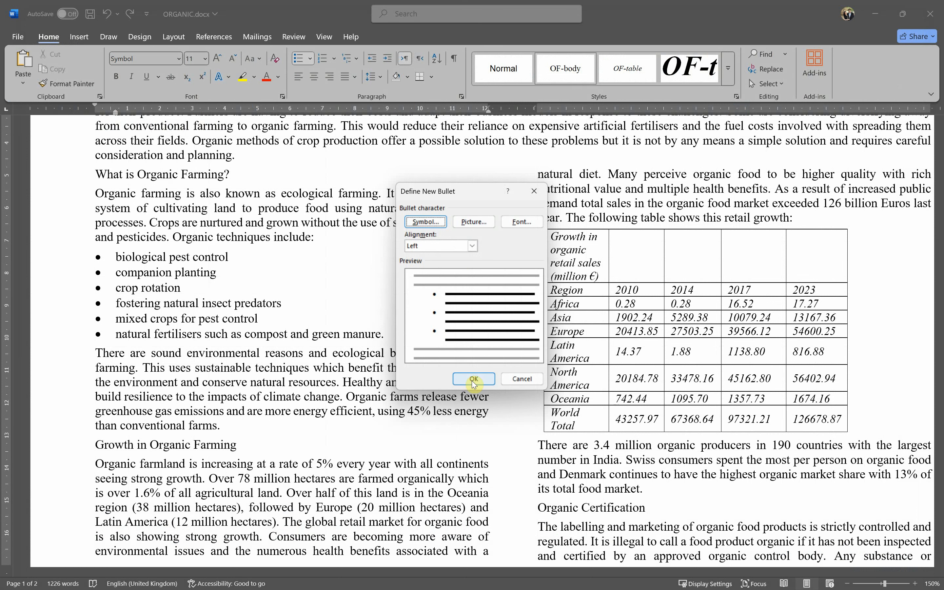
pyautogui.click(544, 378)
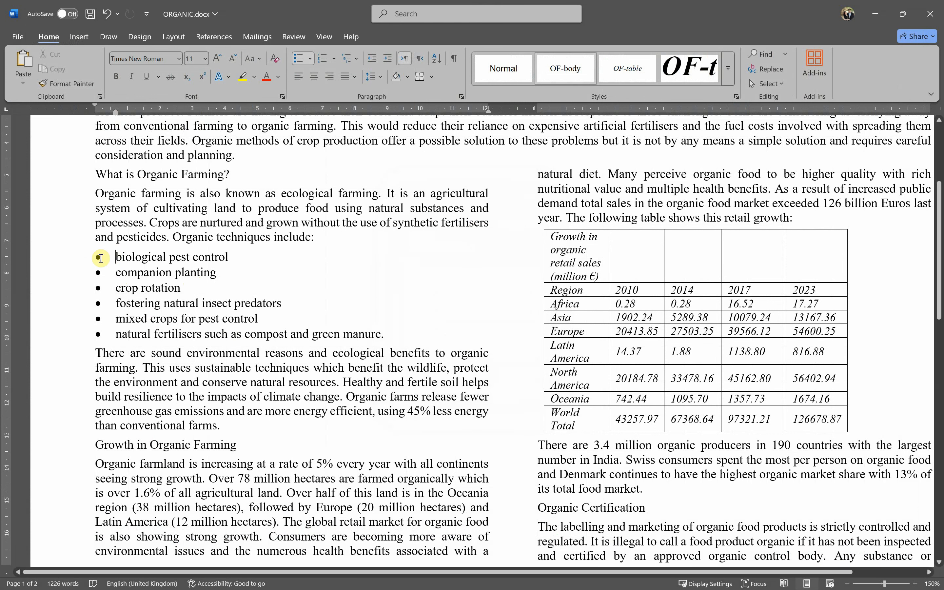
# - Replace the round bullets of the organic techniques list with the recently used solid star bullet
pyautogui.click(98, 258)
pyautogui.click(311, 62)
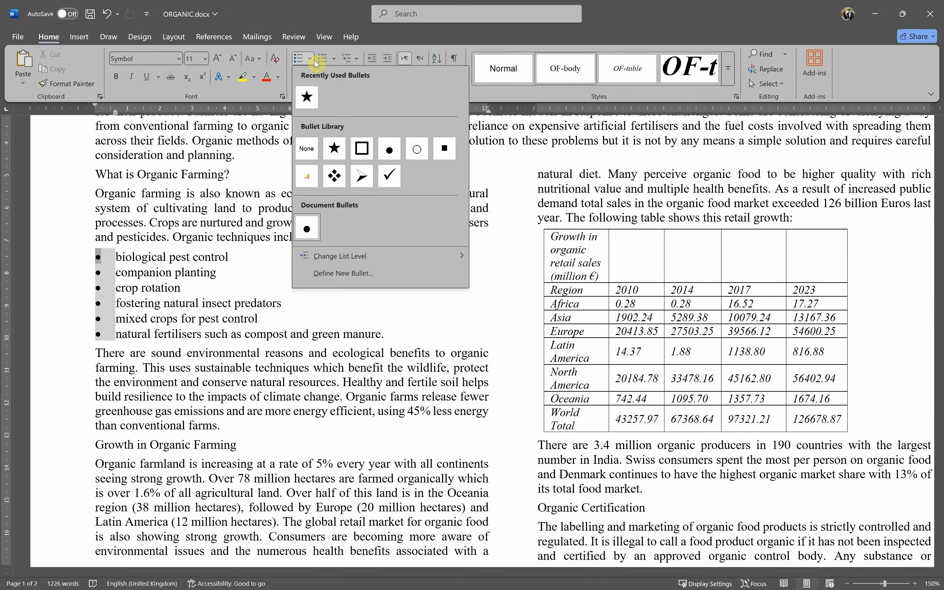
pyautogui.click(305, 98)
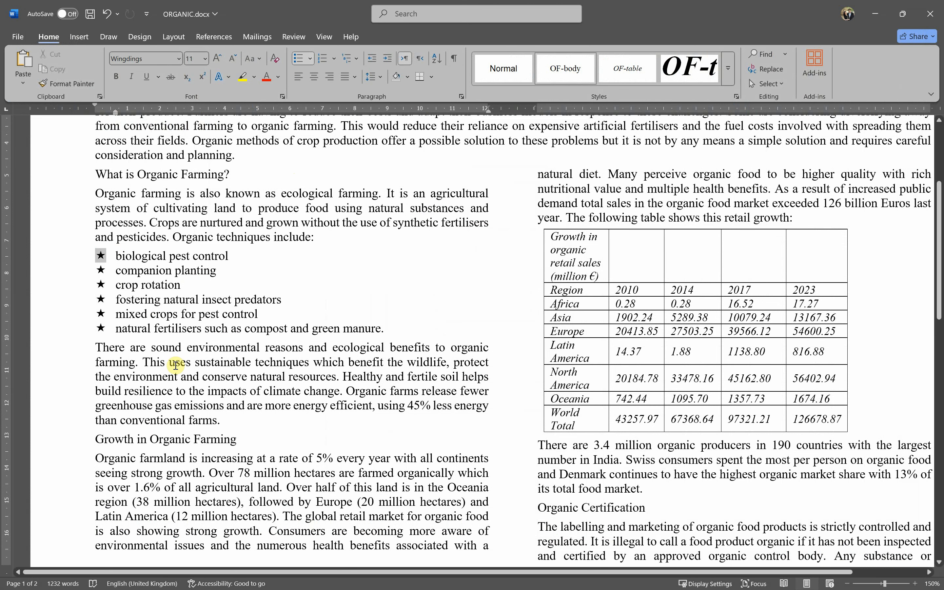
# - In question 6 of the exam paper, tick the star-bullet point, underline "indented", "two centimetres" and "from the left margin", and mark "bullets" and the star
pyautogui.hotkey('alt', 'Tab')
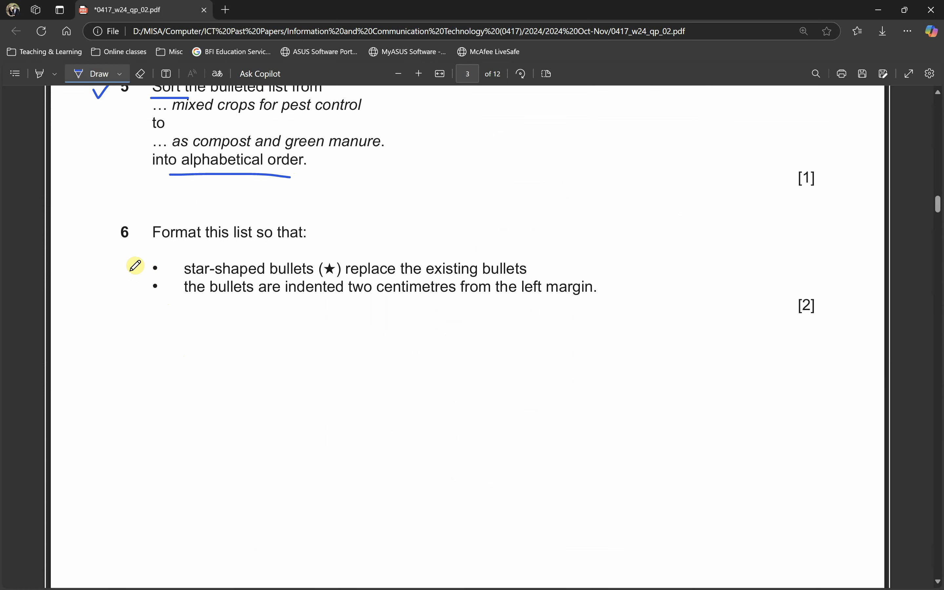
pyautogui.moveTo(130, 268); pyautogui.dragTo(141, 267)
pyautogui.moveTo(288, 303); pyautogui.dragTo(526, 305)
pyautogui.moveTo(584, 303); pyautogui.dragTo(585, 303)
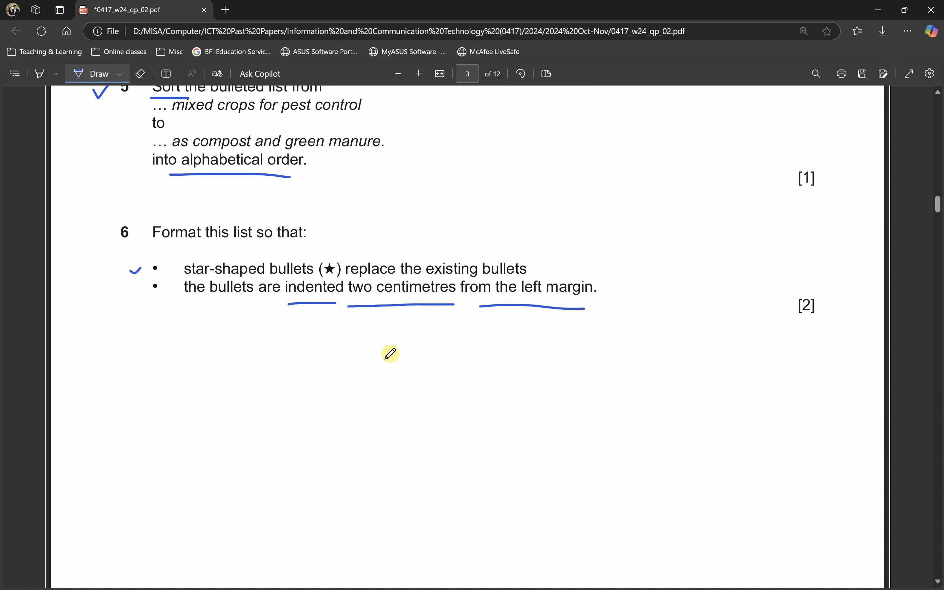
pyautogui.moveTo(248, 296)
pyautogui.mouseDown()
pyautogui.moveTo(207, 295)
pyautogui.moveTo(211, 273)
pyautogui.moveTo(257, 271)
pyautogui.moveTo(258, 297)
pyautogui.moveTo(245, 303)
pyautogui.mouseUp()
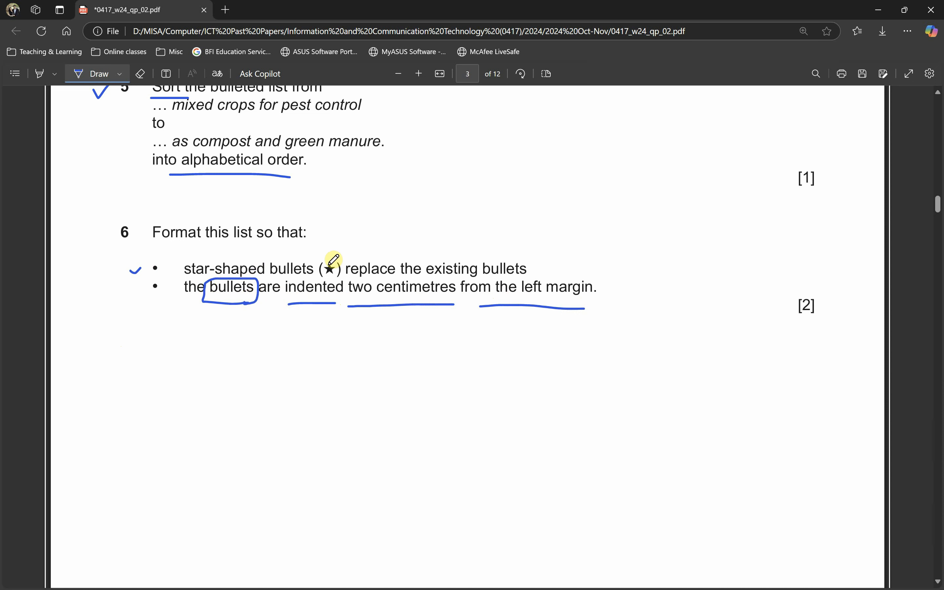
pyautogui.moveTo(321, 281); pyautogui.dragTo(336, 279)
# - In ORGANIC.docx, set the star-bulleted list's After text paragraph indentation to 2 cm
pyautogui.hotkey('alt', 'Tab')
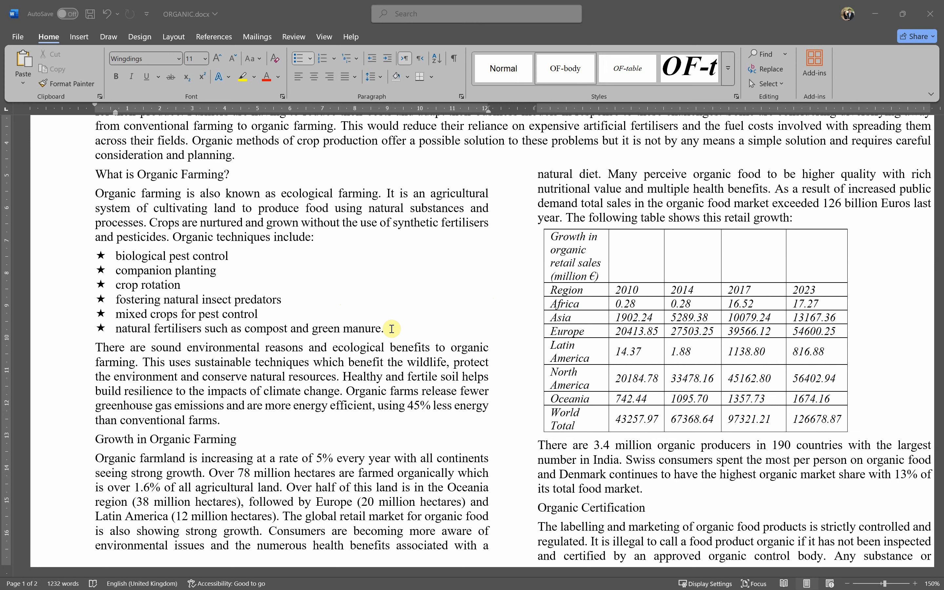
pyautogui.rightClick(102, 267)
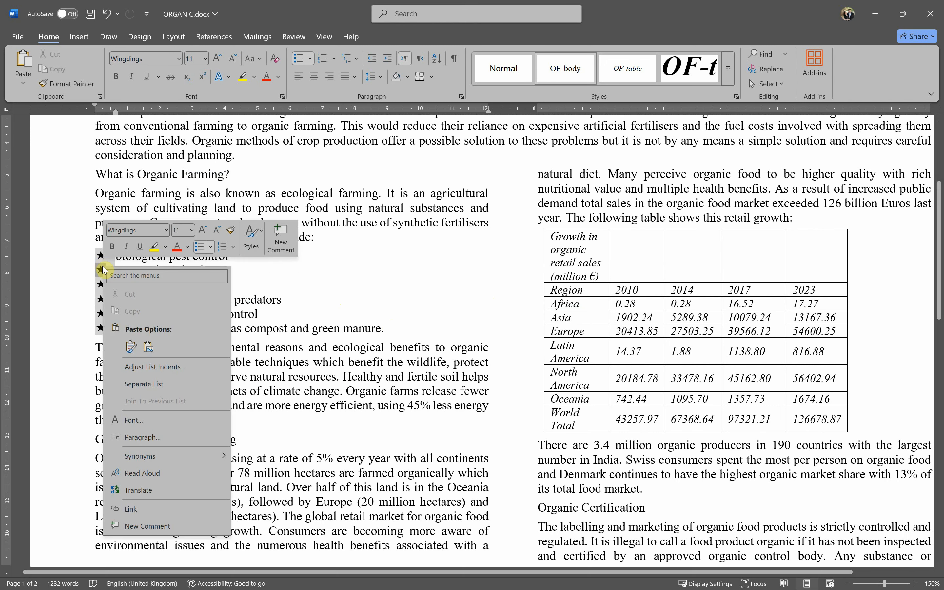
pyautogui.click(138, 445)
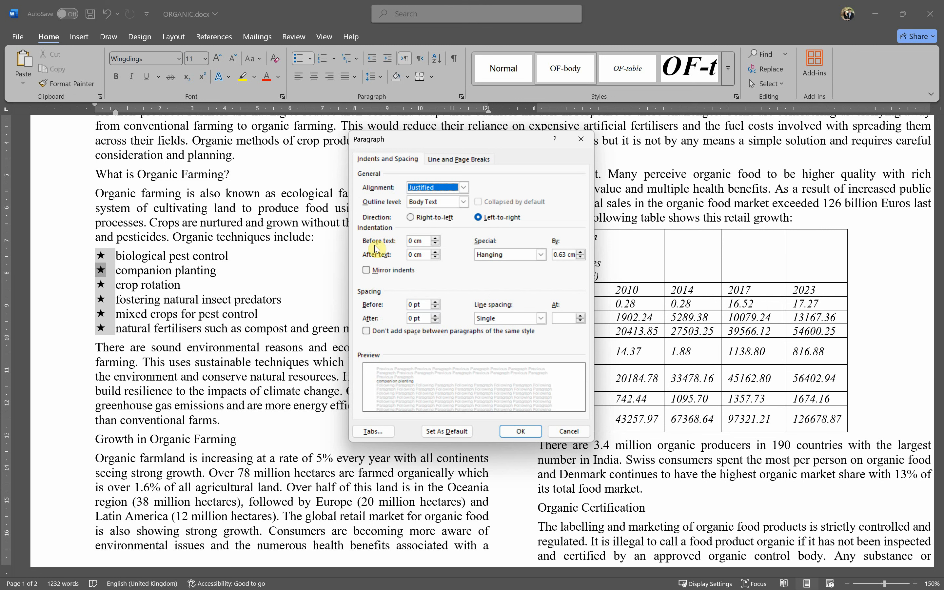
pyautogui.click(415, 241)
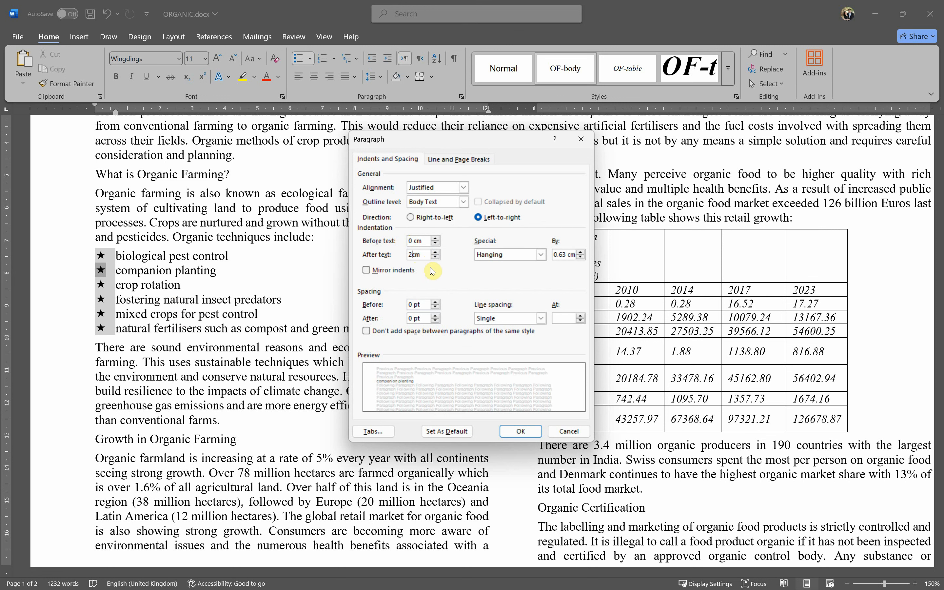
# - Try to indent only the "crop rotation" bullet by 2 cm before the text
pyautogui.click(520, 431)
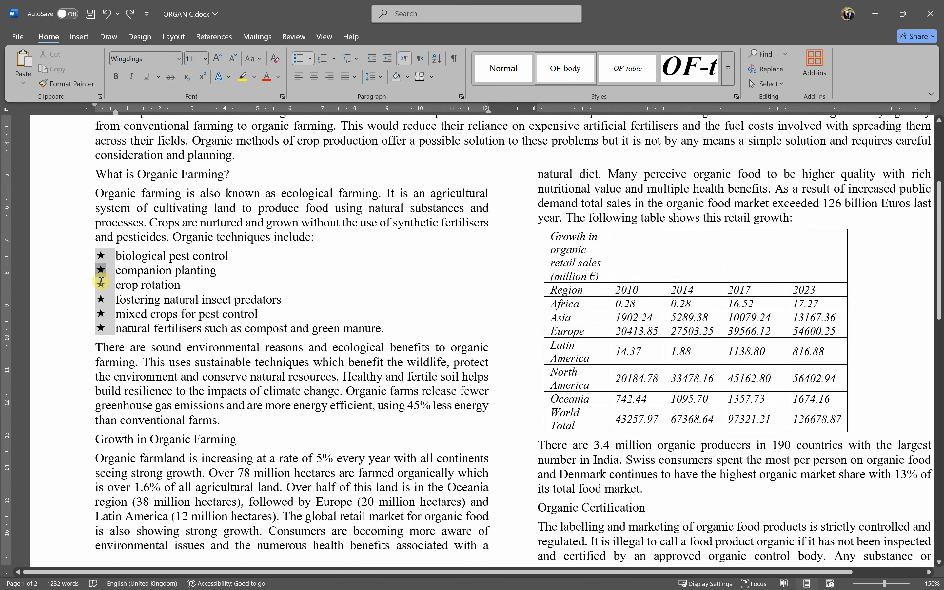
pyautogui.rightClick(101, 282)
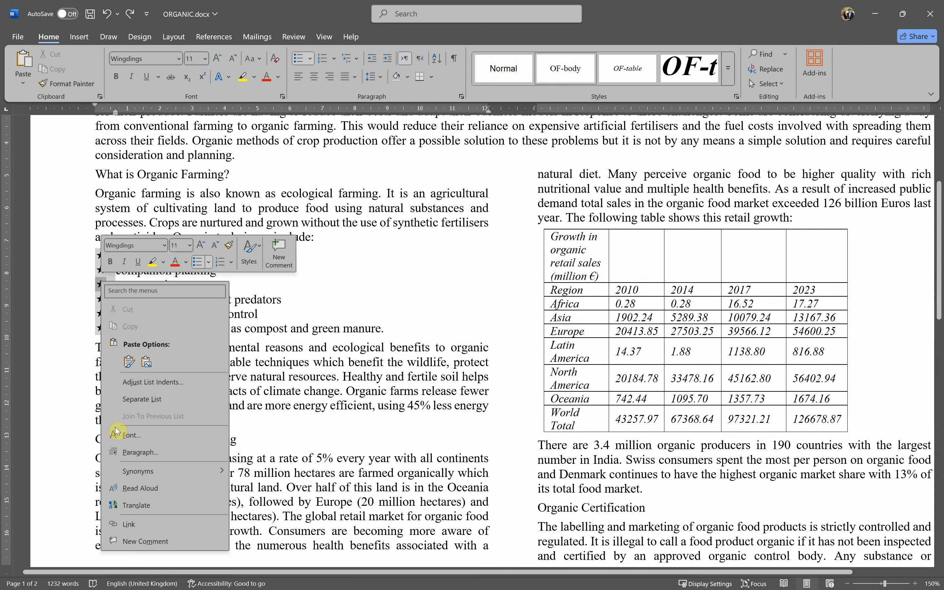
pyautogui.click(154, 453)
pyautogui.click(415, 255)
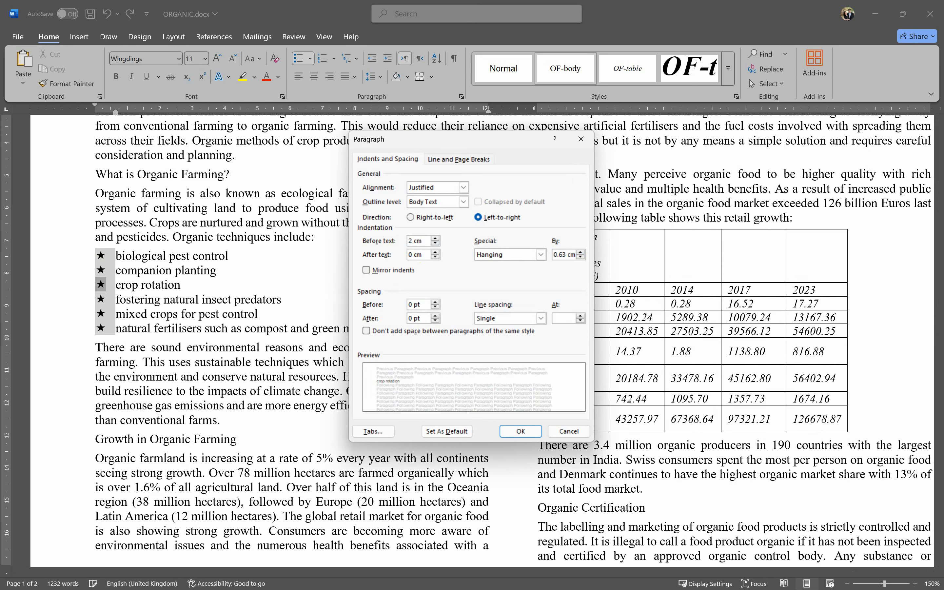
pyautogui.click(524, 434)
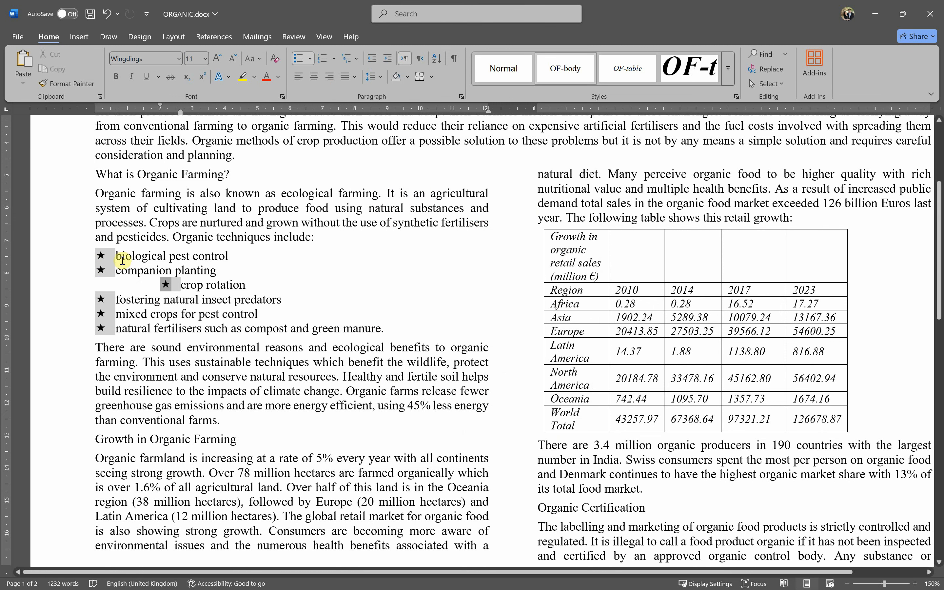
# - Try a 2 cm indentation before text on all six bulleted items, and undo it
pyautogui.moveTo(113, 255); pyautogui.dragTo(203, 328)
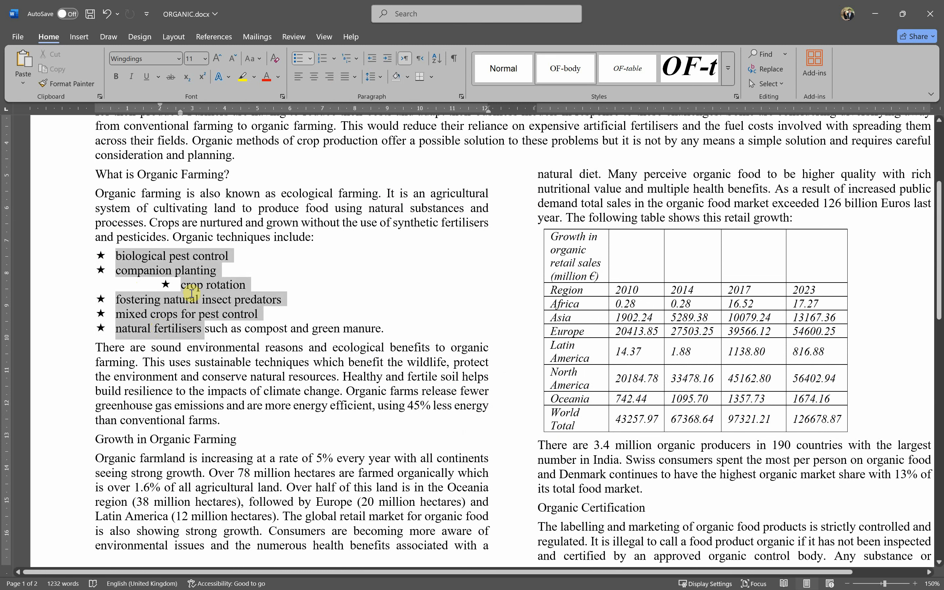
pyautogui.rightClick(191, 300)
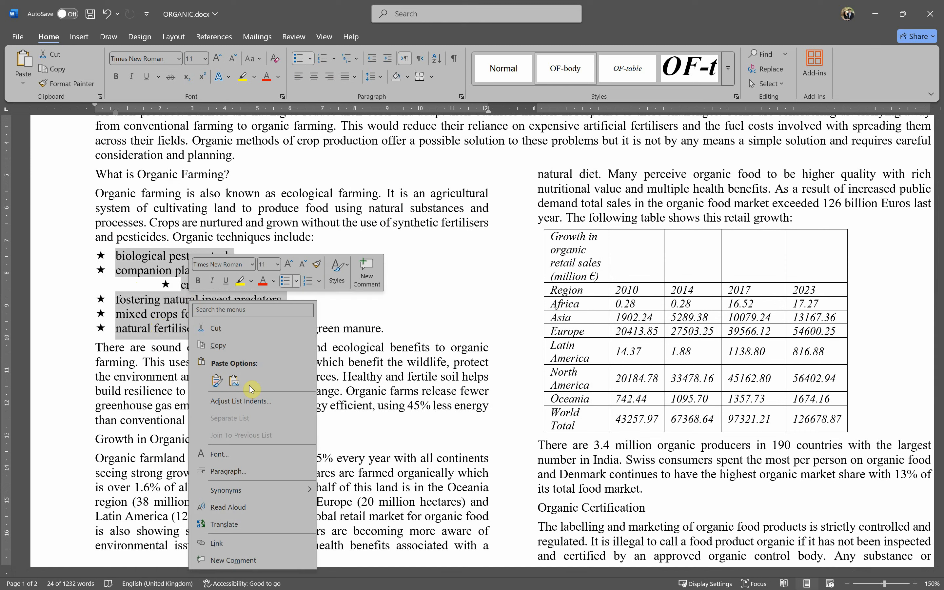
pyautogui.click(228, 471)
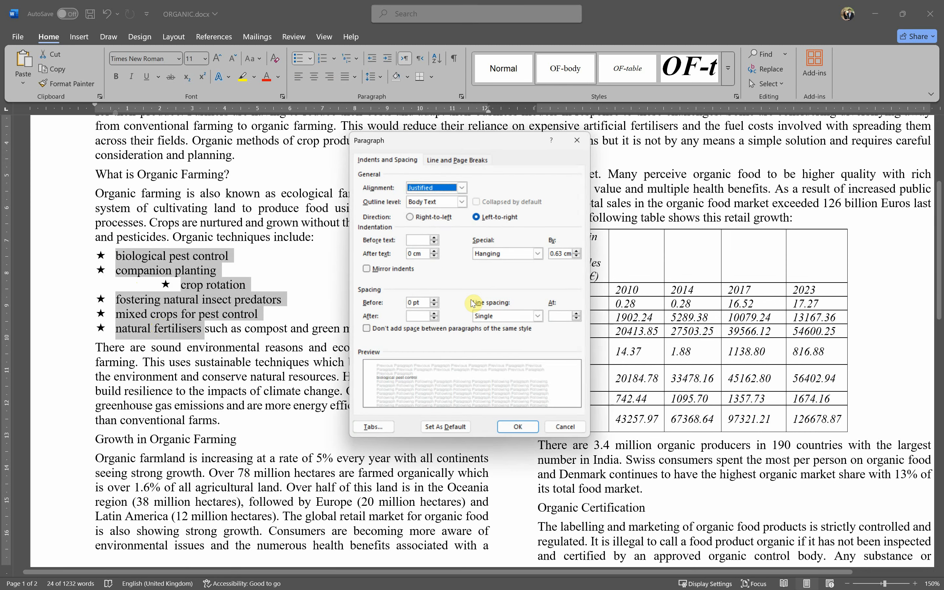
pyautogui.click(420, 241)
pyautogui.write('2')
pyautogui.click(521, 430)
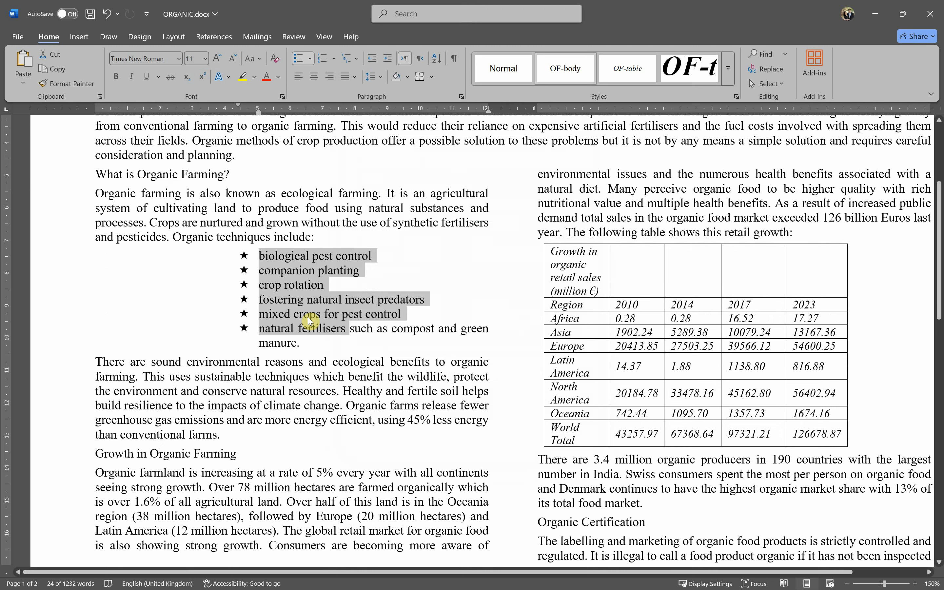
pyautogui.hotkey('ctrl', 'z')
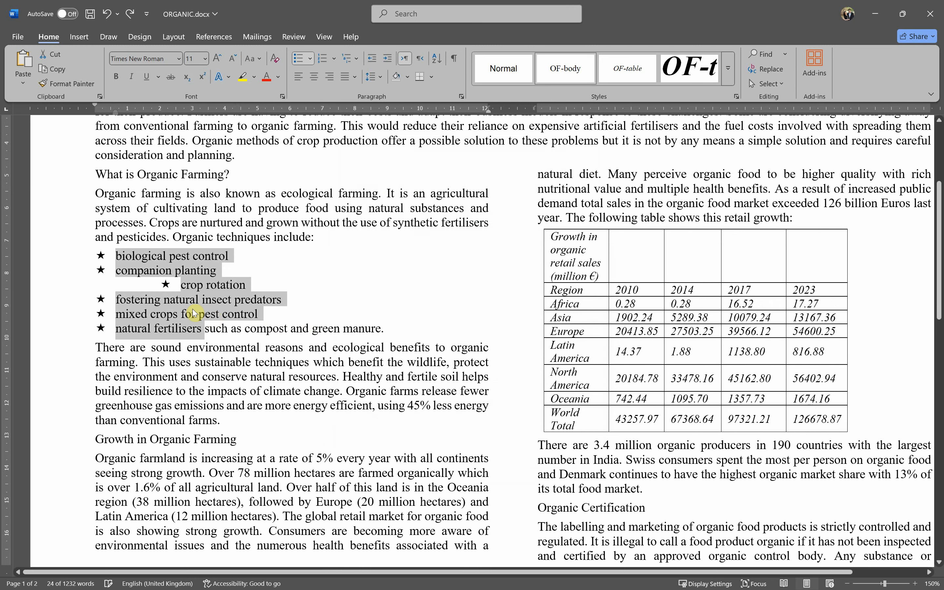
# - Undo the indent applied to the "crop rotation" bullet
pyautogui.click(156, 299)
pyautogui.click(165, 285)
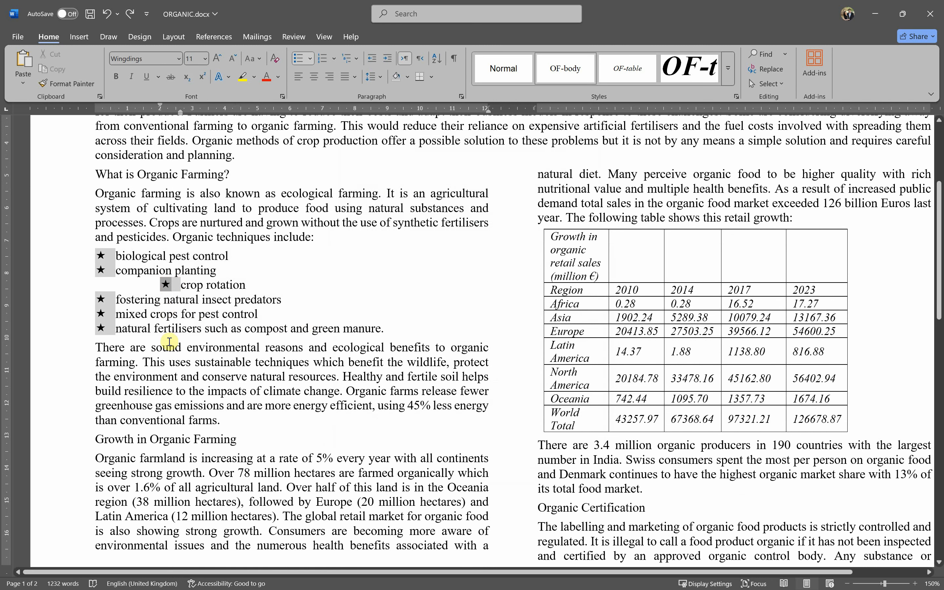
pyautogui.hotkey('ctrl', 'z')
# - Set the indentation before text to 2 cm for the whole star-bulleted list, from "biological pest control" to "natural fertilisers"
pyautogui.click(121, 255)
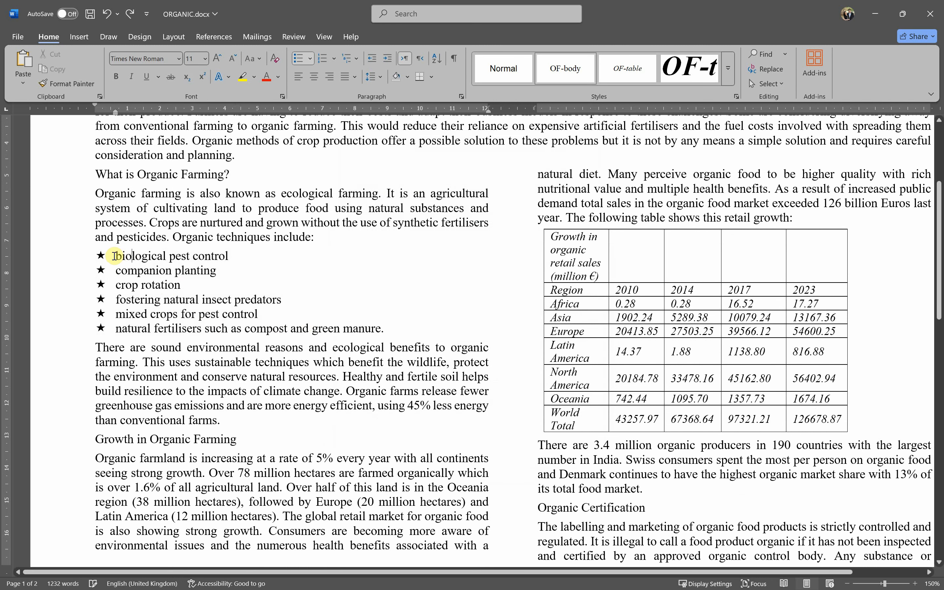
pyautogui.click(100, 256)
pyautogui.click(101, 325)
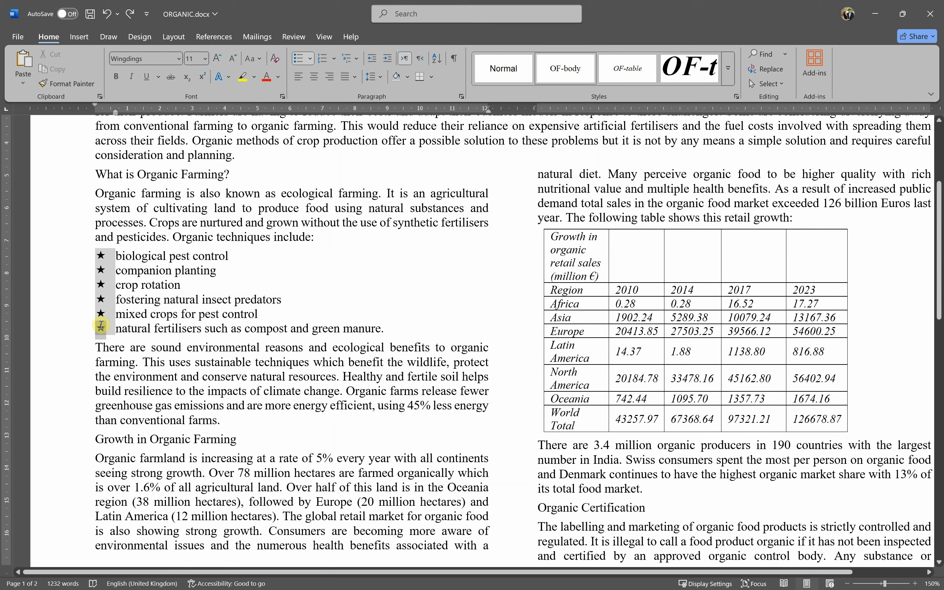
pyautogui.moveTo(116, 256); pyautogui.dragTo(142, 323)
pyautogui.rightClick(142, 323)
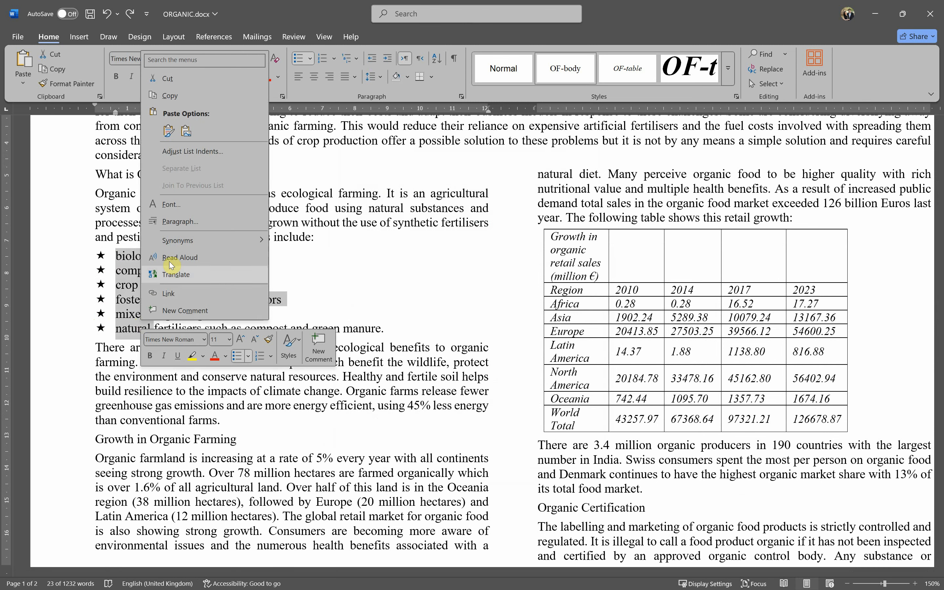
pyautogui.press('Escape')
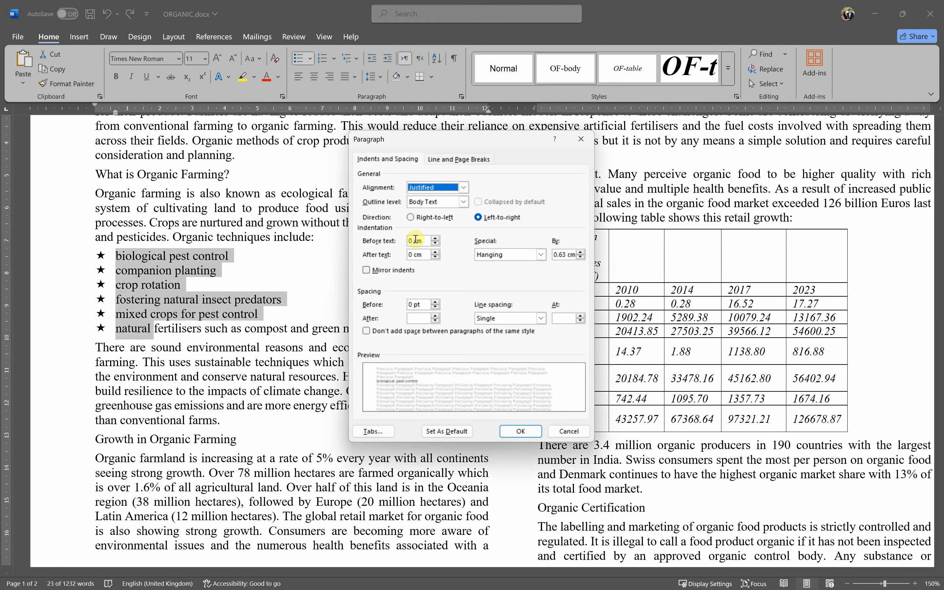
pyautogui.click(435, 238)
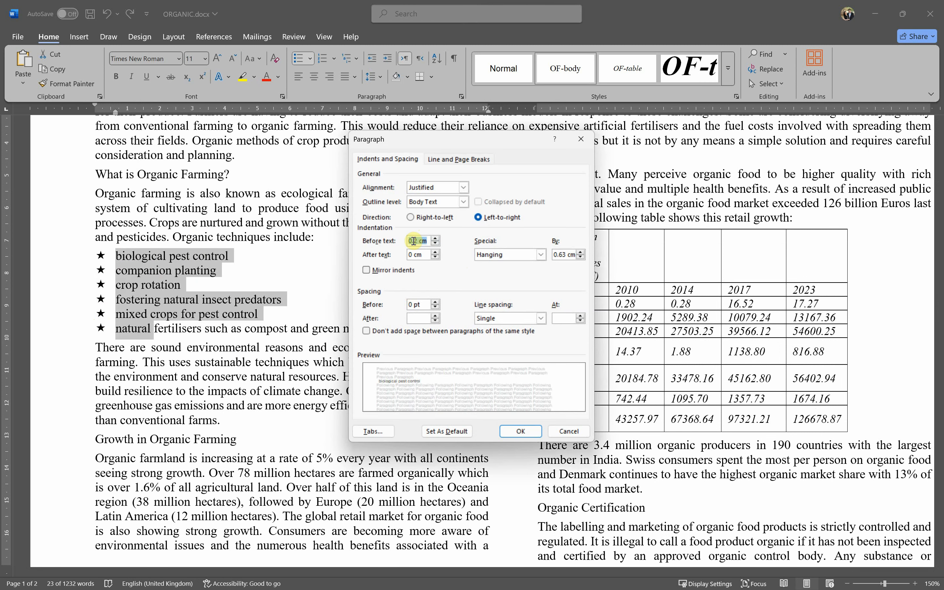
pyautogui.click(523, 433)
pyautogui.click(257, 409)
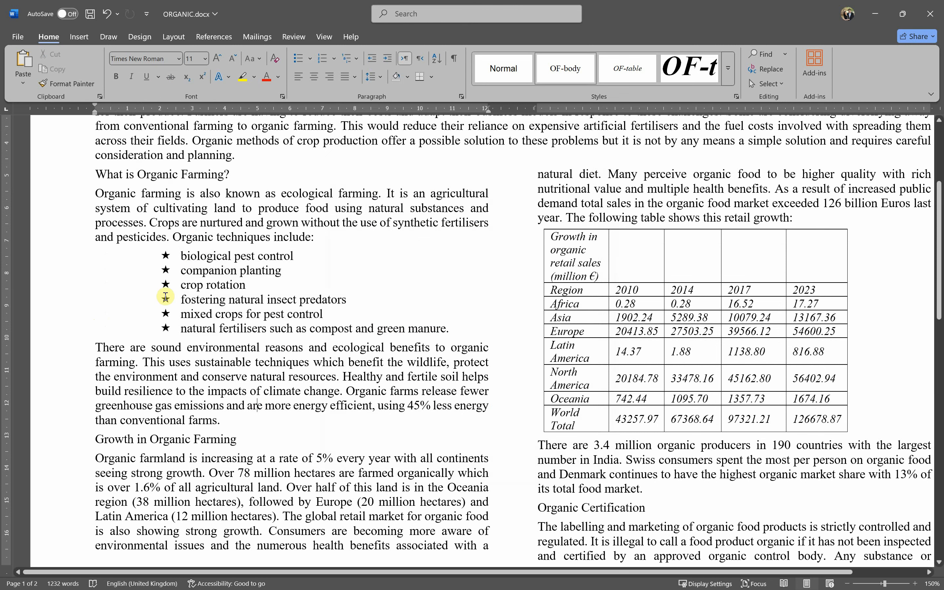
pyautogui.click(166, 299)
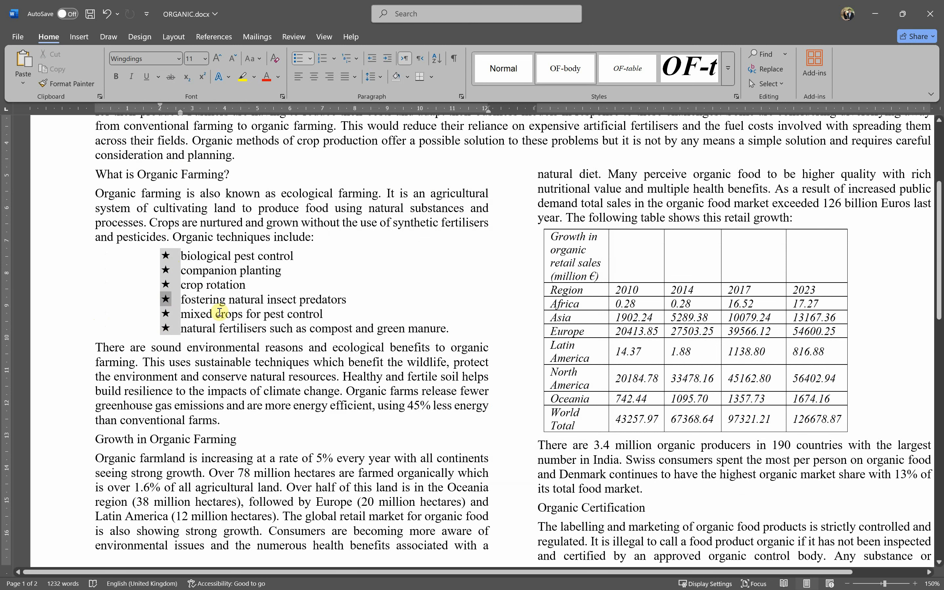
pyautogui.click(232, 338)
# - Switch to the question paper PDF in the browser and draw an ink tick beside question 6's indent requirement
pyautogui.hotkey('alt', 'Tab')
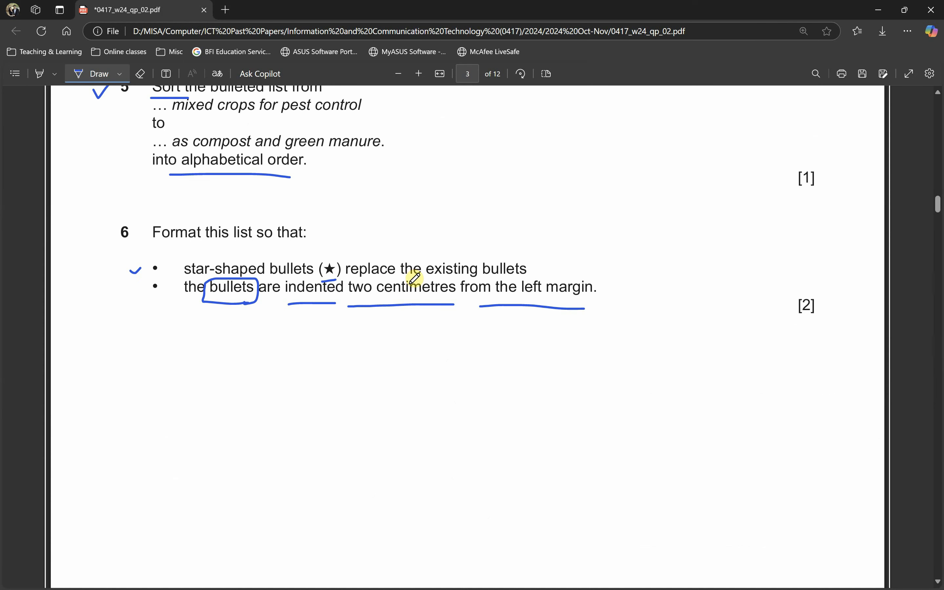
pyautogui.moveTo(133, 287); pyautogui.dragTo(160, 273)
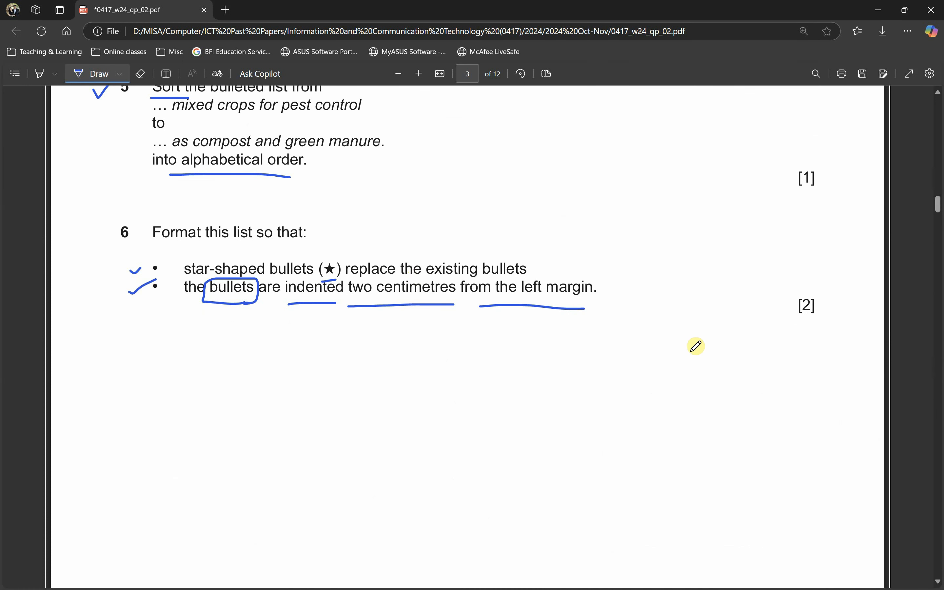
# - In question 7, underline "basing" and circle "default/normal paragraph style" with the drawing pen
pyautogui.scroll(-15, 600, 395)
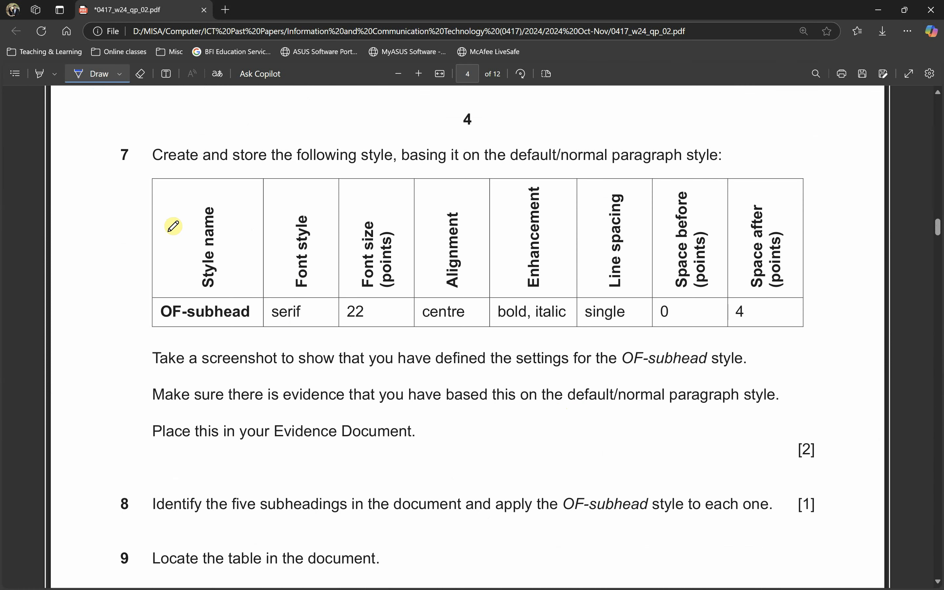
pyautogui.hotkey('alt', 'Tab')
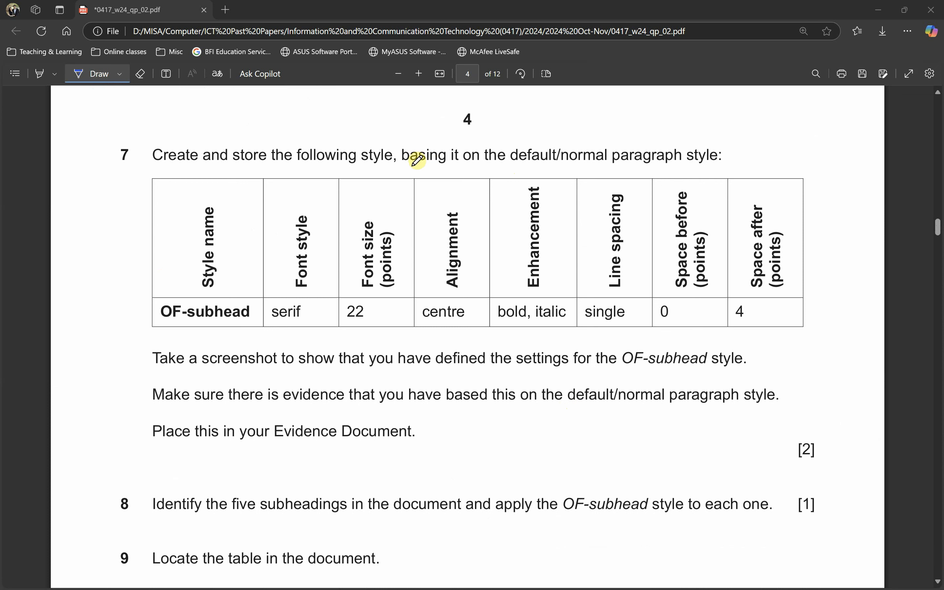
pyautogui.moveTo(413, 167); pyautogui.dragTo(451, 165)
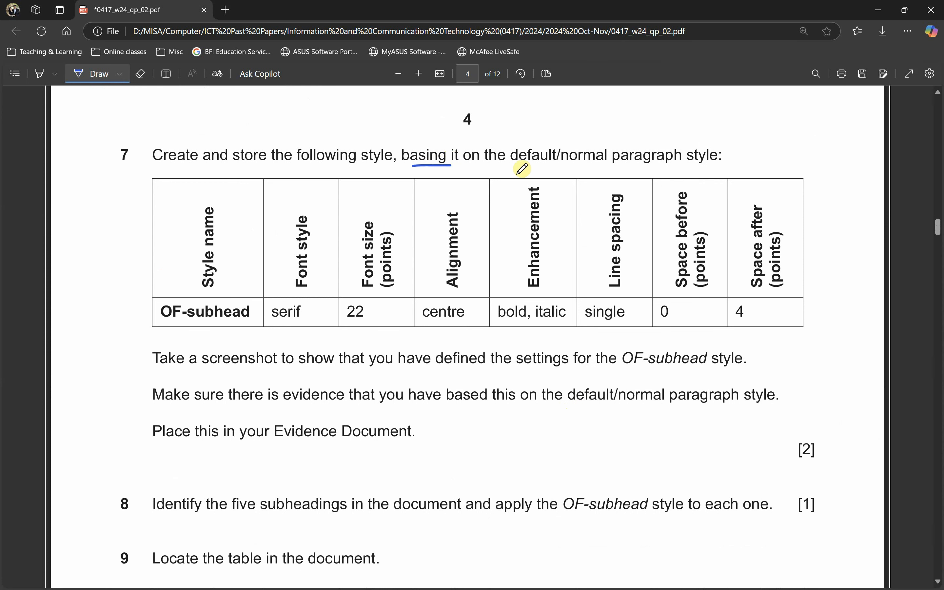
pyautogui.moveTo(517, 174)
pyautogui.mouseDown()
pyautogui.moveTo(702, 171)
pyautogui.moveTo(733, 163)
pyautogui.moveTo(731, 141)
pyautogui.moveTo(527, 124)
pyautogui.moveTo(507, 154)
pyautogui.moveTo(519, 175)
pyautogui.mouseUp()
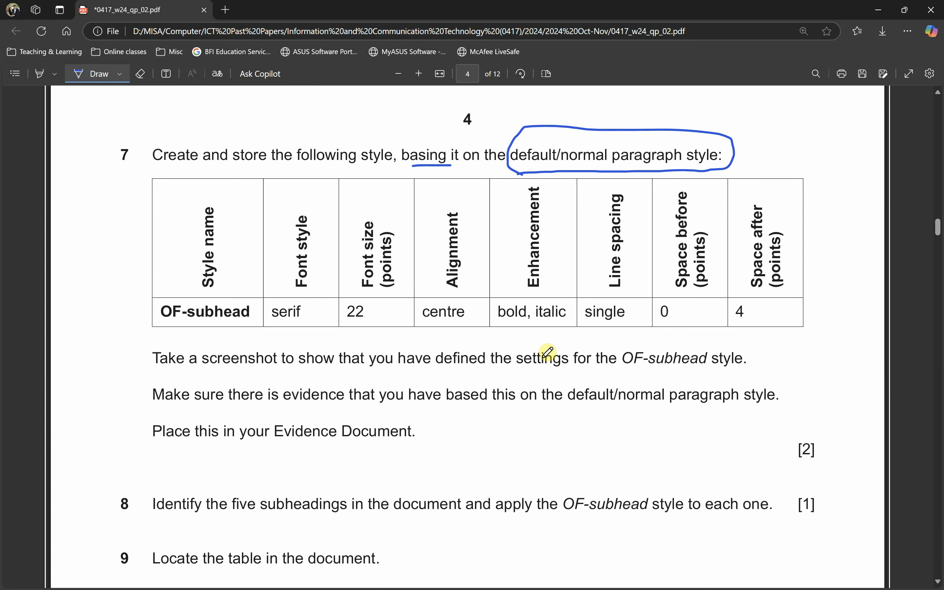
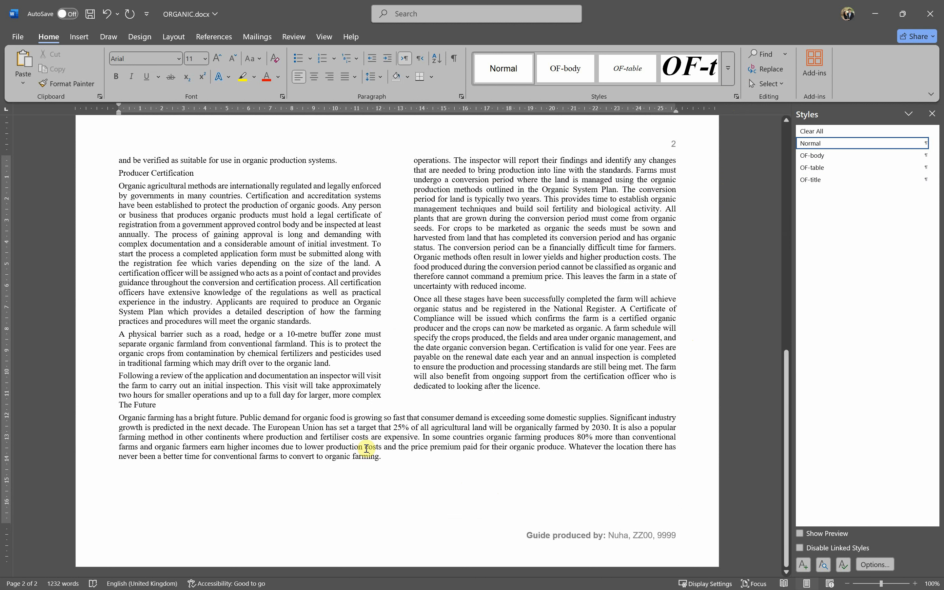
# - Switch to ORGANIC.docx in Word, place the cursor on the empty line after the last paragraph, and open the full settings for a new style
pyautogui.doubleClick(330, 446)
pyautogui.click(316, 293)
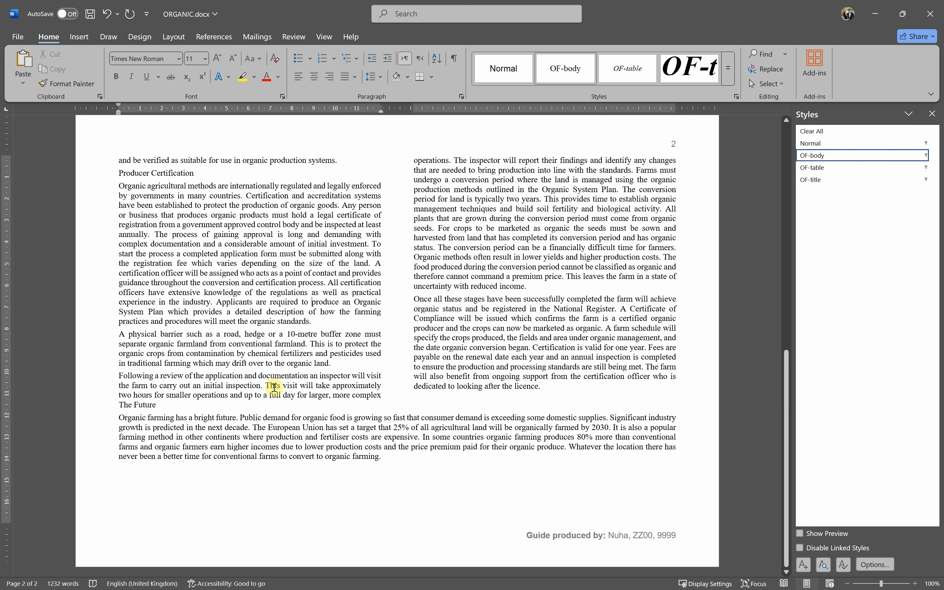
pyautogui.click(381, 507)
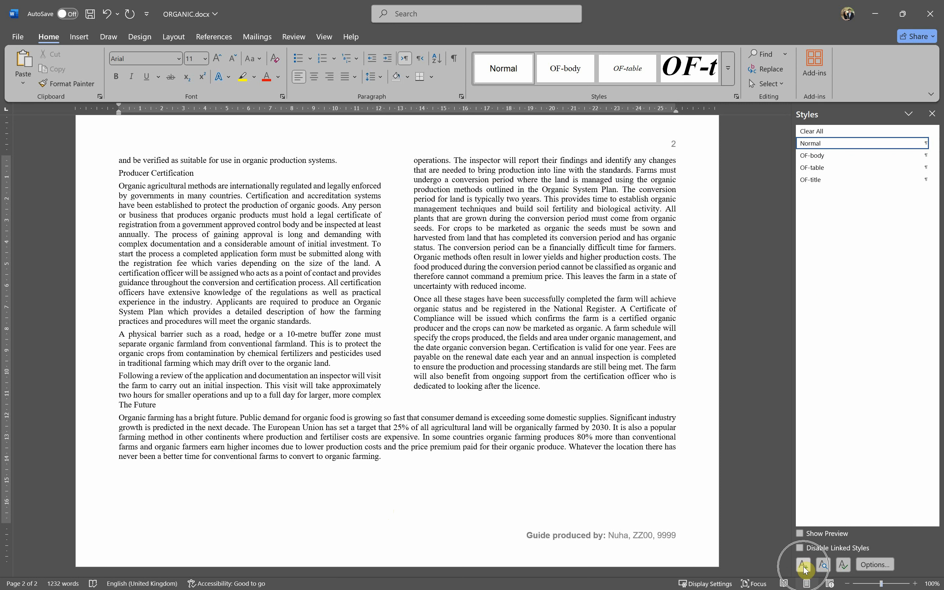
pyautogui.click(736, 97)
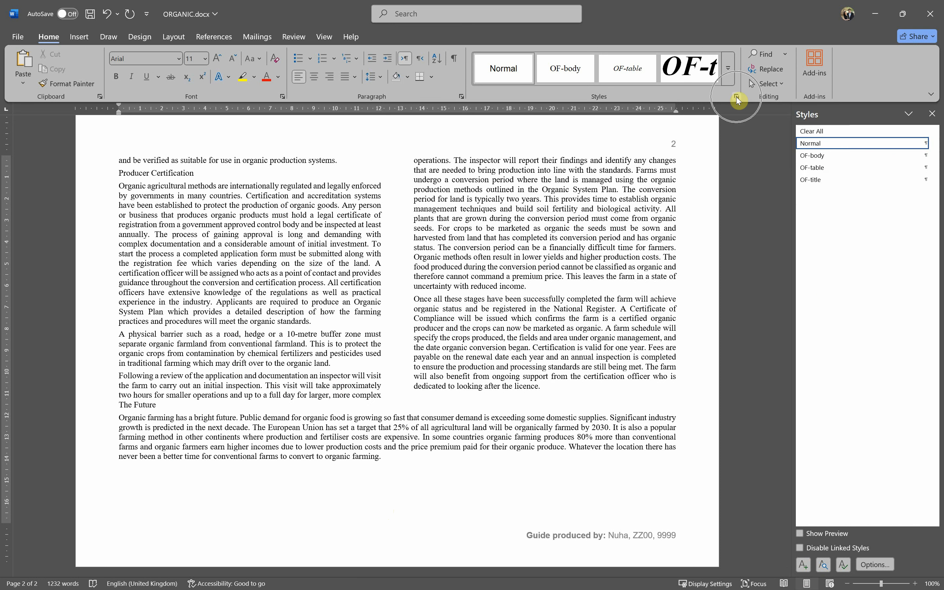
pyautogui.click(728, 76)
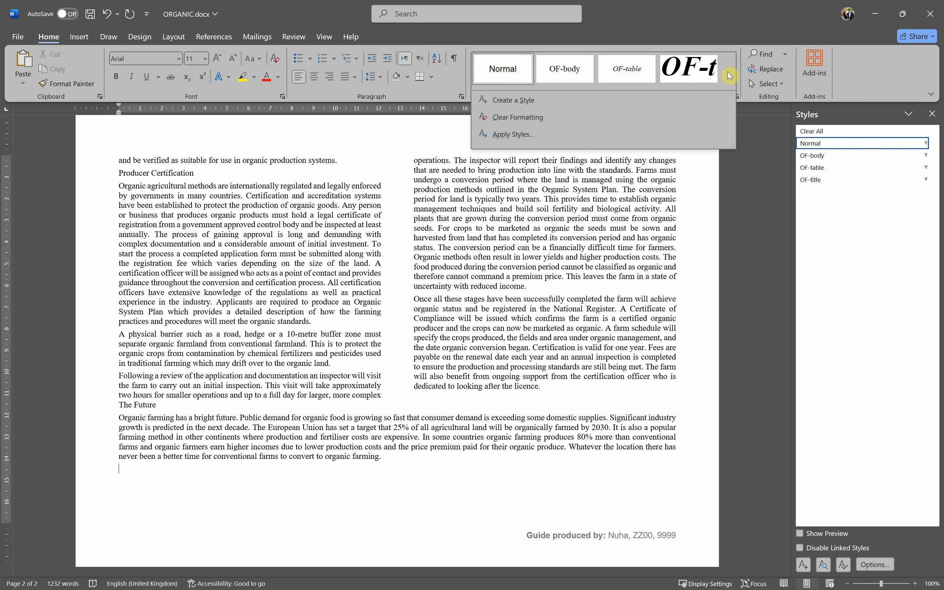
pyautogui.click(511, 103)
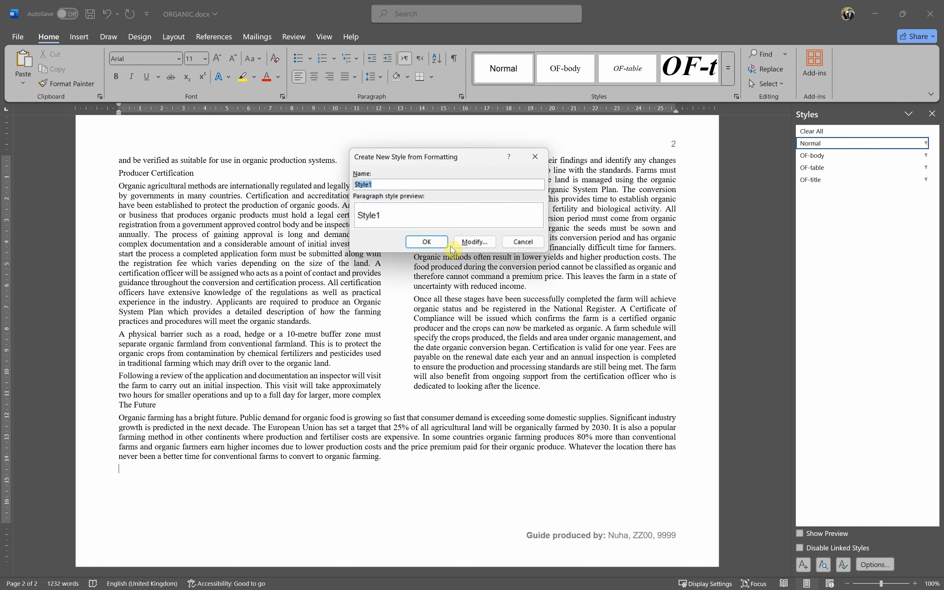
pyautogui.click(483, 242)
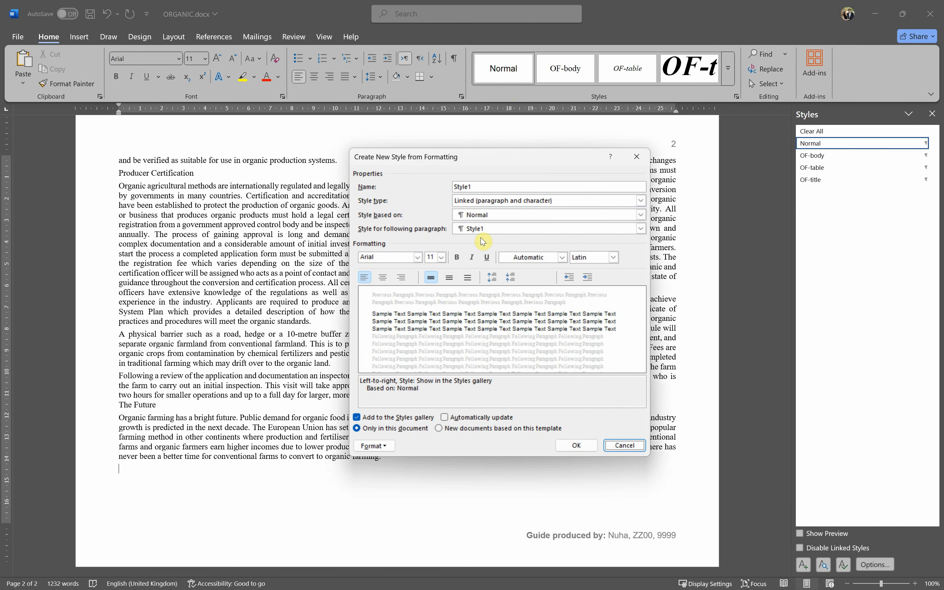
# - Name the new style OF-subhead, copying the name from the question paper's table, and base it on Normal
pyautogui.hotkey('alt', 'Tab')
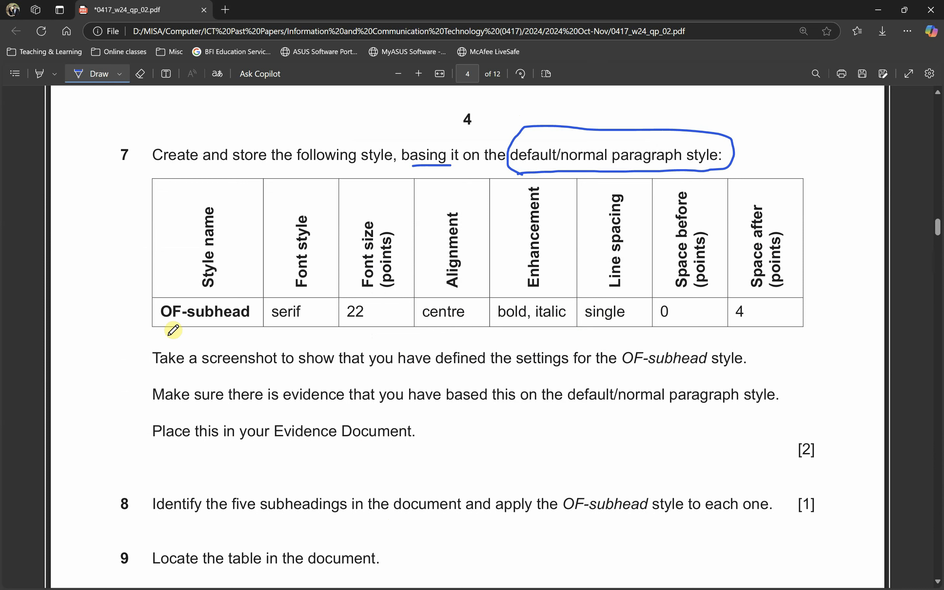
pyautogui.press('Escape')
pyautogui.moveTo(160, 312); pyautogui.dragTo(248, 311)
pyautogui.hotkey('ctrl', 'c')
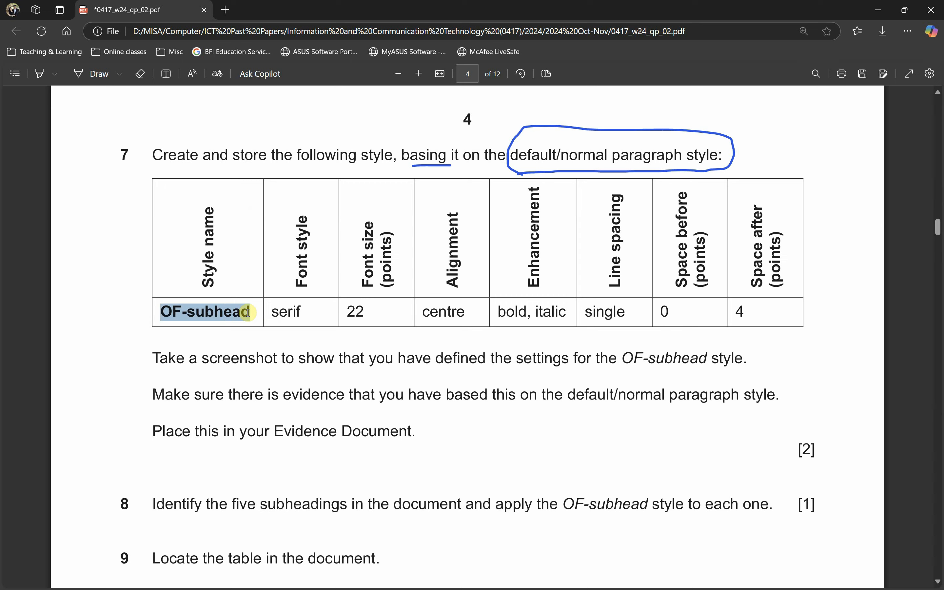
pyautogui.hotkey('alt', 'Tab')
pyautogui.doubleClick(487, 186)
pyautogui.hotkey('ctrl', 'v')
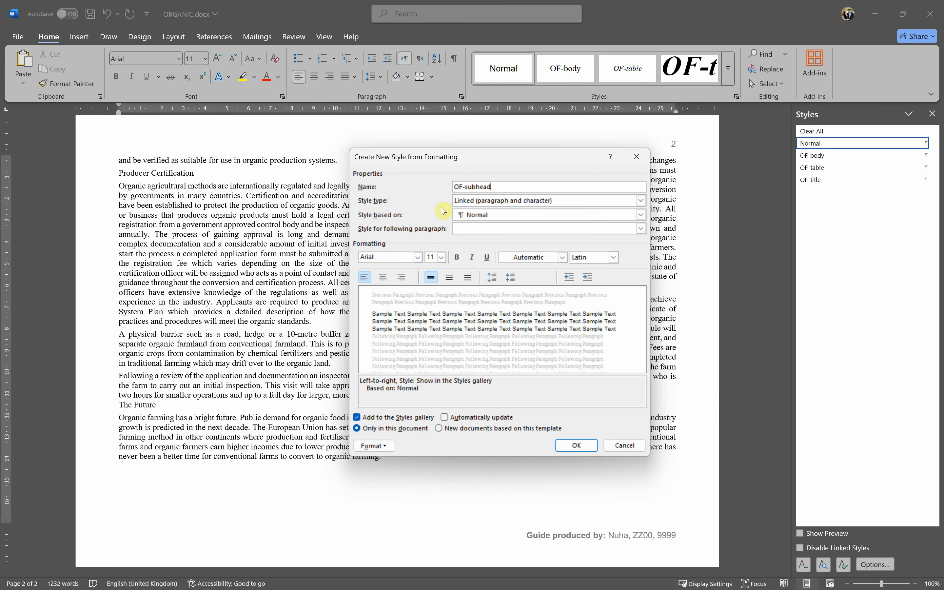
pyautogui.click(472, 216)
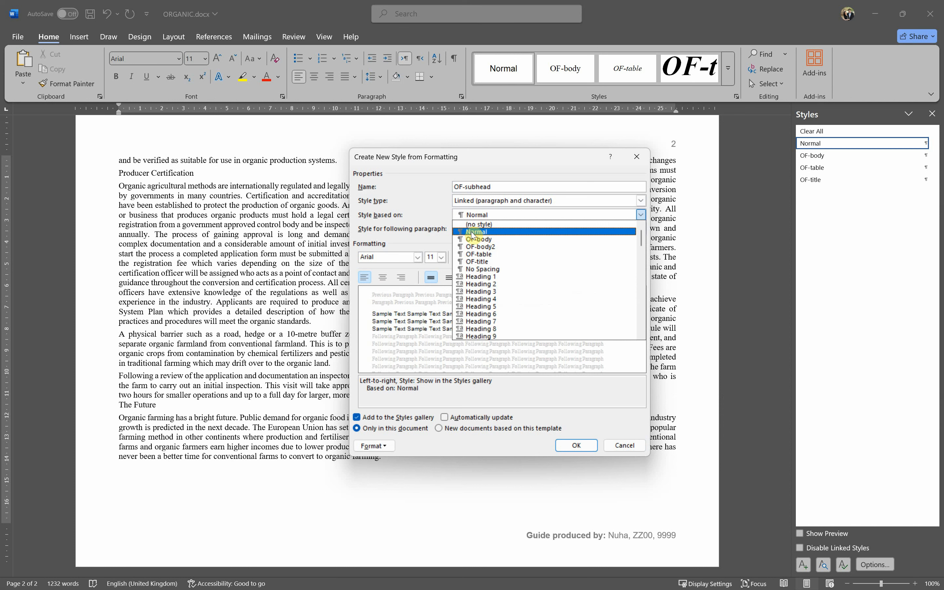
pyautogui.click(473, 232)
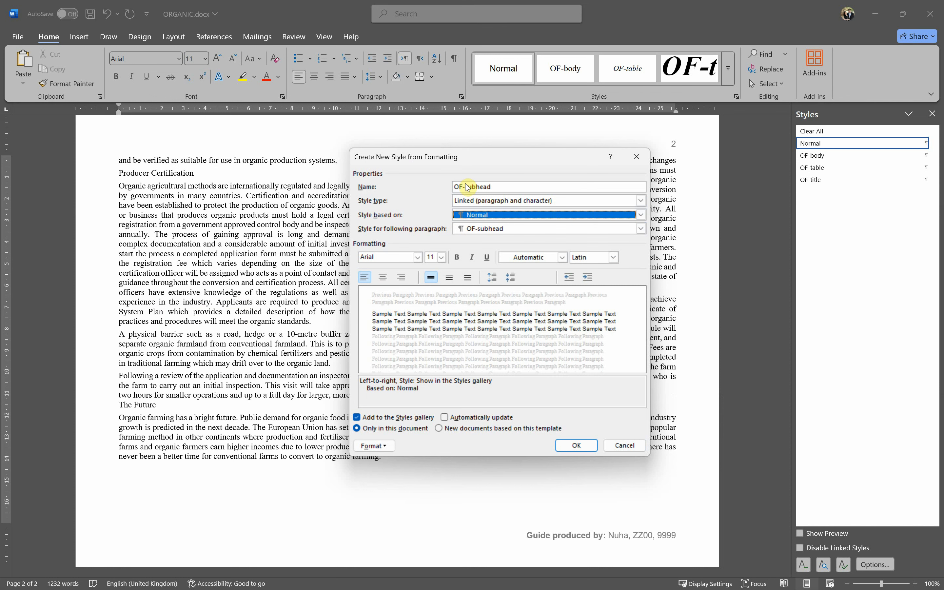
# - Set the new OF-subhead style's font to Times New Roman at 22 pt
pyautogui.hotkey('alt', 'Tab')
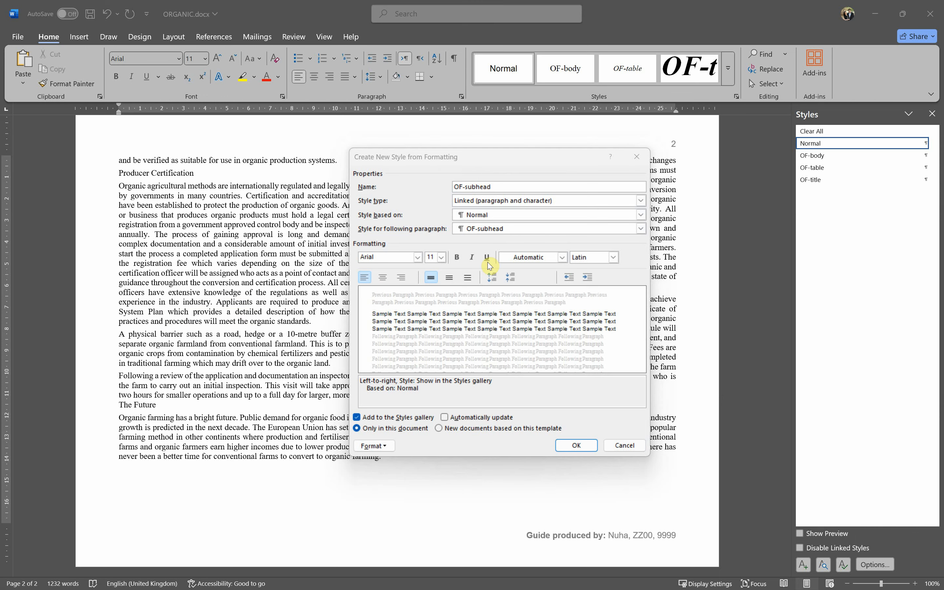
pyautogui.hotkey('alt', 'Tab')
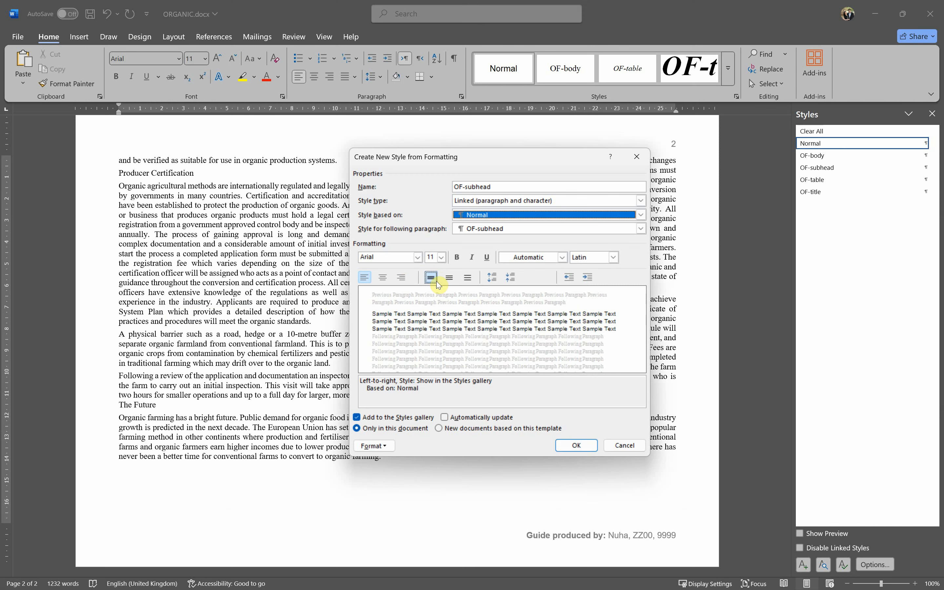
pyautogui.click(402, 260)
pyautogui.write('Times New Roman')
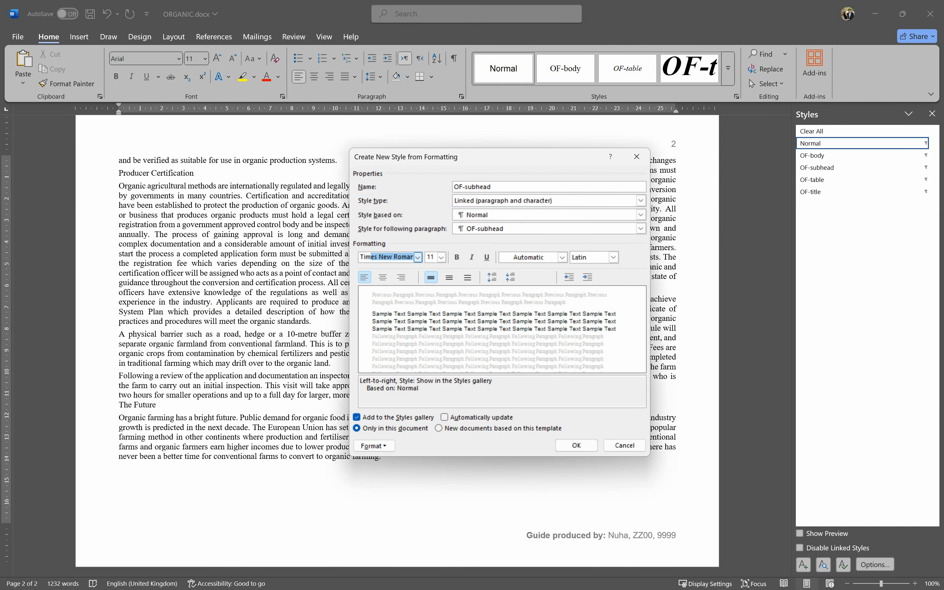
pyautogui.press('Return')
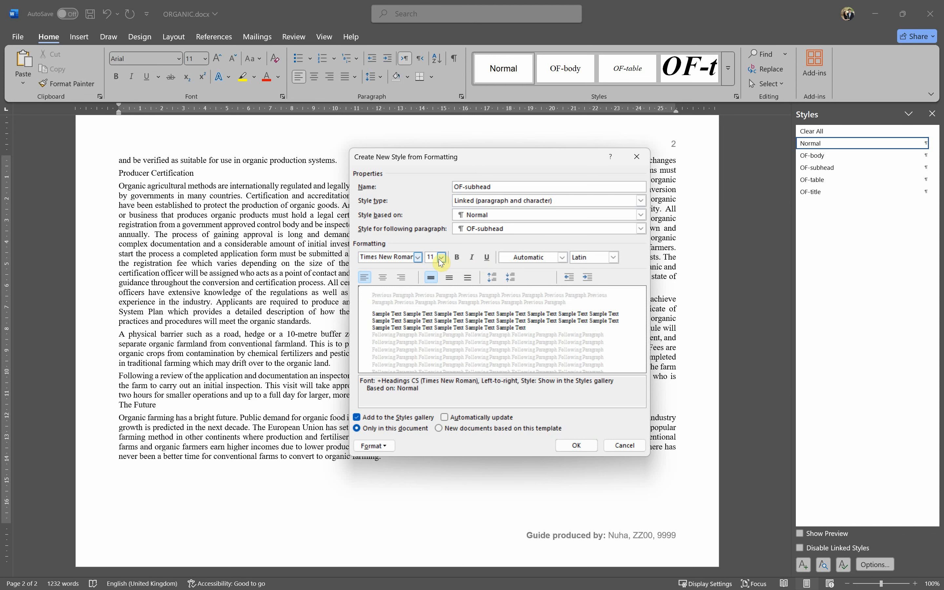
pyautogui.press('Tab')
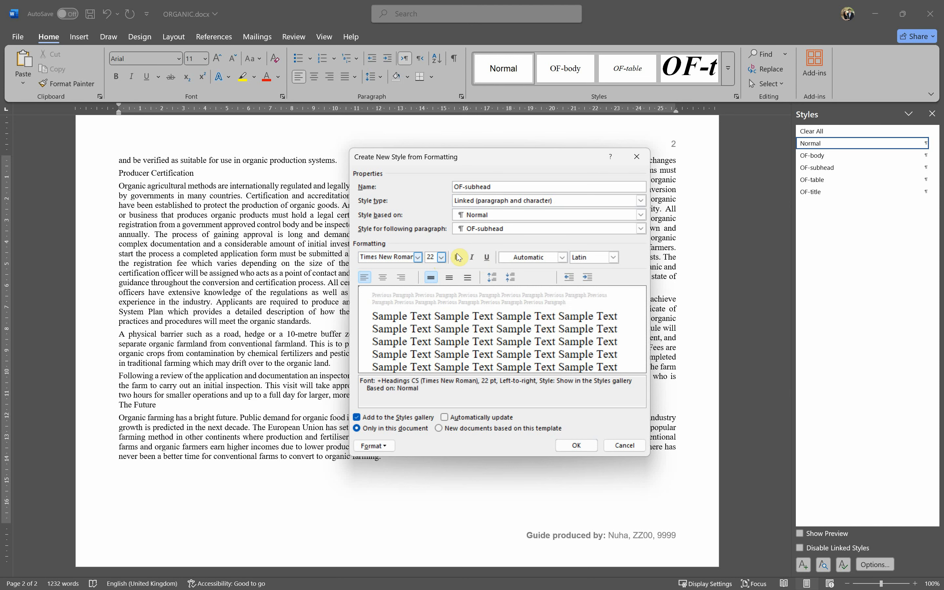
# - Check the required alignment and enhancement in the question paper, and make the OF-subhead style centred, bold and italic
pyautogui.hotkey('alt', 'Tab')
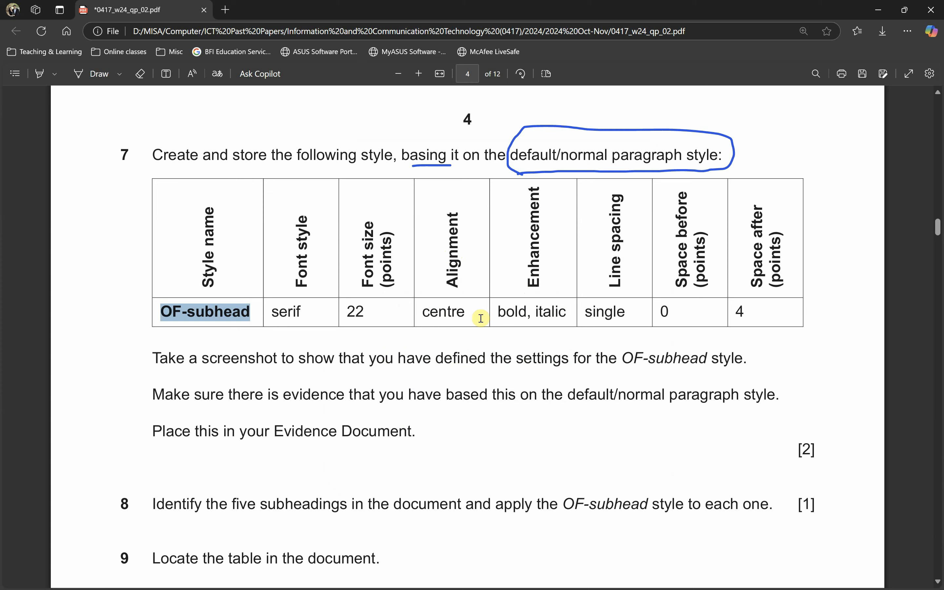
pyautogui.click(446, 316)
pyautogui.hotkey('alt', 'Tab')
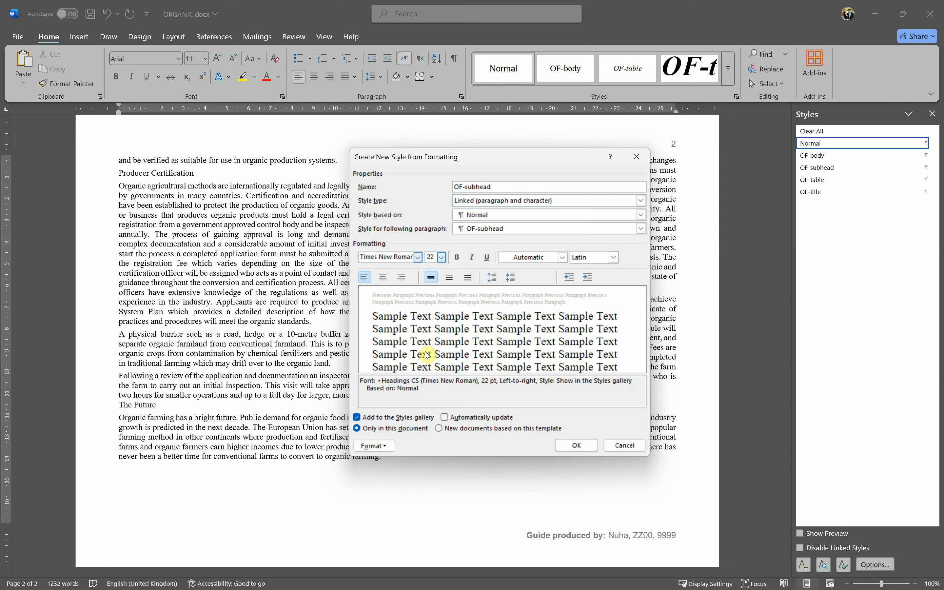
pyautogui.click(382, 276)
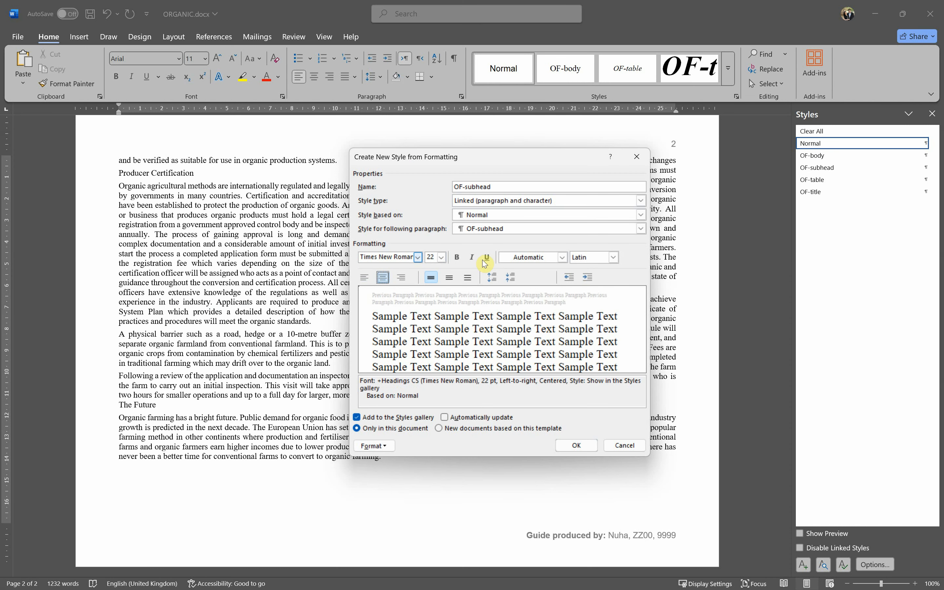
pyautogui.click(455, 257)
pyautogui.click(471, 257)
pyautogui.hotkey('alt', 'Tab')
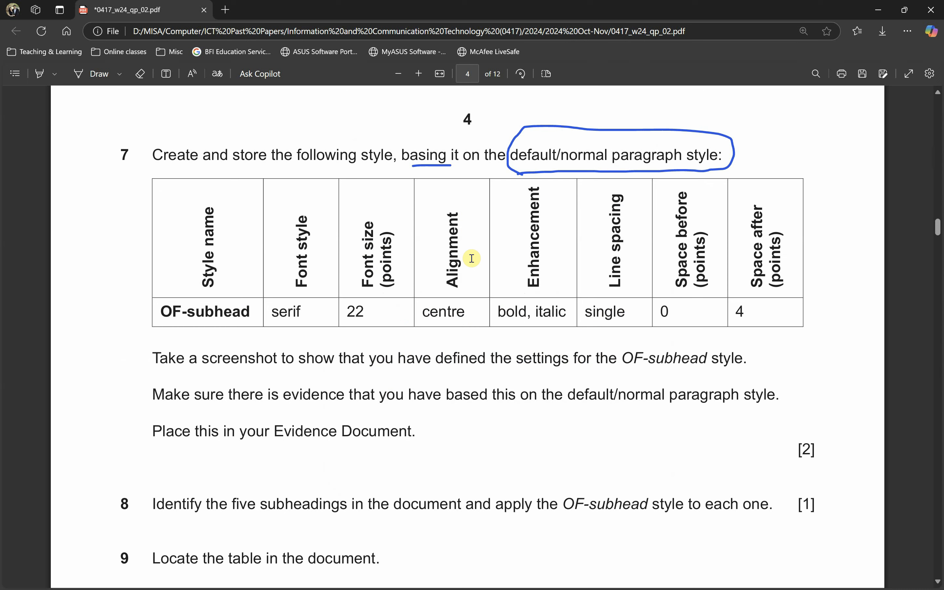
pyautogui.hotkey('alt', 'Tab')
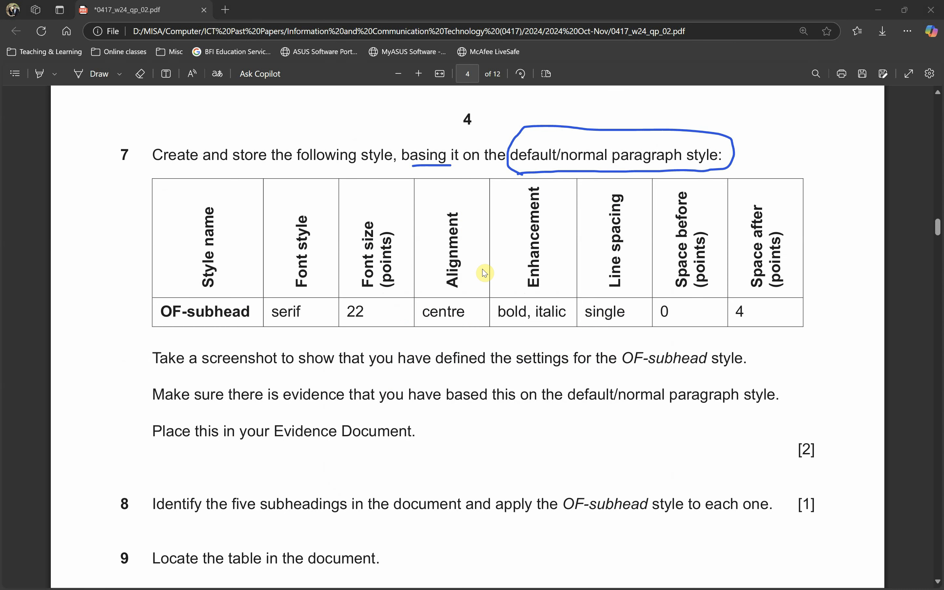
pyautogui.hotkey('alt', 'Tab')
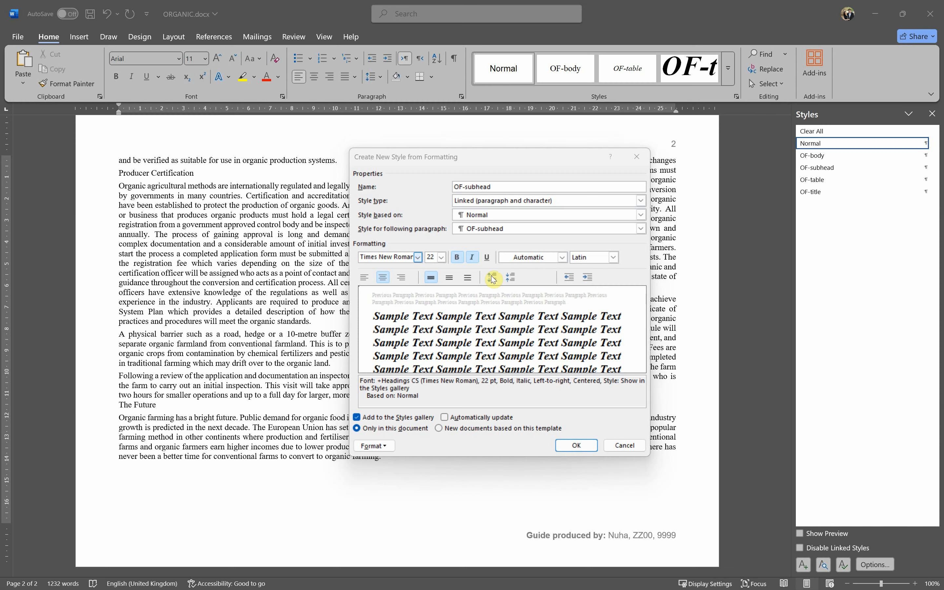
# - Following the question paper's table, set the OF-subhead style's paragraph spacing to 0 pt before and 4 pt after
pyautogui.hotkey('alt', 'Tab')
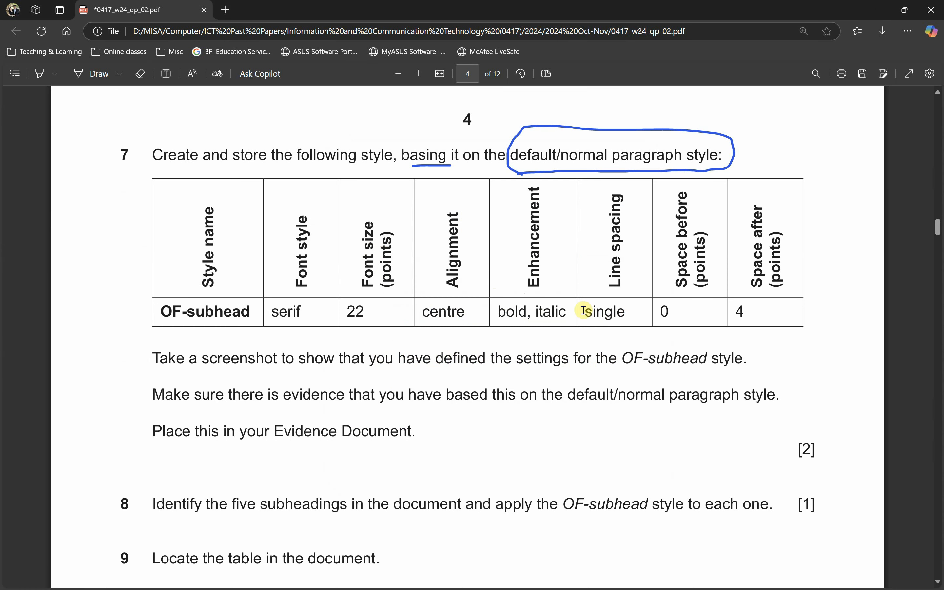
pyautogui.moveTo(584, 311); pyautogui.dragTo(747, 311)
pyautogui.hotkey('alt', 'Tab')
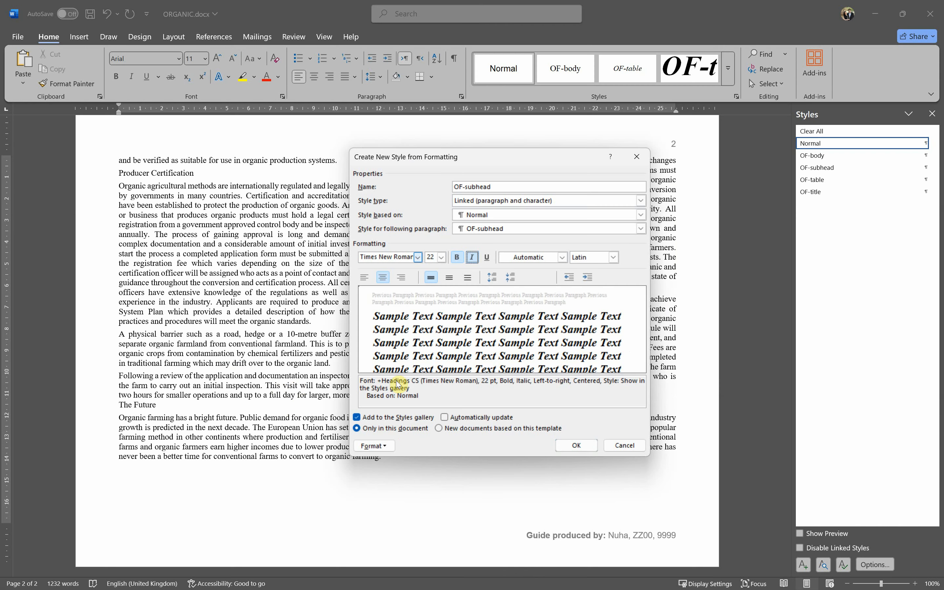
pyautogui.click(374, 445)
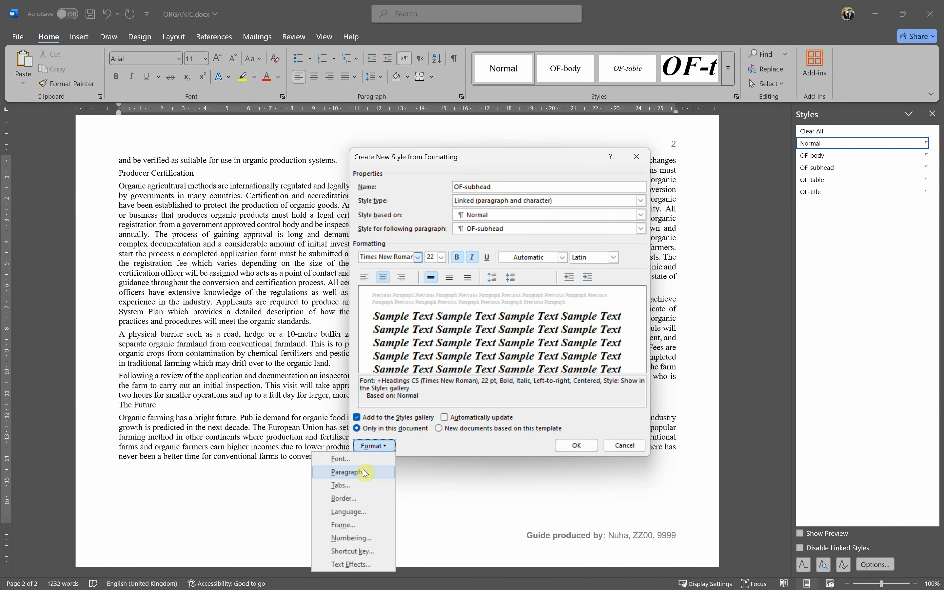
pyautogui.click(362, 467)
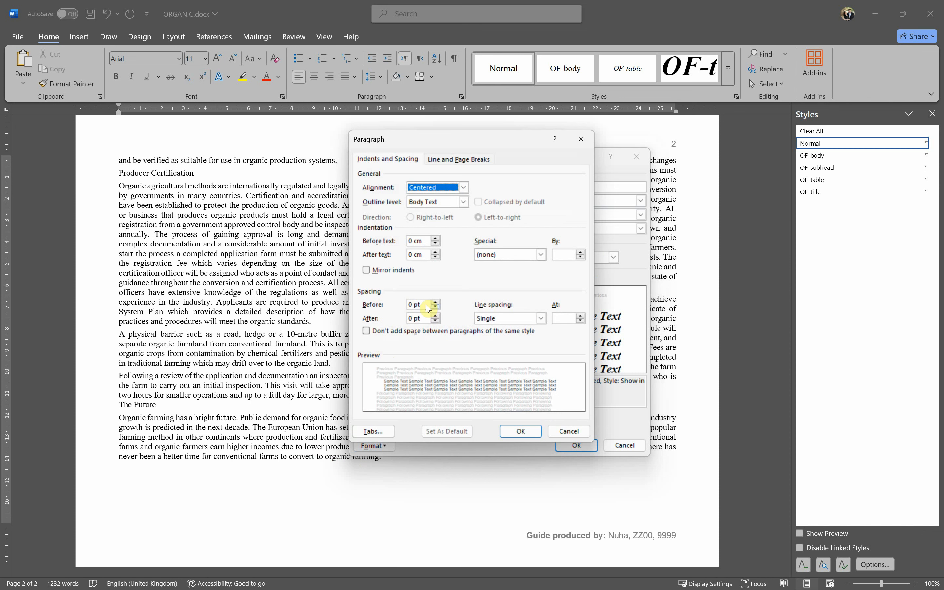
pyautogui.moveTo(418, 303); pyautogui.dragTo(397, 304)
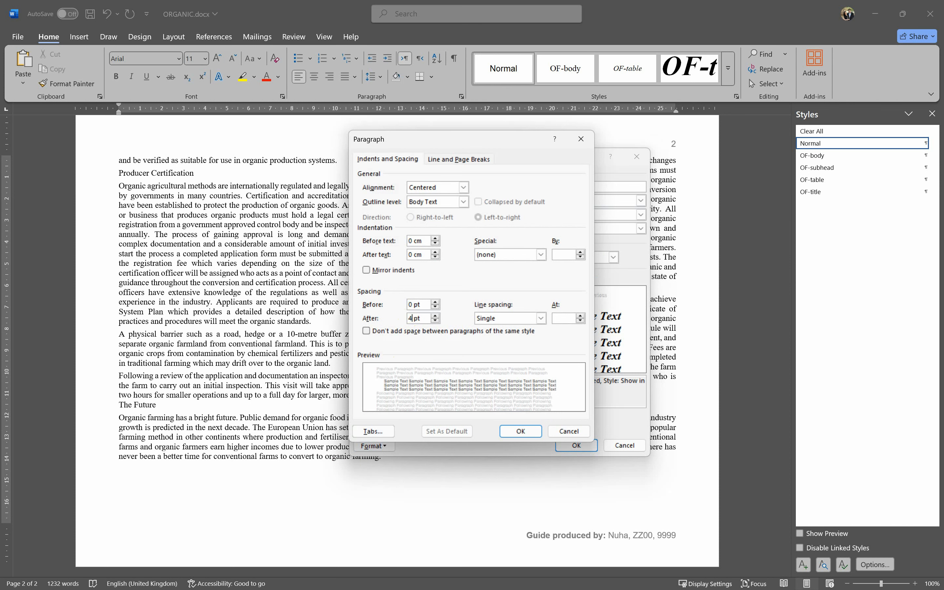
pyautogui.click(493, 320)
# - Check the required single line spacing in the question paper, confirm the paragraph settings and store the OF-subhead style
pyautogui.hotkey('alt', 'Tab')
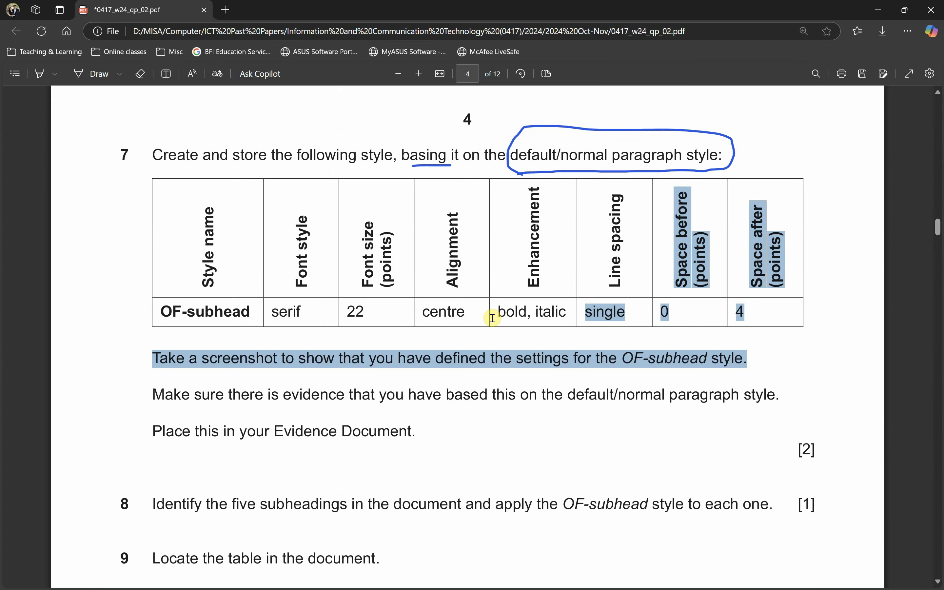
pyautogui.doubleClick(608, 320)
pyautogui.hotkey('alt', 'Tab')
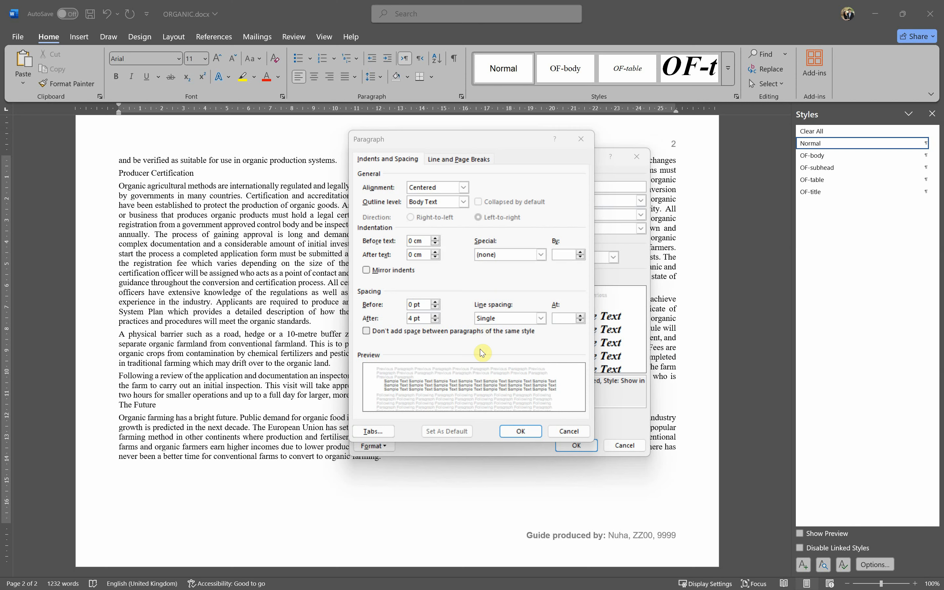
pyautogui.click(521, 435)
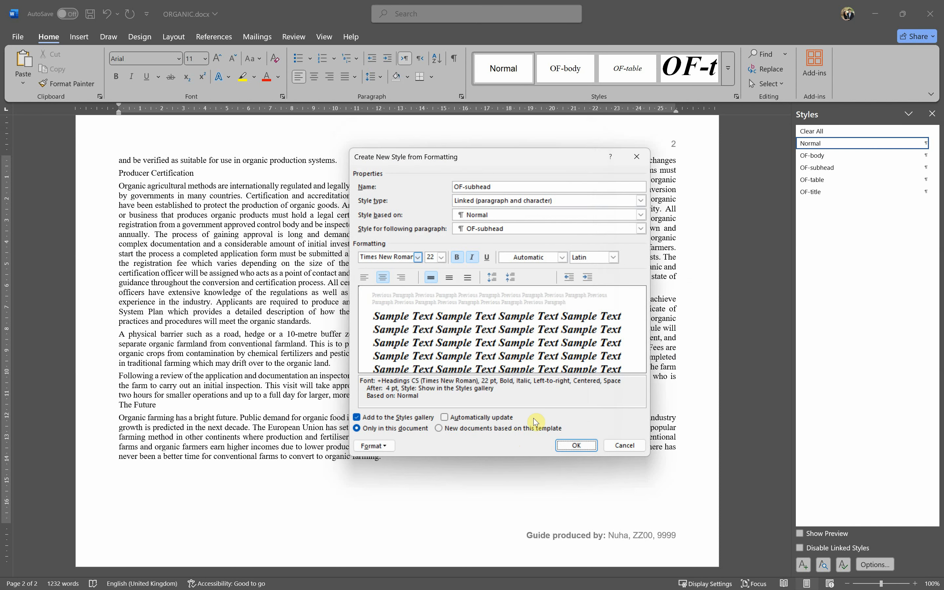
pyautogui.click(557, 448)
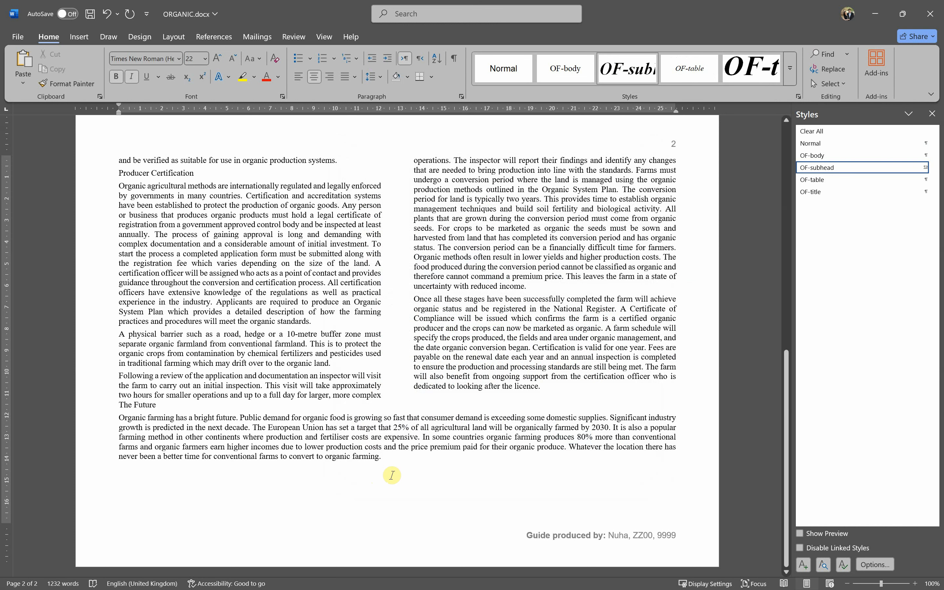
# - Switch to the question paper PDF in the browser and draw an ink tick beside question 7
pyautogui.hotkey('alt', 'Tab')
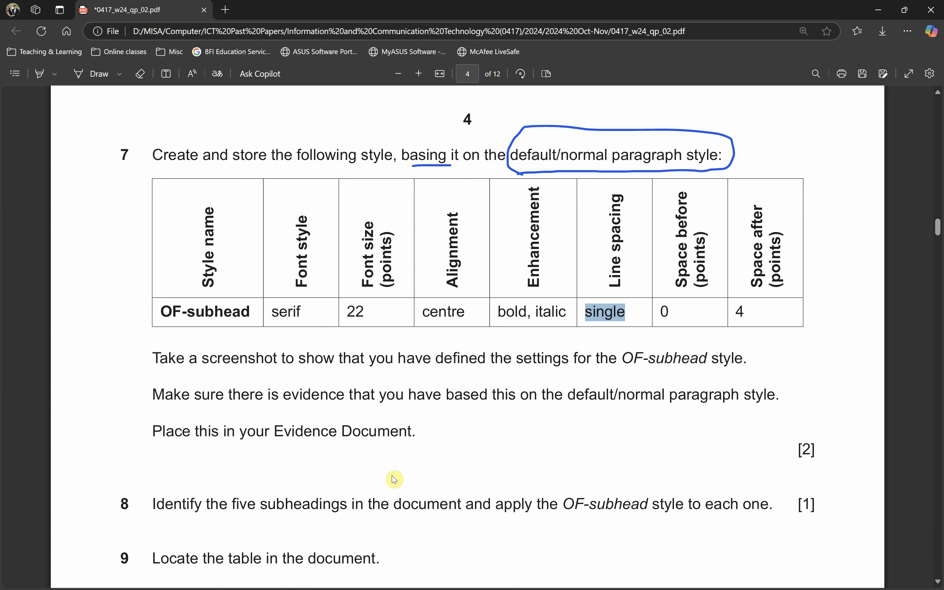
pyautogui.scroll(-2, 394, 479)
pyautogui.click(94, 77)
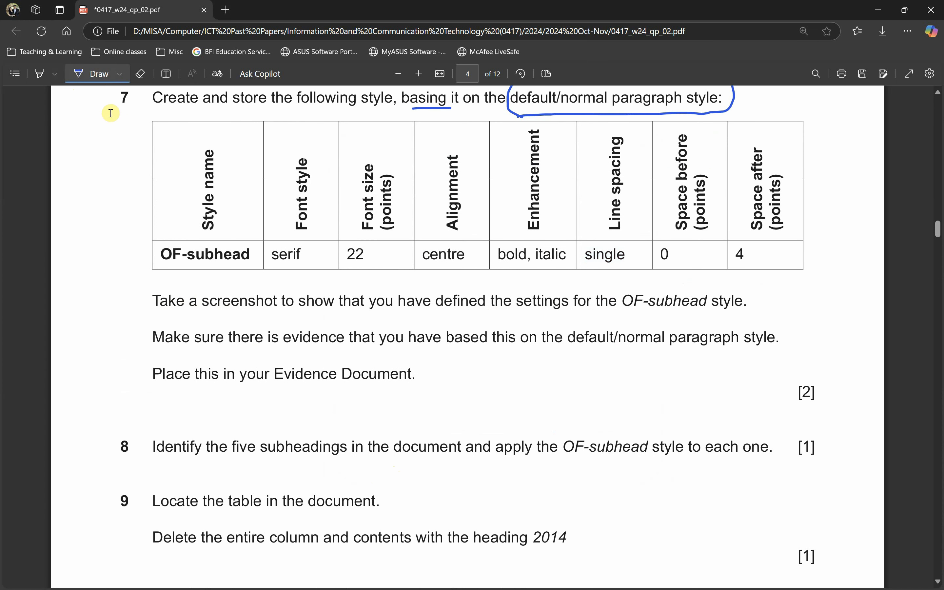
pyautogui.moveTo(120, 113); pyautogui.dragTo(146, 99)
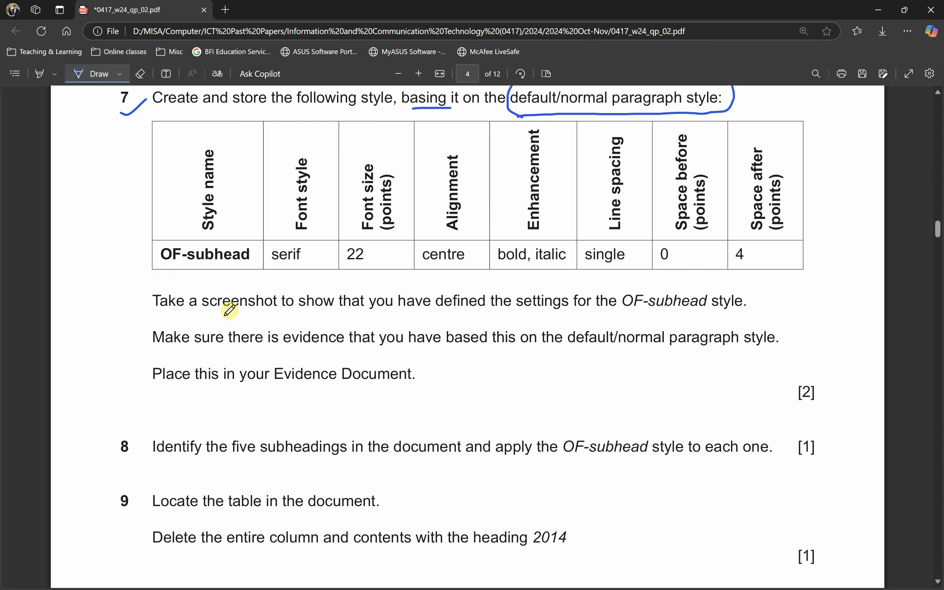
# - Underline "screenshot", "OF-subhead" and "Evidence Document" in question 7, and draw an arrow from the circled paragraph style to the evidence sentence
pyautogui.moveTo(202, 313); pyautogui.dragTo(270, 313)
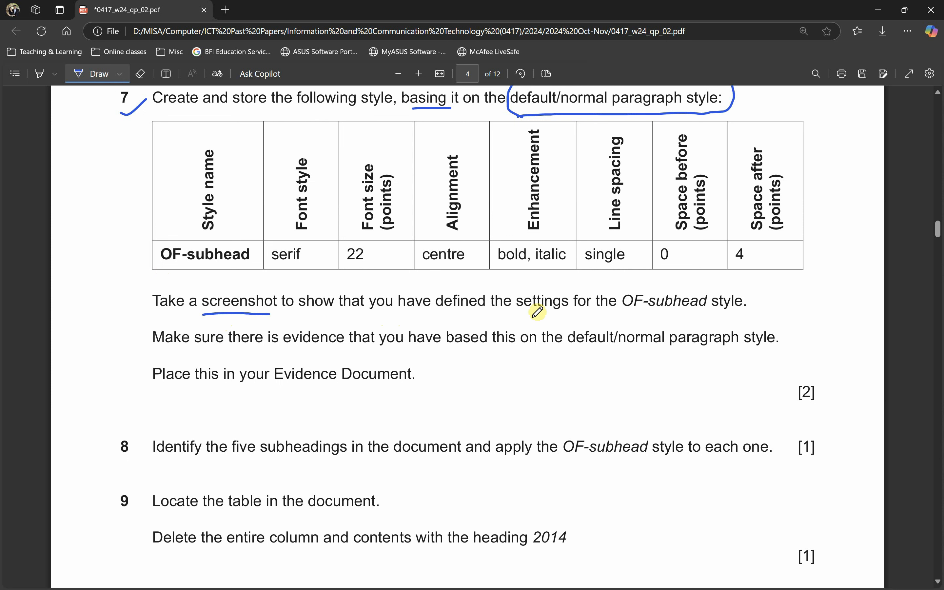
pyautogui.moveTo(620, 317); pyautogui.dragTo(717, 316)
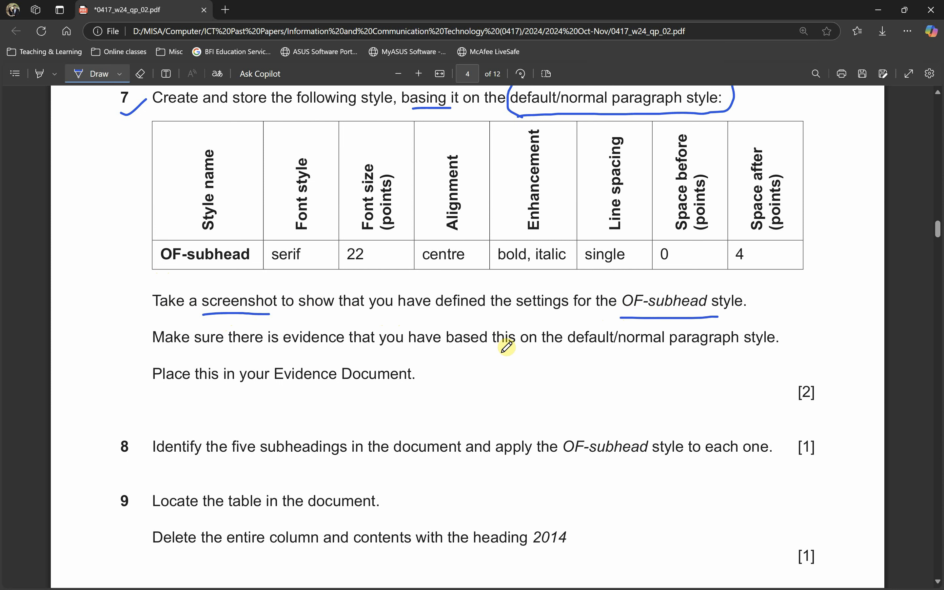
pyautogui.moveTo(734, 100)
pyautogui.mouseDown()
pyautogui.moveTo(797, 124)
pyautogui.moveTo(835, 273)
pyautogui.moveTo(788, 345)
pyautogui.mouseUp()
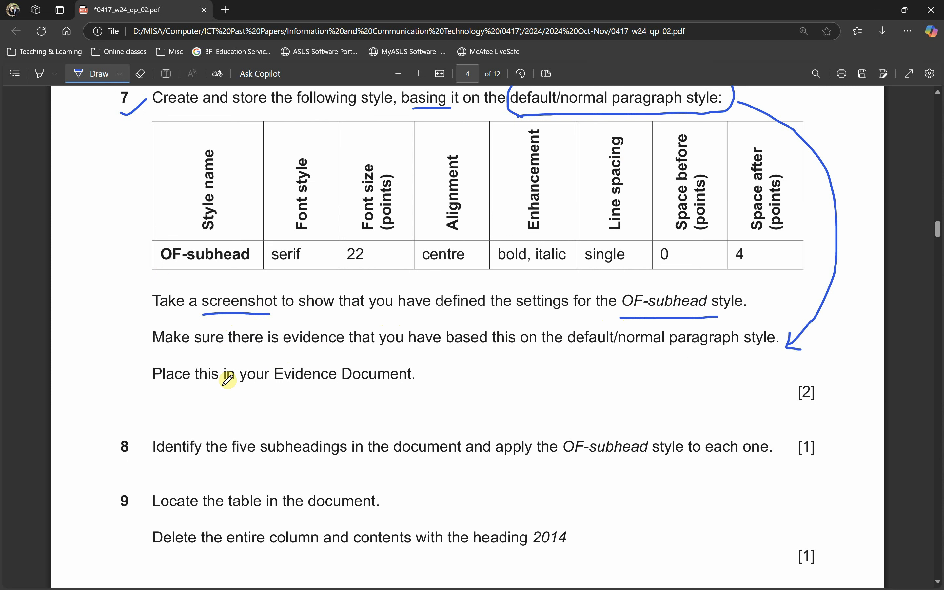
pyautogui.moveTo(287, 391); pyautogui.dragTo(360, 392)
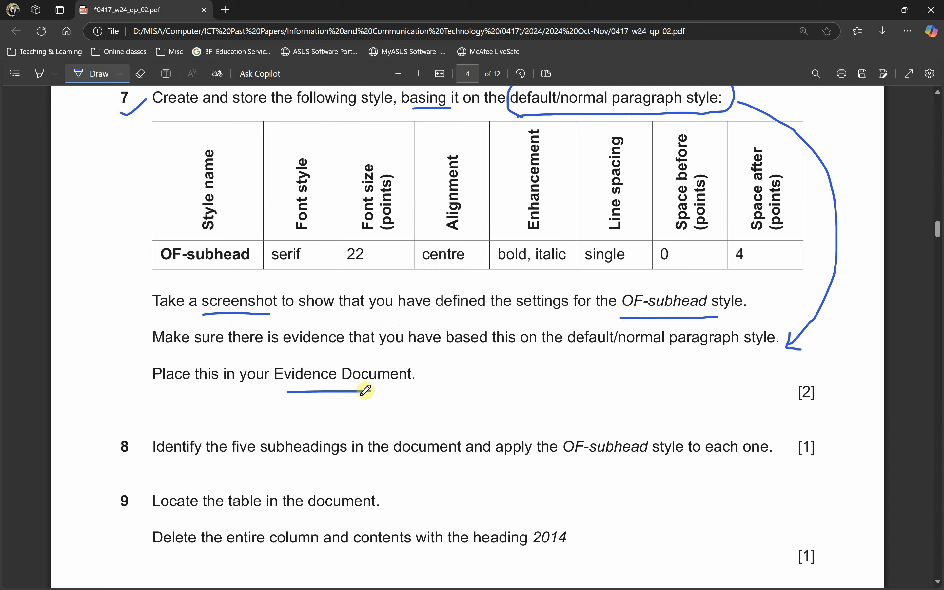
# - Switch to ORGANIC.docx in Word, open the OF-subhead style for modification and highlight its formatting summary
pyautogui.hotkey('alt', 'Tab')
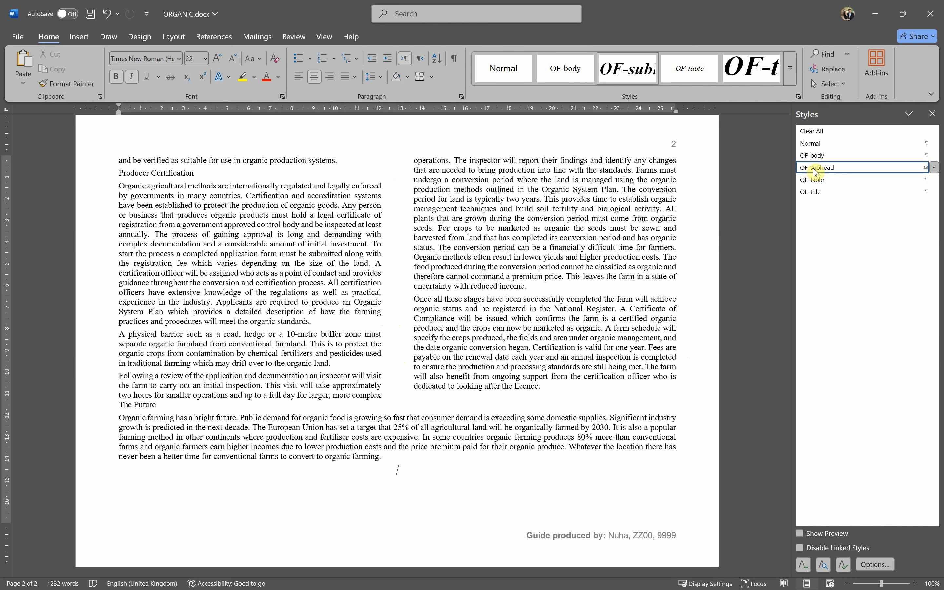
pyautogui.rightClick(814, 171)
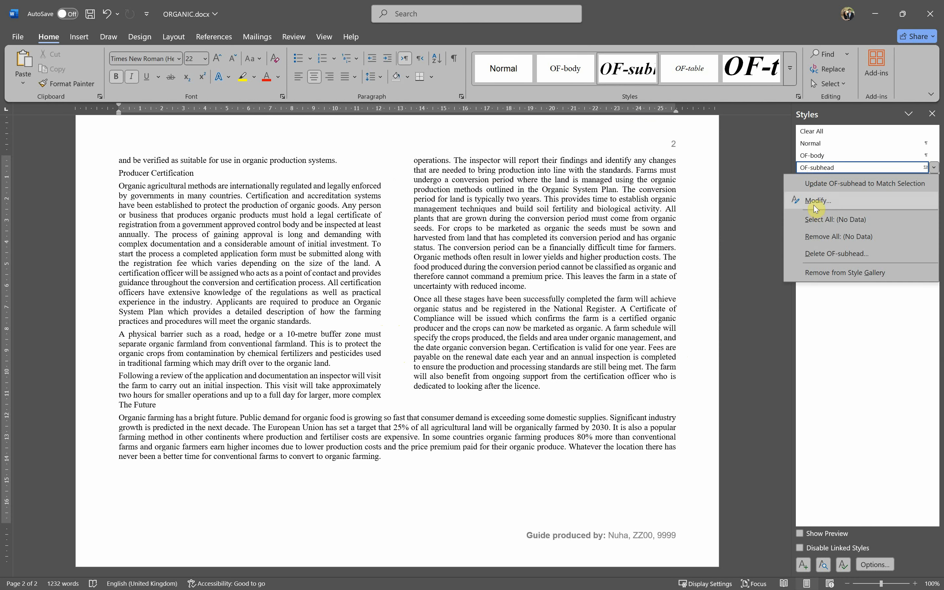
pyautogui.click(814, 200)
pyautogui.moveTo(551, 167); pyautogui.dragTo(459, 166)
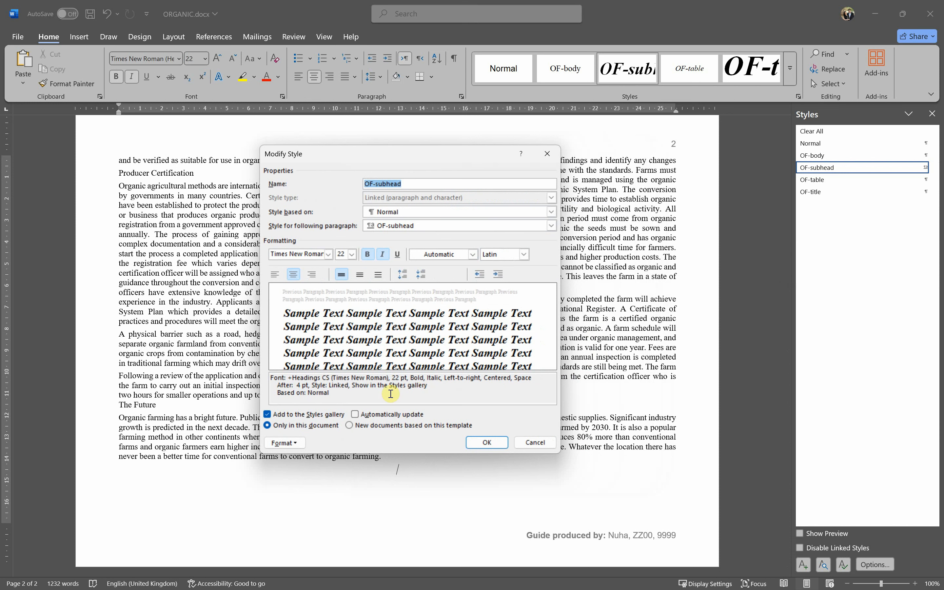
pyautogui.moveTo(328, 393); pyautogui.dragTo(269, 378)
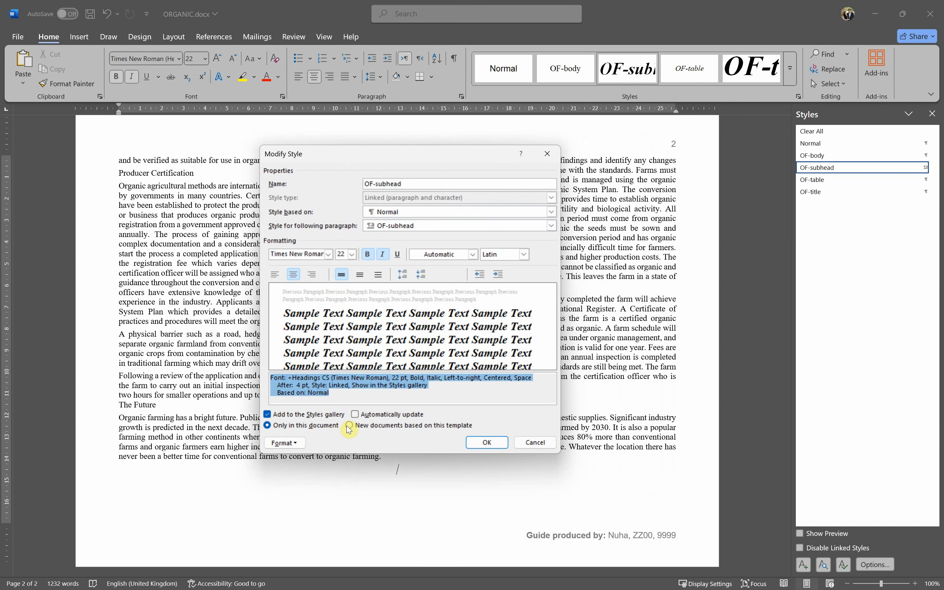
pyautogui.click(345, 393)
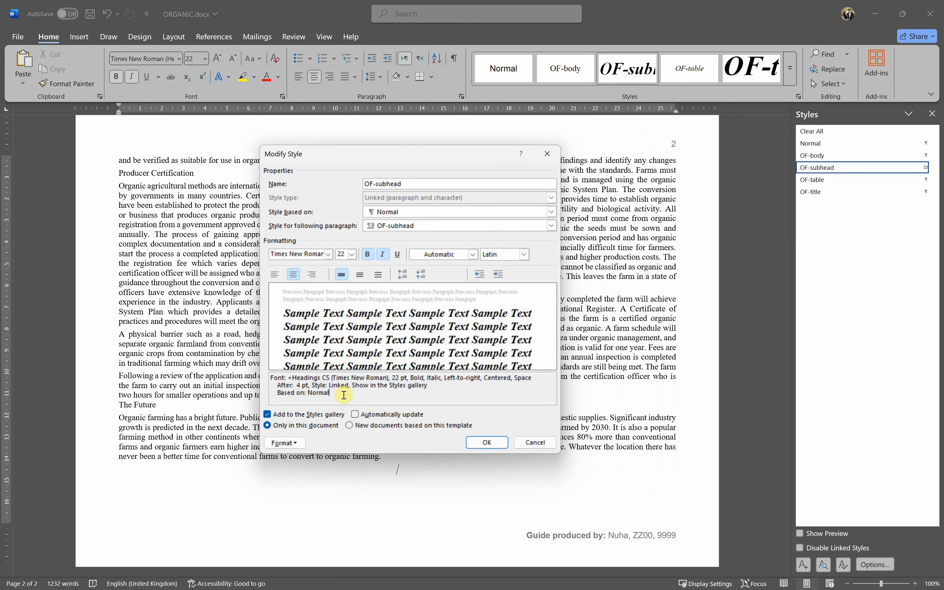
# - Examine the OF-subhead style's paragraph spacing settings and close them without changes
pyautogui.click(284, 442)
pyautogui.click(254, 469)
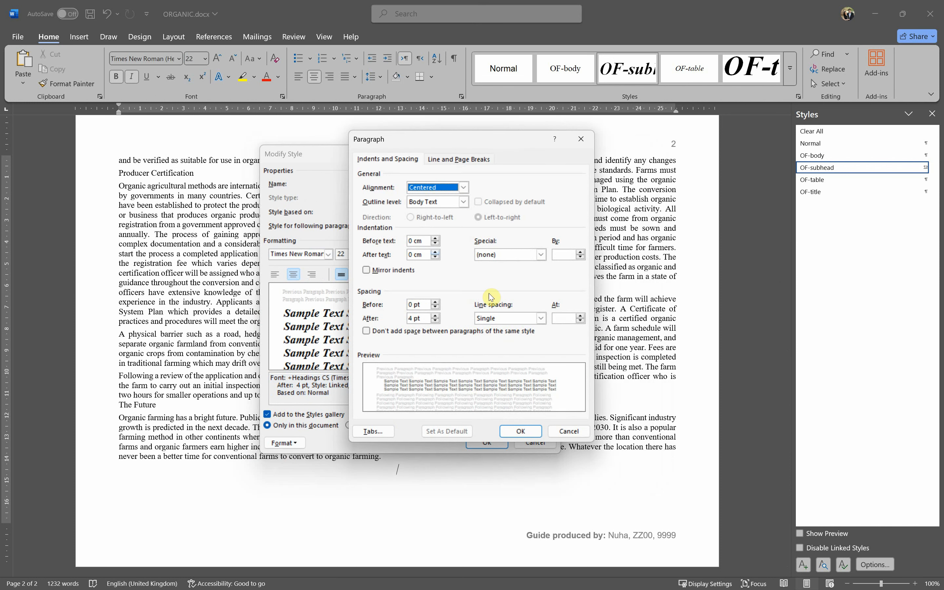
pyautogui.click(569, 431)
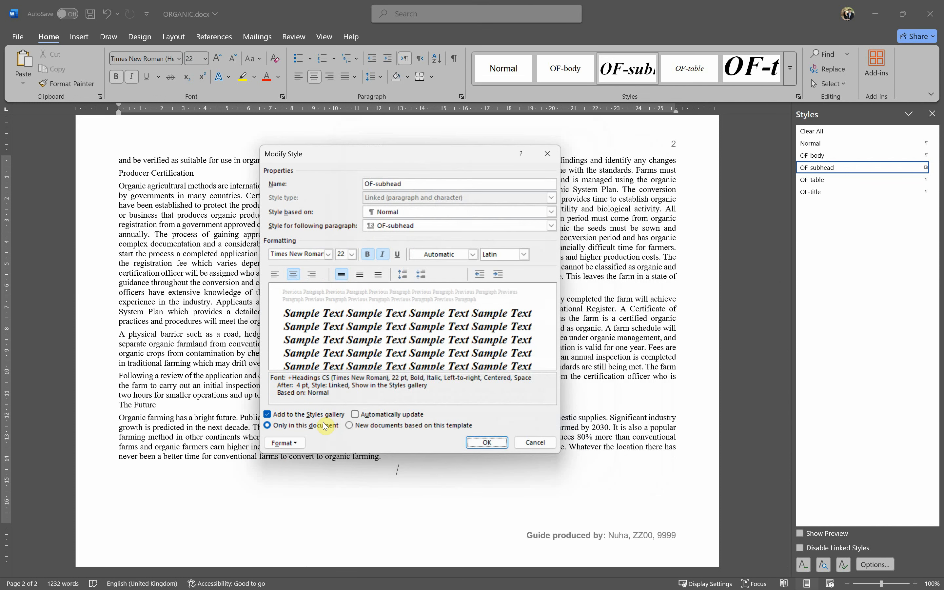
# - Highlight the spacing and based-on lines of the style summary, clear the selection and reposition the Modify Style dialog
pyautogui.moveTo(337, 396); pyautogui.dragTo(269, 387)
pyautogui.click(370, 401)
pyautogui.moveTo(431, 154); pyautogui.dragTo(485, 159)
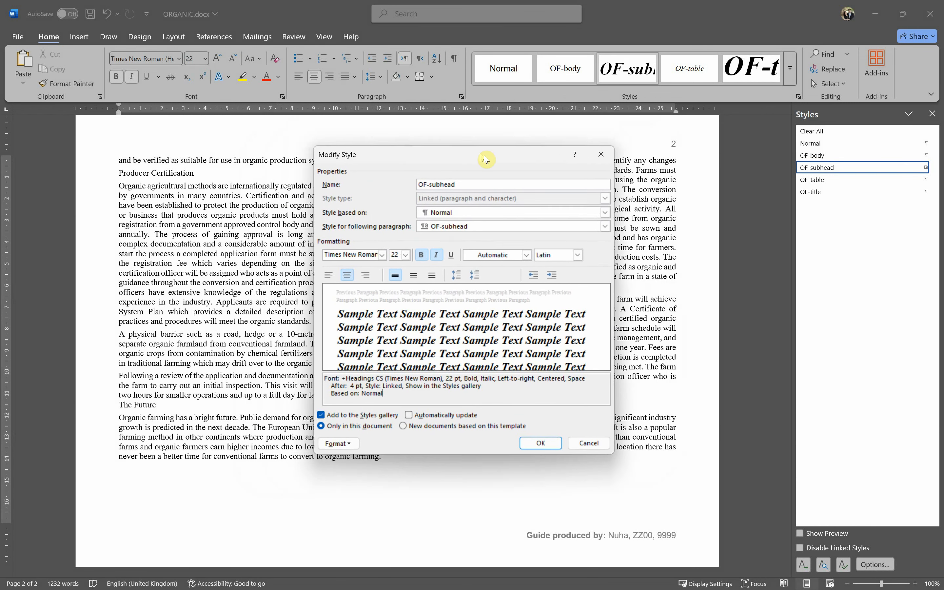
# - Close the Modify Style dialog unchanged, switch to EVIDENCE9999.docx and paste the style screenshot below the "Step 7 evidence:" heading
pyautogui.click(601, 154)
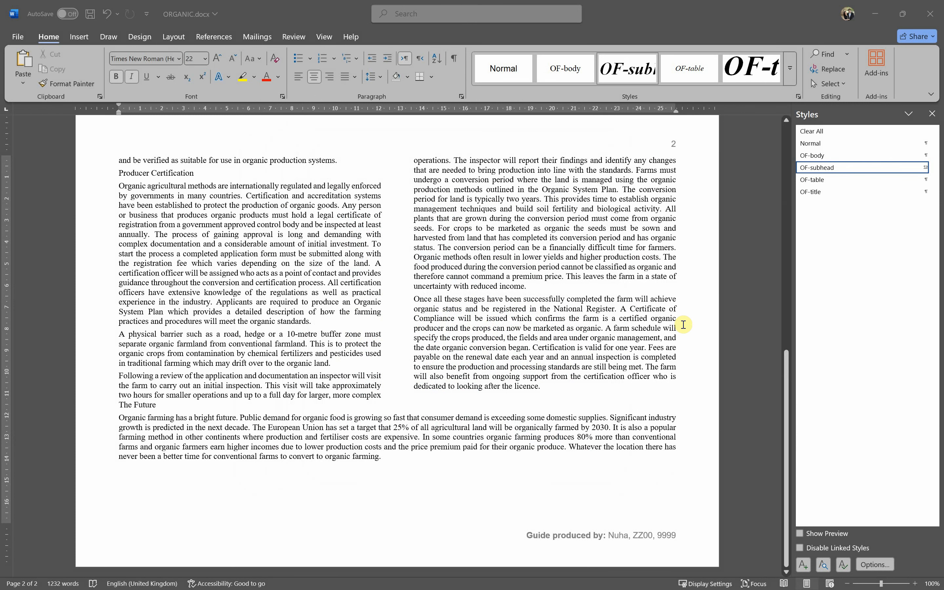
pyautogui.hotkey('alt', 'Tab')
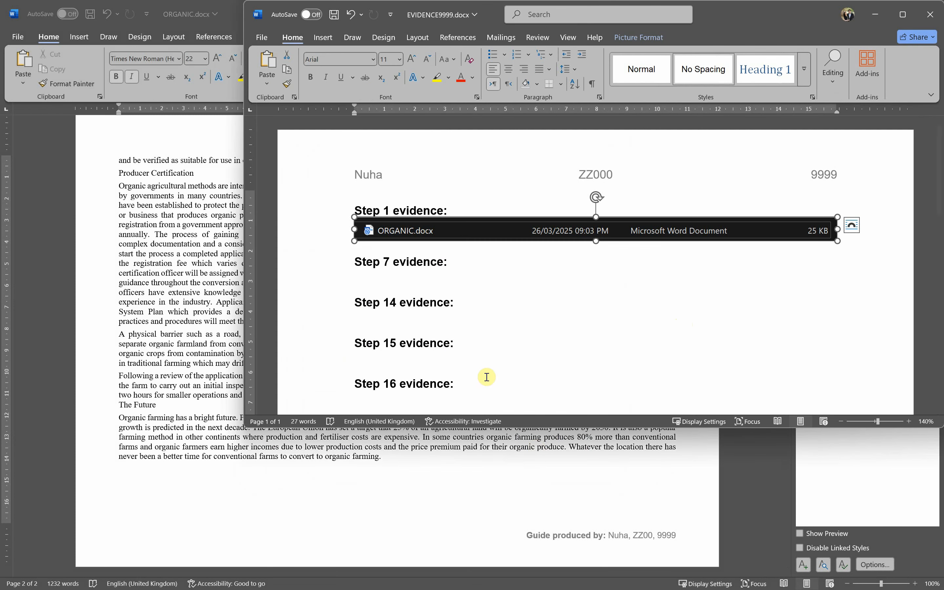
pyautogui.click(387, 273)
pyautogui.click(486, 449)
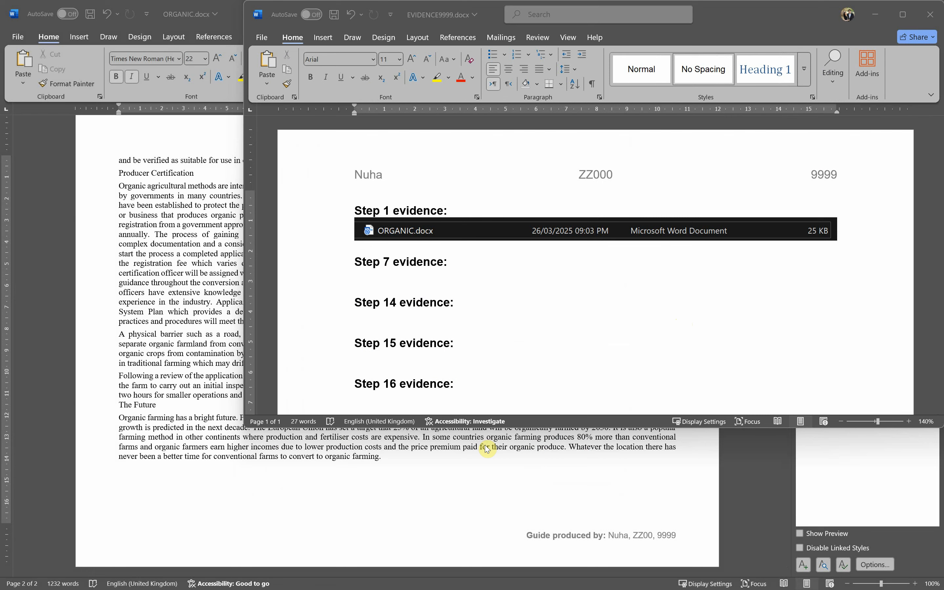
pyautogui.hotkey('alt', 'Tab')
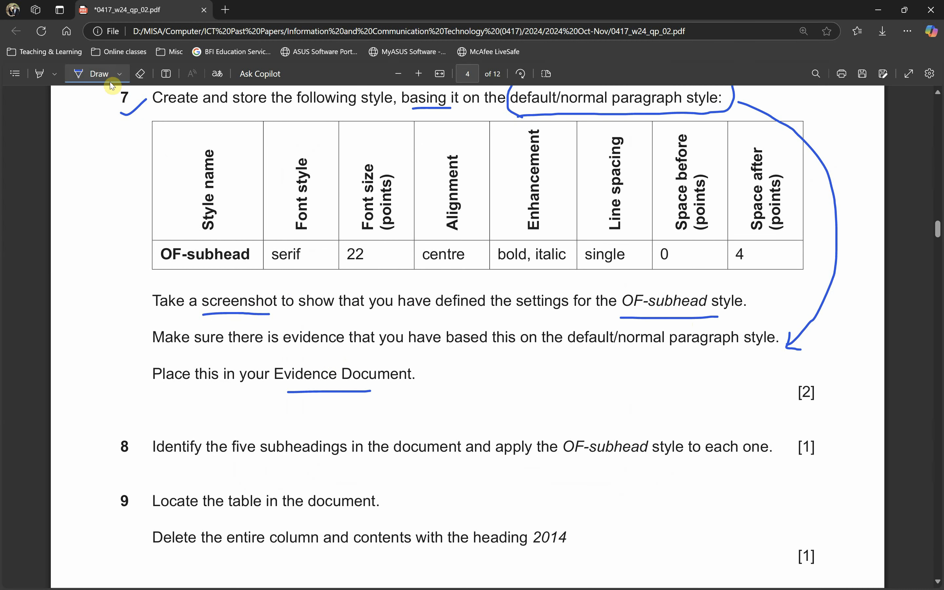
pyautogui.hotkey('alt', 'Tab')
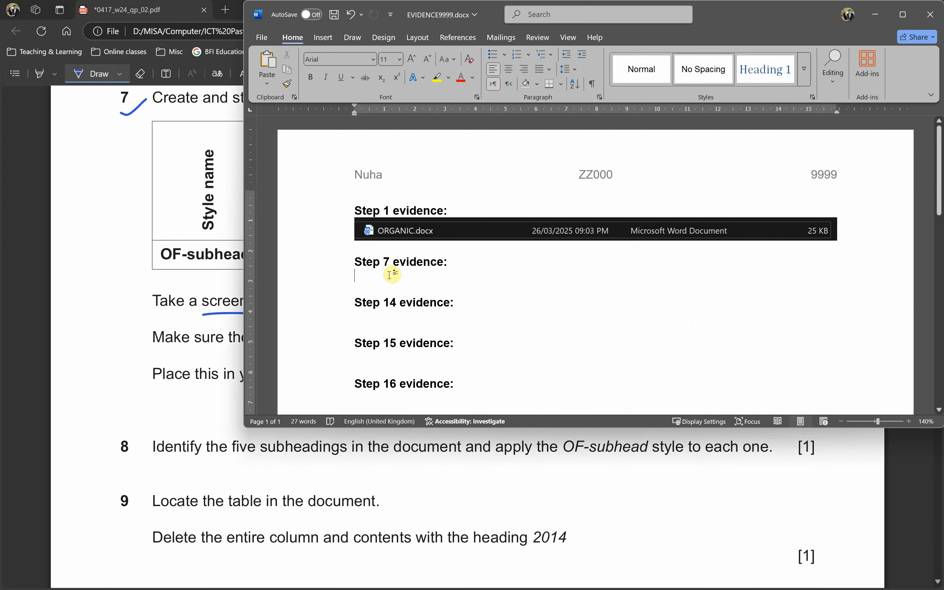
pyautogui.hotkey('ctrl', 'v')
# - Shrink the pasted Modify Style screenshot proportionally to narrower than the text width, and maximize the Evidence Document window to check it
pyautogui.keyDown('ctrl'); pyautogui.scroll(-6, 398, 279); pyautogui.keyUp('ctrl')
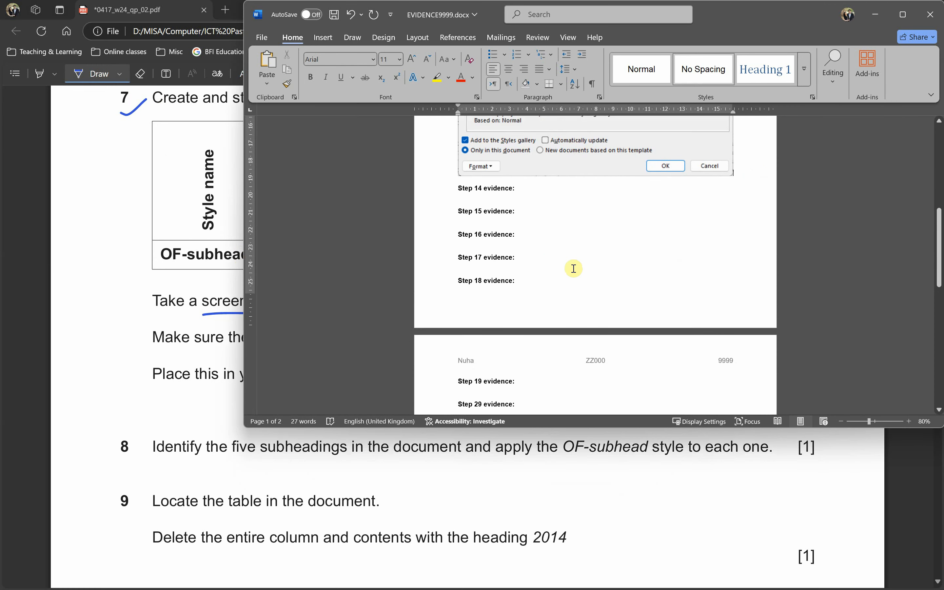
pyautogui.scroll(7, 573, 268)
pyautogui.click(663, 296)
pyautogui.scroll(-1, 673, 309)
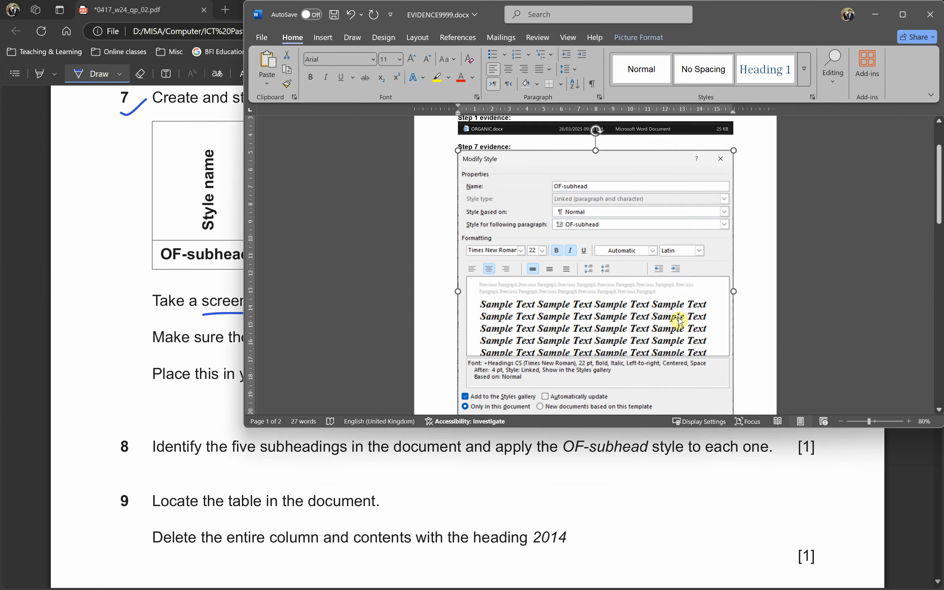
pyautogui.scroll(-1, 678, 321)
pyautogui.moveTo(732, 386); pyautogui.dragTo(672, 339)
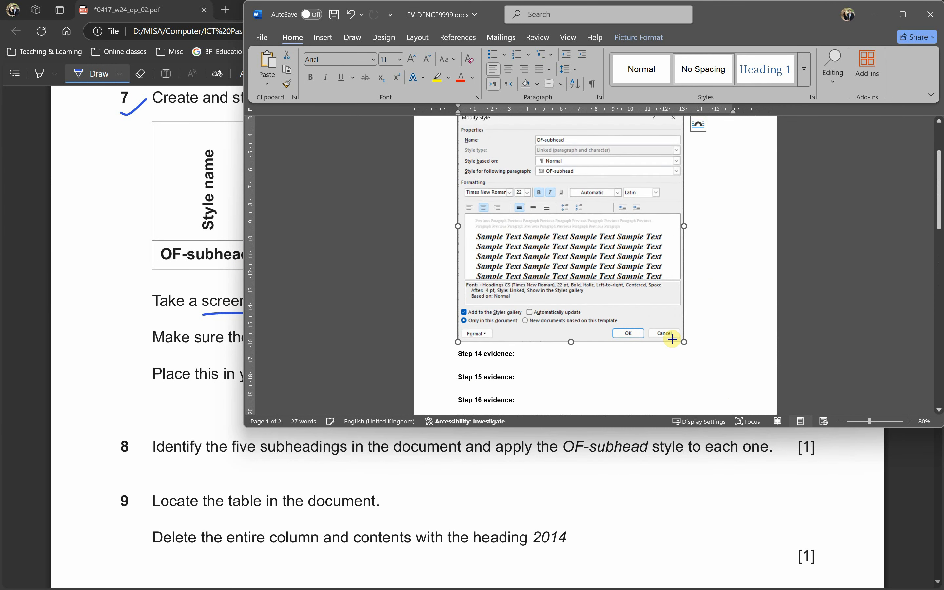
pyautogui.scroll(3, 675, 335)
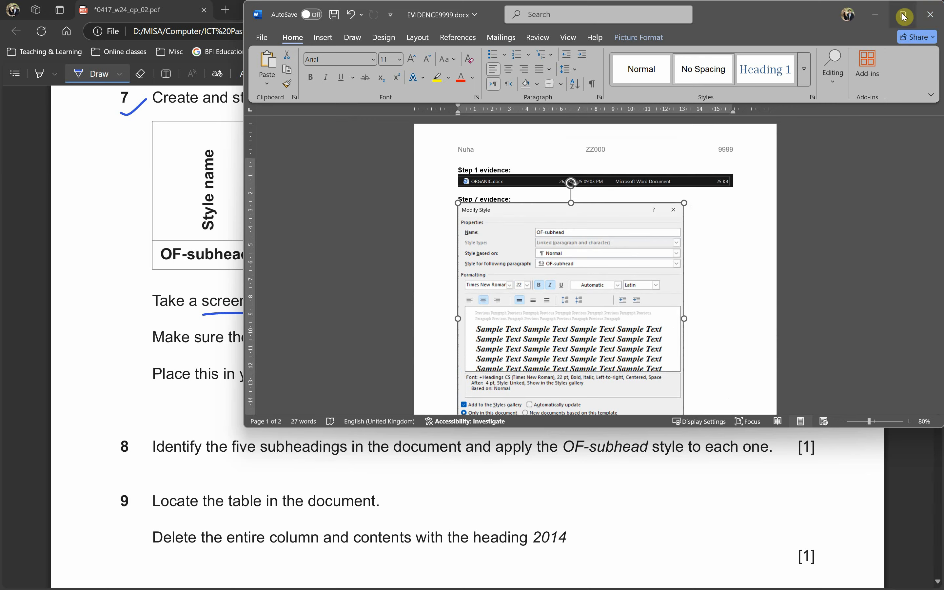
pyautogui.click(902, 15)
pyautogui.keyDown('ctrl'); pyautogui.scroll(3, 331, 269); pyautogui.keyUp('ctrl')
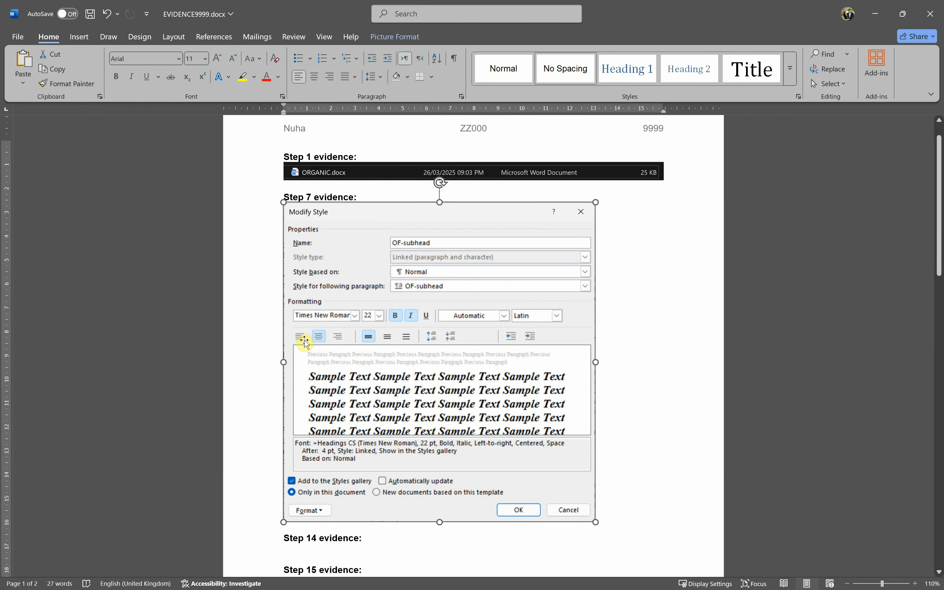
pyautogui.scroll(-1, 561, 370)
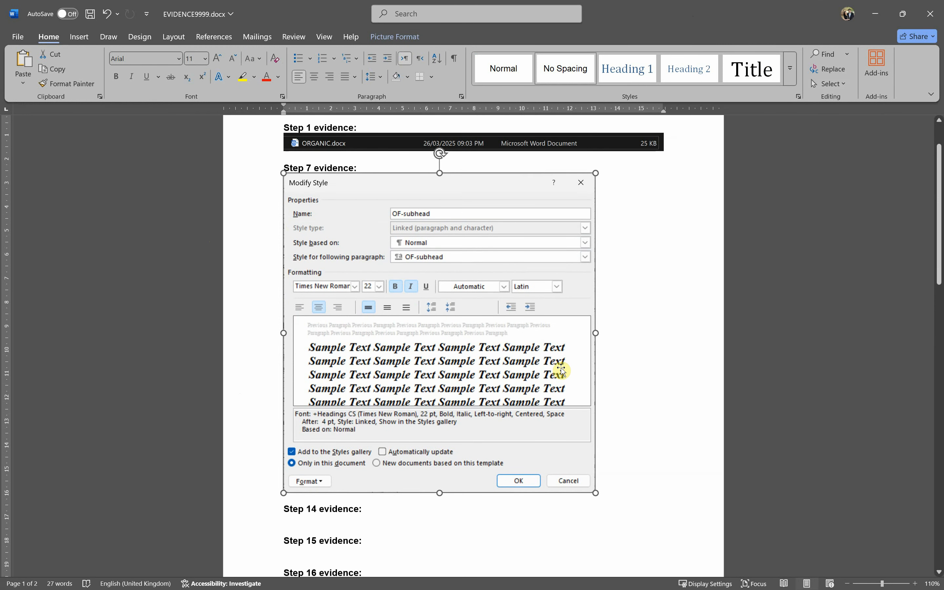
pyautogui.scroll(1, 560, 368)
# - Return to the exam paper and underline "Identify", "five subheadings" and "OF-subhead style to each one" in question 8
pyautogui.click(875, 14)
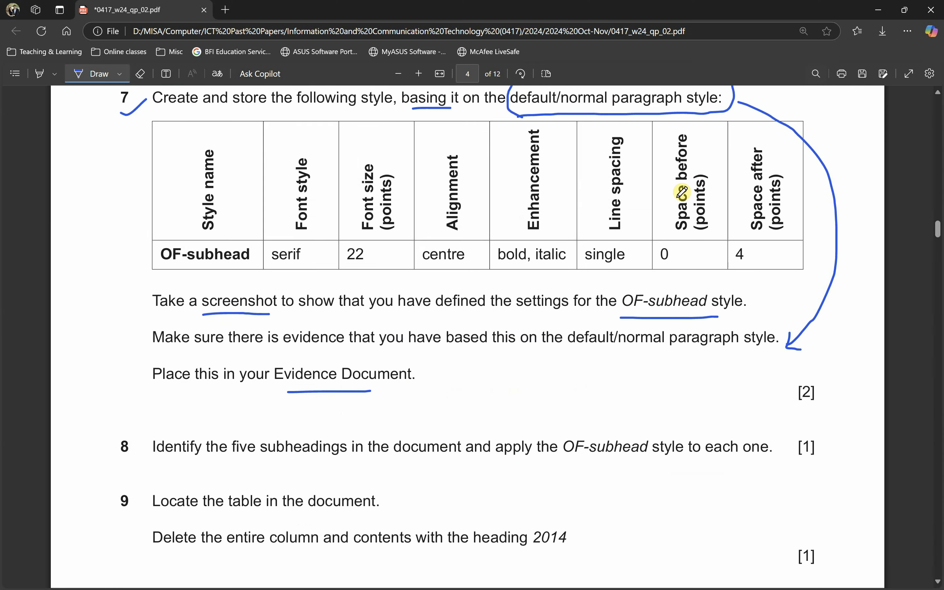
pyautogui.scroll(-3, 336, 398)
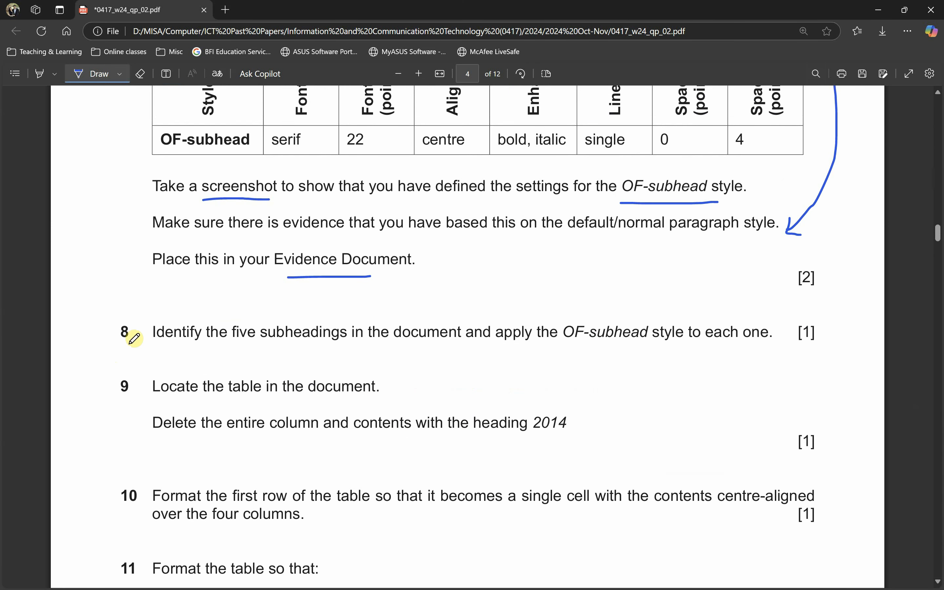
pyautogui.moveTo(164, 347); pyautogui.dragTo(338, 347)
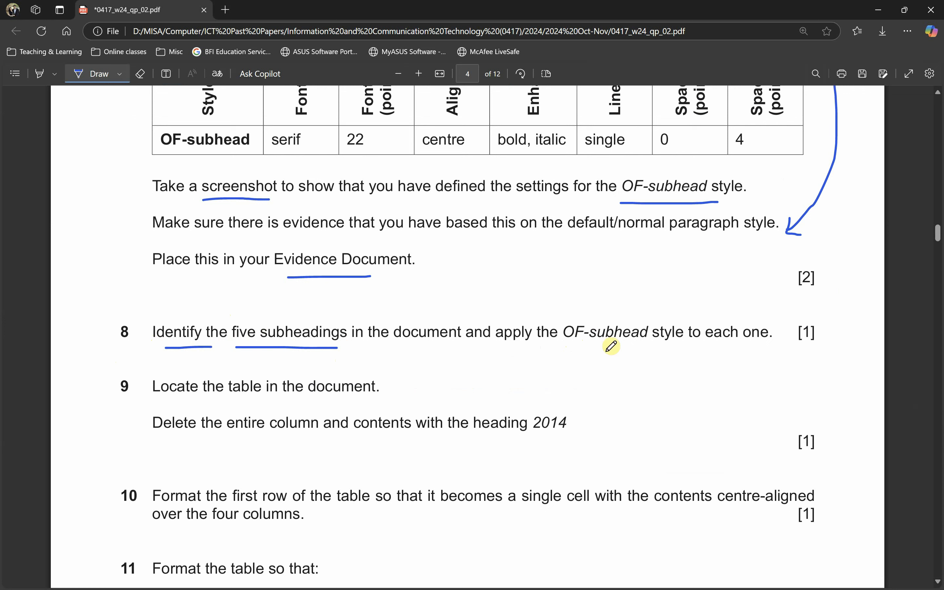
pyautogui.moveTo(567, 348); pyautogui.dragTo(762, 348)
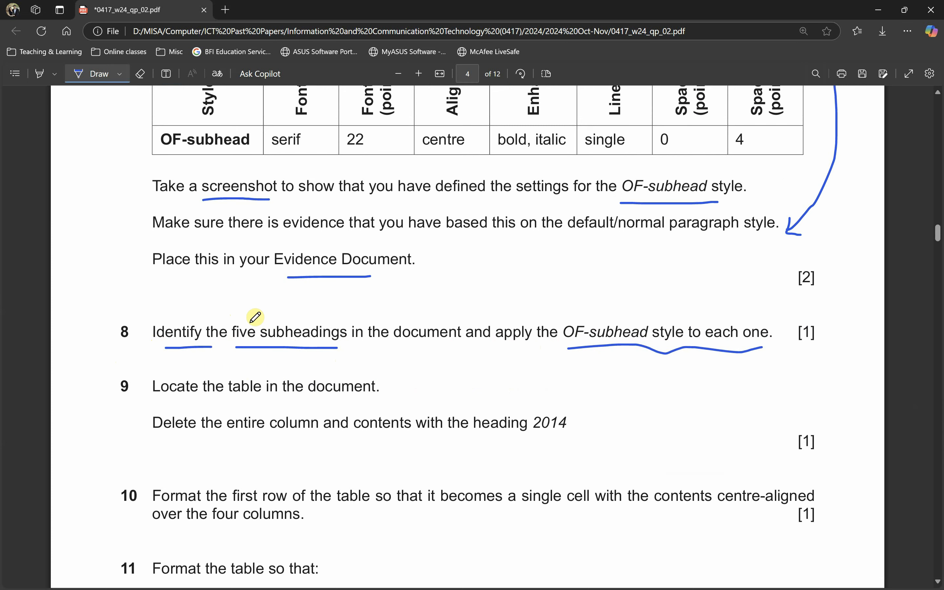
# - Switch to ORGANIC.docx and apply the OF-subhead style to What is Organic Farming?, Growth in Organic Farming, Organic Certification, Producer Certification and The Future
pyautogui.hotkey('alt', 'Tab')
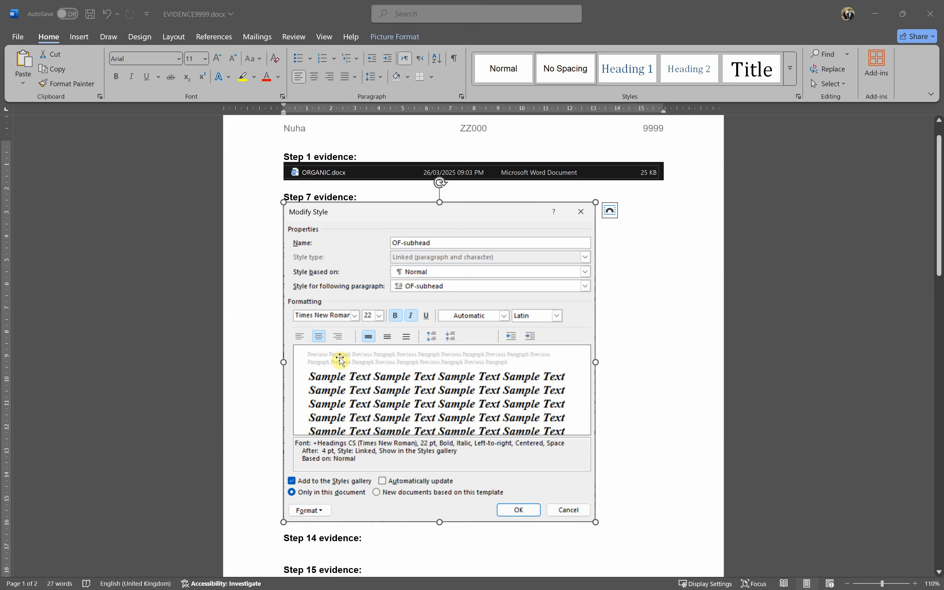
pyautogui.hotkey('alt', 'Tab')
pyautogui.scroll(5, 292, 334)
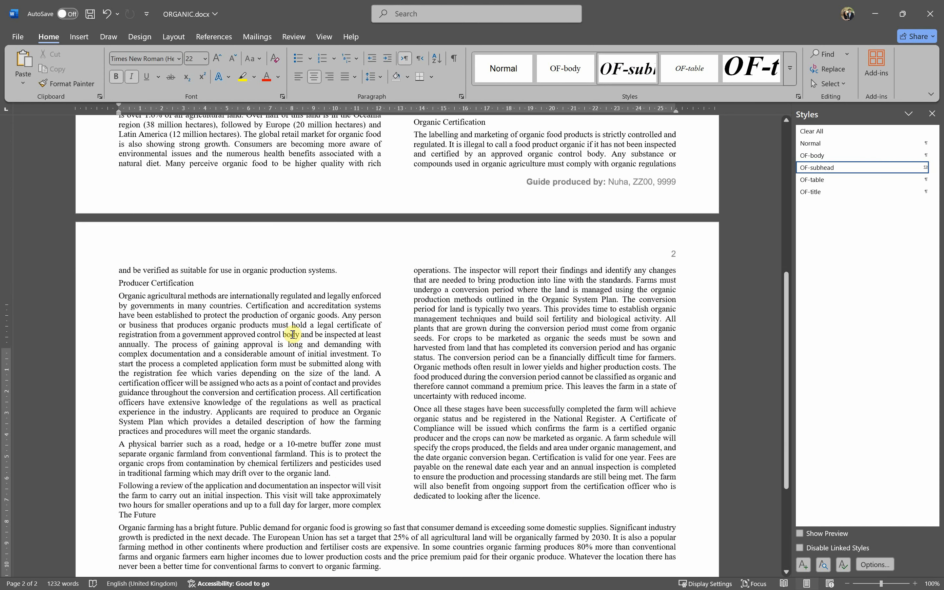
pyautogui.scroll(9, 293, 334)
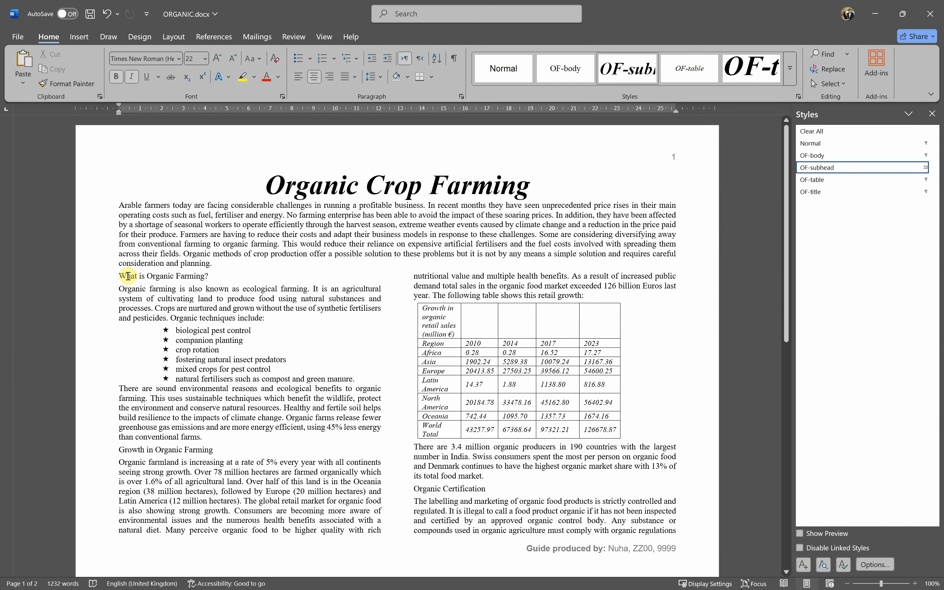
pyautogui.tripleClick(127, 276)
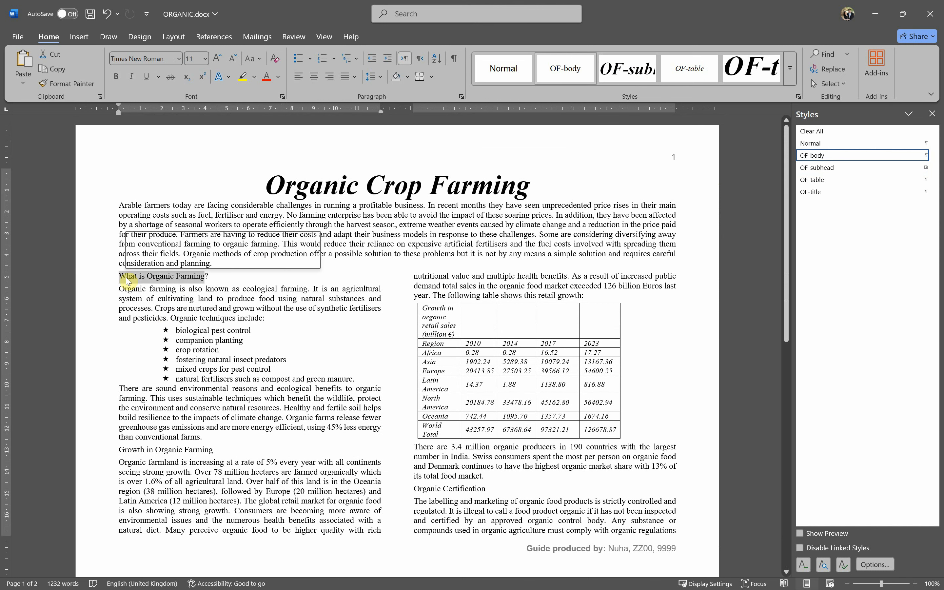
pyautogui.keyDown('ctrl'); pyautogui.click(190, 448); pyautogui.keyUp('ctrl')
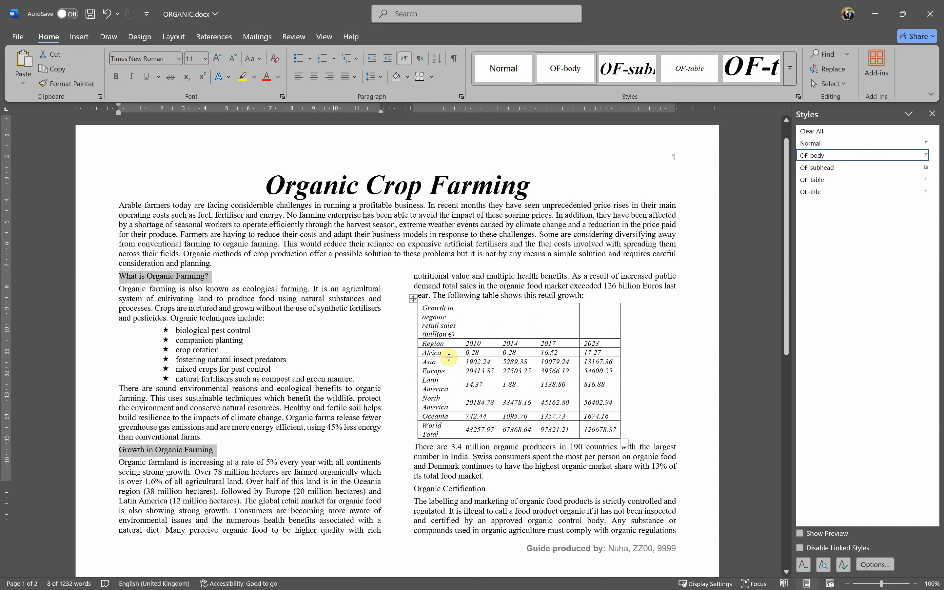
pyautogui.scroll(-2, 445, 356)
pyautogui.keyDown('ctrl'); pyautogui.click(456, 436); pyautogui.keyUp('ctrl')
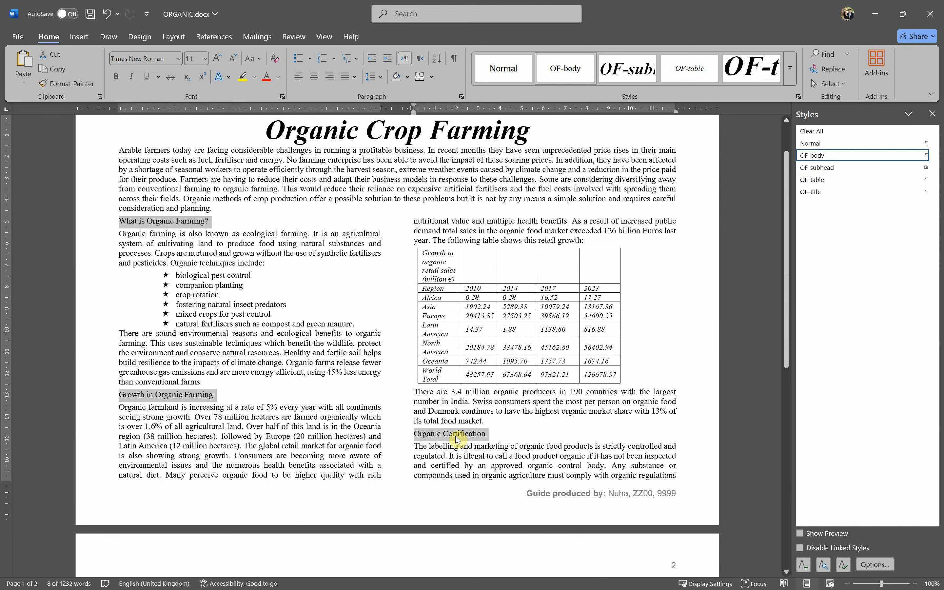
pyautogui.scroll(-6, 455, 436)
pyautogui.scroll(-5, 184, 313)
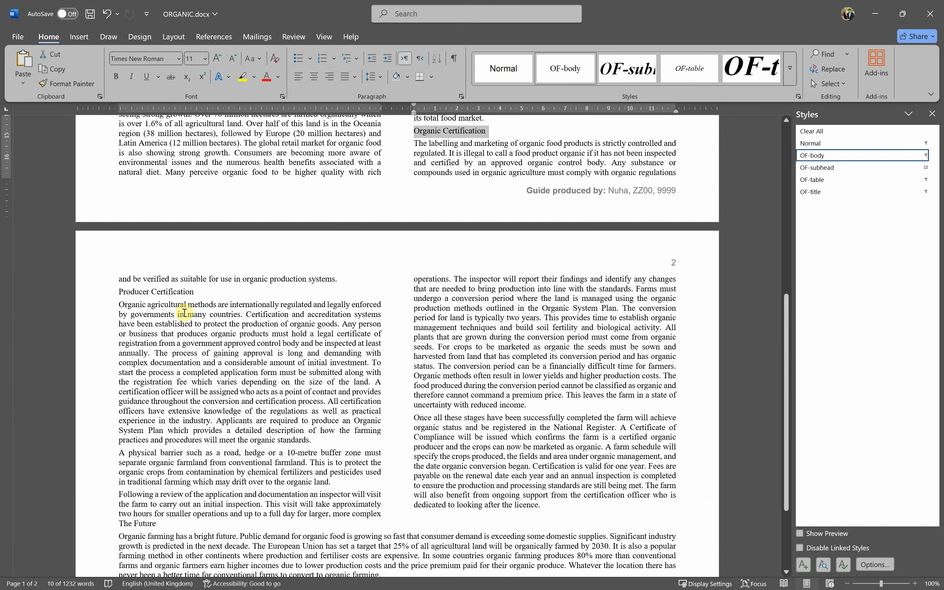
pyautogui.keyDown('ctrl'); pyautogui.click(176, 293); pyautogui.keyUp('ctrl')
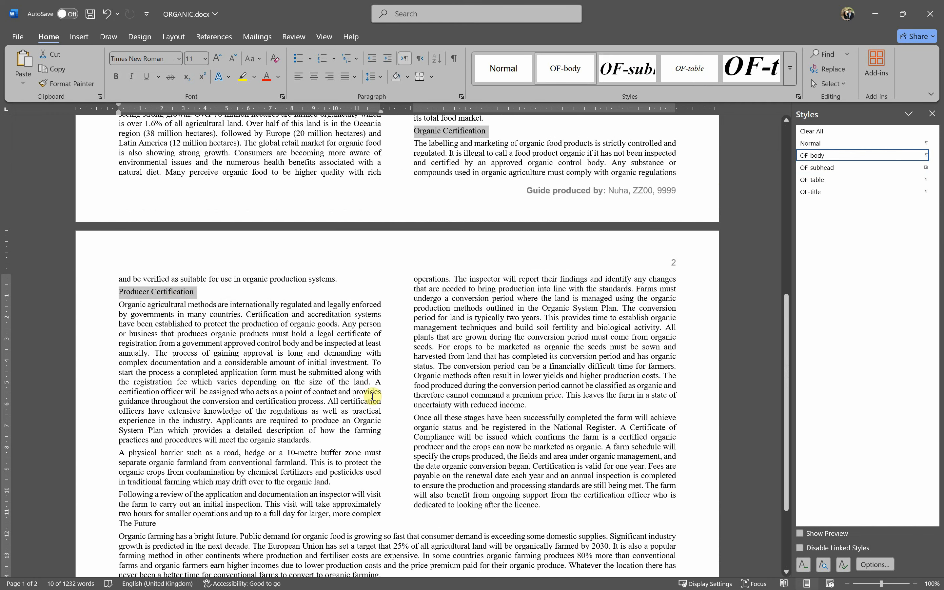
pyautogui.scroll(-1, 367, 404)
pyautogui.scroll(-3, 356, 408)
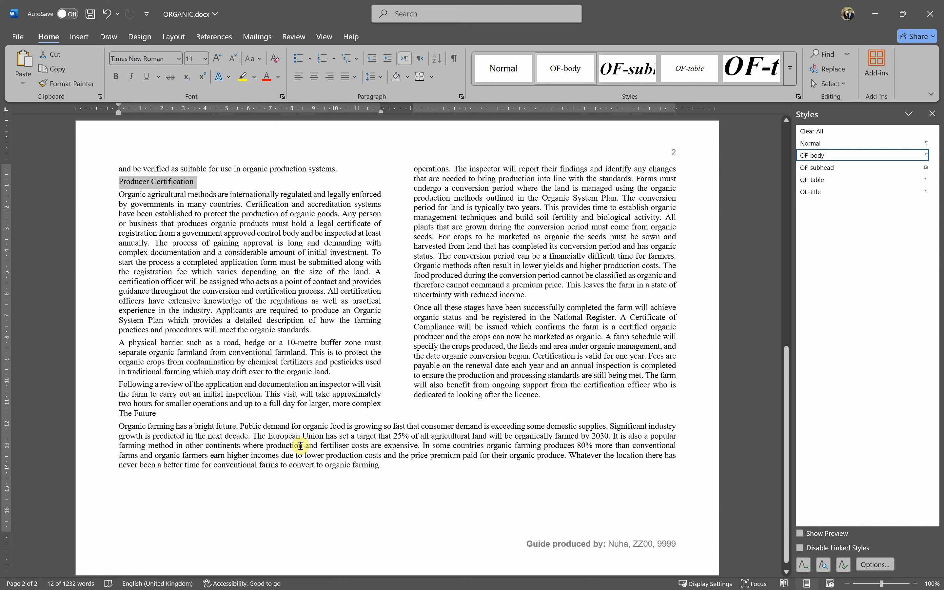
pyautogui.scroll(4, 475, 390)
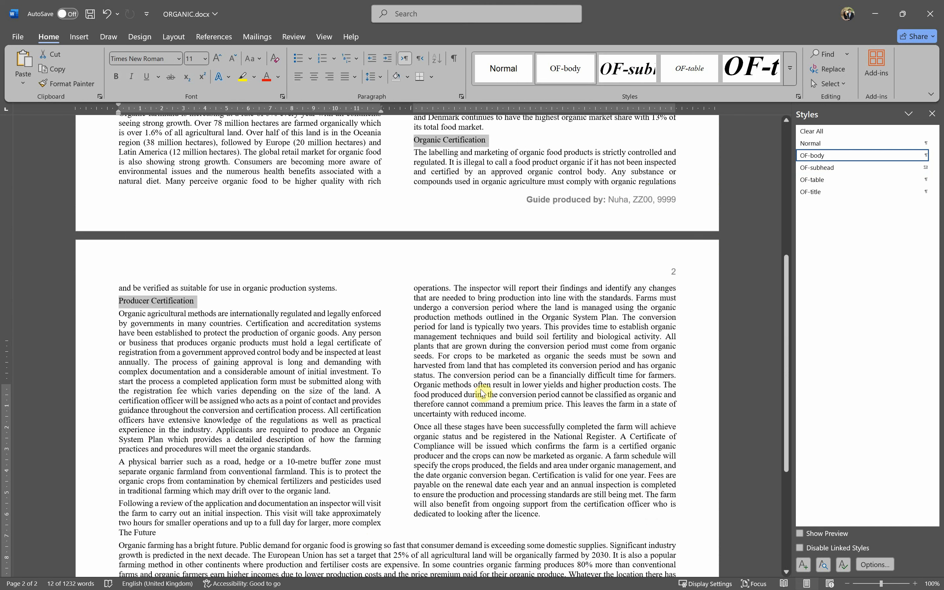
pyautogui.scroll(11, 483, 393)
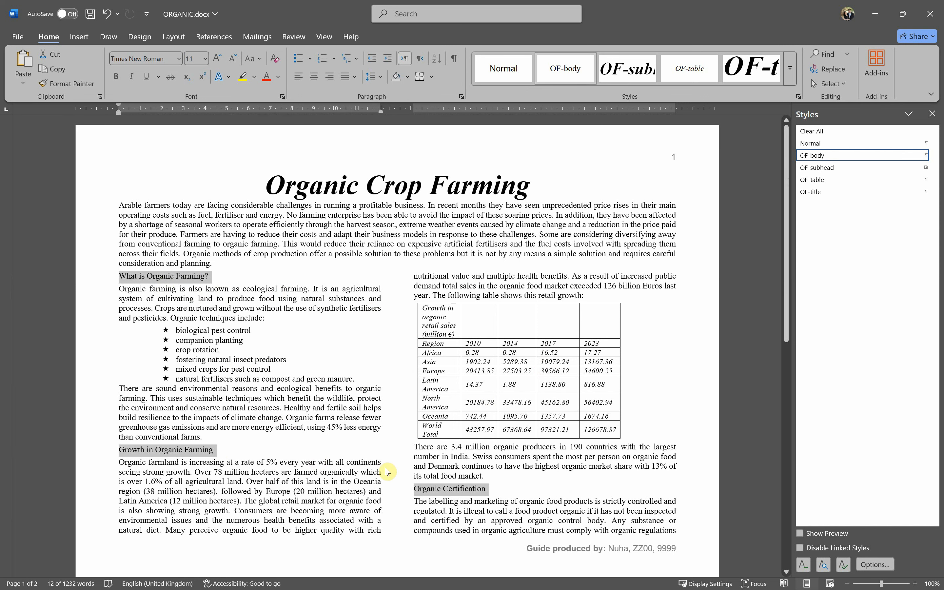
pyautogui.scroll(-5, 453, 486)
pyautogui.scroll(-7, 452, 487)
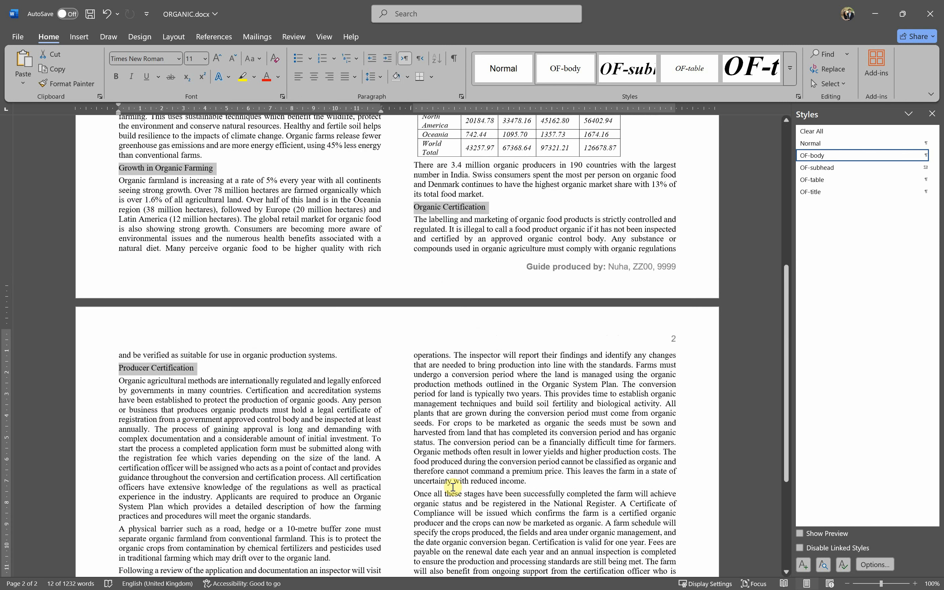
pyautogui.scroll(-2, 452, 487)
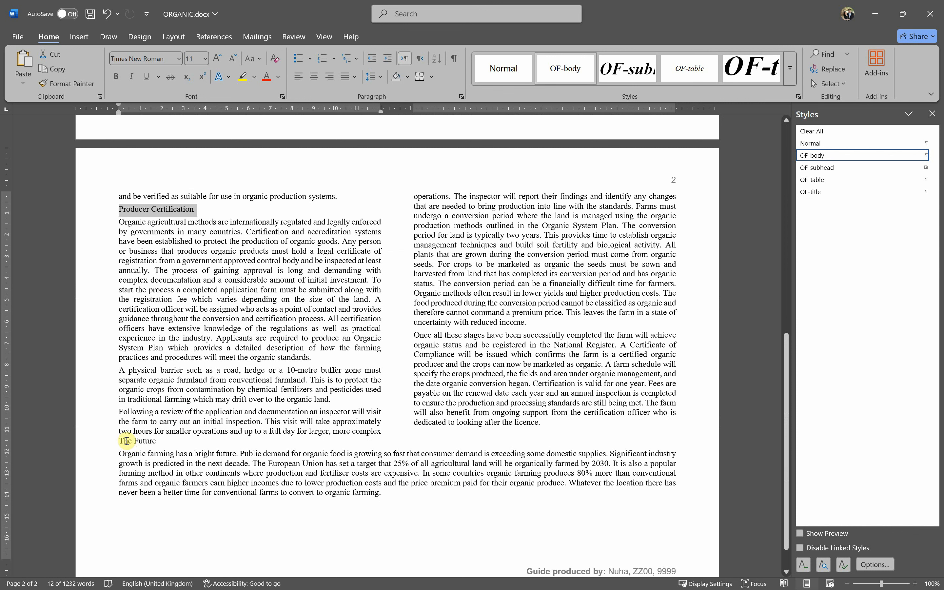
pyautogui.tripleClick(127, 444)
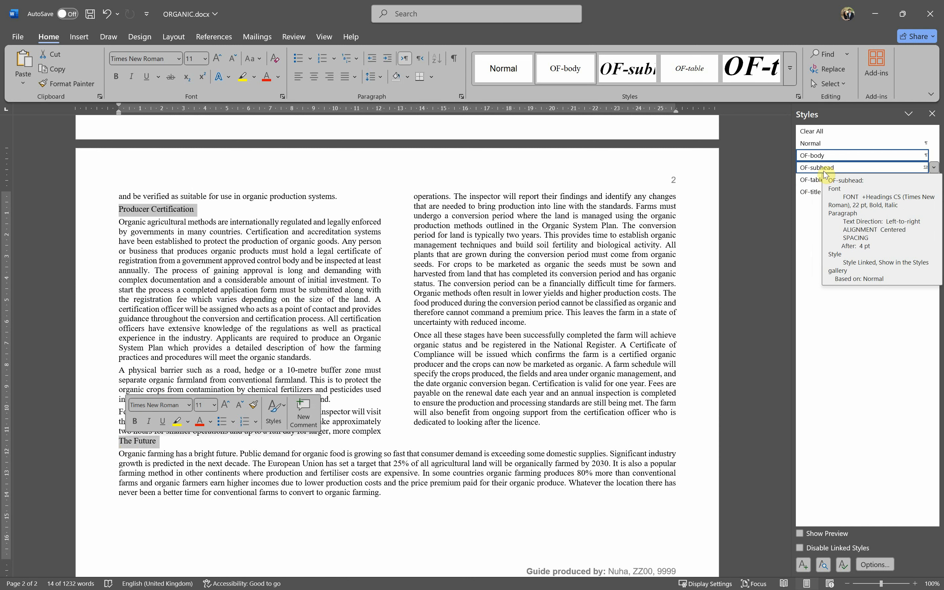
pyautogui.click(814, 168)
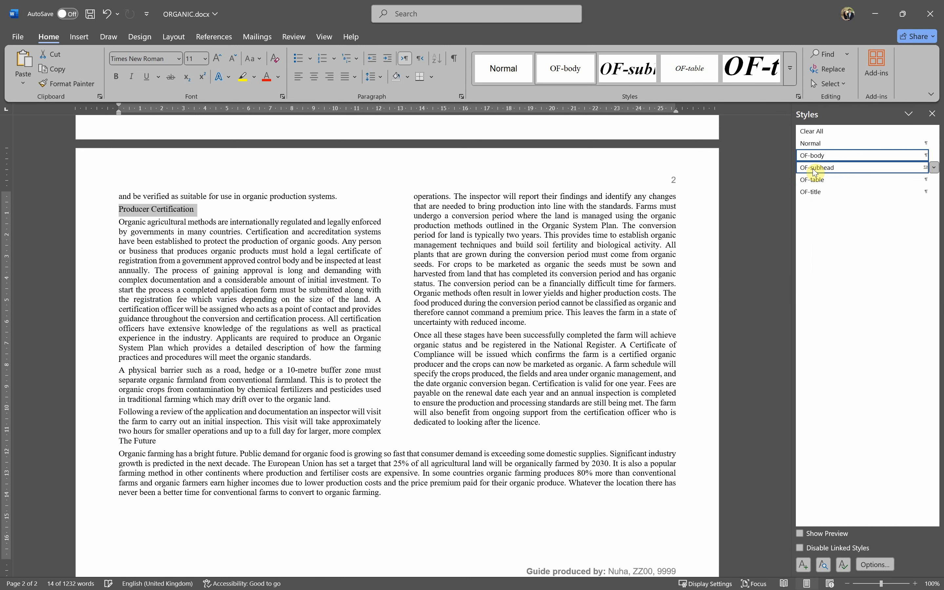
pyautogui.click(495, 418)
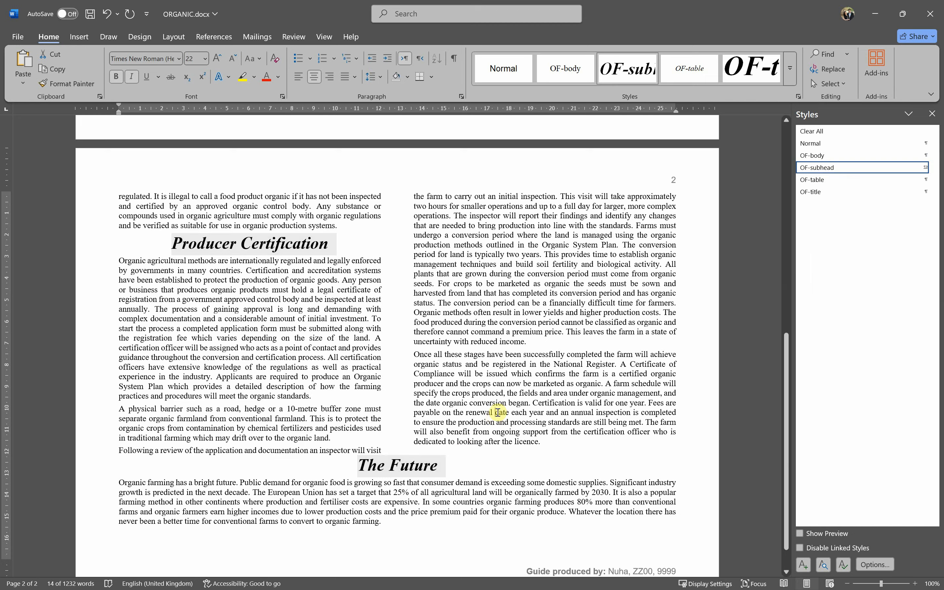
pyautogui.scroll(8, 550, 475)
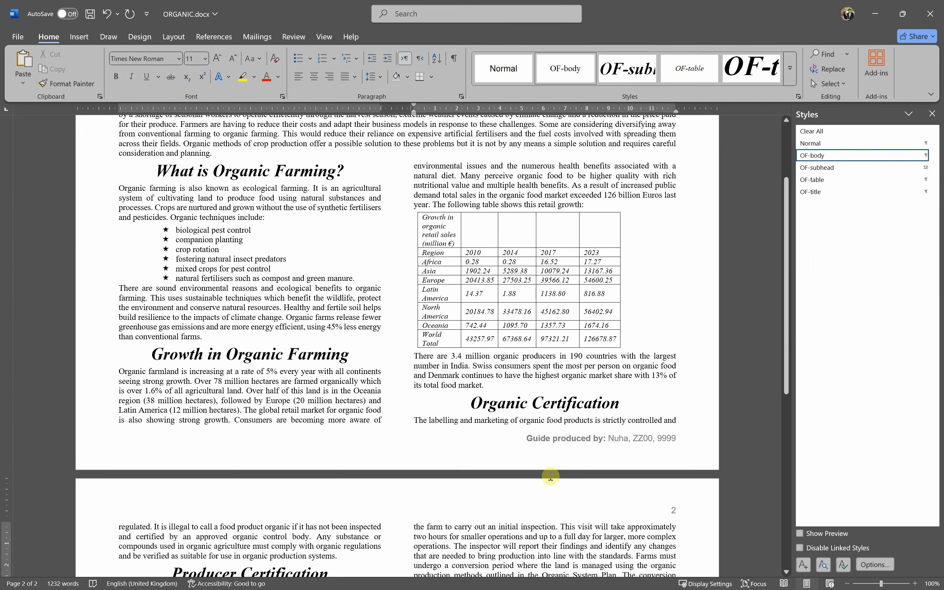
pyautogui.scroll(3, 550, 475)
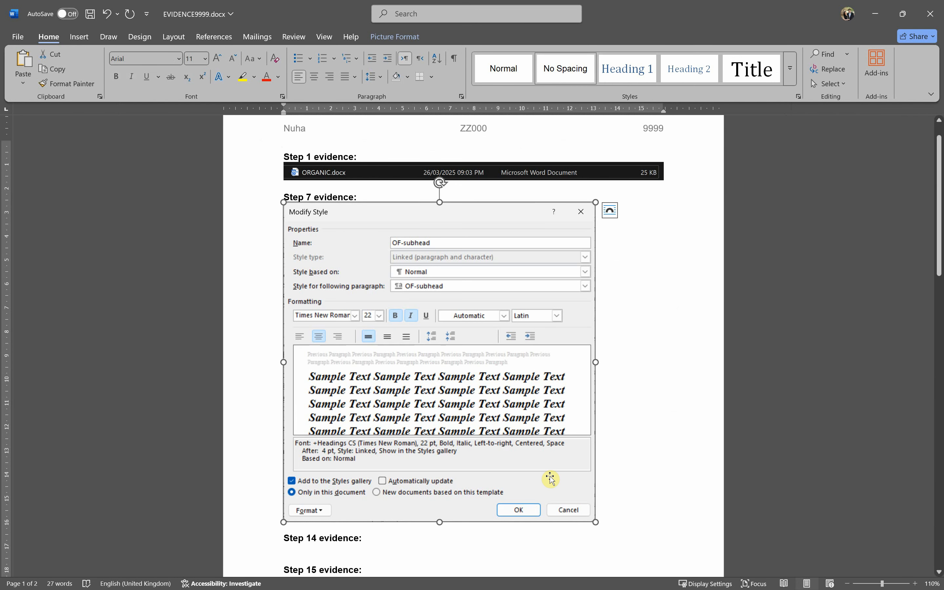
# - Switch to the exam paper and underline "Delete", "entire column" and "heading 2014" in question 9
pyautogui.hotkey('alt', 'Tab')
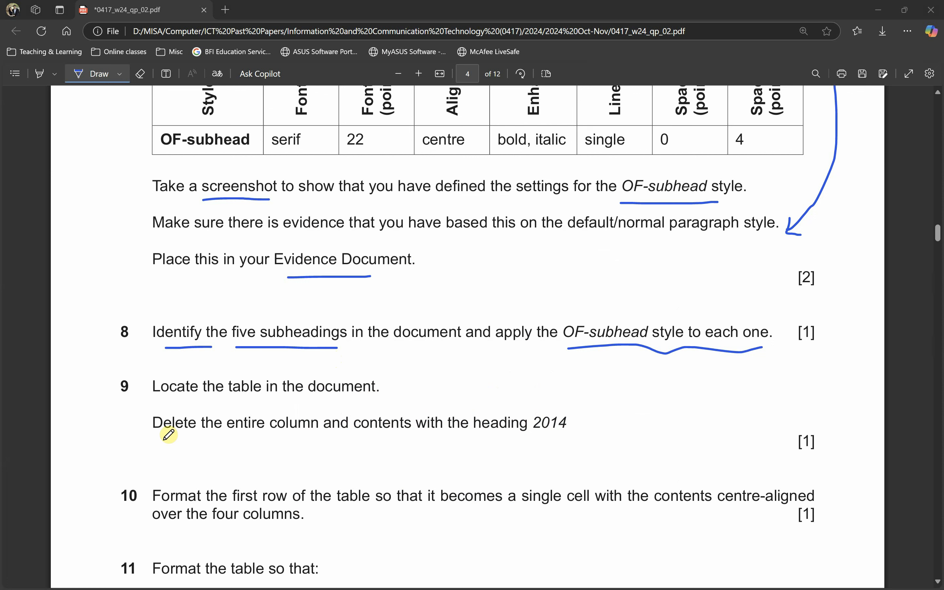
pyautogui.moveTo(164, 440); pyautogui.dragTo(300, 442)
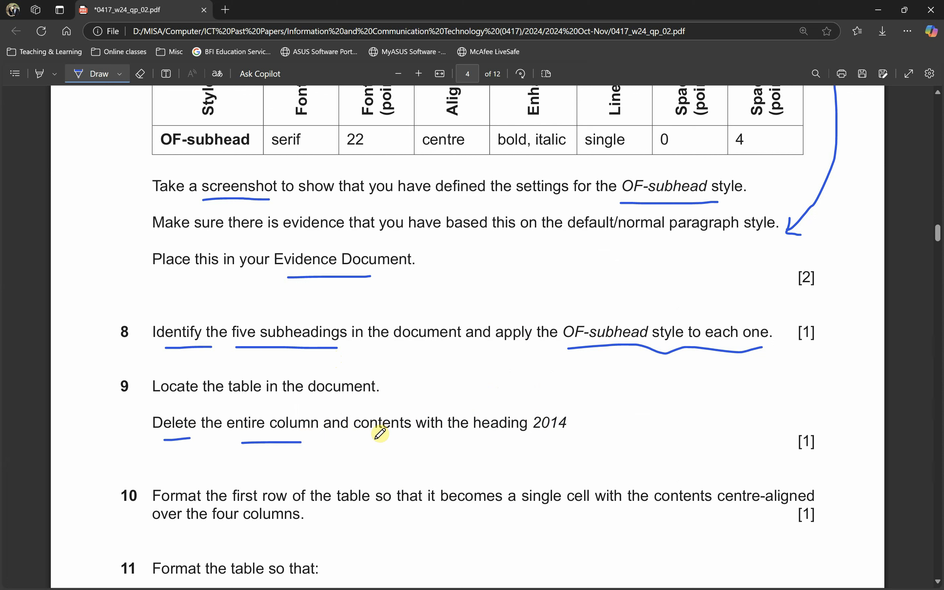
pyautogui.moveTo(478, 443); pyautogui.dragTo(564, 442)
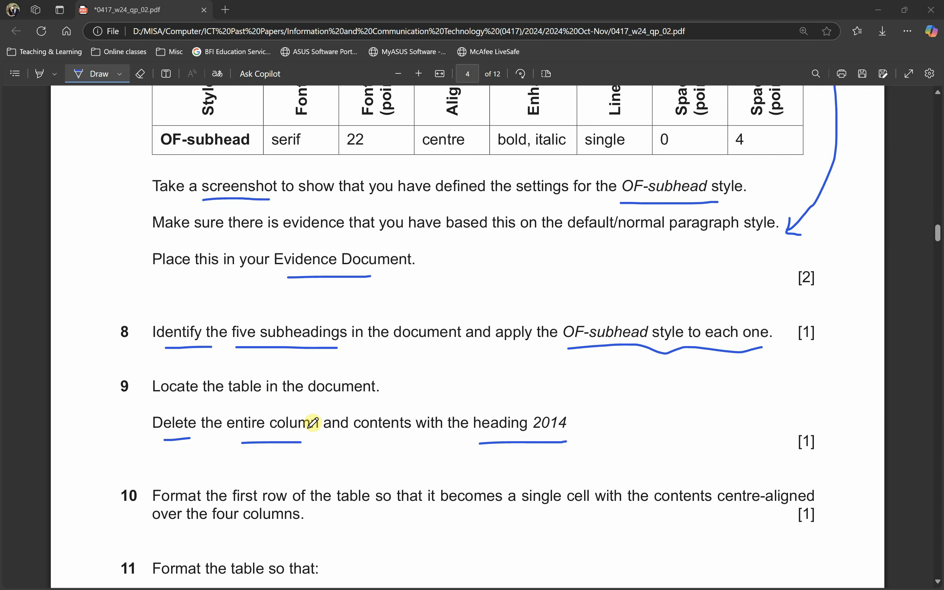
# - Switch to ORGANIC.docx and look through both pages to locate the table
pyautogui.hotkey('alt', 'Tab')
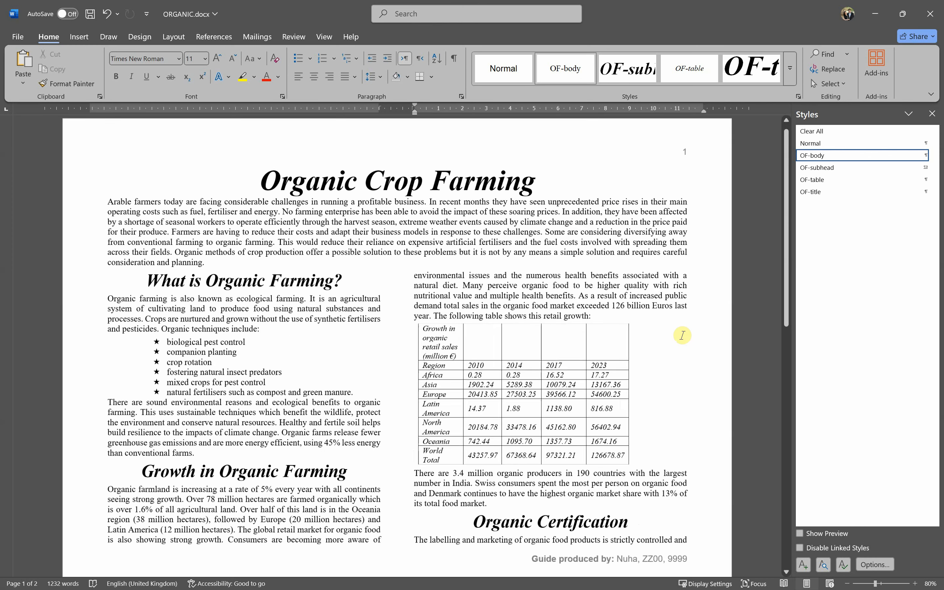
pyautogui.keyDown('ctrl'); pyautogui.scroll(-1, 682, 335); pyautogui.keyUp('ctrl')
pyautogui.scroll(-5, 679, 371)
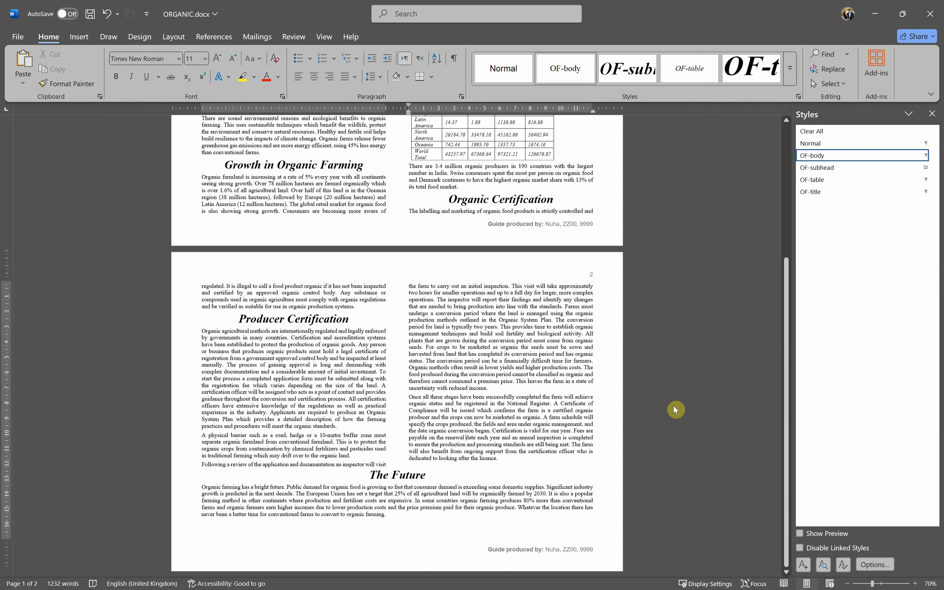
pyautogui.scroll(5, 675, 406)
pyautogui.scroll(-5, 663, 402)
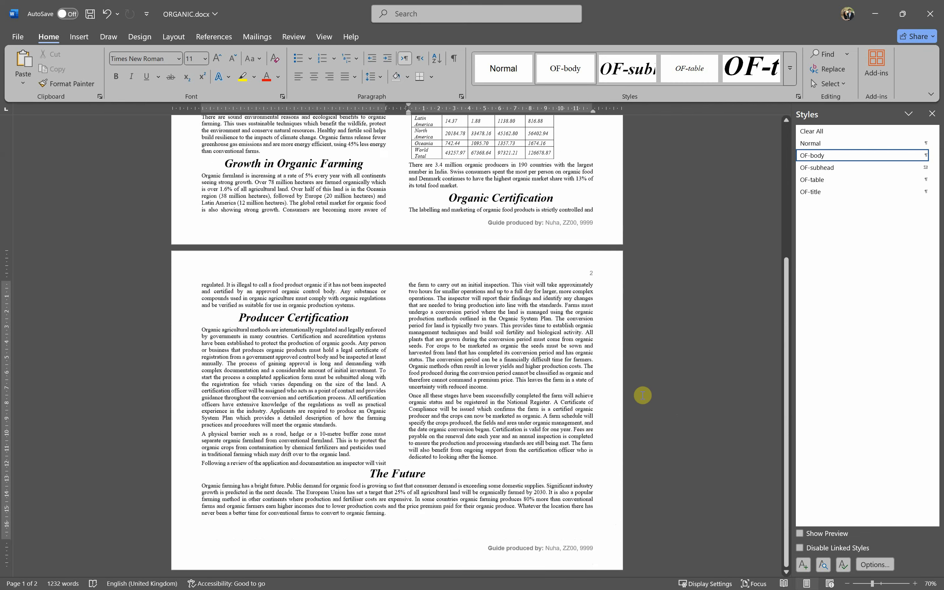
pyautogui.scroll(2, 643, 395)
pyautogui.scroll(3, 632, 395)
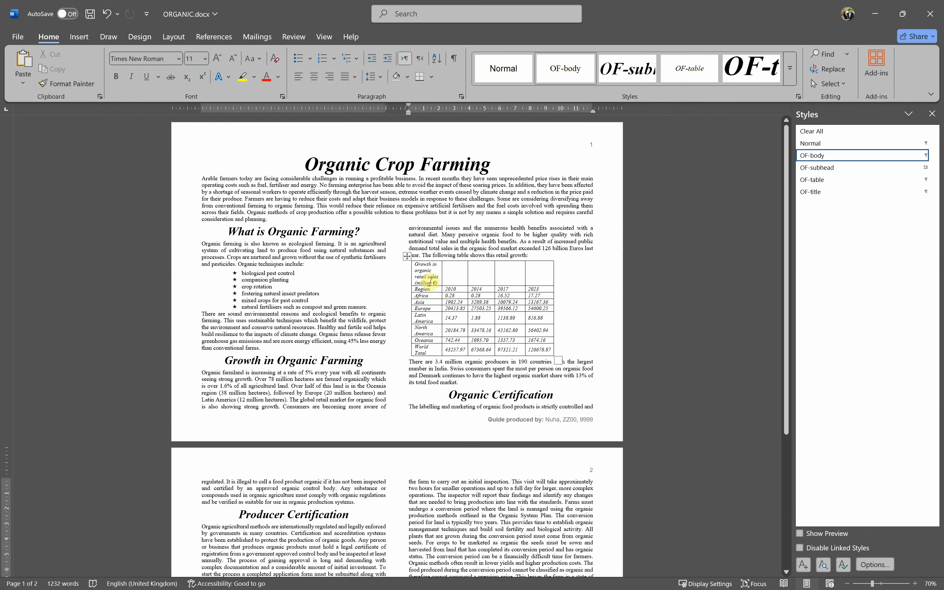
pyautogui.scroll(-5, 429, 282)
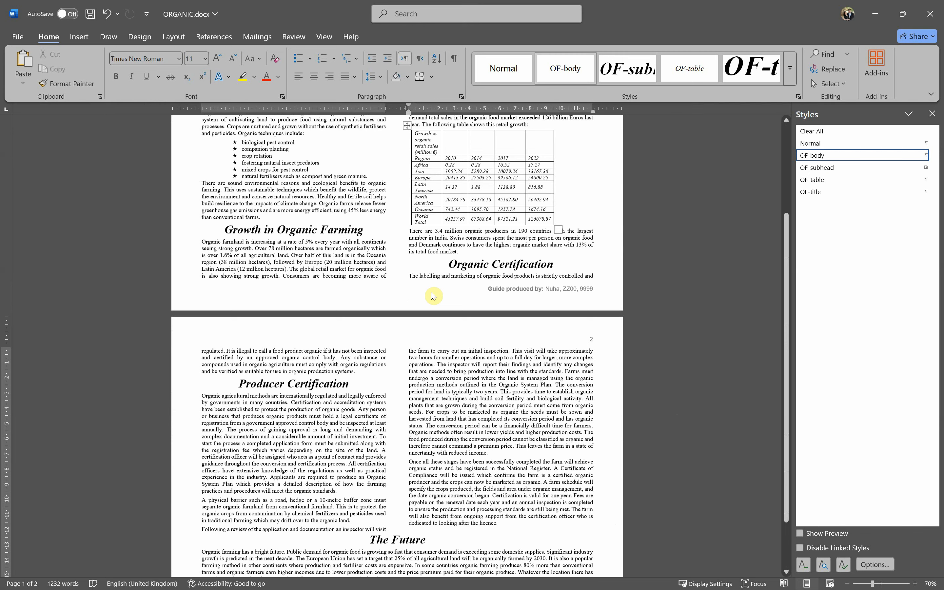
pyautogui.scroll(5, 432, 301)
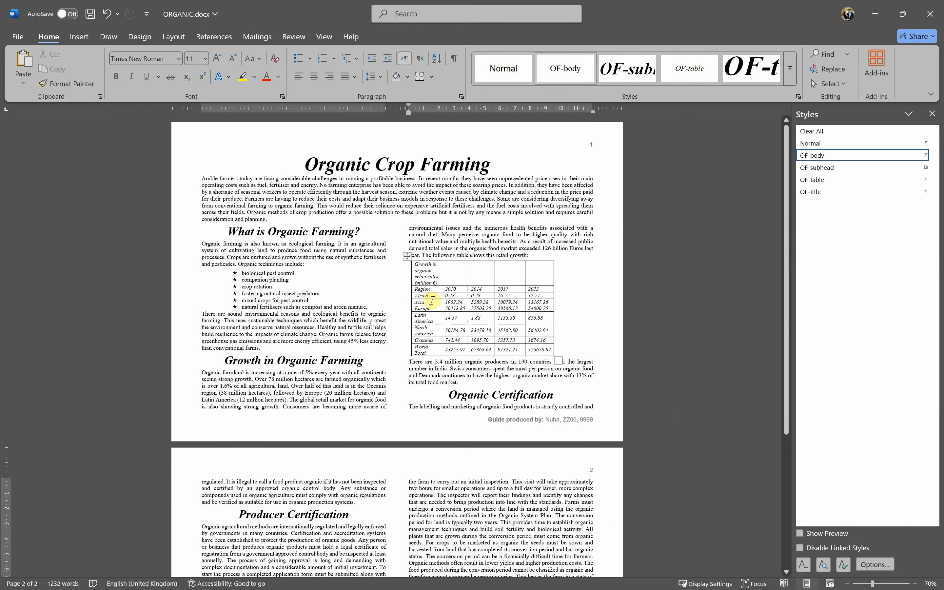
# - Delete the entire 2014 column with its contents from the organic retail sales table, rechecking question 9 in the exam paper
pyautogui.keyDown('ctrl'); pyautogui.scroll(5, 589, 365); pyautogui.keyUp('ctrl')
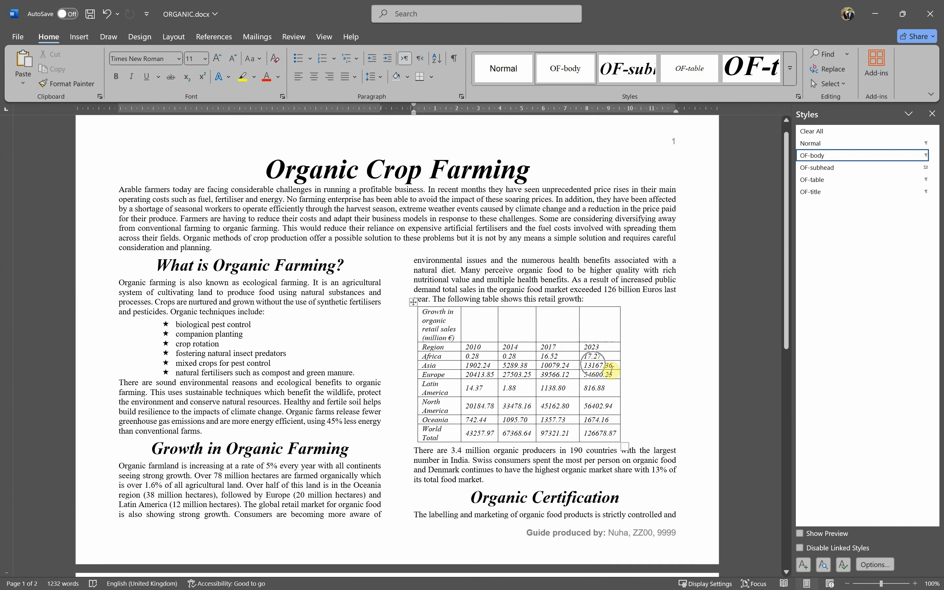
pyautogui.keyDown('ctrl'); pyautogui.scroll(3, 627, 385); pyautogui.keyUp('ctrl')
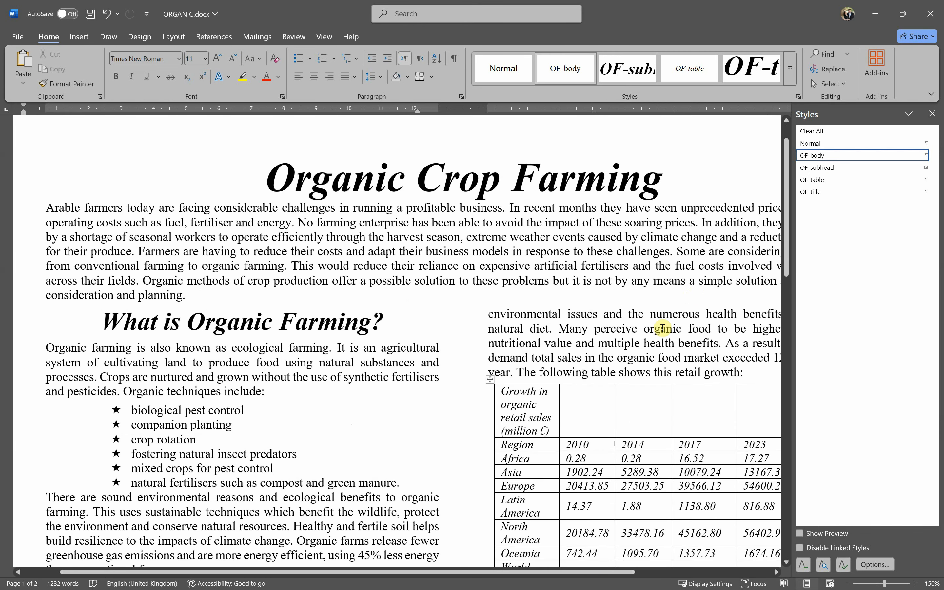
pyautogui.keyDown('ctrl'); pyautogui.scroll(2, 652, 461); pyautogui.keyUp('ctrl')
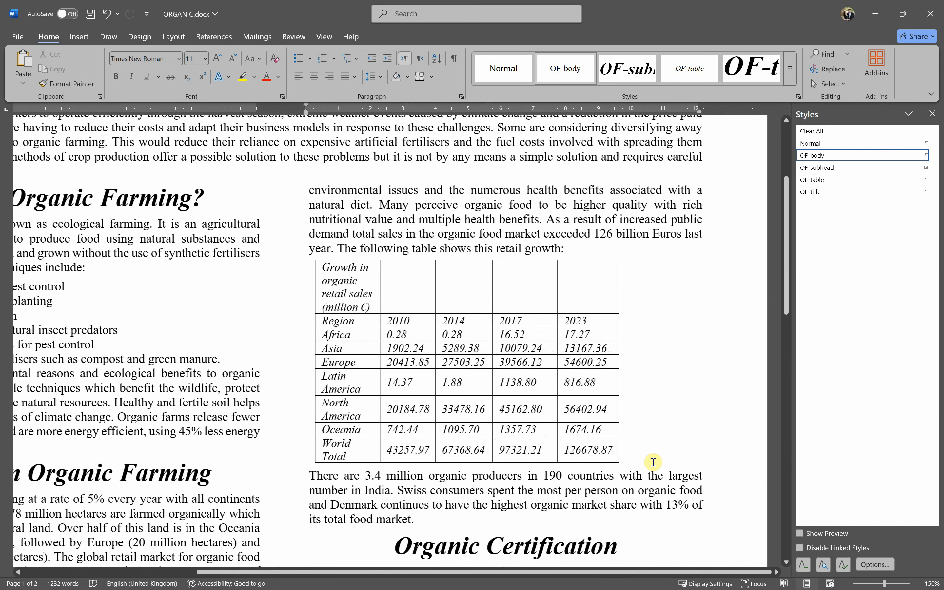
pyautogui.scroll(-2, 606, 451)
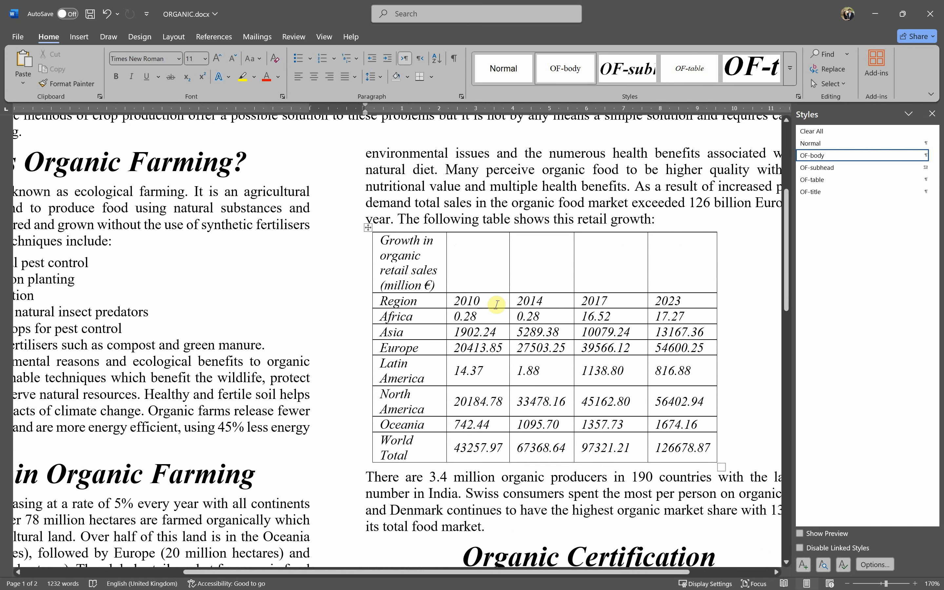
pyautogui.moveTo(535, 280); pyautogui.dragTo(534, 445)
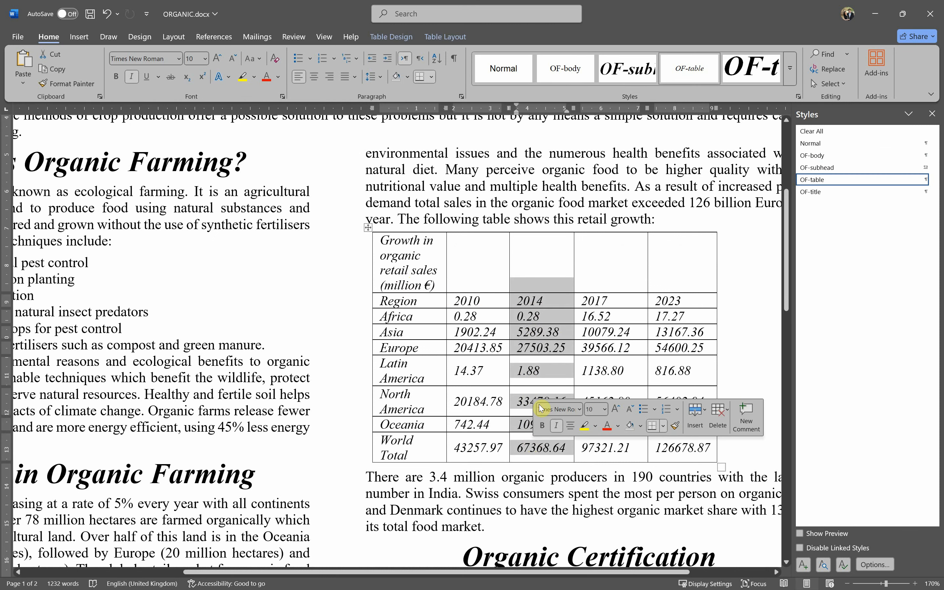
pyautogui.hotkey('alt', 'Tab')
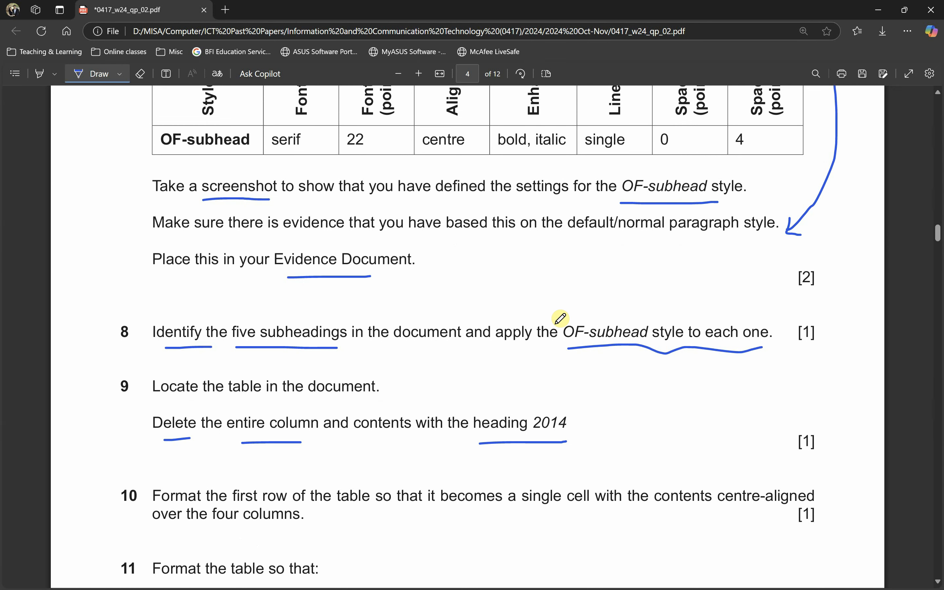
pyautogui.hotkey('alt', 'Tab')
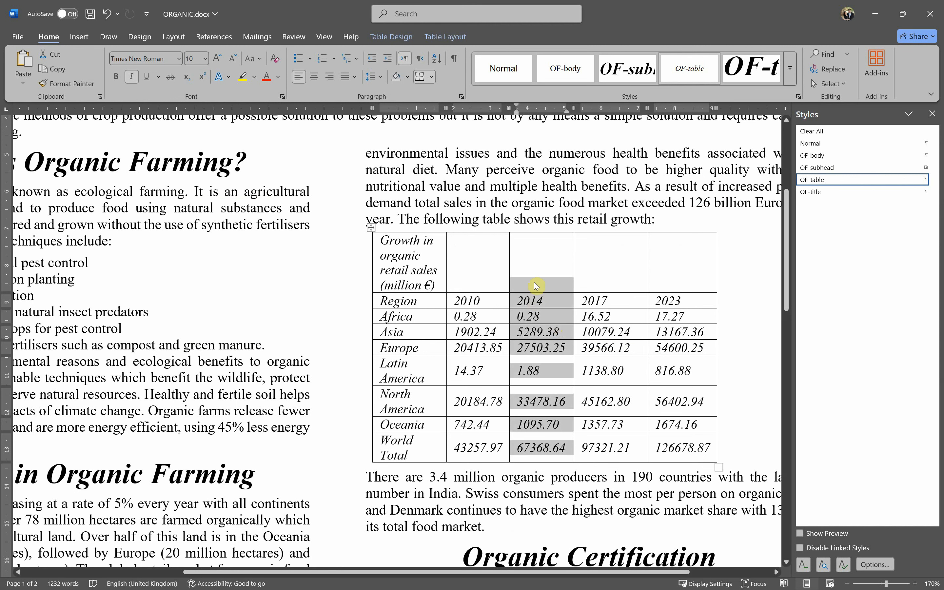
pyautogui.moveTo(535, 286); pyautogui.dragTo(547, 452)
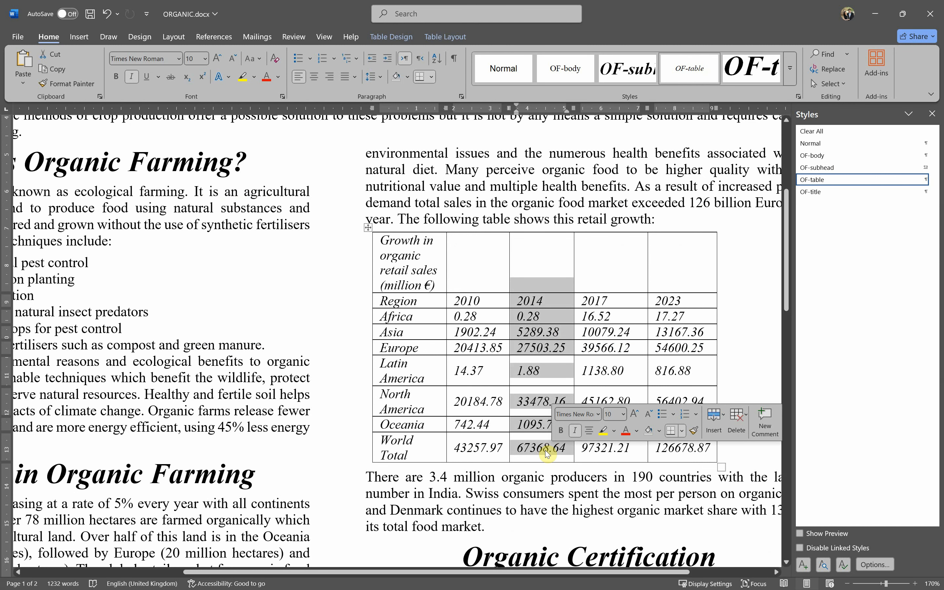
pyautogui.press('BackSpace')
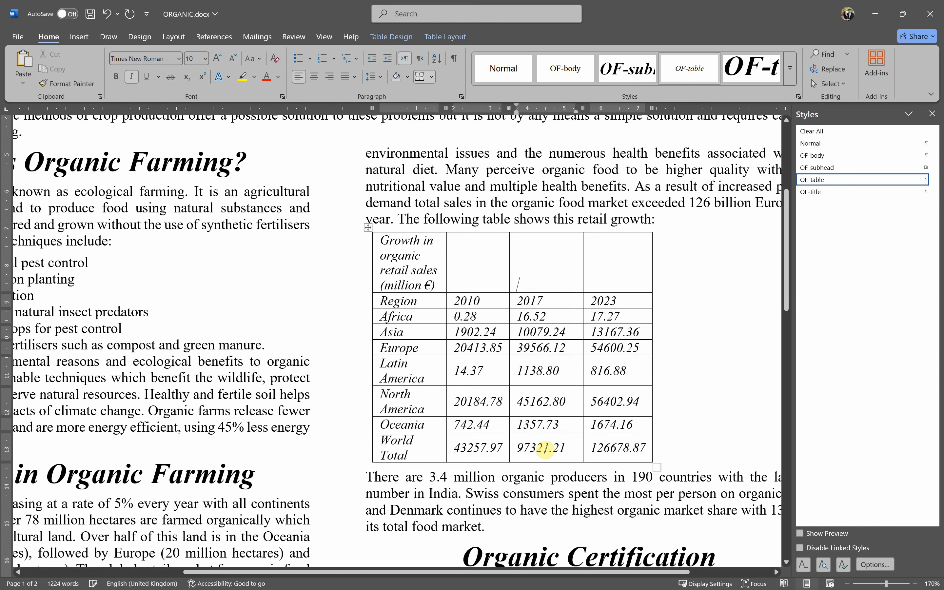
# - Return to the exam paper and draw tick marks beside questions 8 and 9
pyautogui.hotkey('alt', 'Tab')
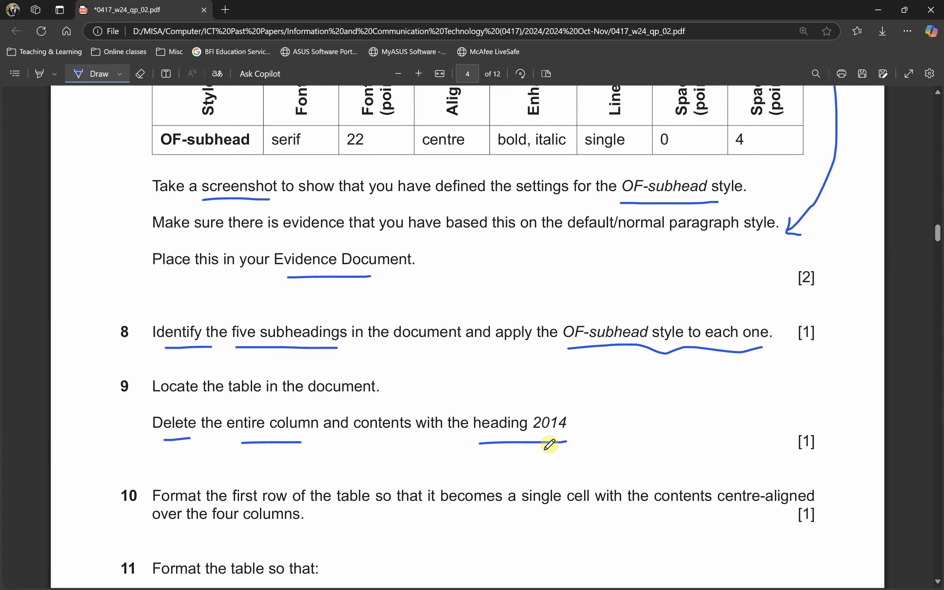
pyautogui.moveTo(97, 328); pyautogui.dragTo(123, 317)
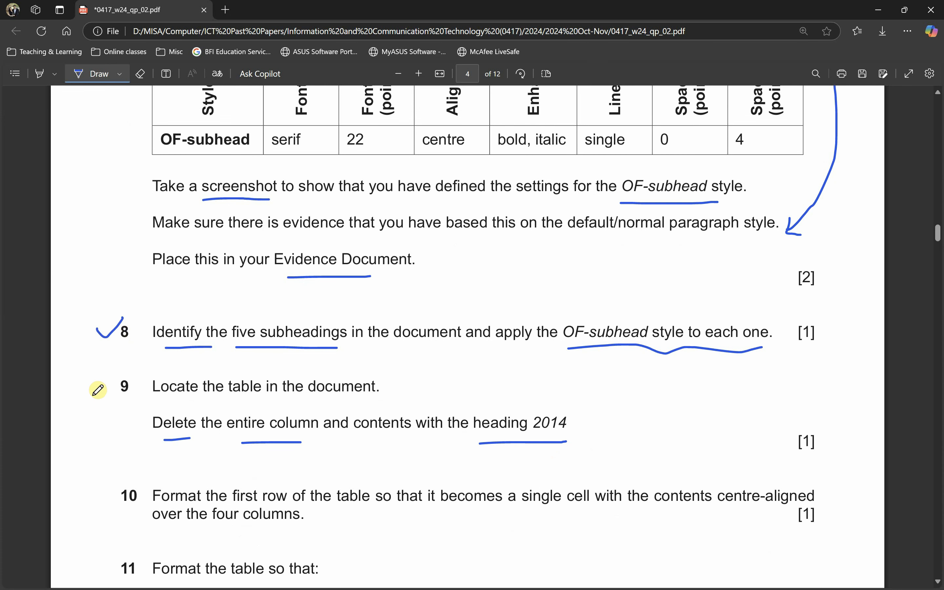
pyautogui.scroll(-3, 94, 395)
pyautogui.moveTo(90, 276); pyautogui.dragTo(112, 276)
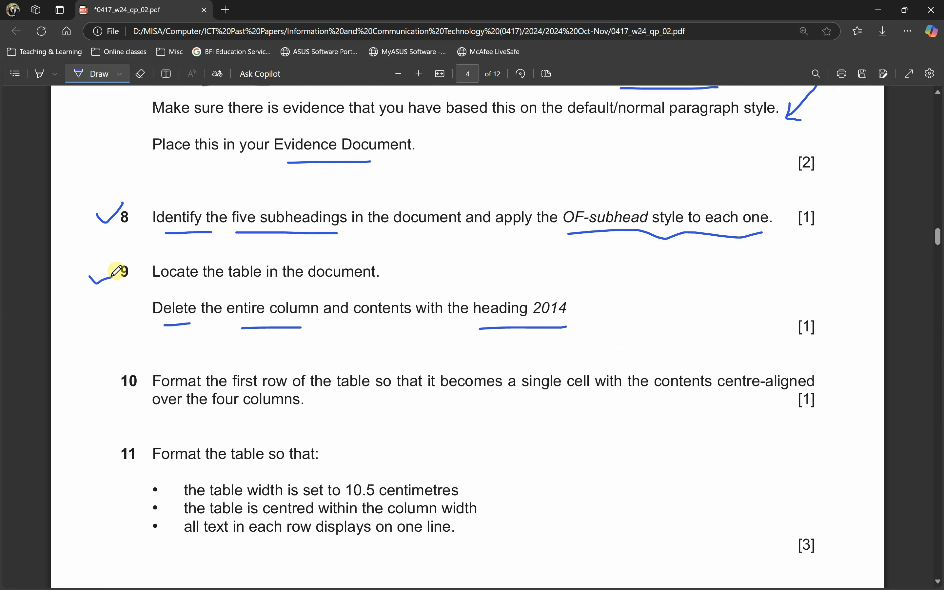
# - Underline "first row", "single cell", "contents", "centre-aligned" and "four columns" in question 10
pyautogui.scroll(-3, 132, 360)
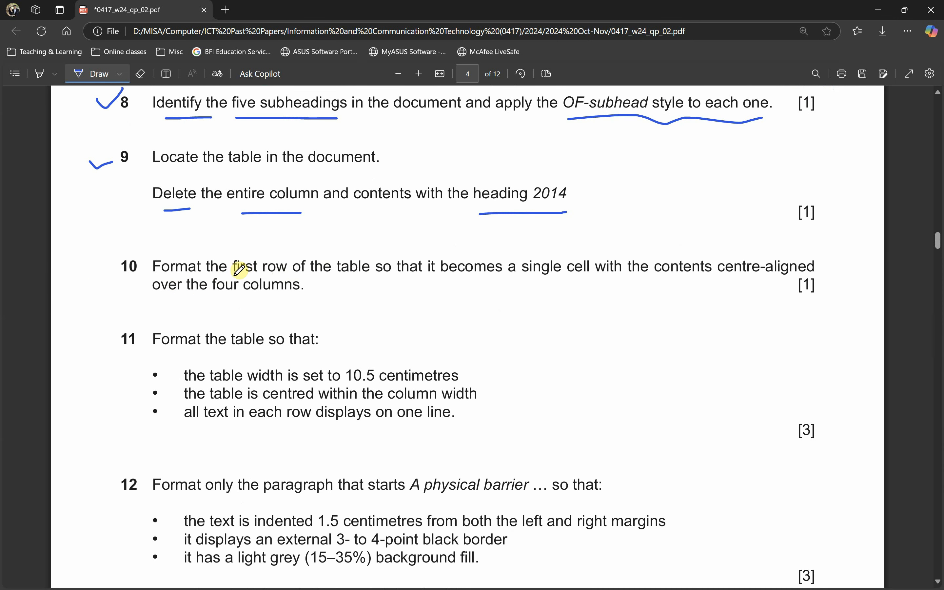
pyautogui.moveTo(234, 275); pyautogui.dragTo(282, 278)
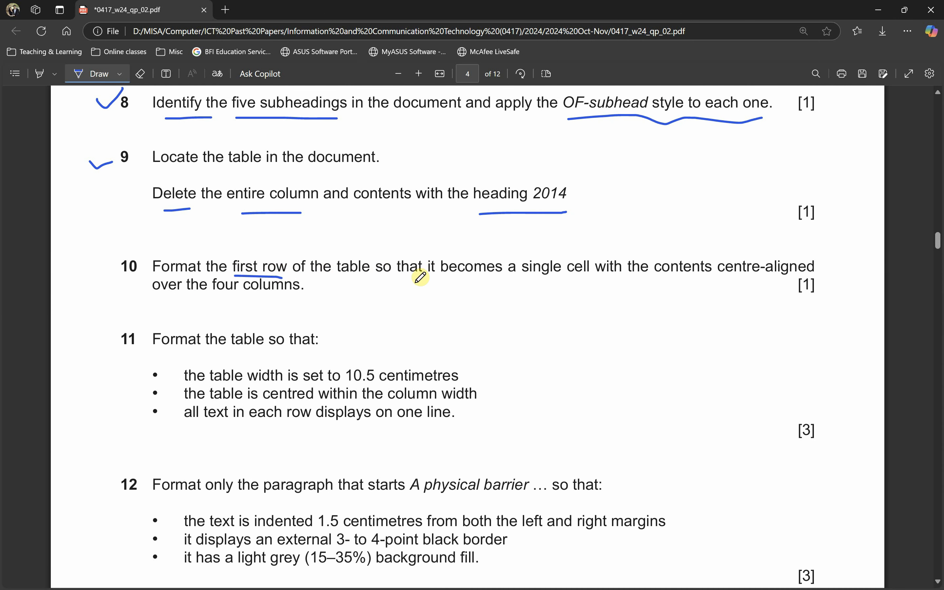
pyautogui.moveTo(519, 279); pyautogui.dragTo(577, 278)
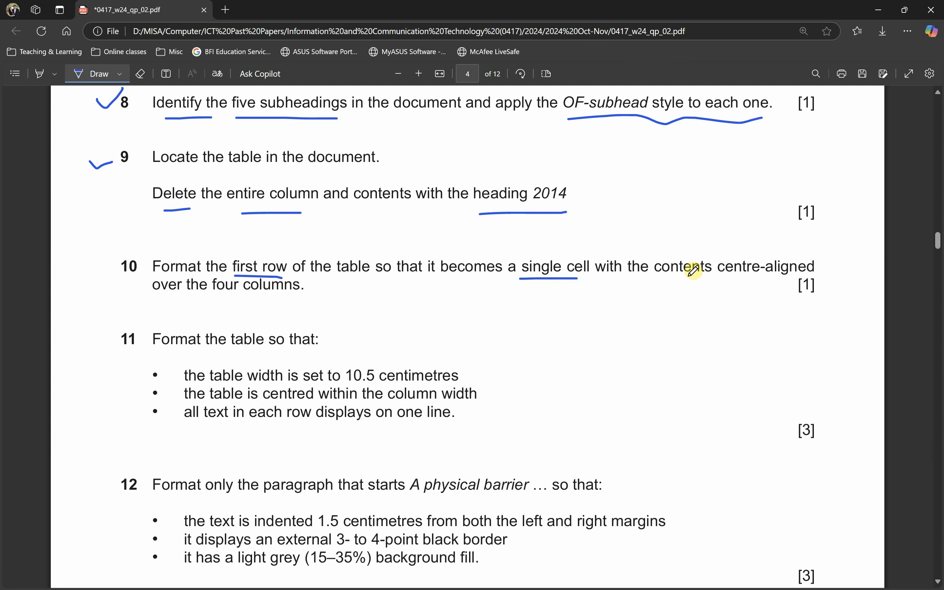
pyautogui.moveTo(655, 280); pyautogui.dragTo(780, 279)
pyautogui.moveTo(224, 299); pyautogui.dragTo(284, 298)
# - Switch to ORGANIC.docx, merge the table's first row into a single cell and centre-align its contents
pyautogui.hotkey('alt', 'Tab')
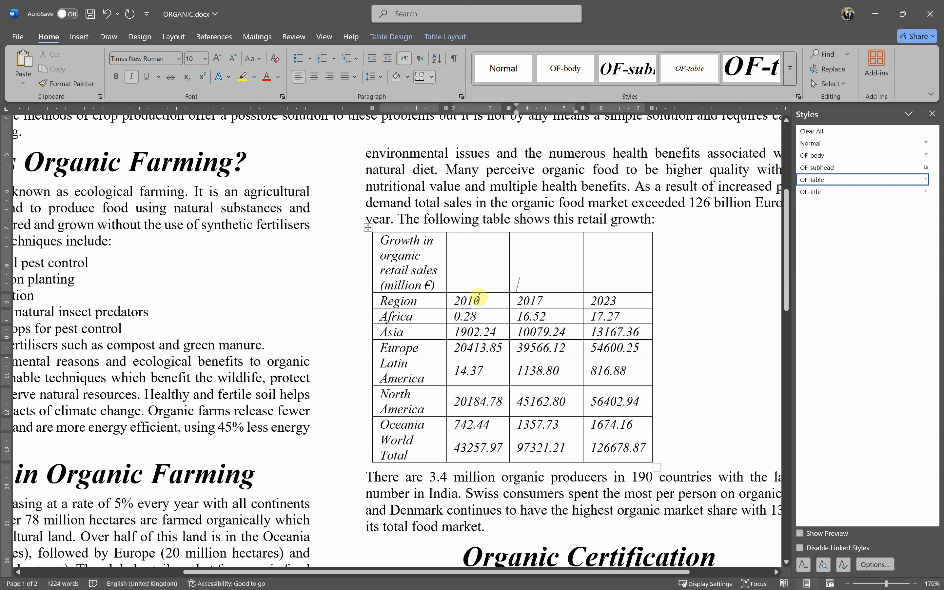
pyautogui.moveTo(594, 267); pyautogui.dragTo(410, 271)
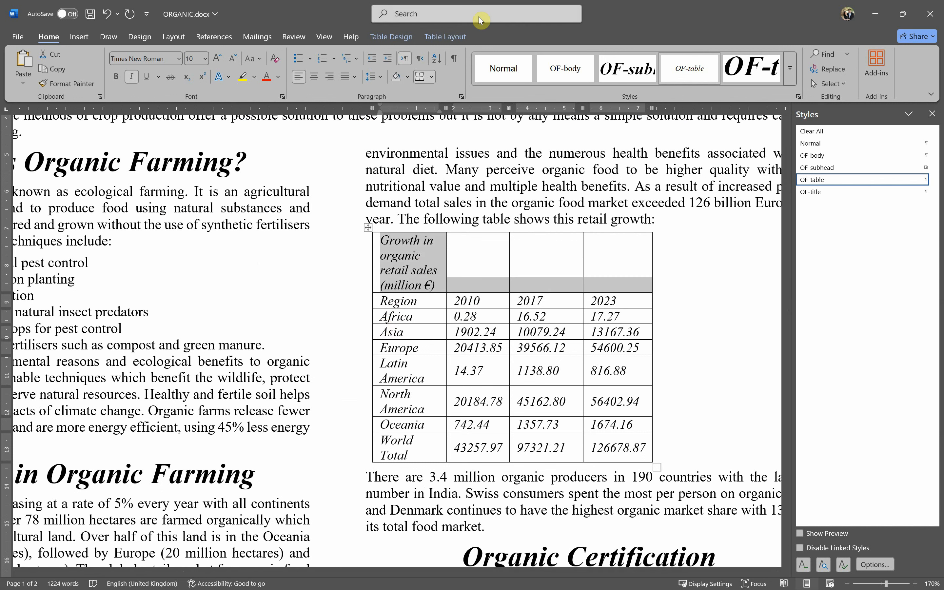
pyautogui.click(452, 36)
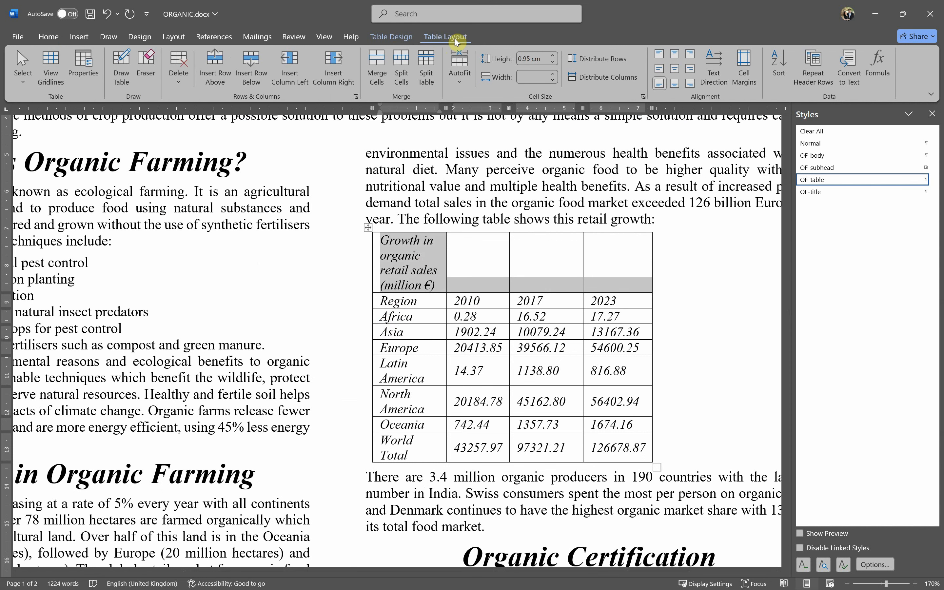
pyautogui.click(382, 78)
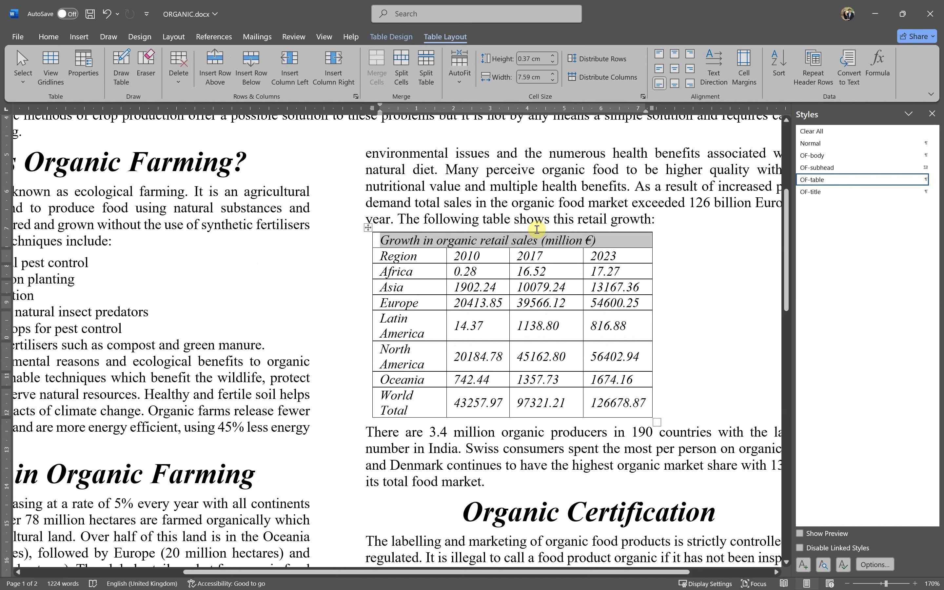
pyautogui.click(676, 75)
pyautogui.click(542, 302)
# - Return to the exam paper, draw a tick mark beside question 10 and underline "Format" in question 11
pyautogui.hotkey('alt', 'Tab')
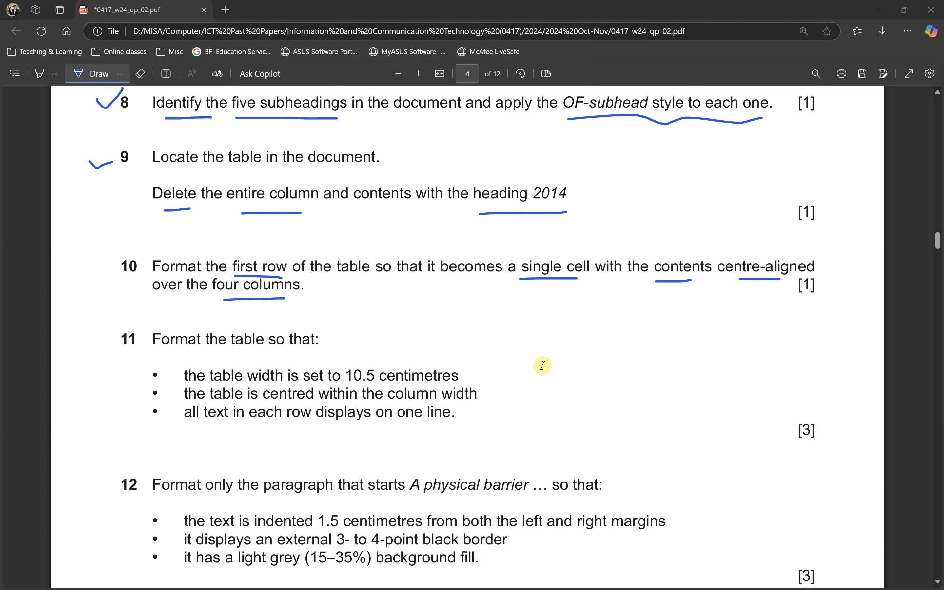
pyautogui.moveTo(80, 275); pyautogui.dragTo(104, 256)
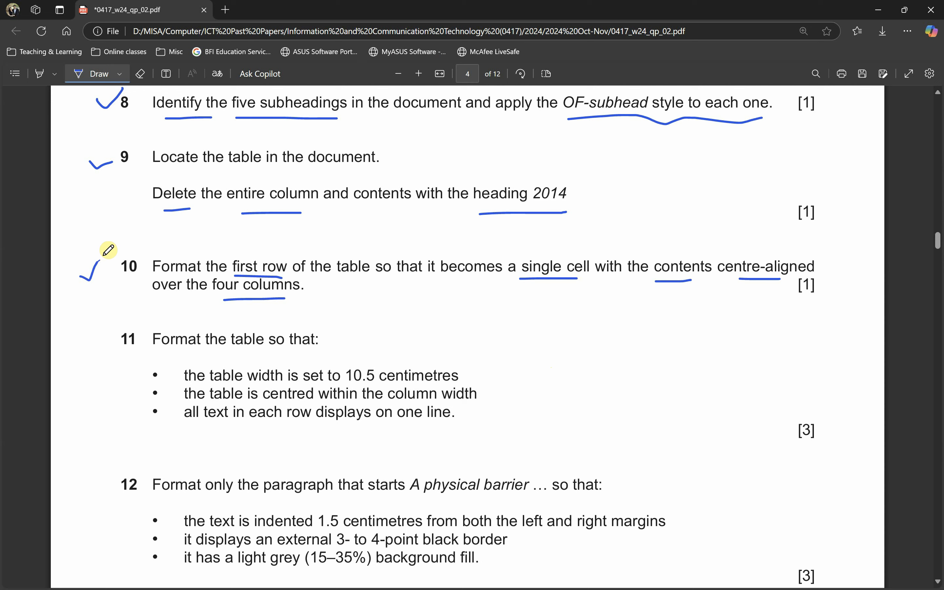
pyautogui.moveTo(156, 356); pyautogui.dragTo(196, 357)
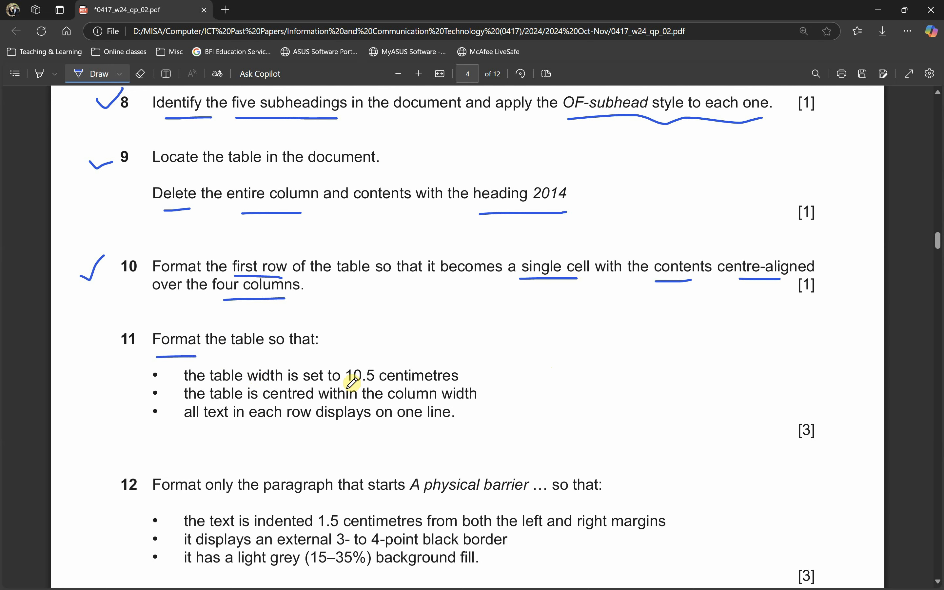
# - Compare the table in ORGANIC.docx with question 11's requirements and close the Styles pane in the document
pyautogui.hotkey('alt', 'Tab')
pyautogui.scroll(-5, 344, 394)
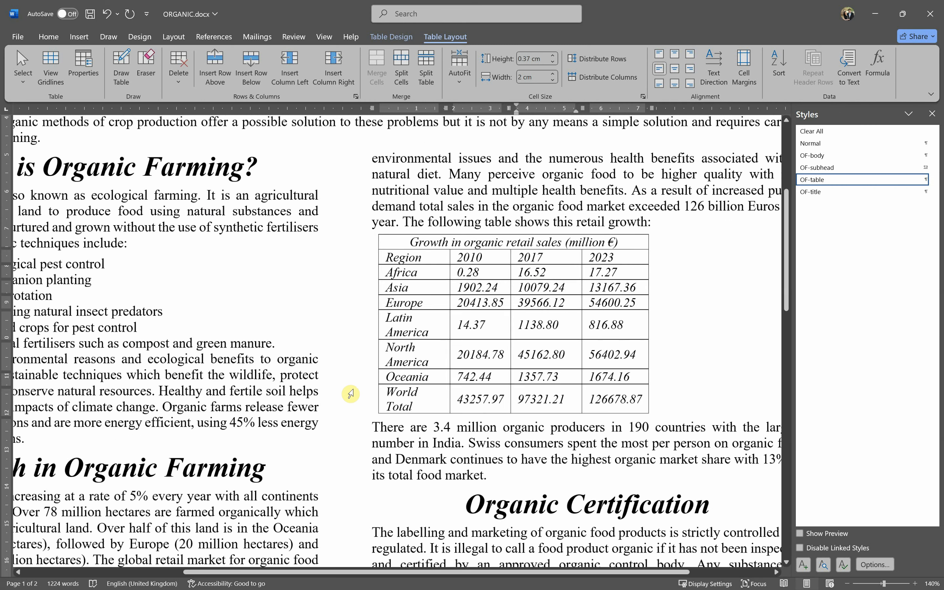
pyautogui.hotkey('alt', 'Tab')
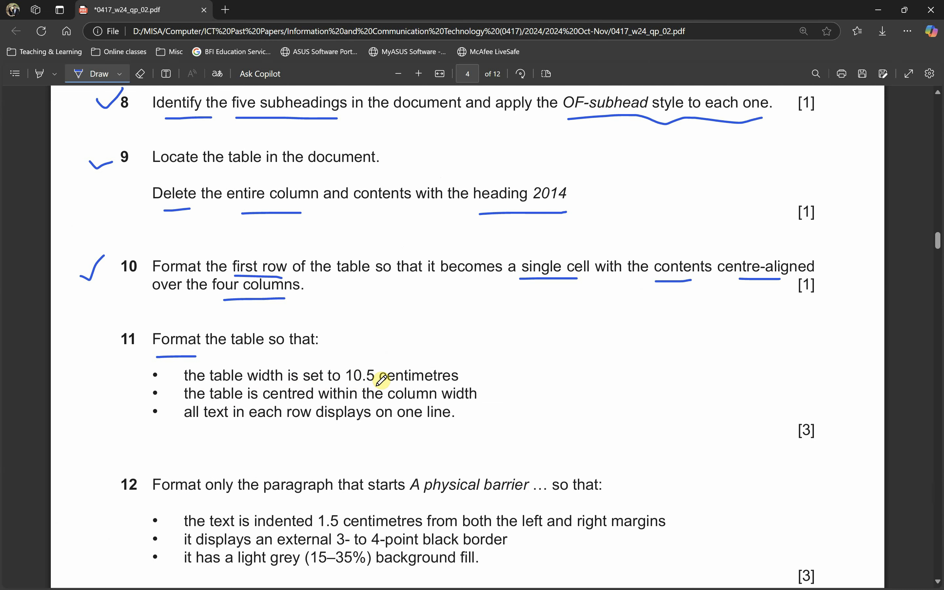
pyautogui.hotkey('alt', 'Tab')
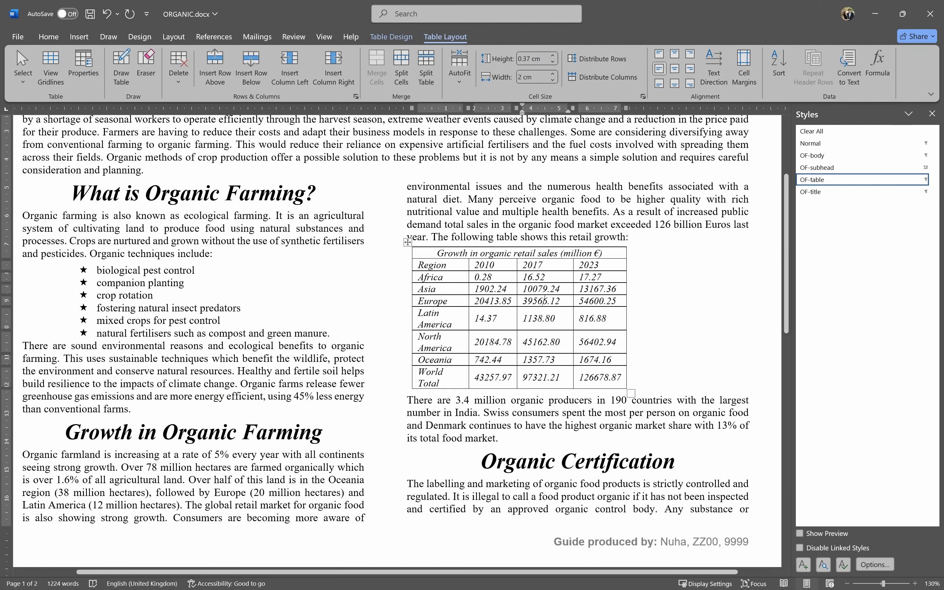
pyautogui.click(932, 114)
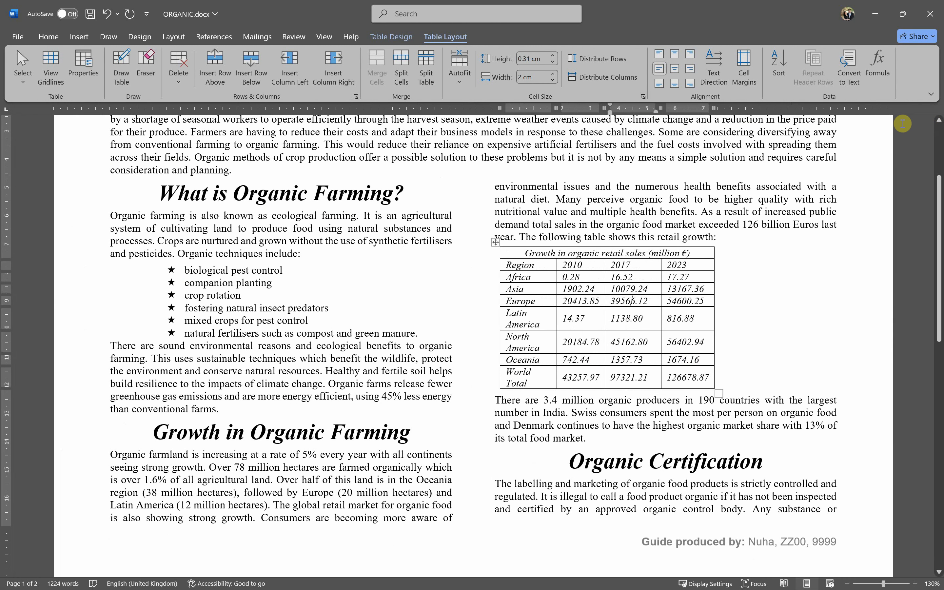
# - Try to set the retail sales table's cell width to 10.5 cm, recheck question 11 in the exam paper and undo the change
pyautogui.click(495, 242)
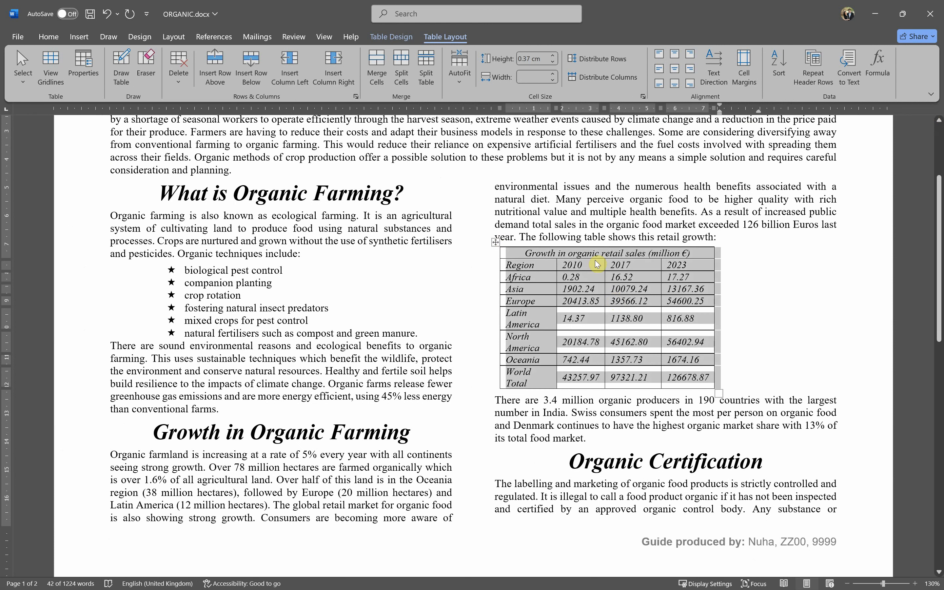
pyautogui.click(530, 78)
pyautogui.press('Tab')
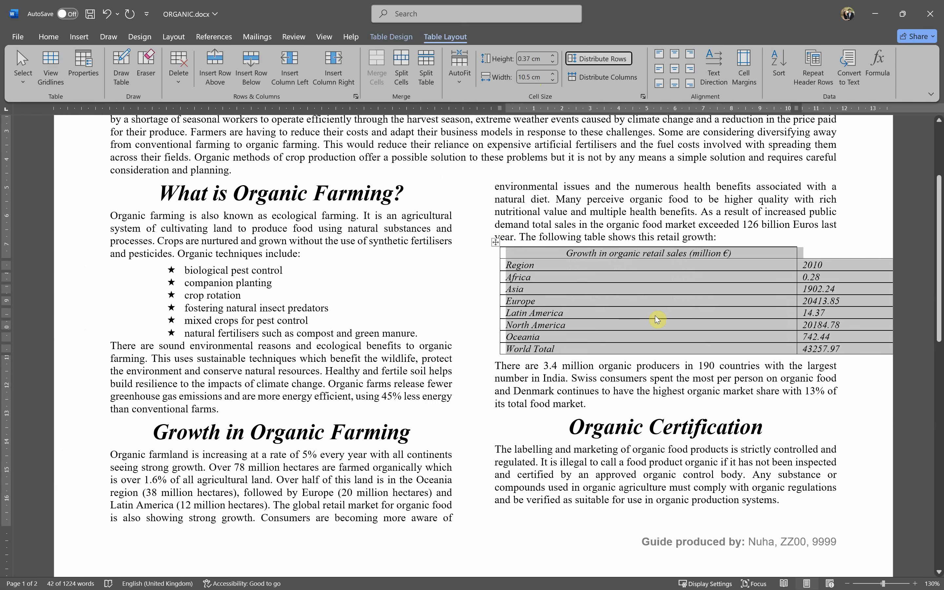
pyautogui.hotkey('alt', 'Tab')
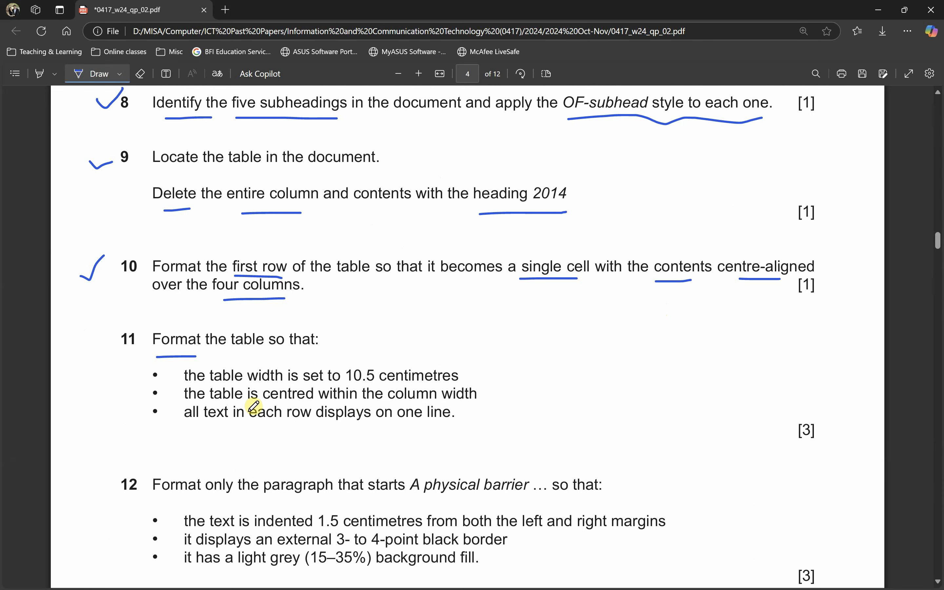
pyautogui.hotkey('alt', 'Tab')
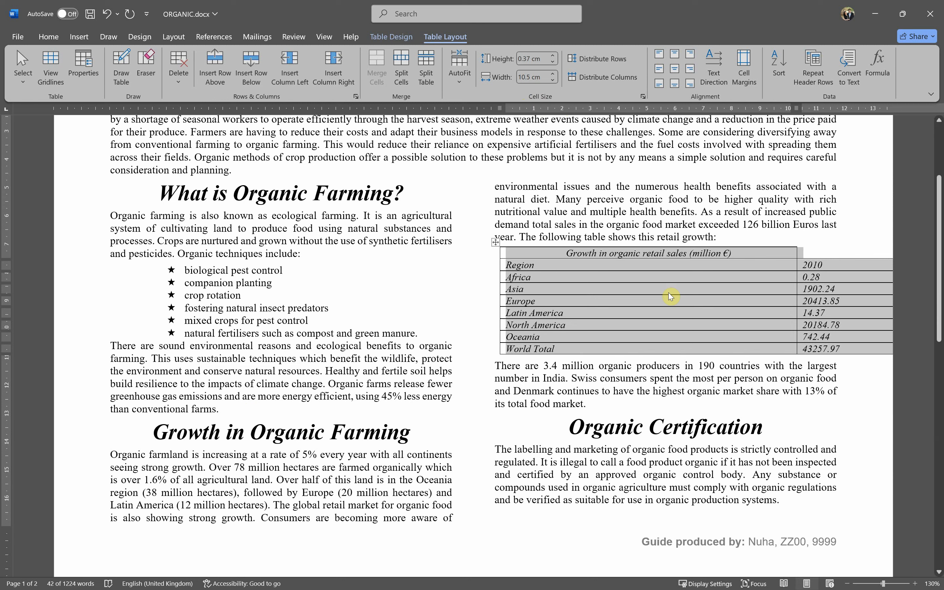
pyautogui.hotkey('ctrl', 'z')
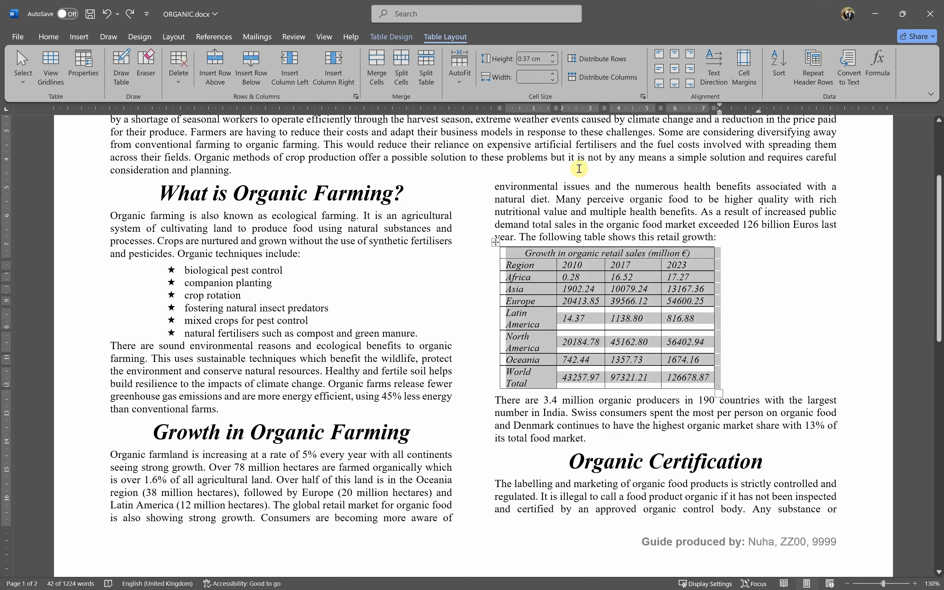
pyautogui.click(398, 37)
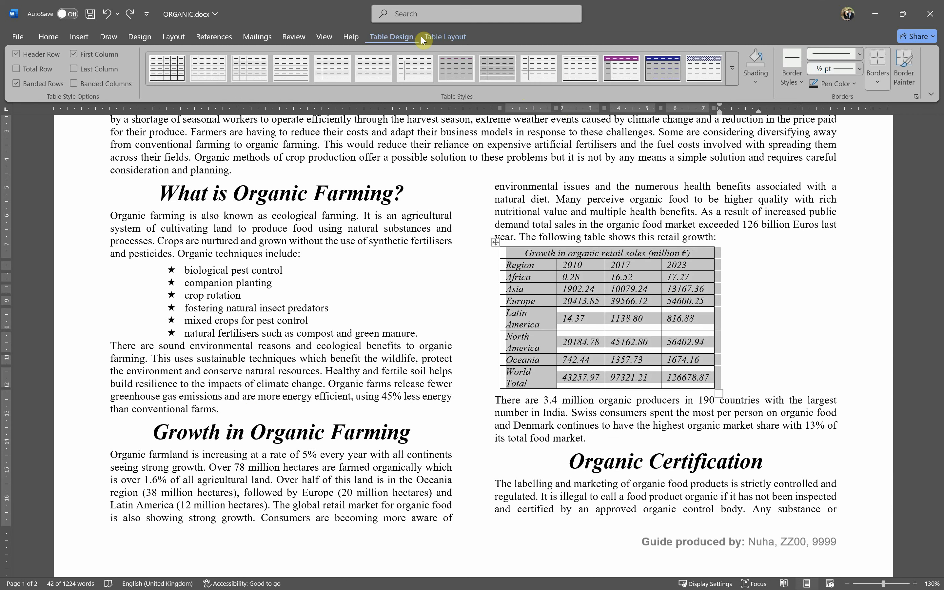
pyautogui.click(439, 38)
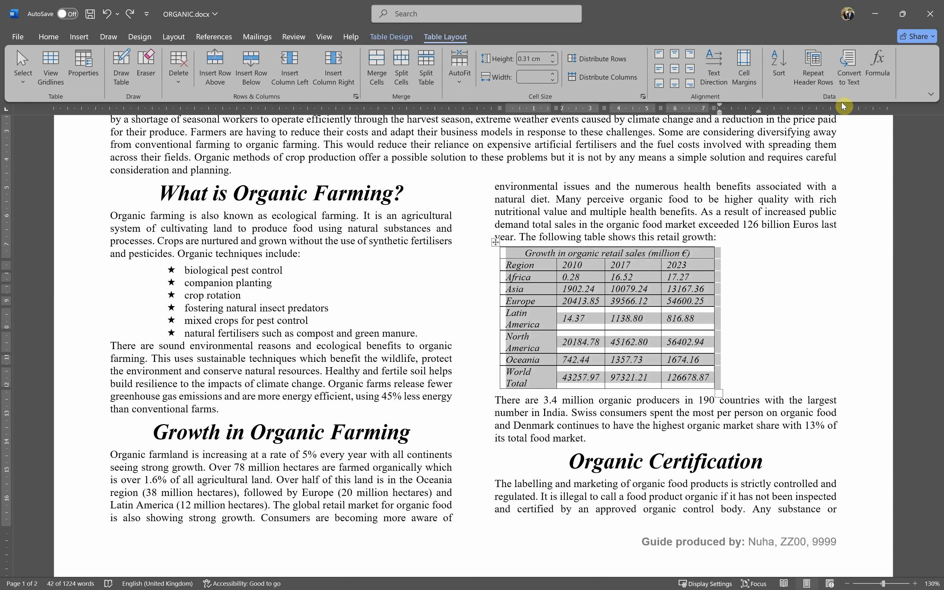
pyautogui.click(930, 95)
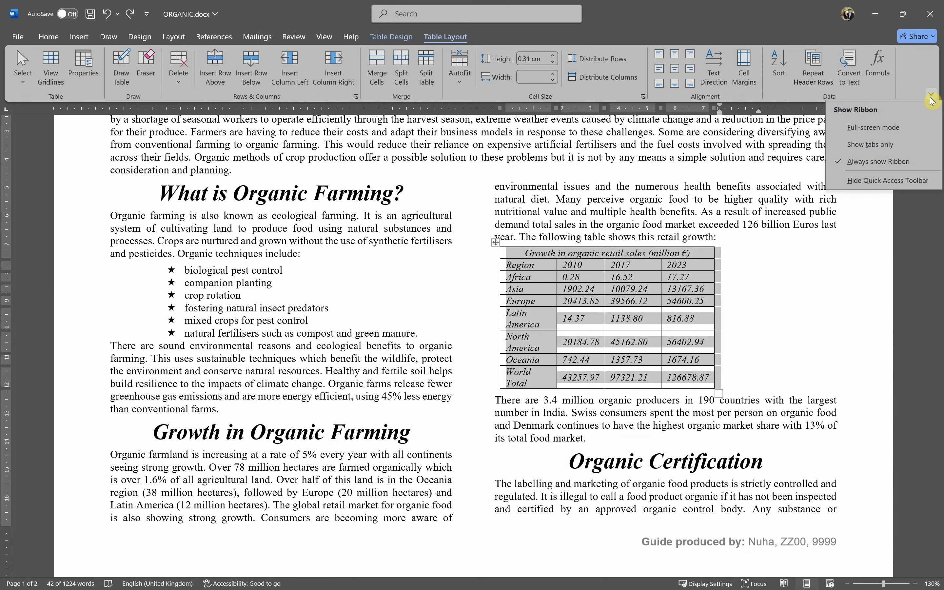
pyautogui.click(931, 98)
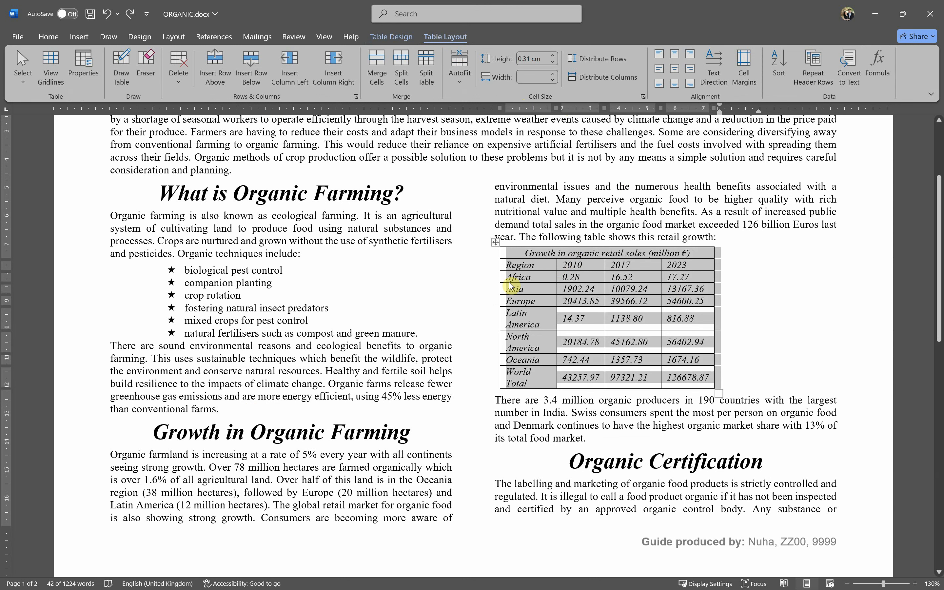
# - Set the retail sales table's preferred width to 10.5 cm in its table properties
pyautogui.rightClick(495, 243)
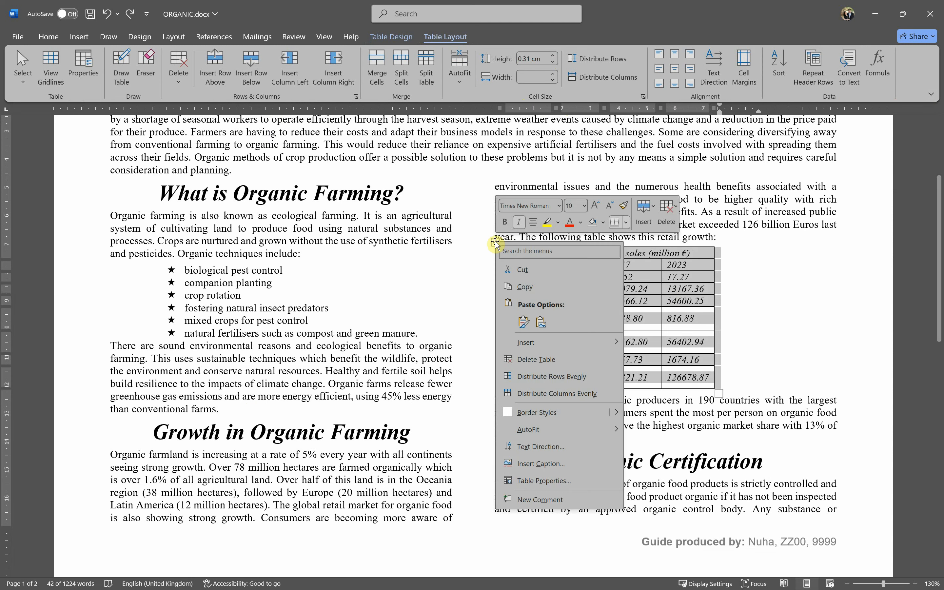
pyautogui.click(545, 481)
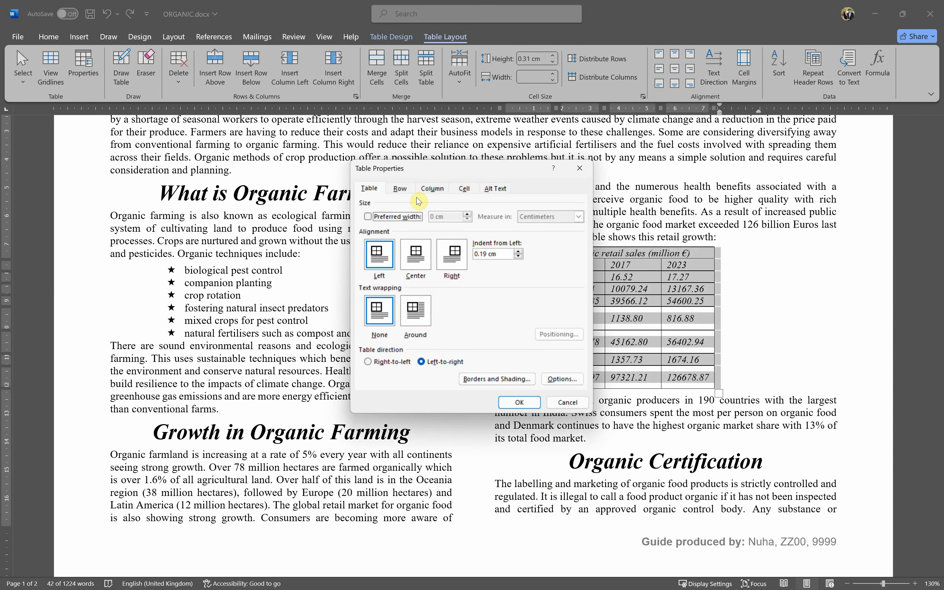
pyautogui.click(369, 217)
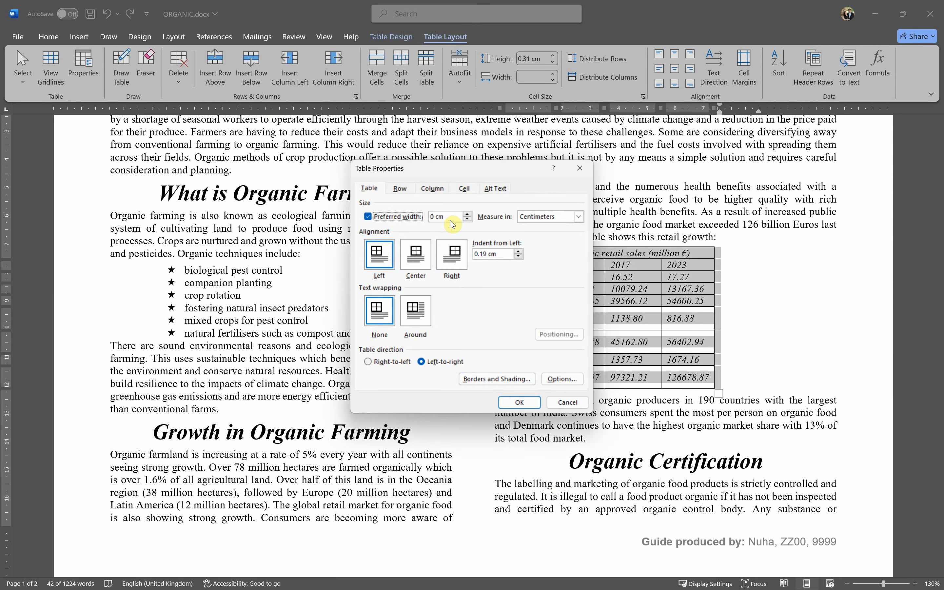
pyautogui.click(439, 216)
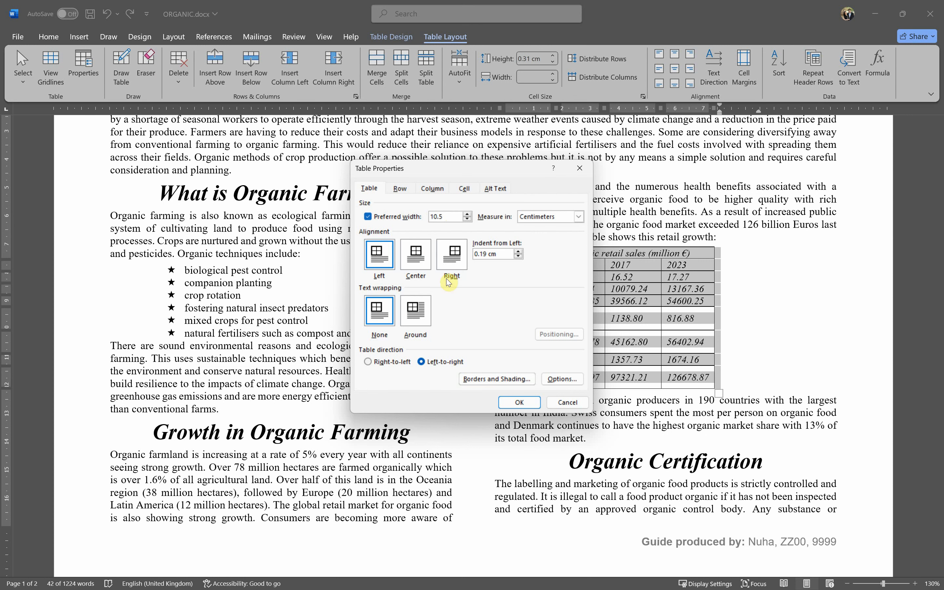
pyautogui.click(521, 406)
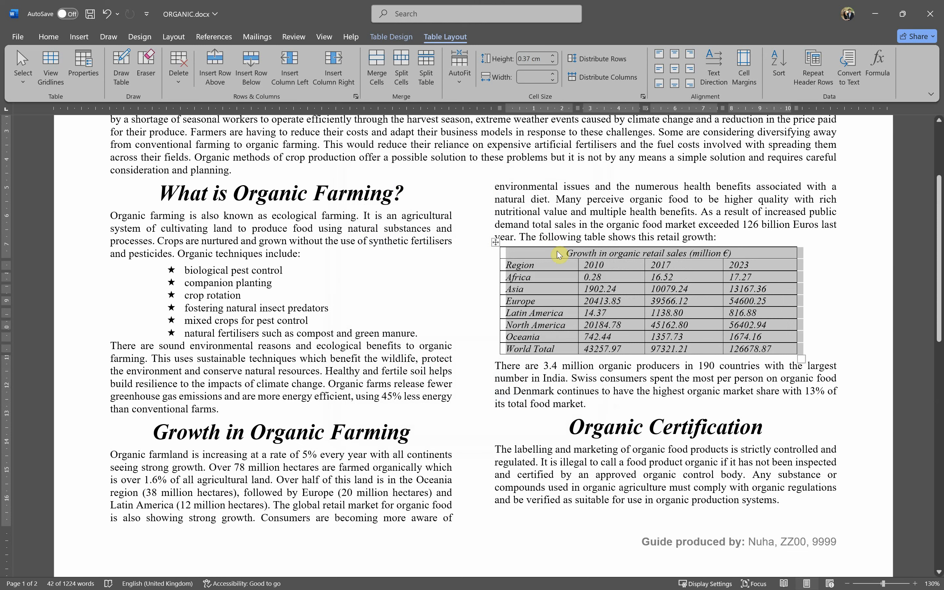
# - Tick question 11's width and centring requirements in the exam paper, checking the table's position within its column in ORGANIC.docx between the two
pyautogui.hotkey('alt', 'Tab')
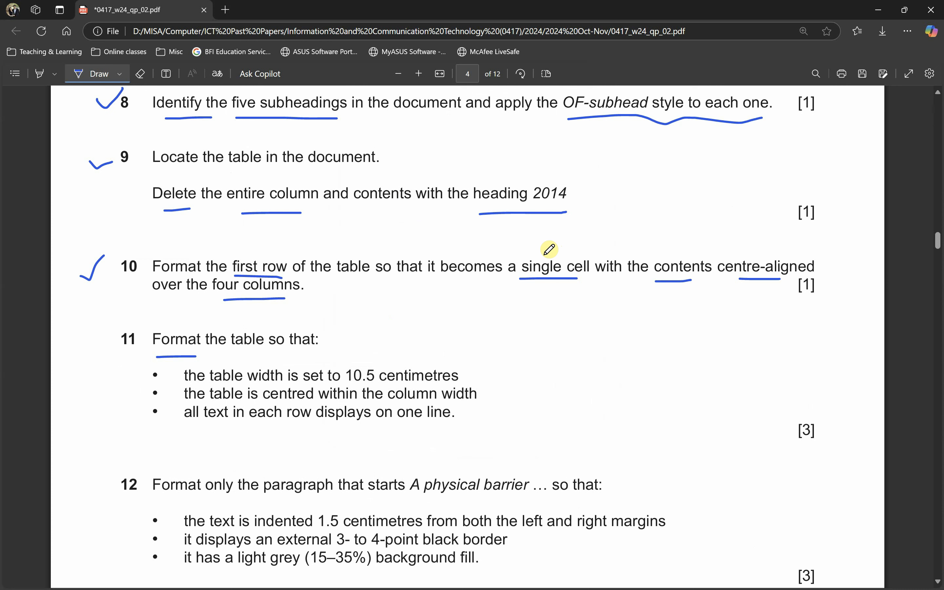
pyautogui.moveTo(123, 377); pyautogui.dragTo(150, 364)
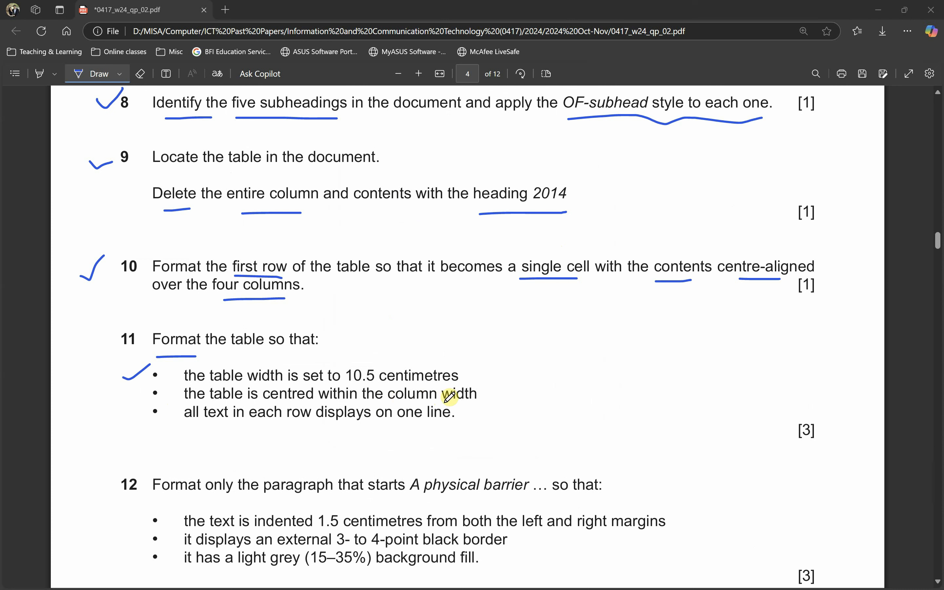
pyautogui.hotkey('alt', 'Tab')
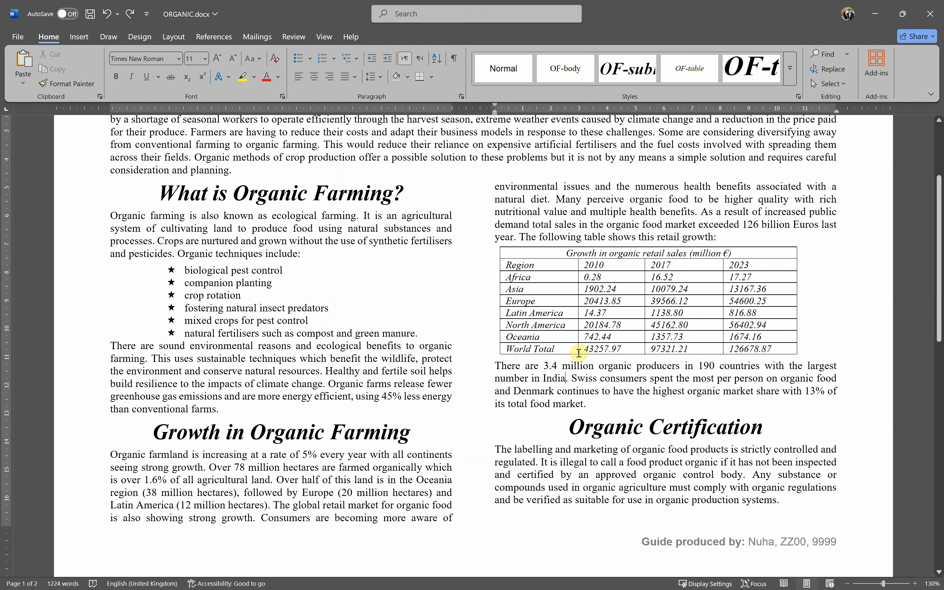
pyautogui.click(575, 250)
pyautogui.moveTo(521, 232); pyautogui.dragTo(530, 406)
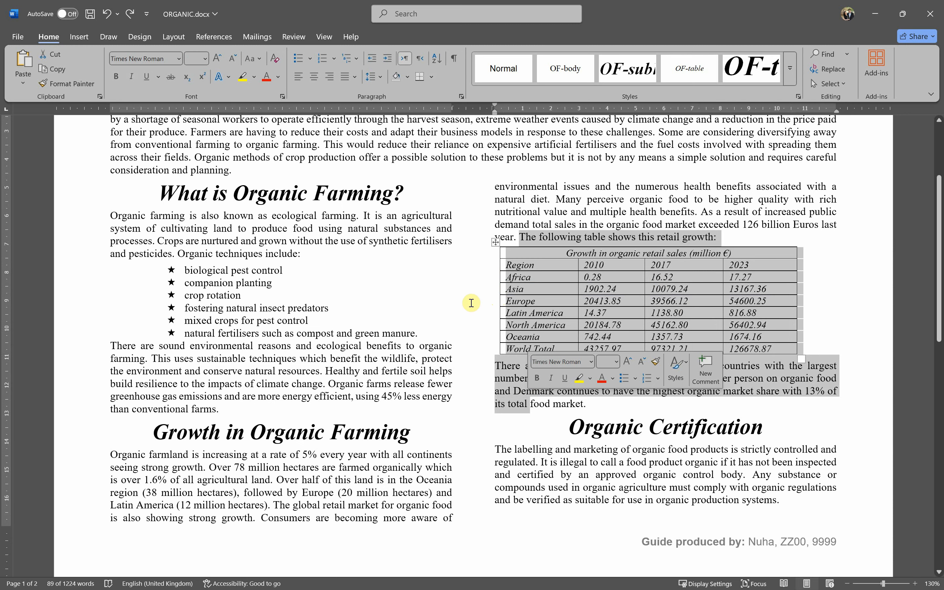
pyautogui.hotkey('alt', 'Tab')
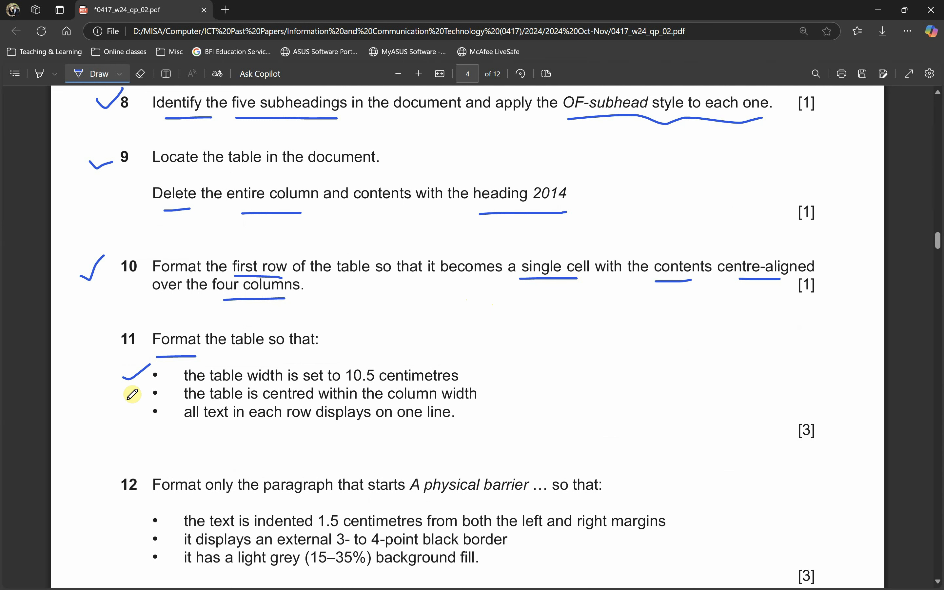
pyautogui.moveTo(129, 396); pyautogui.dragTo(147, 390)
# - Check the table's rows in ORGANIC.docx, and in question 11 underline "10.5" and tick the one-line text requirement
pyautogui.hotkey('alt', 'Tab')
pyautogui.click(648, 309)
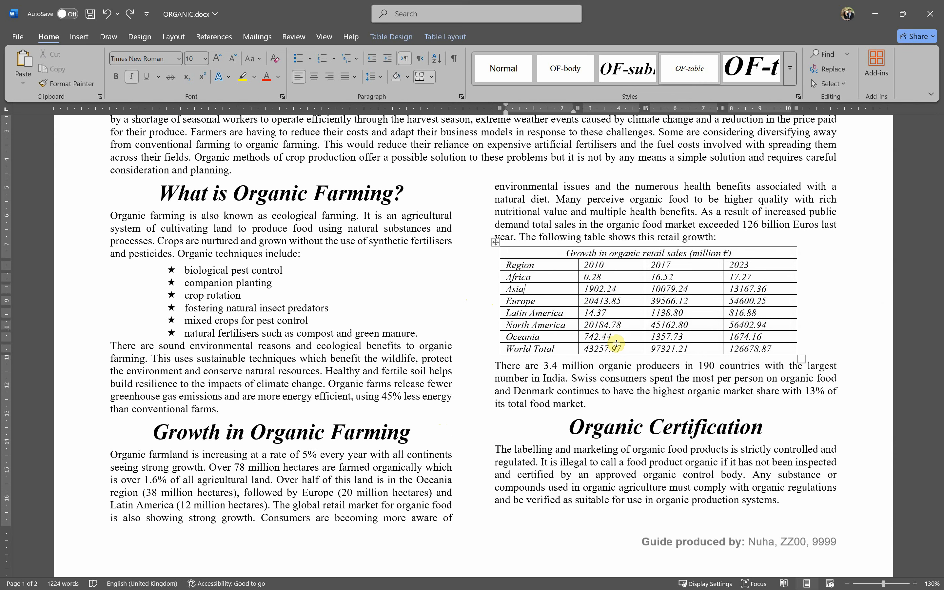
pyautogui.hotkey('alt', 'Tab')
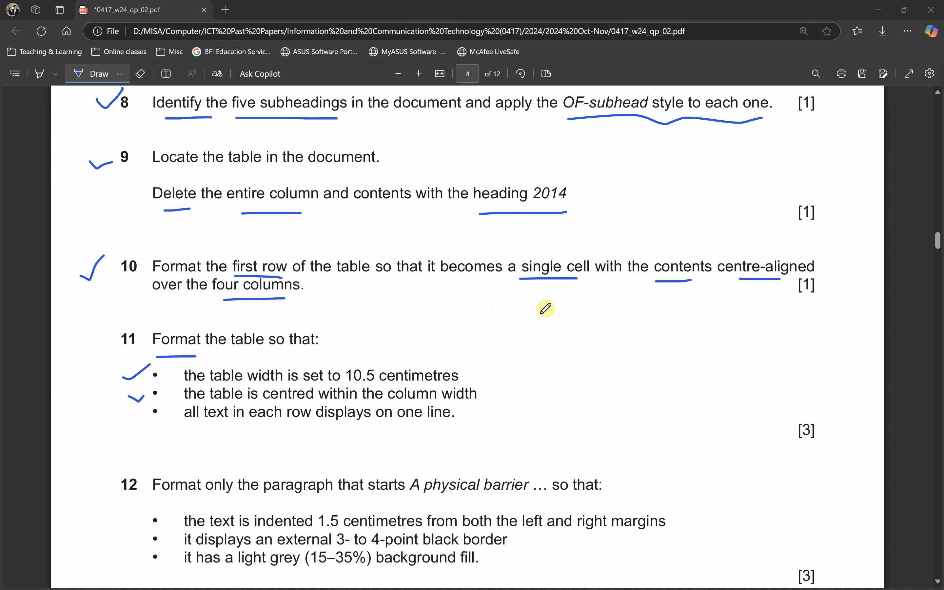
pyautogui.moveTo(350, 387); pyautogui.dragTo(376, 385)
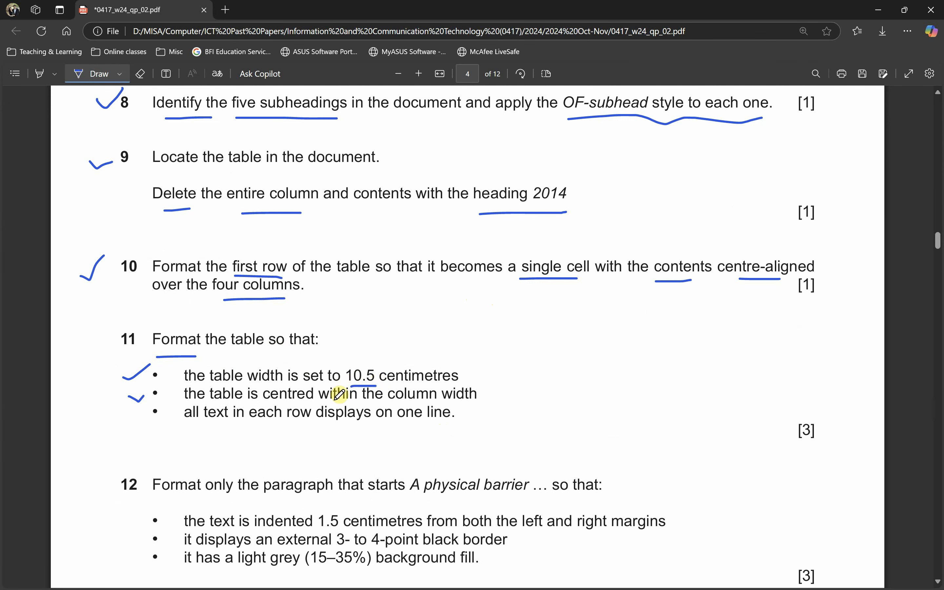
pyautogui.moveTo(139, 416); pyautogui.dragTo(156, 409)
# - Underline "physical barrier" in question 12, and find "a physical b" in ORGANIC.docx and select that whole paragraph
pyautogui.scroll(-4, 468, 412)
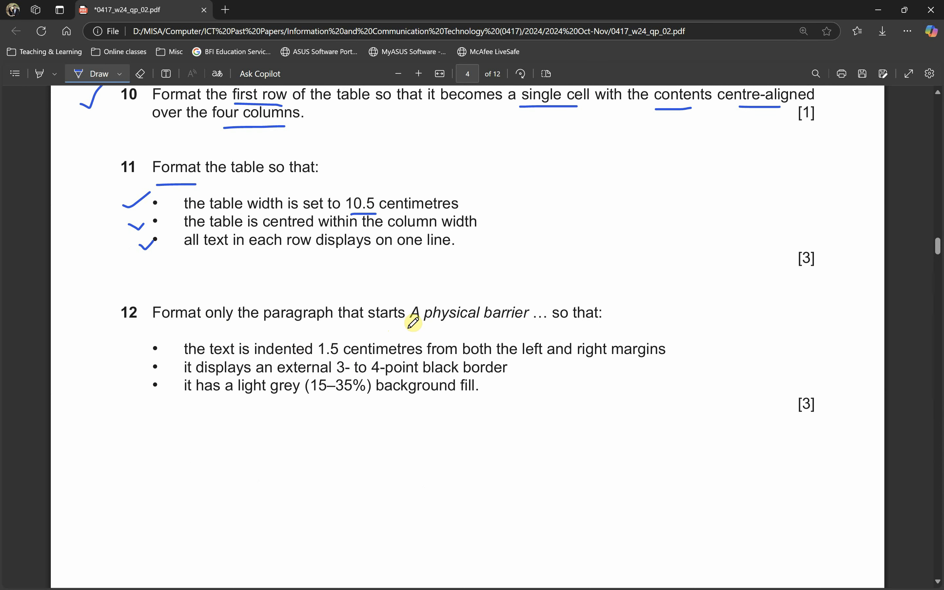
pyautogui.moveTo(423, 326); pyautogui.dragTo(518, 326)
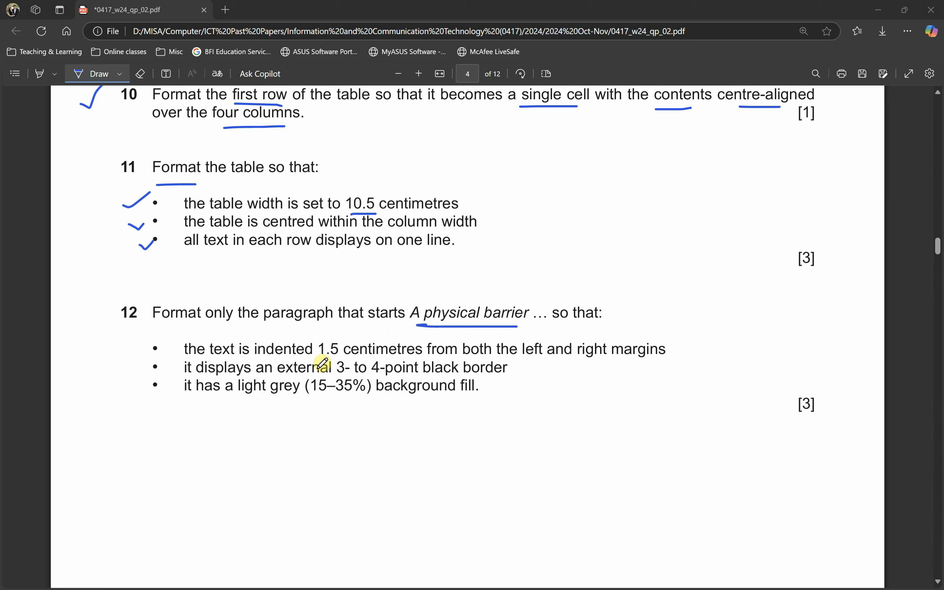
pyautogui.hotkey('alt', 'Tab')
pyautogui.hotkey('ctrl', 'f')
pyautogui.write('a physical b')
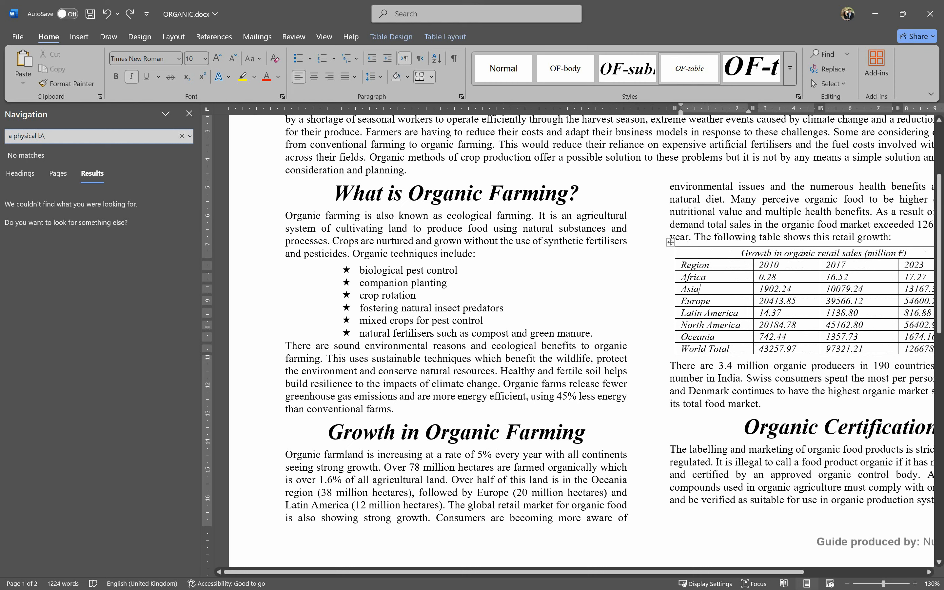
pyautogui.press('BackSpace')
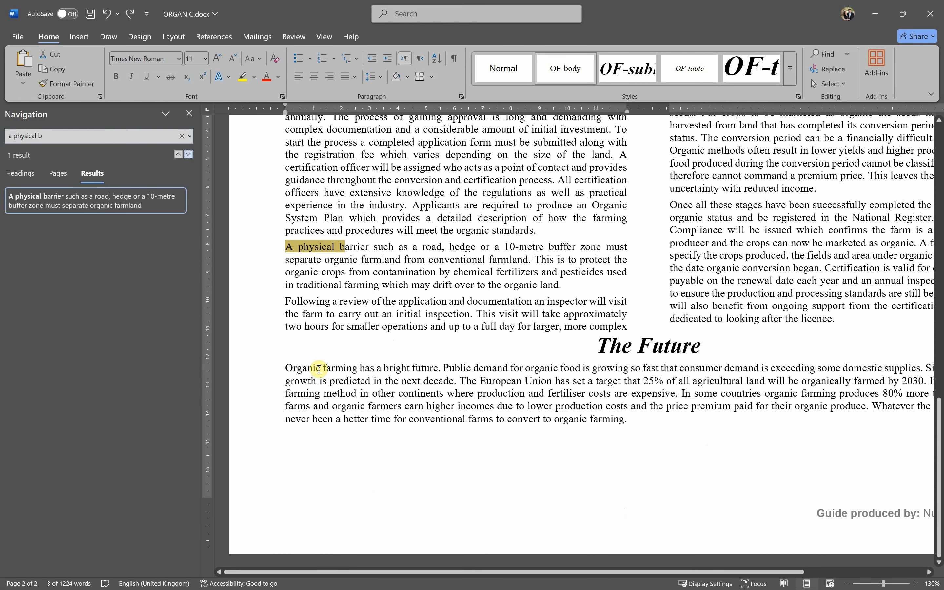
pyautogui.scroll(-1, 388, 384)
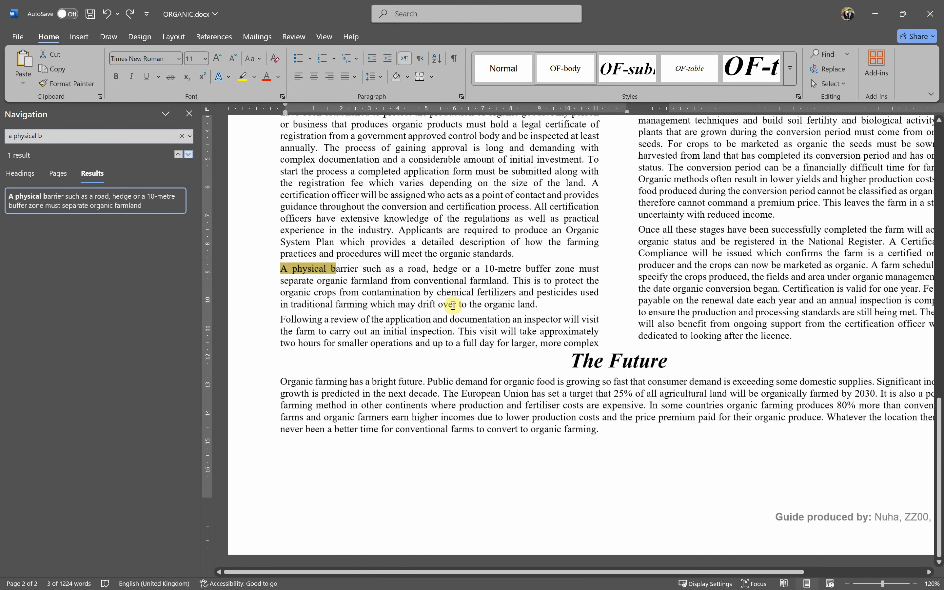
pyautogui.moveTo(543, 305); pyautogui.dragTo(281, 272)
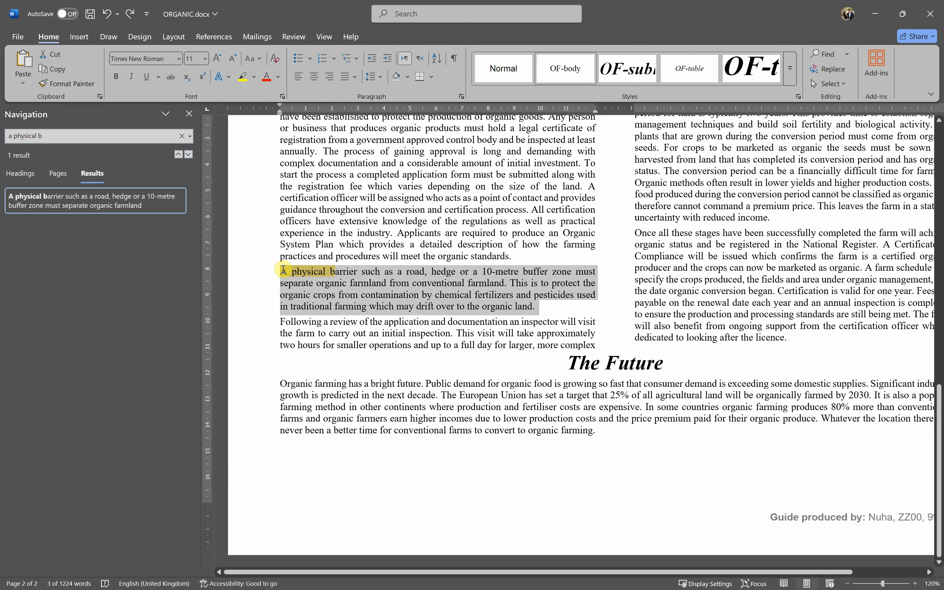
# - In the exam paper's question 12, underline "paragraph", "1.5", "left" and "right margins"
pyautogui.hotkey('alt', 'Tab')
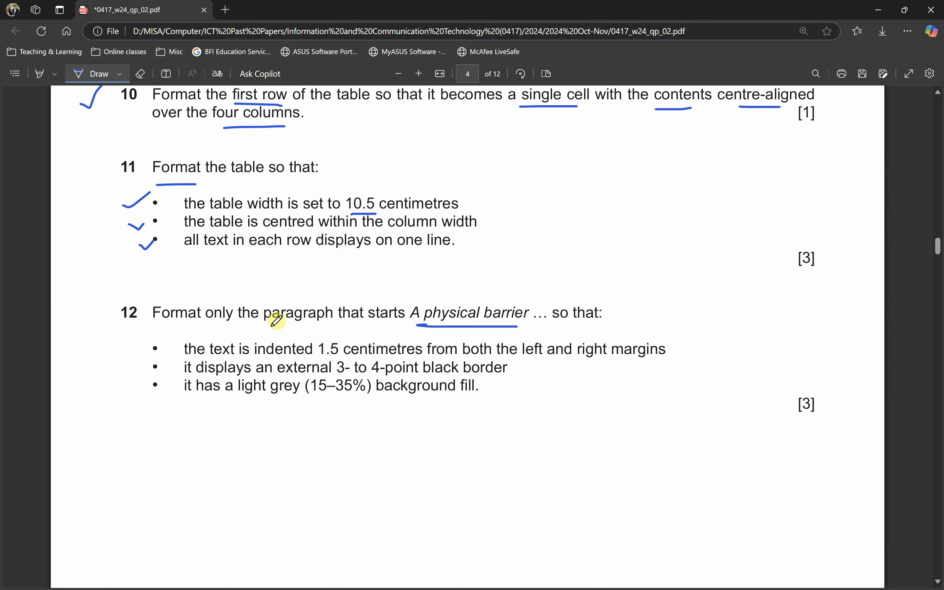
pyautogui.moveTo(267, 329); pyautogui.dragTo(308, 324)
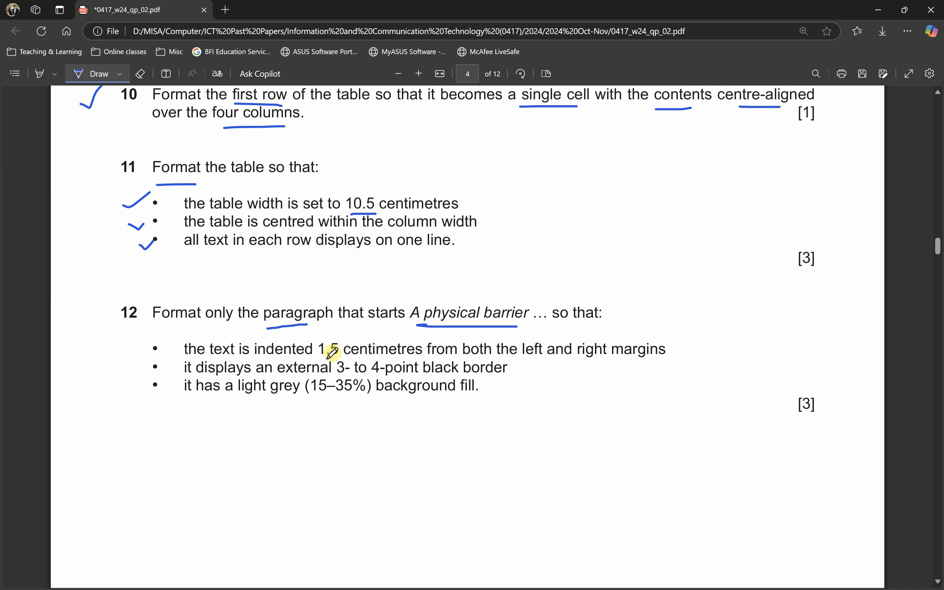
pyautogui.moveTo(326, 357); pyautogui.dragTo(347, 357)
pyautogui.moveTo(524, 362); pyautogui.dragTo(645, 361)
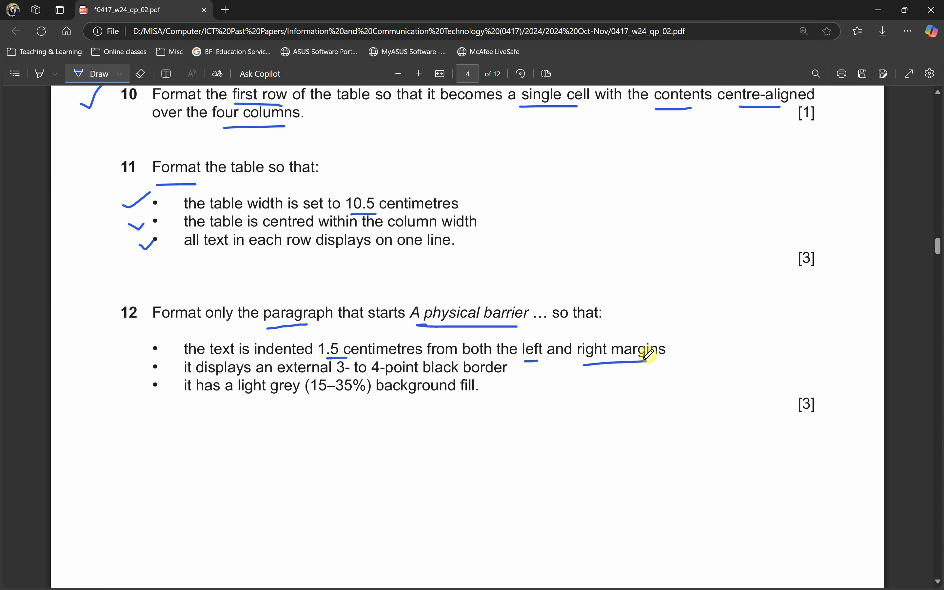
# - Switch to ORGANIC.docx, close the search pane, and indent the "A physical barrier" paragraph 1.5 cm before and after the text
pyautogui.hotkey('alt', 'Tab')
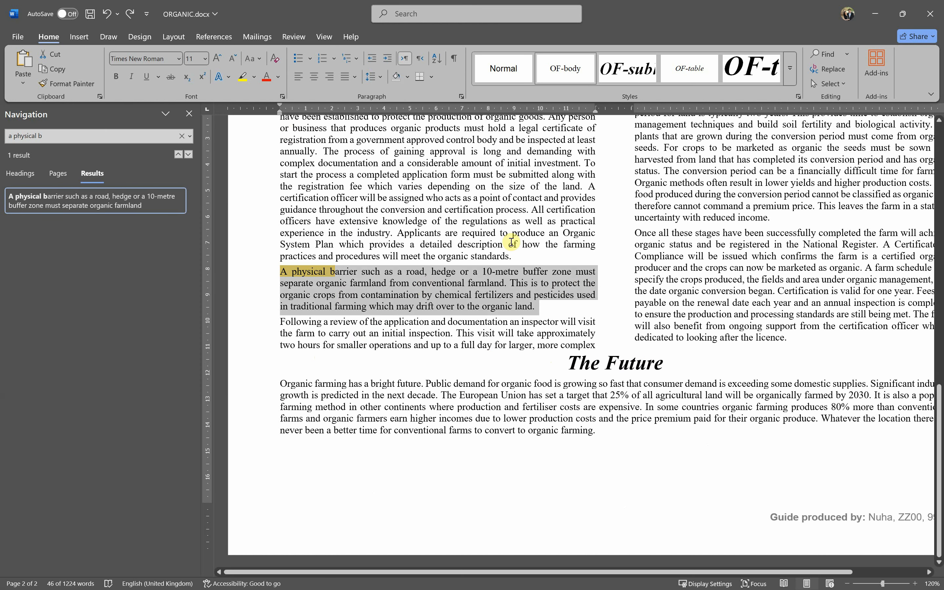
pyautogui.click(189, 114)
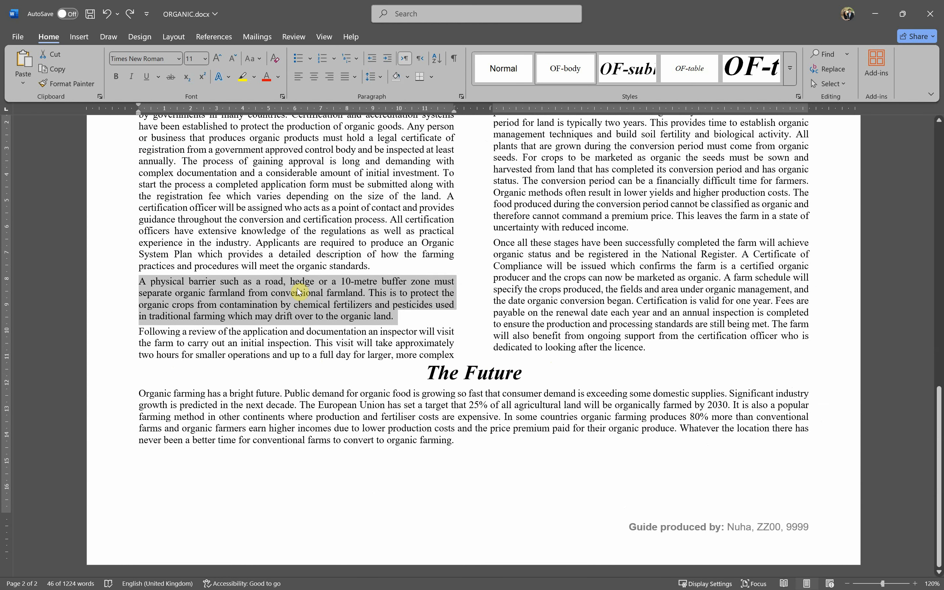
pyautogui.rightClick(298, 291)
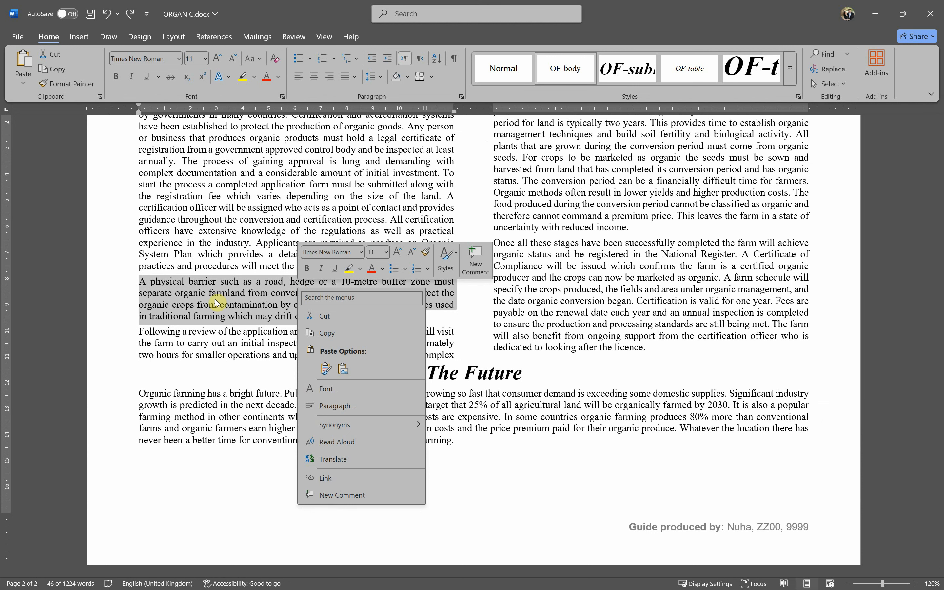
pyautogui.click(336, 406)
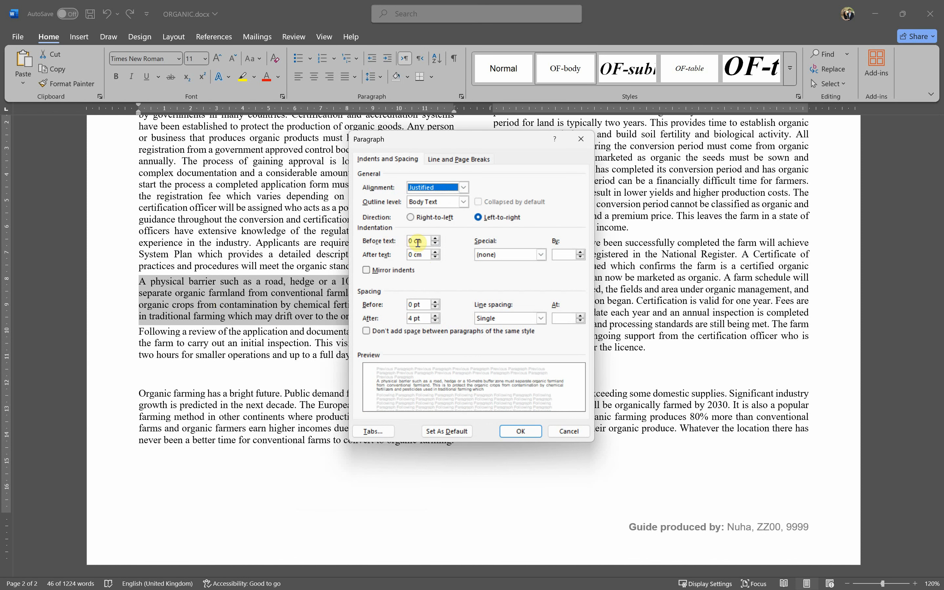
pyautogui.moveTo(418, 243)
pyautogui.mouseDown()
pyautogui.moveTo(397, 242)
pyautogui.moveTo(408, 256)
pyautogui.mouseUp()
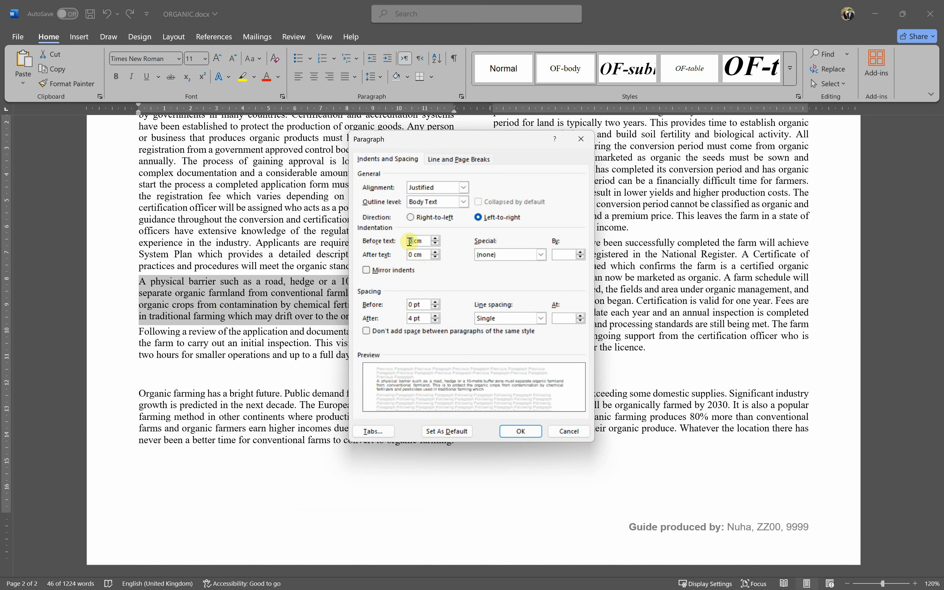
pyautogui.hotkey('alt', 'Tab')
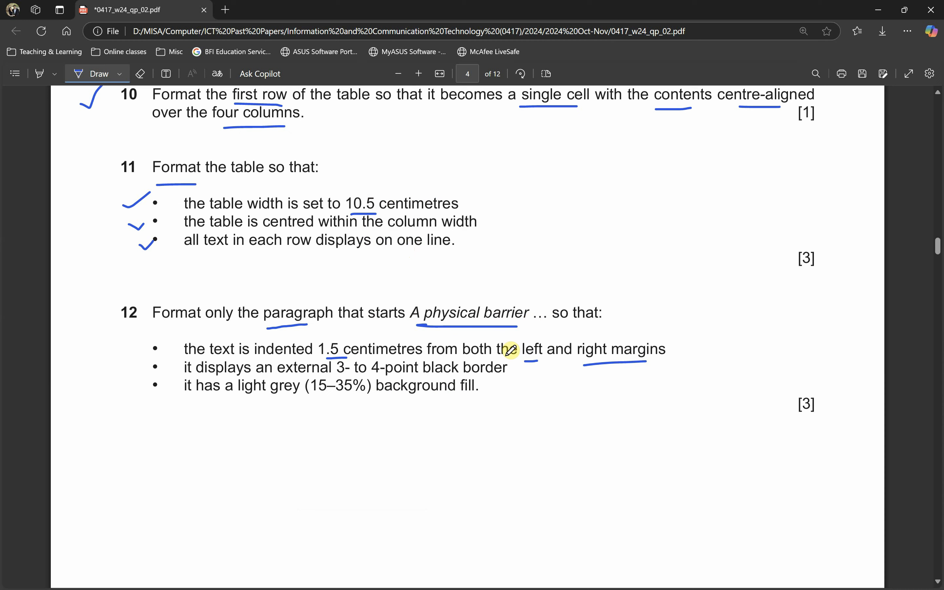
pyautogui.hotkey('alt', 'Tab')
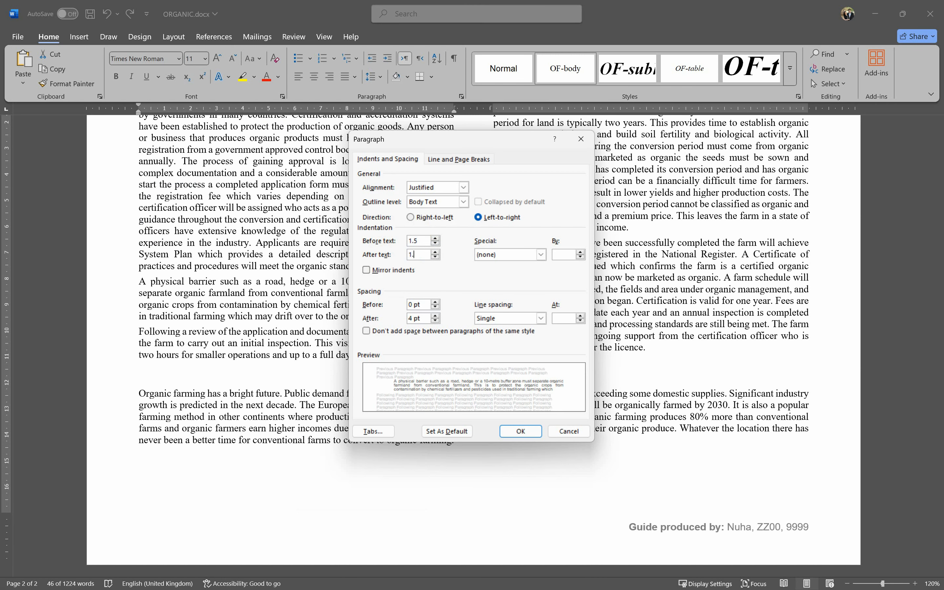
pyautogui.press('Tab')
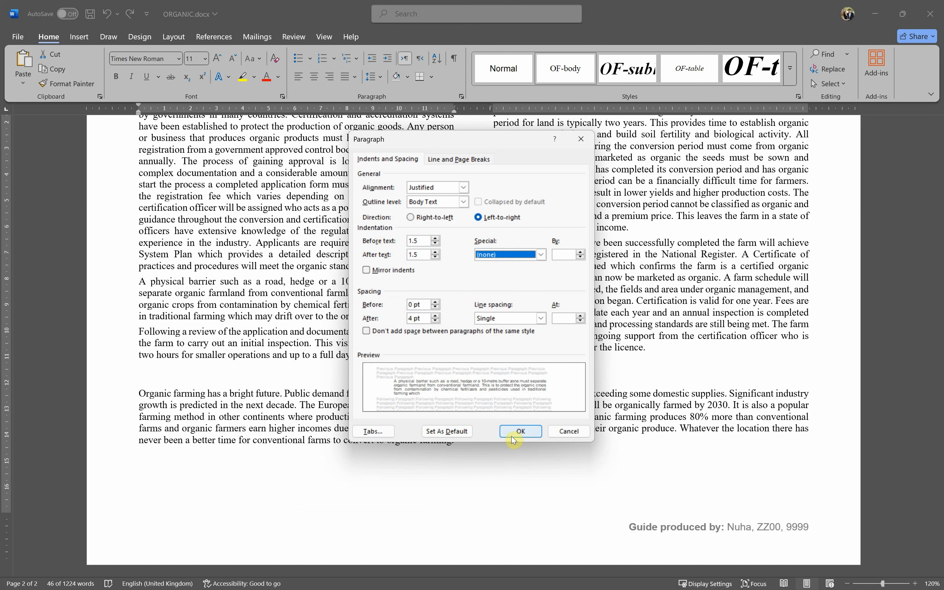
pyautogui.press('ctrl')
pyautogui.press('ctrl')
pyautogui.click(520, 431)
pyautogui.click(262, 281)
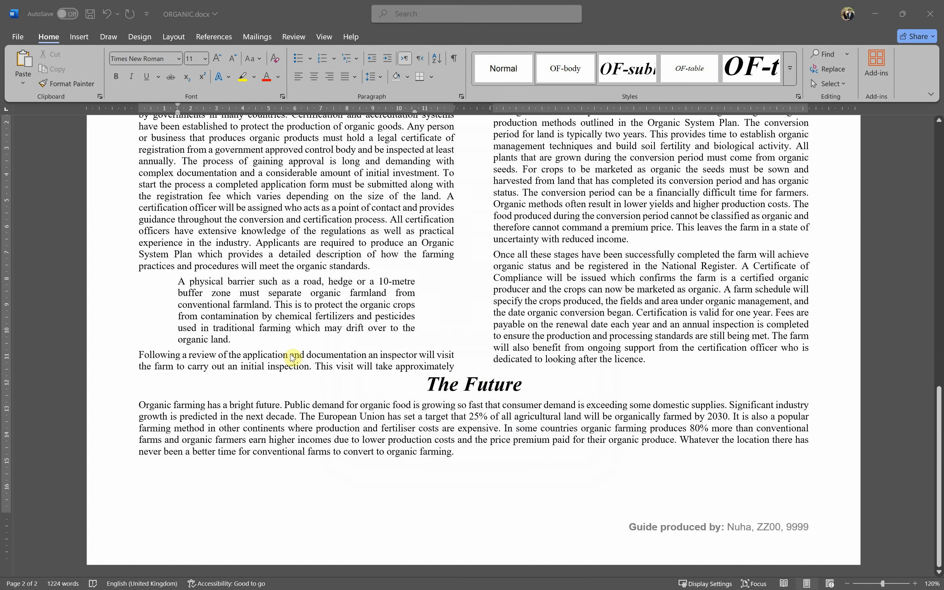
# - In the exam paper's question 12, tick the indentation requirement and underline "3", "4" and "black border"
pyautogui.hotkey('alt', 'Tab')
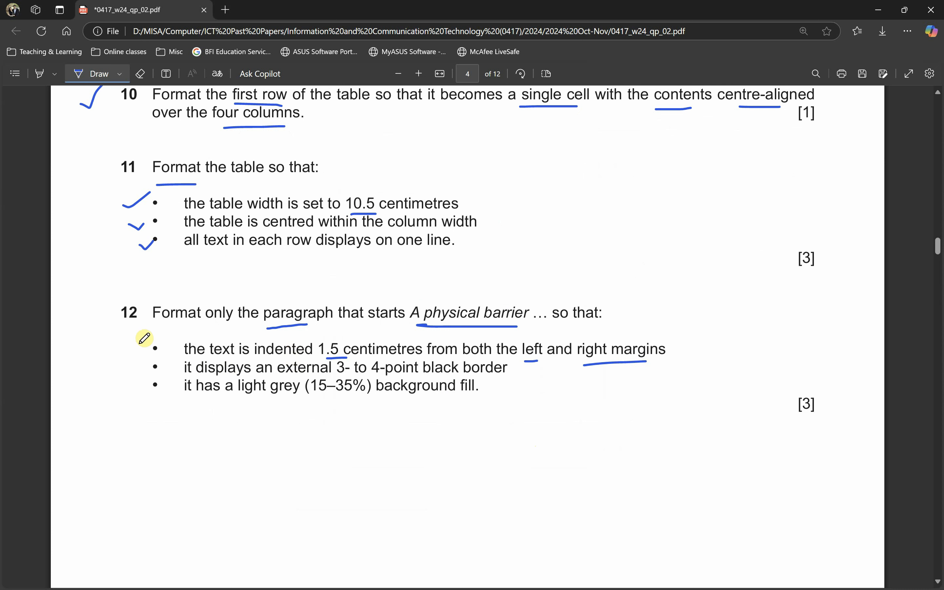
pyautogui.moveTo(130, 344); pyautogui.dragTo(146, 338)
pyautogui.moveTo(336, 377); pyautogui.dragTo(388, 377)
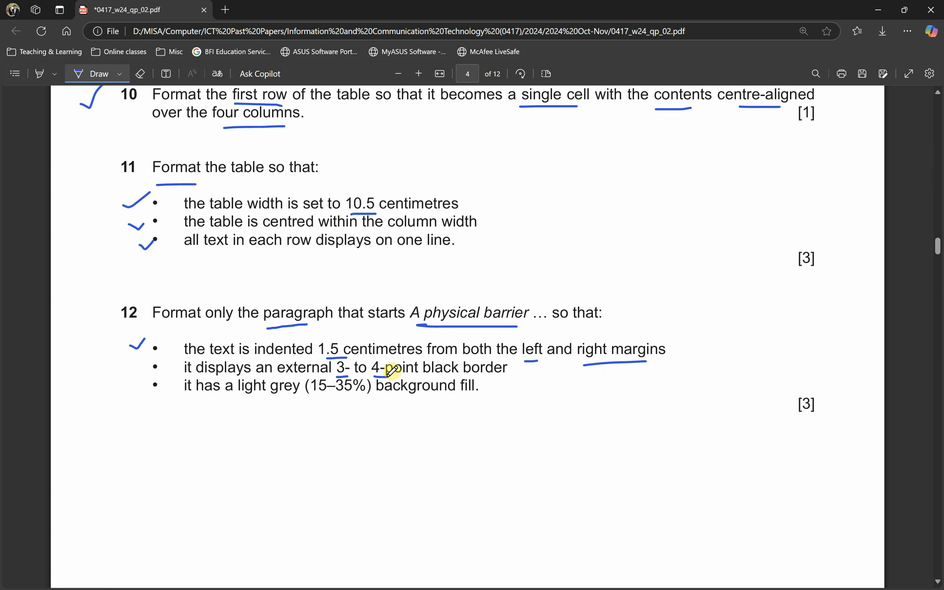
pyautogui.click(440, 376)
pyautogui.moveTo(478, 377); pyautogui.dragTo(506, 376)
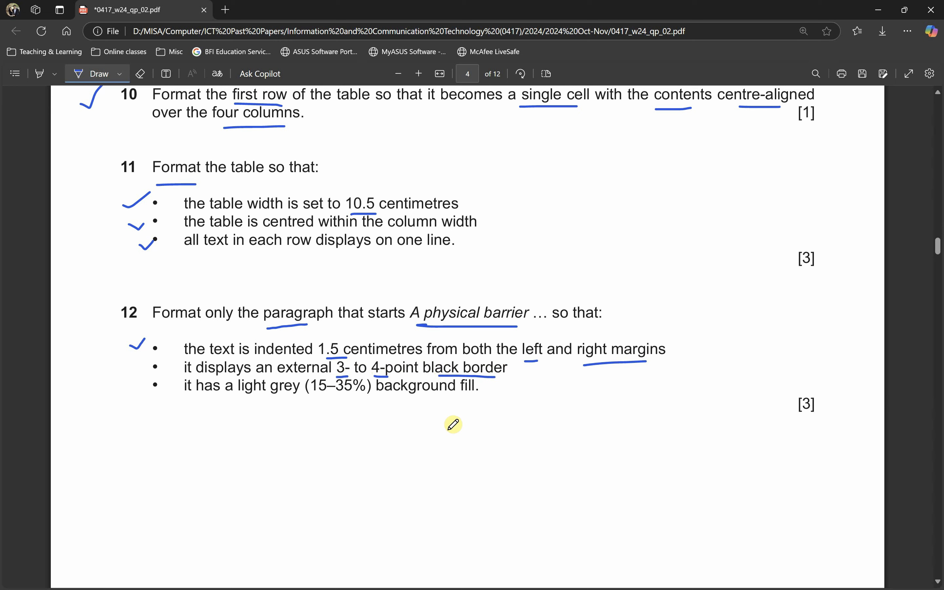
# - Select the whole indented "A physical barrier" paragraph in ORGANIC.docx
pyautogui.hotkey('alt', 'Tab')
pyautogui.click(349, 289)
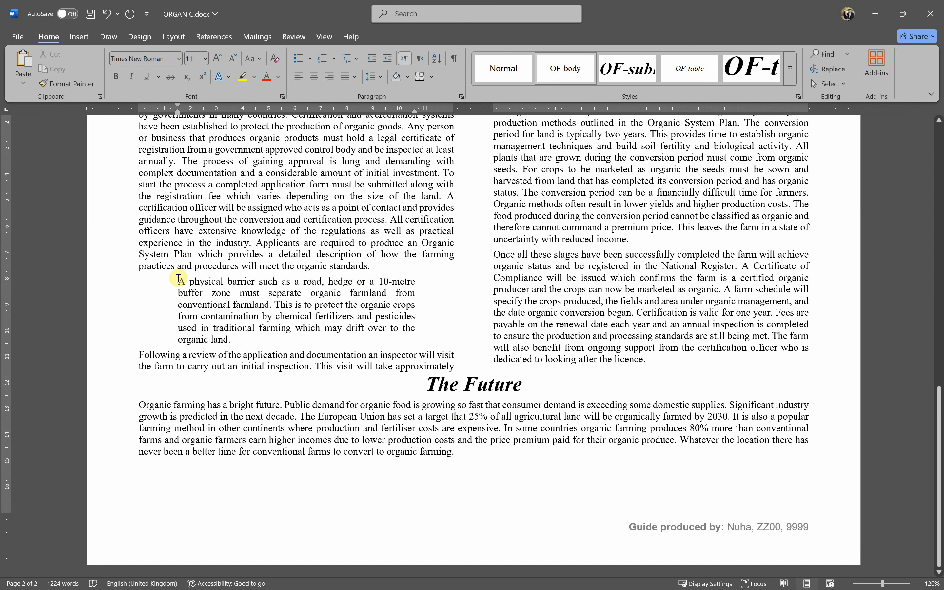
pyautogui.moveTo(179, 279); pyautogui.dragTo(236, 341)
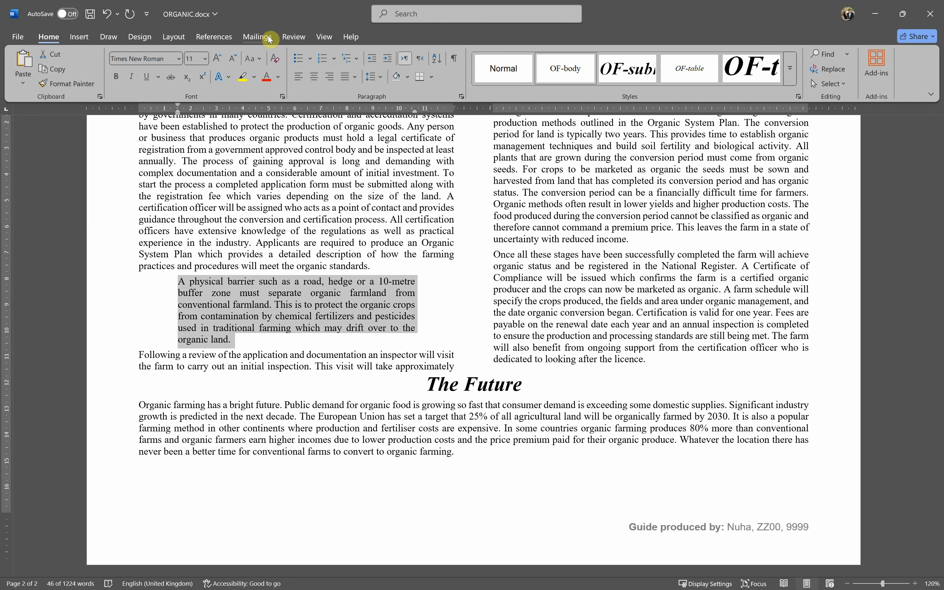
pyautogui.click(214, 36)
pyautogui.click(172, 39)
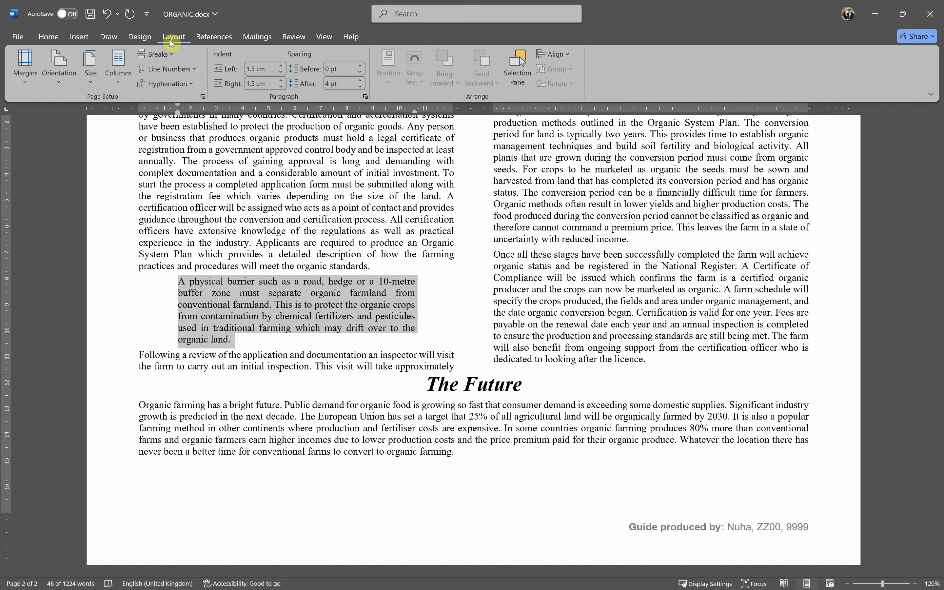
pyautogui.click(131, 39)
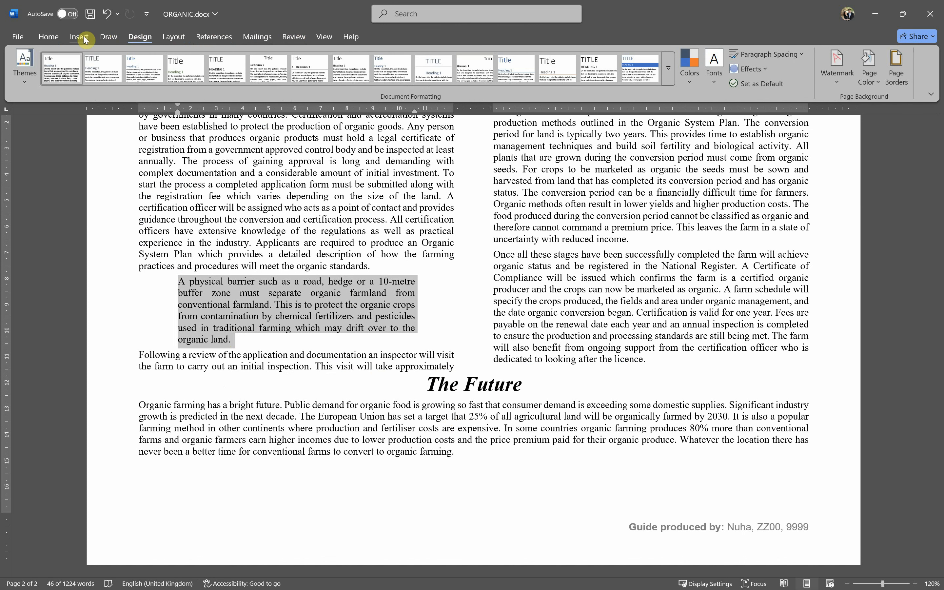
pyautogui.click(106, 38)
pyautogui.click(87, 39)
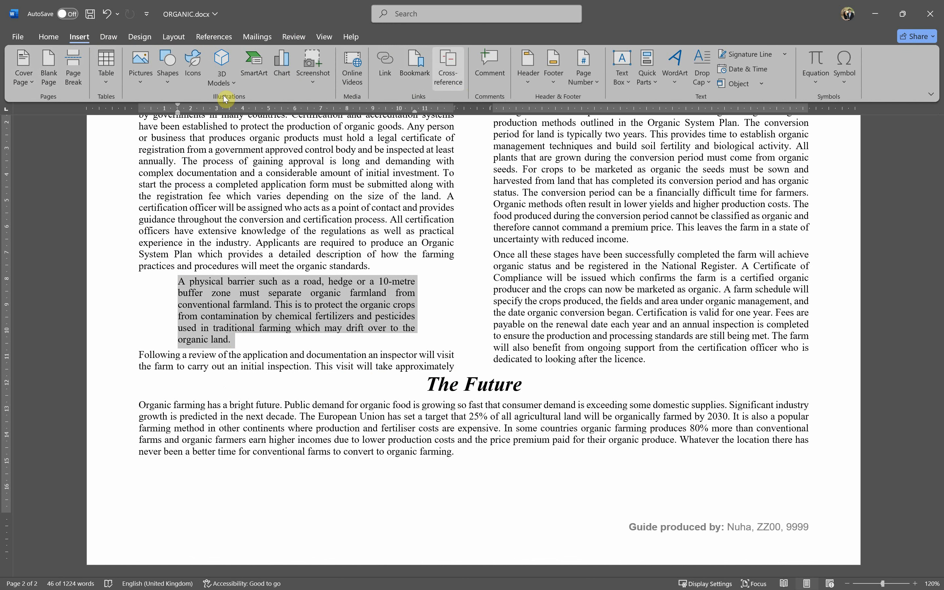
pyautogui.click(74, 78)
pyautogui.hotkey('ctrl', 'z')
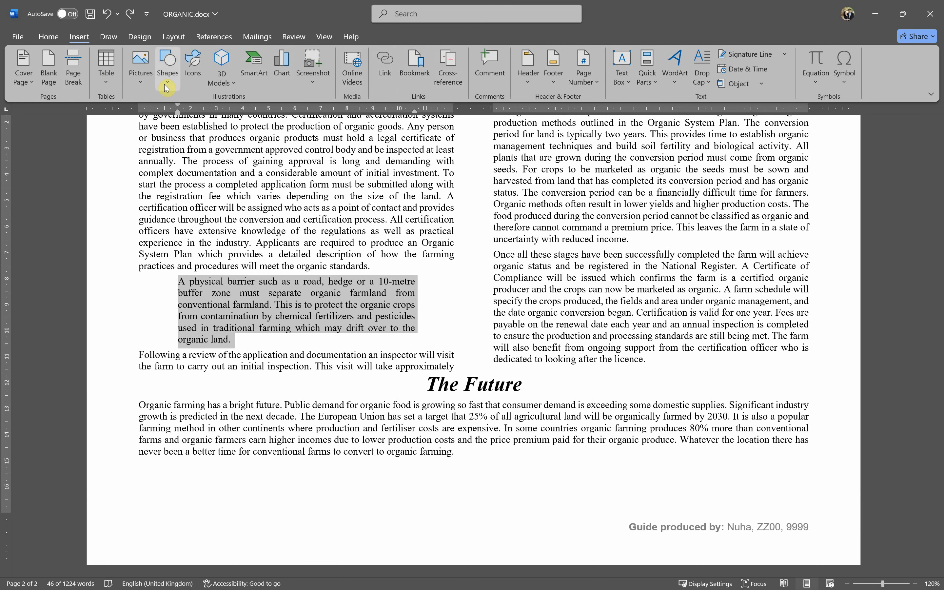
# - Draw a rectangle about 2.7 cm high over the "A physical barrier" paragraph and widen it to about 9.6 cm
pyautogui.click(168, 69)
pyautogui.click(203, 117)
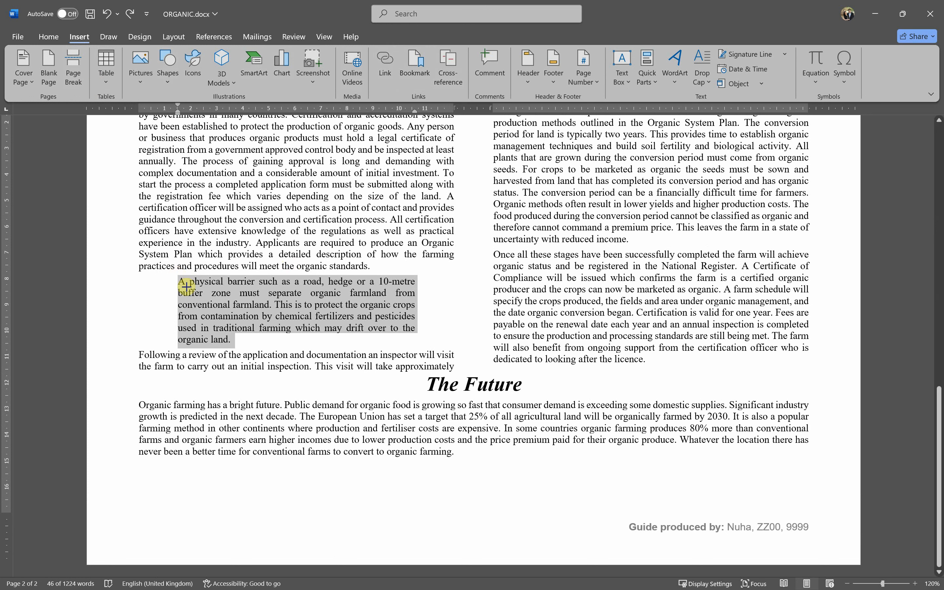
pyautogui.moveTo(177, 275); pyautogui.dragTo(417, 344)
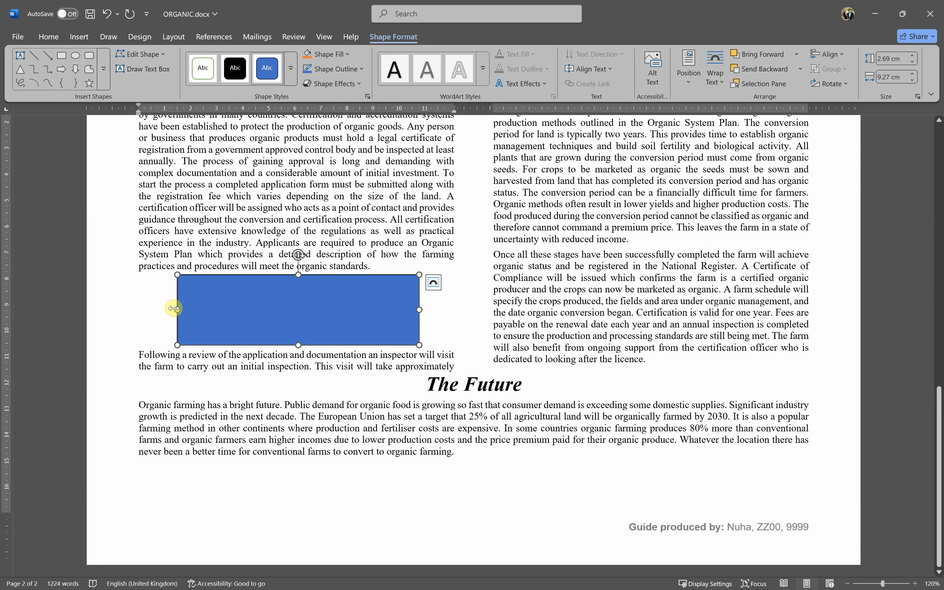
pyautogui.moveTo(176, 309); pyautogui.dragTo(168, 309)
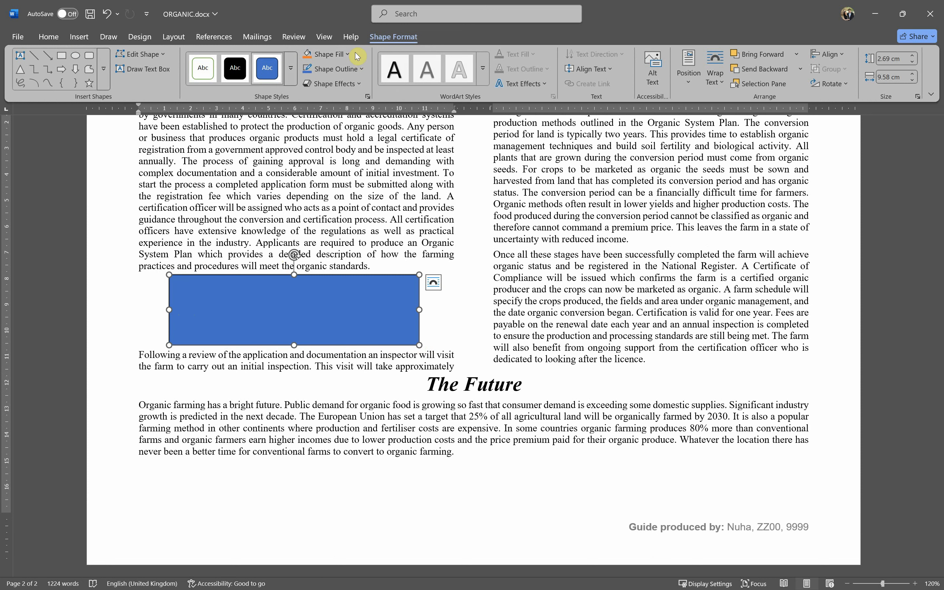
# - Remove the rectangle's fill and make its outline black
pyautogui.click(343, 54)
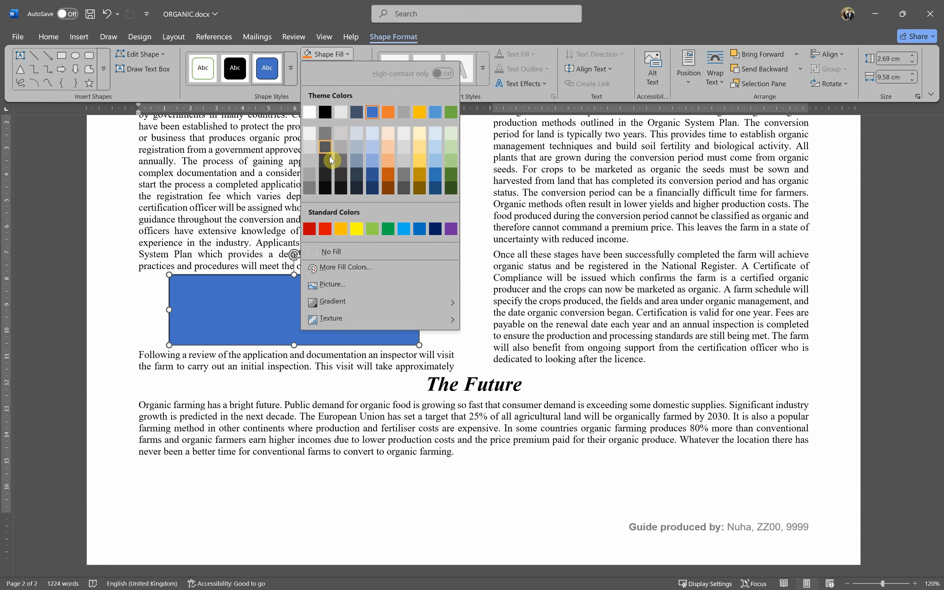
pyautogui.click(325, 256)
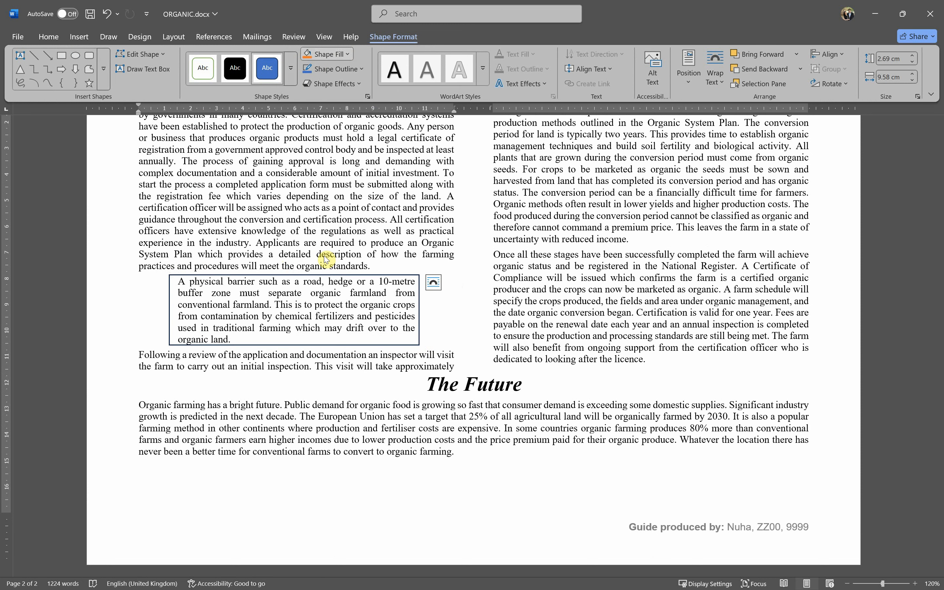
pyautogui.click(356, 70)
pyautogui.click(325, 128)
# - Recheck the border requirement in question 12, set the rectangle's outline weight to 3 pt, and tick that requirement in the exam paper
pyautogui.hotkey('alt', 'Tab')
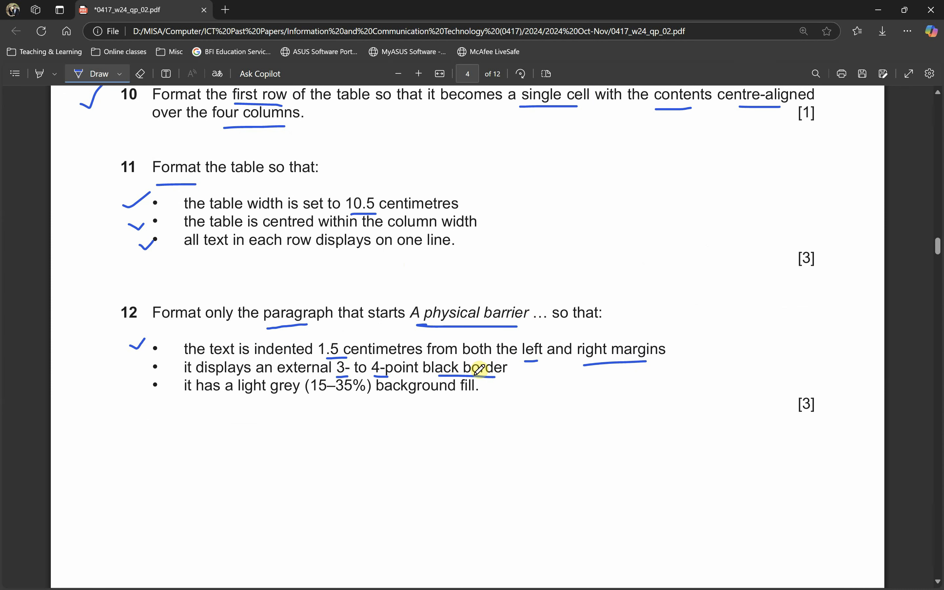
pyautogui.hotkey('alt', 'Tab')
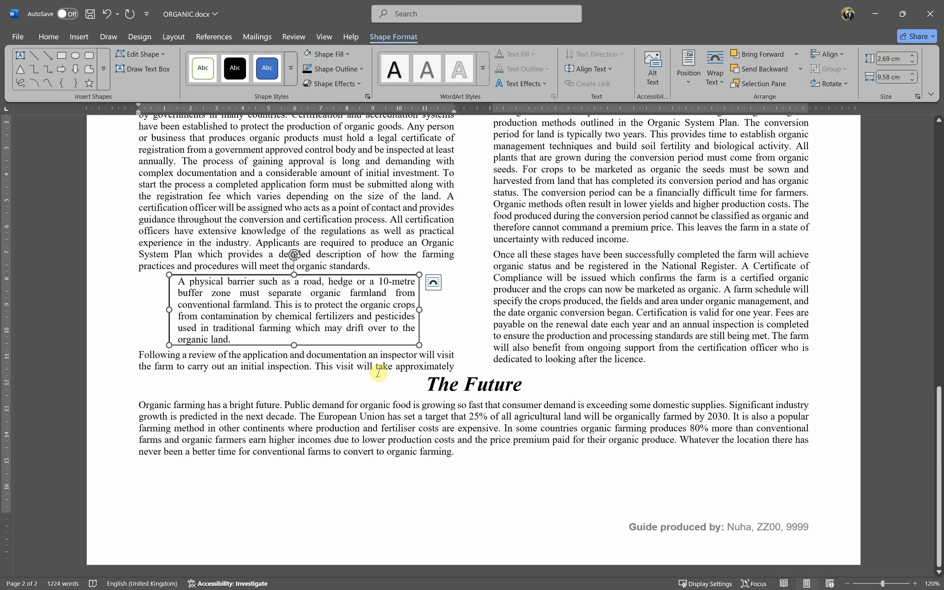
pyautogui.click(339, 69)
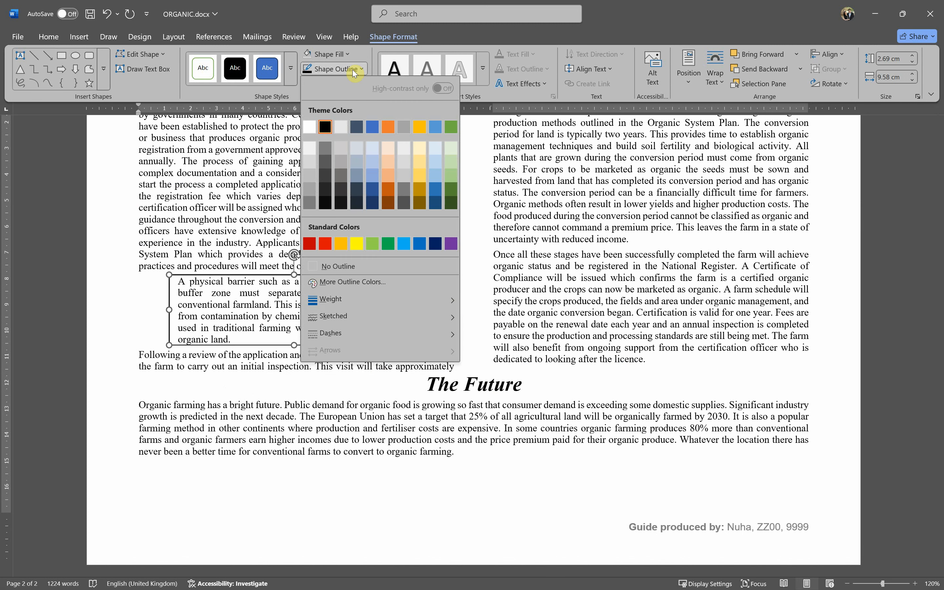
pyautogui.moveTo(454, 309)
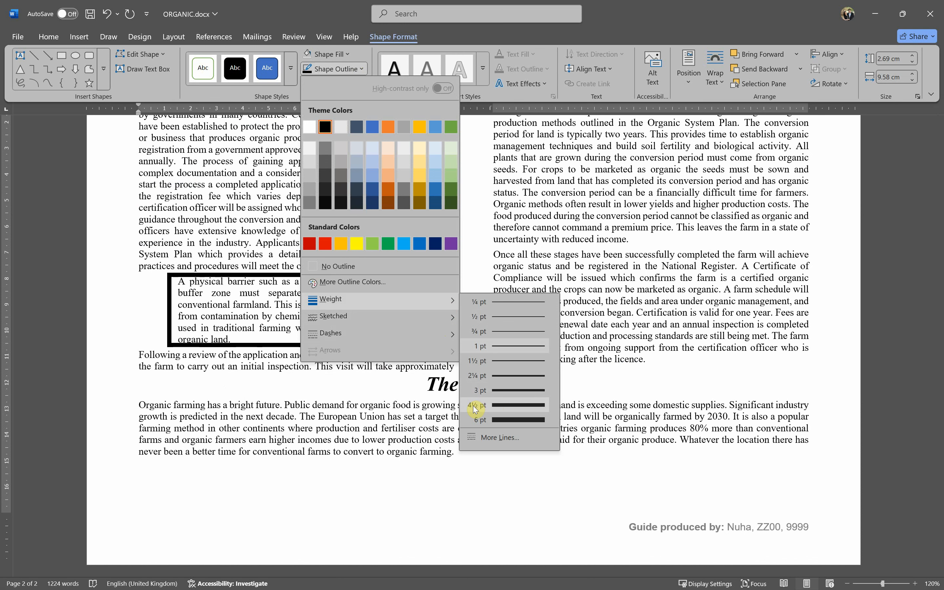
pyautogui.click(497, 392)
pyautogui.hotkey('alt', 'Tab')
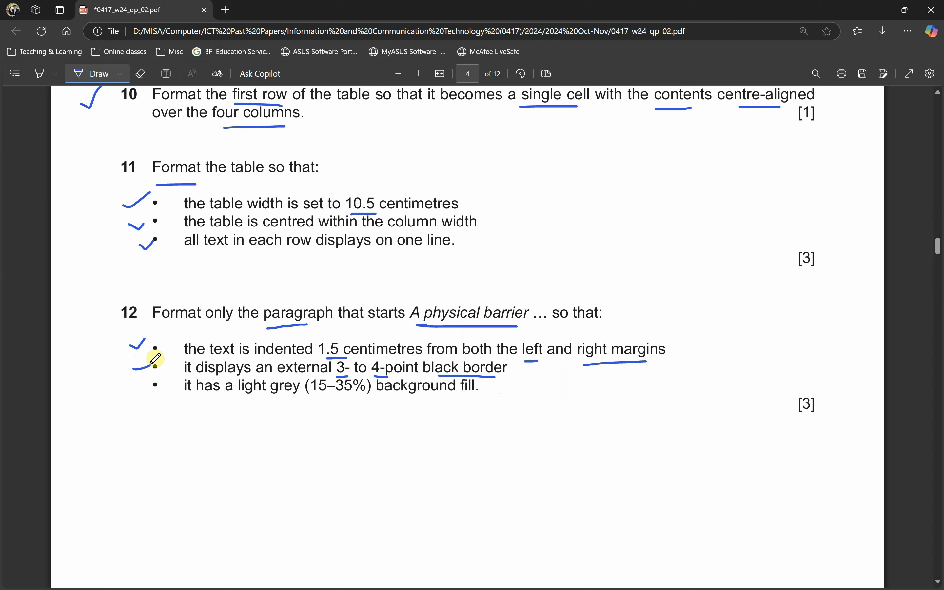
# - In ORGANIC.docx, enlarge the rectangle around the paragraph to about 2.84 cm high and 9.67 cm wide
pyautogui.hotkey('alt', 'Tab')
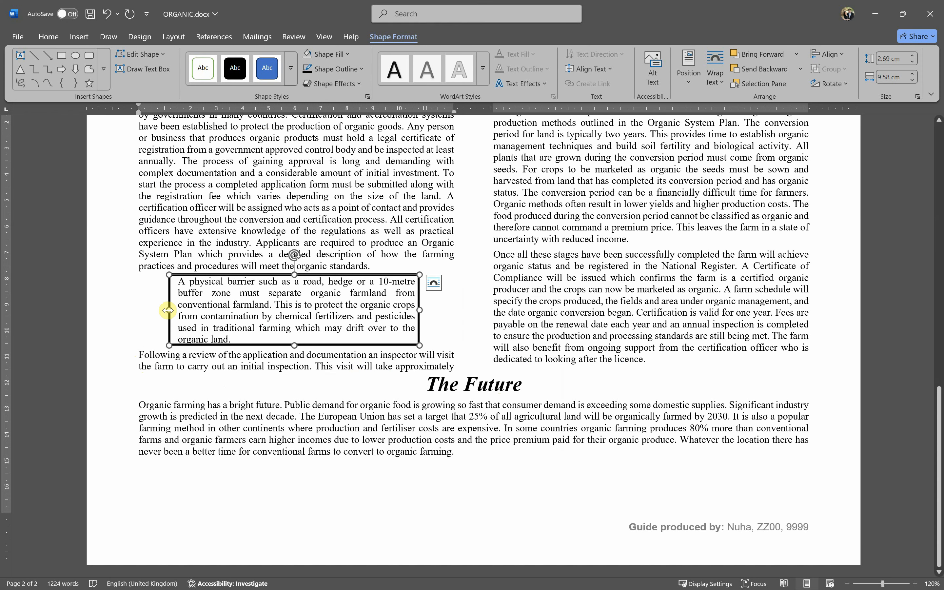
pyautogui.moveTo(420, 311); pyautogui.dragTo(422, 310)
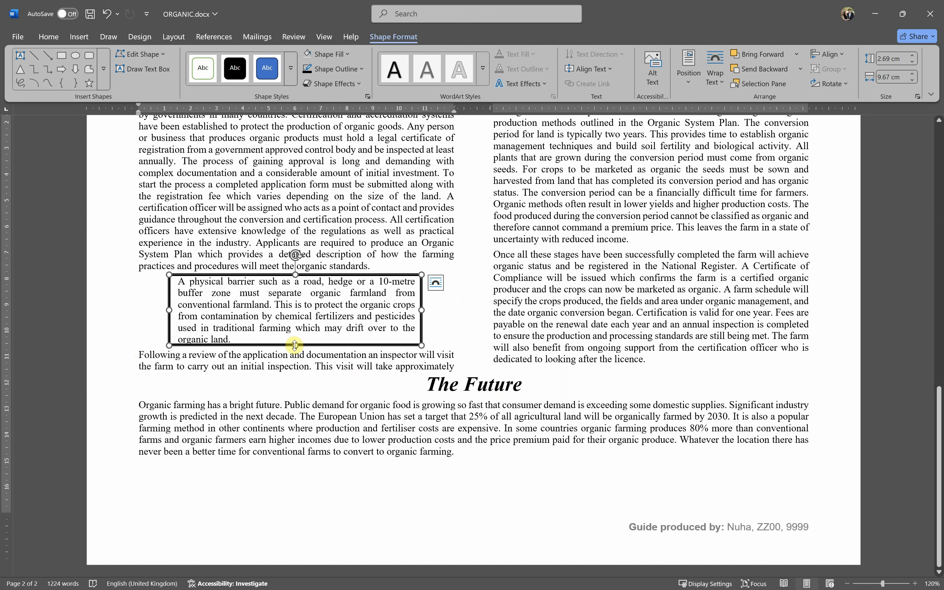
pyautogui.moveTo(294, 344); pyautogui.dragTo(295, 347)
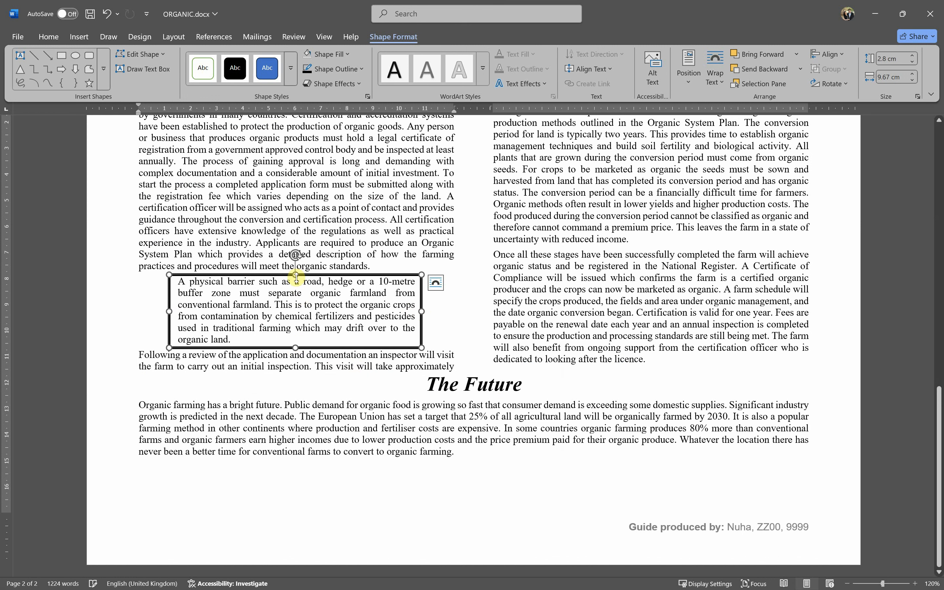
pyautogui.moveTo(294, 275); pyautogui.dragTo(298, 274)
# - Underline the 15–35% fill requirement in question 12 of the exam paper and fill the rectangle in ORGANIC.docx with a matching light grey
pyautogui.hotkey('alt', 'Tab')
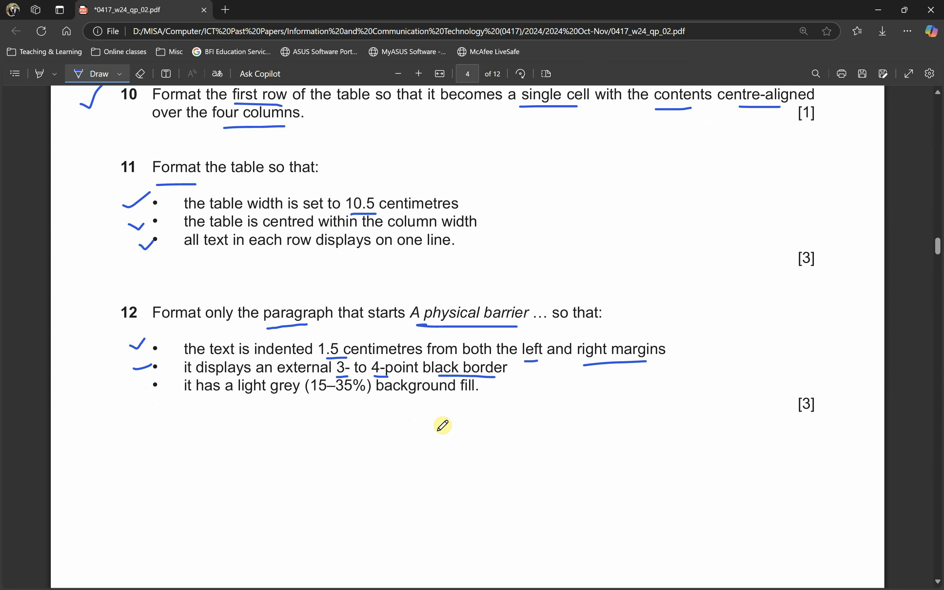
pyautogui.moveTo(314, 403); pyautogui.dragTo(361, 408)
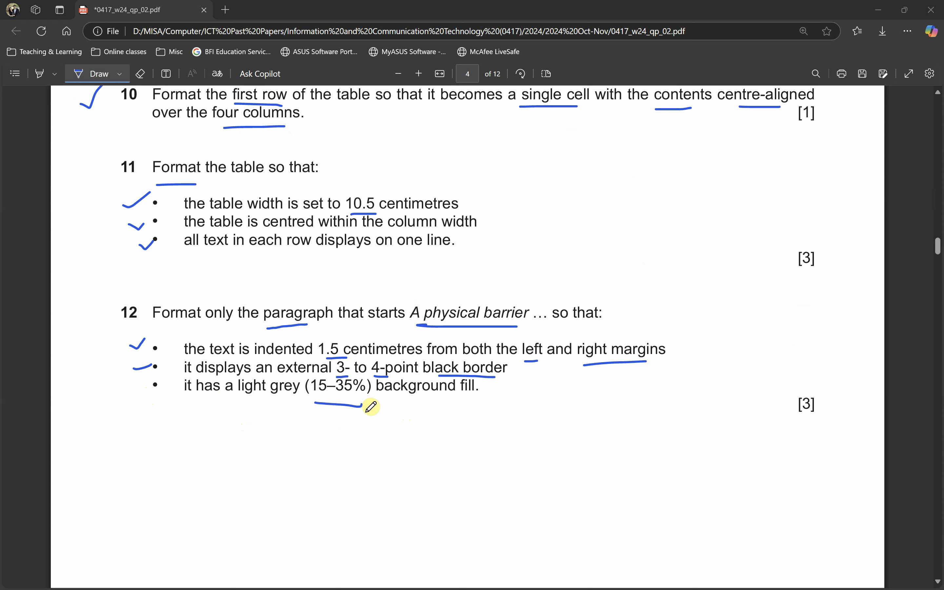
pyautogui.hotkey('alt', 'Tab')
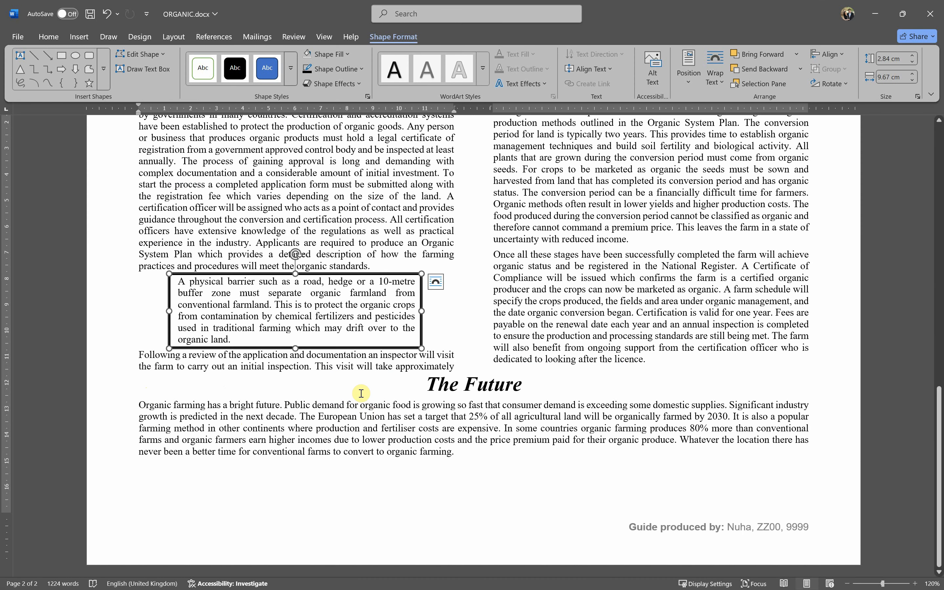
pyautogui.click(327, 54)
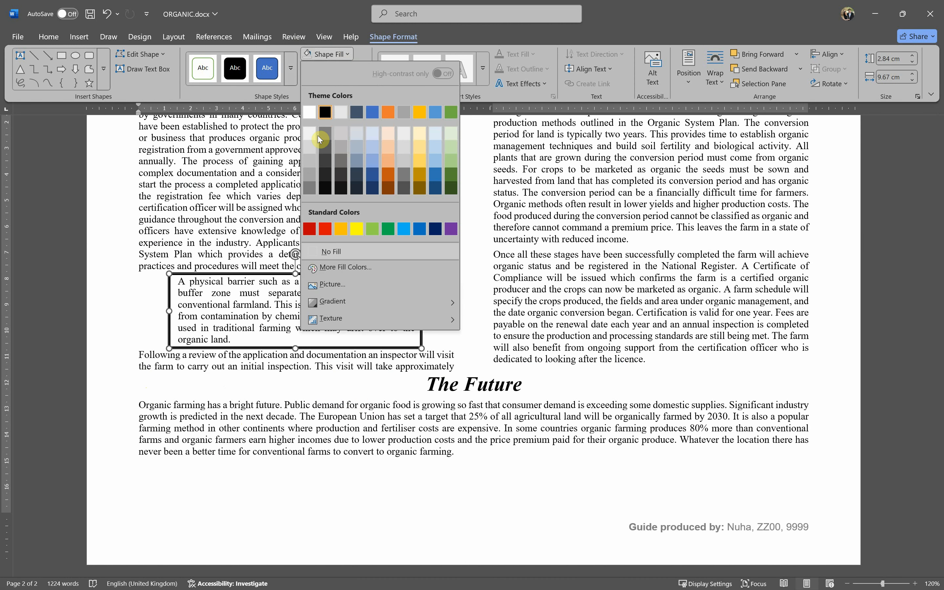
pyautogui.click(311, 166)
pyautogui.hotkey('alt', 'Tab')
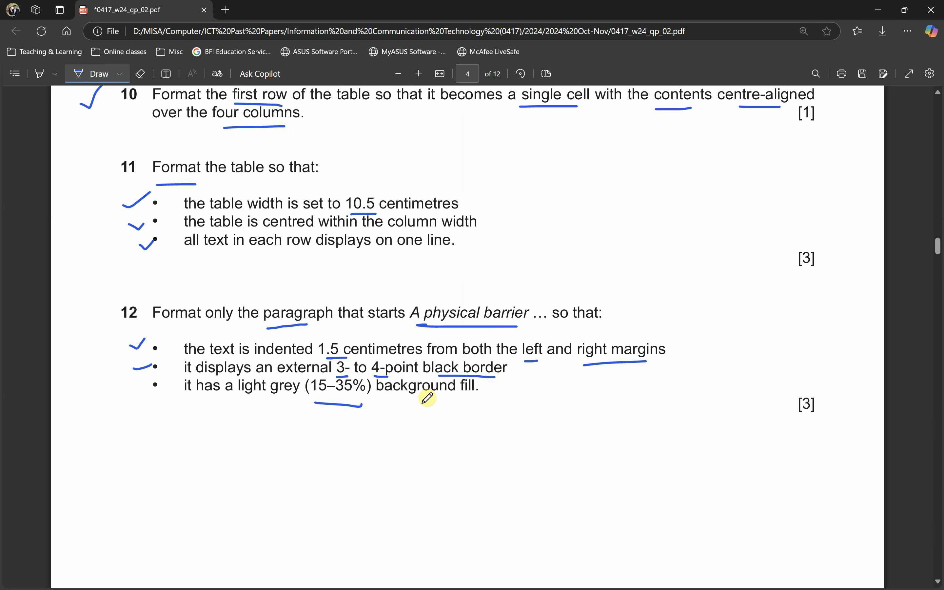
pyautogui.hotkey('alt', 'Tab')
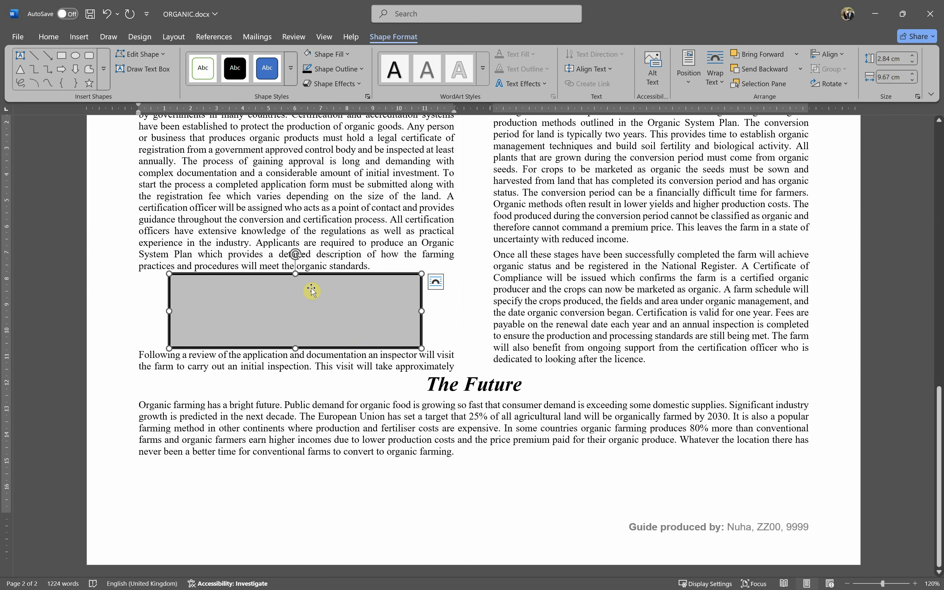
# - Send the grey rectangle behind the text of the "A physical barrier" paragraph and deselect it
pyautogui.rightClick(342, 327)
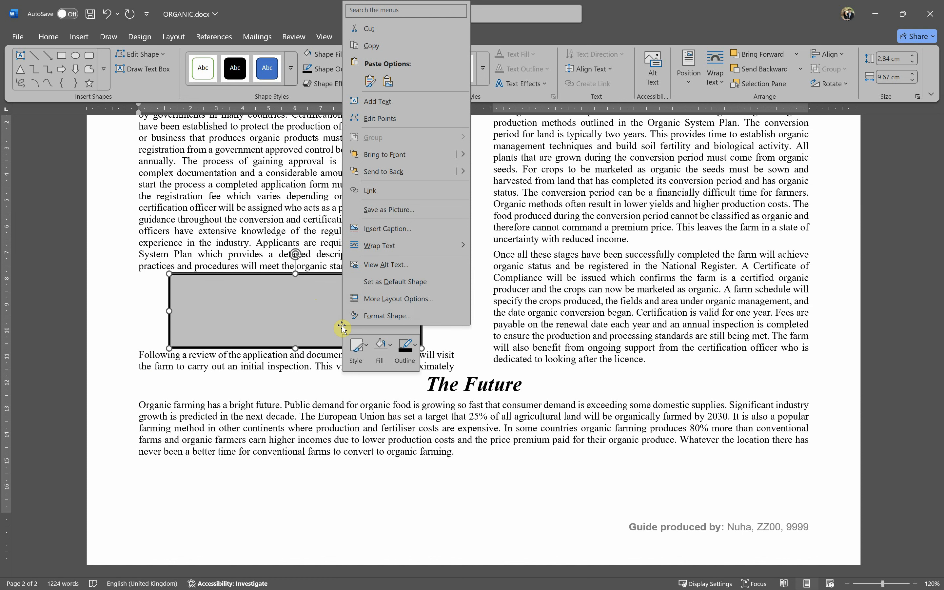
pyautogui.click(431, 168)
pyautogui.rightClick(410, 315)
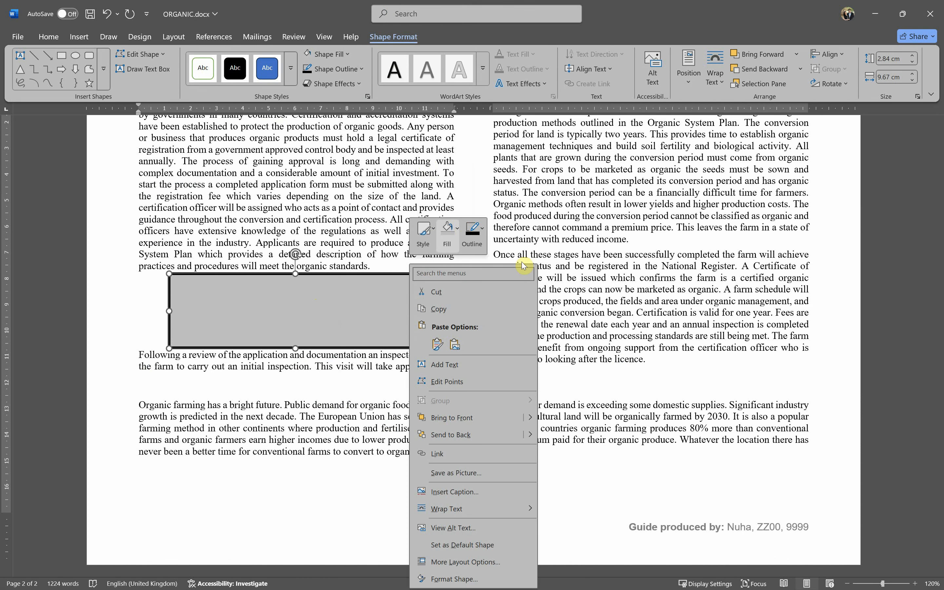
pyautogui.moveTo(534, 436)
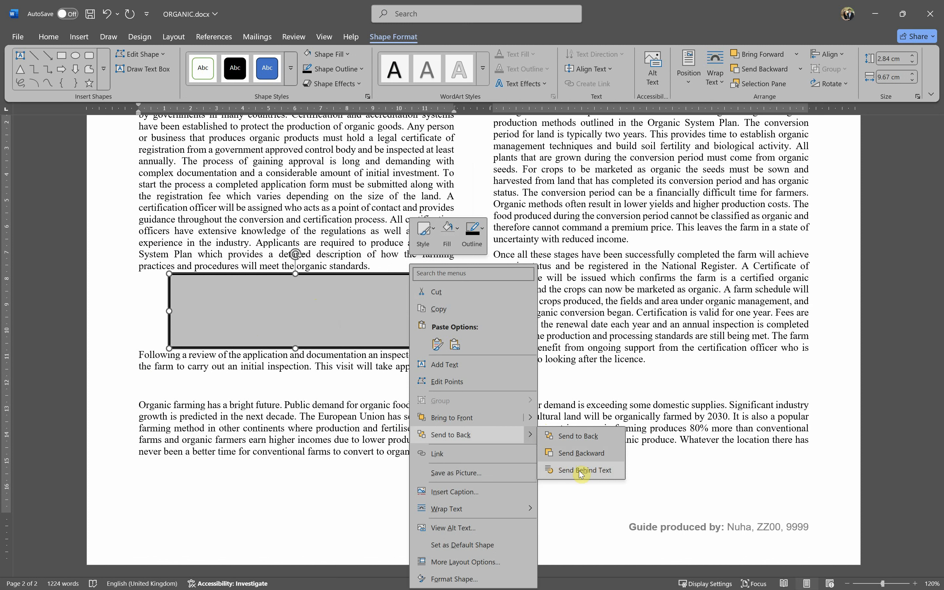
pyautogui.click(566, 471)
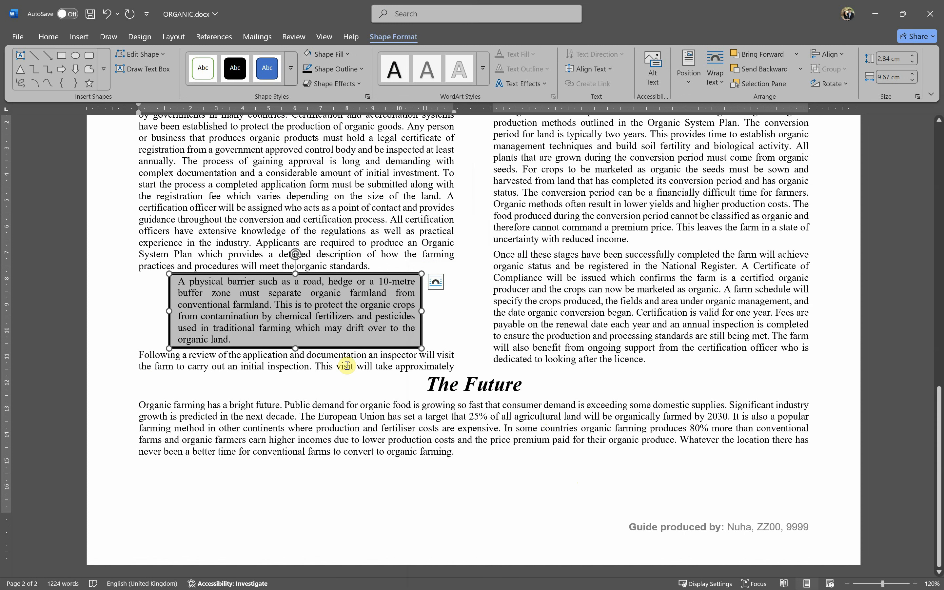
pyautogui.click(397, 464)
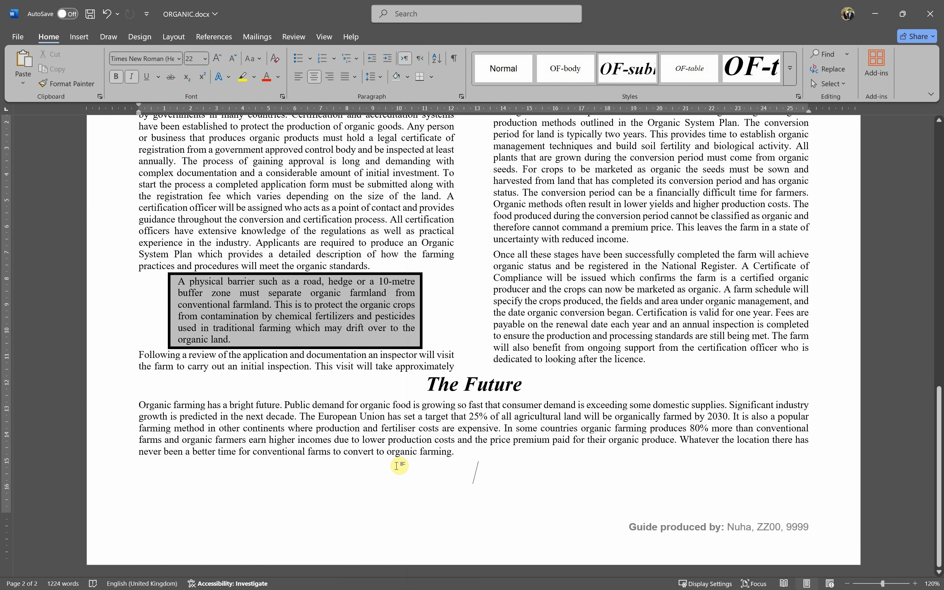
# - Tick the light grey background fill requirement in the exam paper and go on to question 13
pyautogui.hotkey('alt', 'Tab')
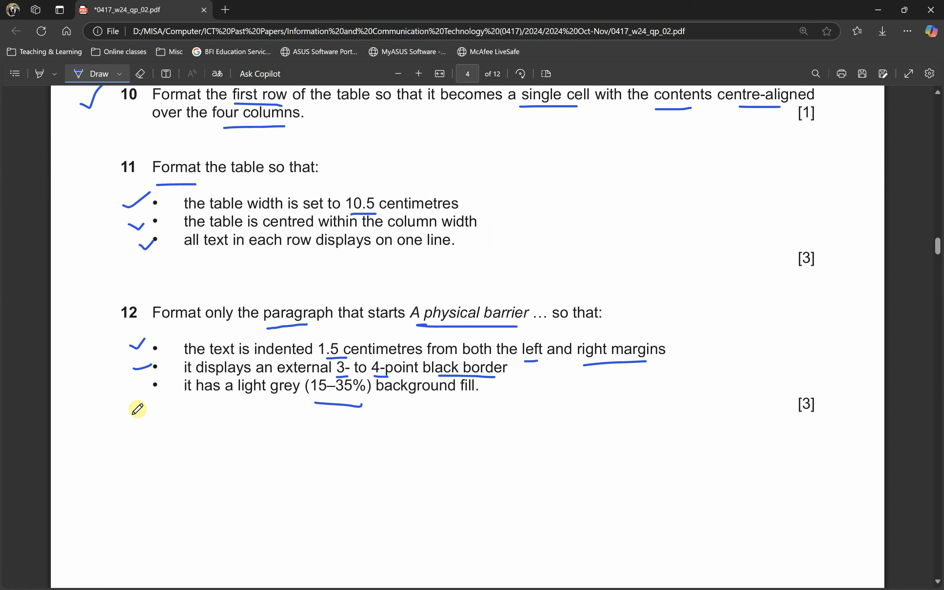
pyautogui.moveTo(131, 385); pyautogui.dragTo(156, 380)
pyautogui.scroll(-10, 337, 363)
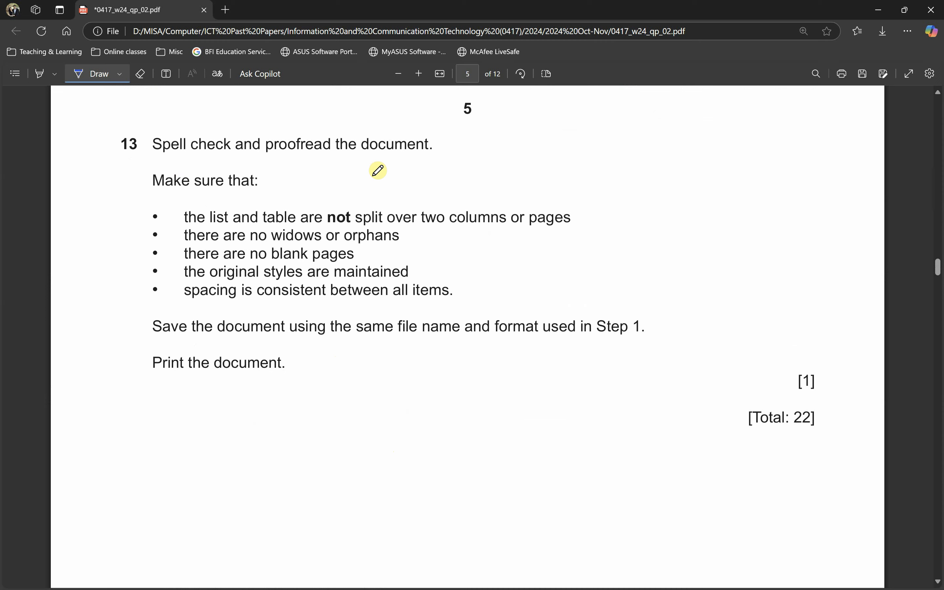
# - Run a spelling and grammar check on ORGANIC.docx and close its completion message
pyautogui.hotkey('alt', 'Tab')
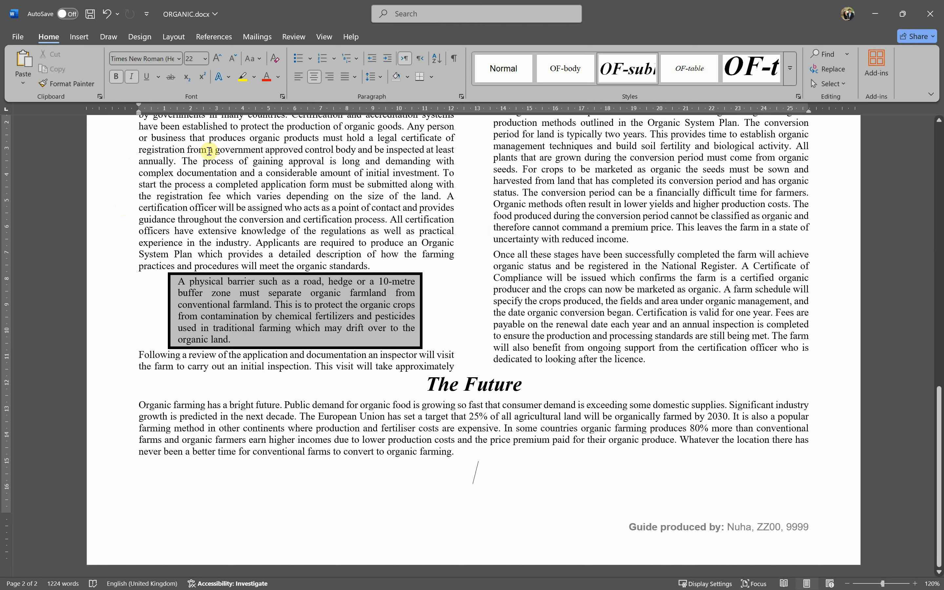
pyautogui.click(289, 39)
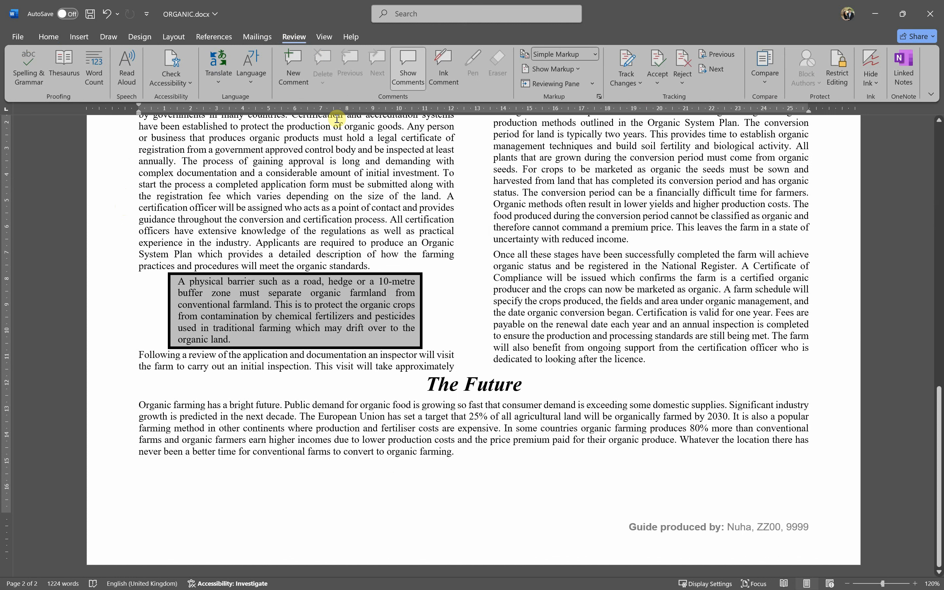
pyautogui.click(33, 77)
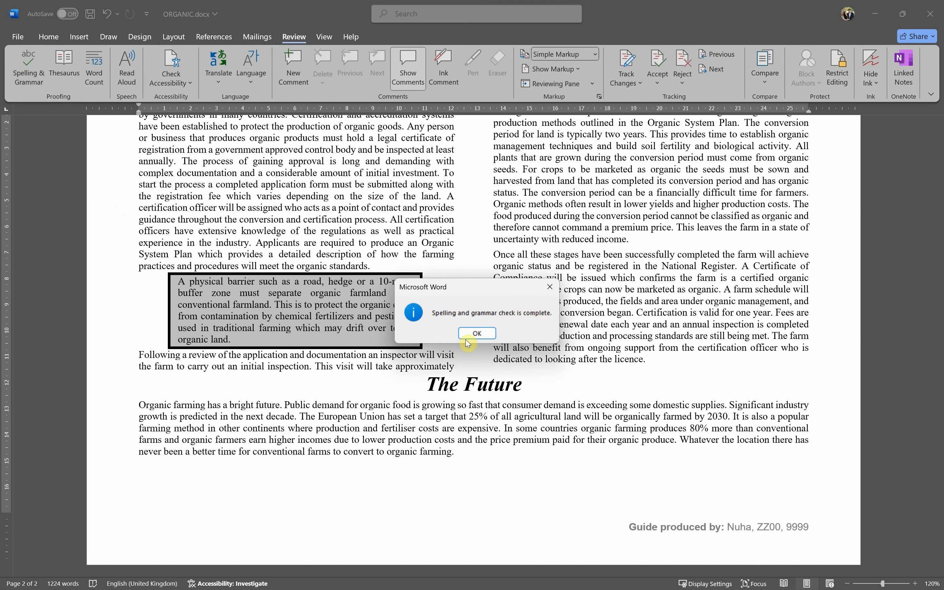
pyautogui.click(477, 334)
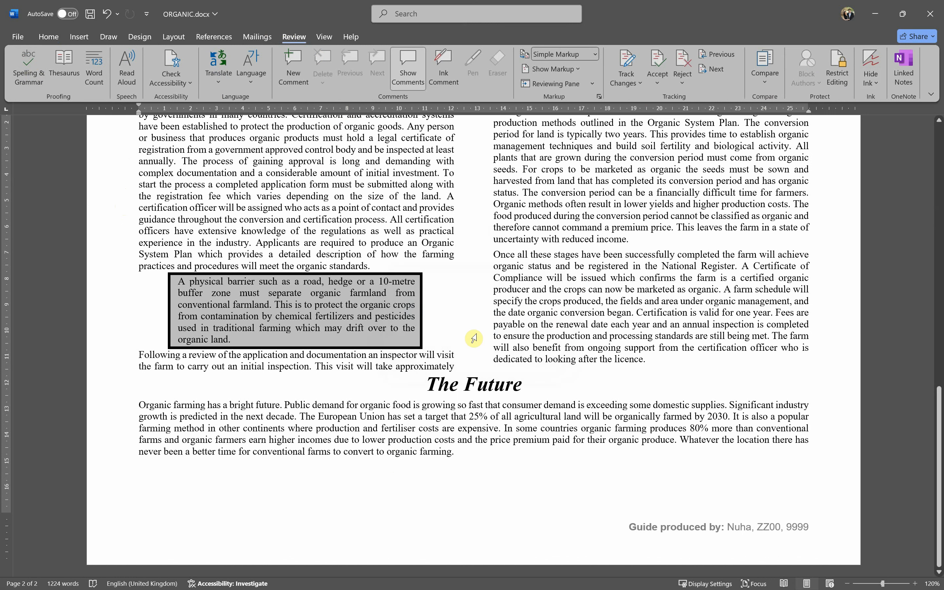
pyautogui.hotkey('alt', 'Tab')
pyautogui.hotkey('alt', 'Tab')
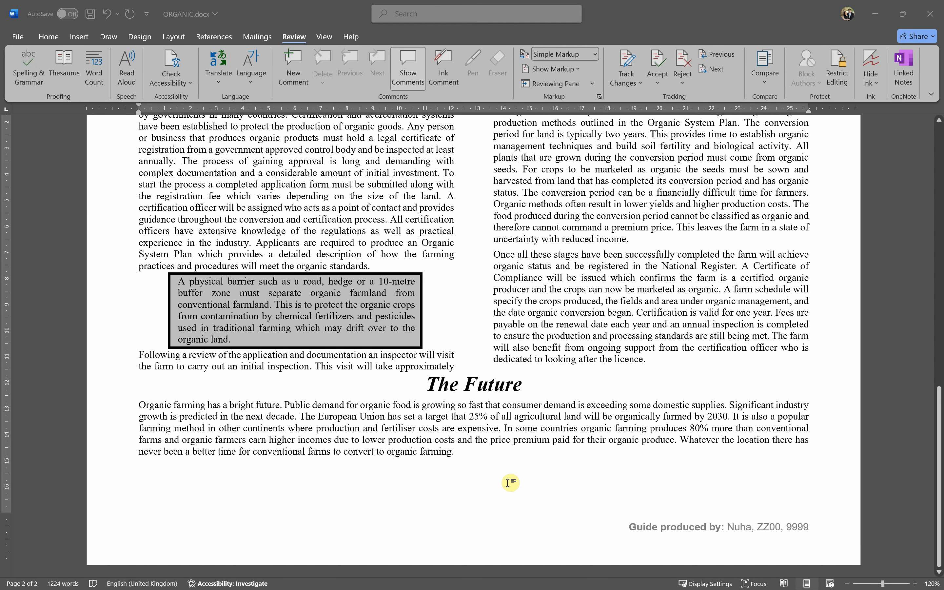
# - In the exam paper, underline "list", "table" and "two" in question 13's first requirement
pyautogui.hotkey('alt', 'Tab')
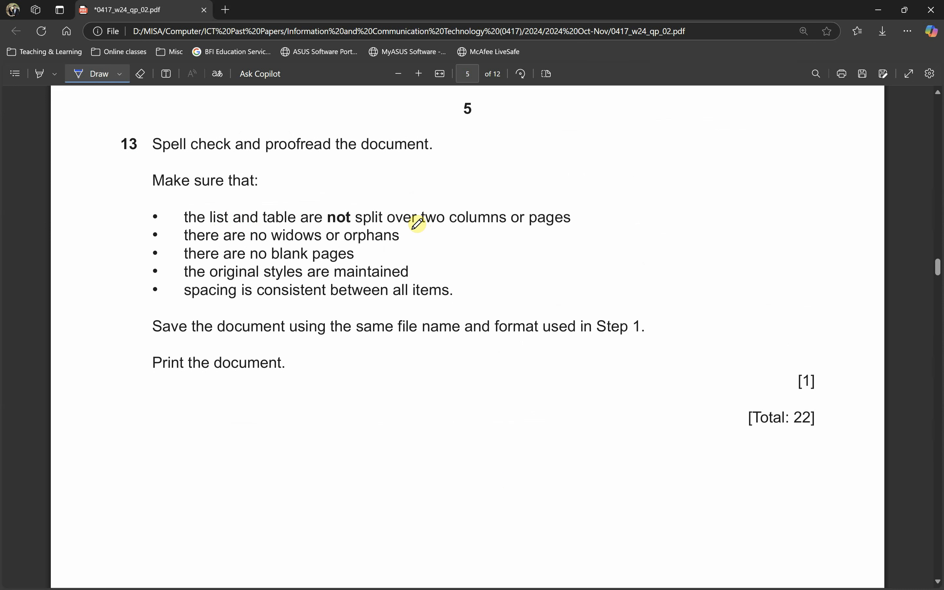
pyautogui.moveTo(412, 229); pyautogui.dragTo(448, 230)
pyautogui.moveTo(206, 228); pyautogui.dragTo(222, 228)
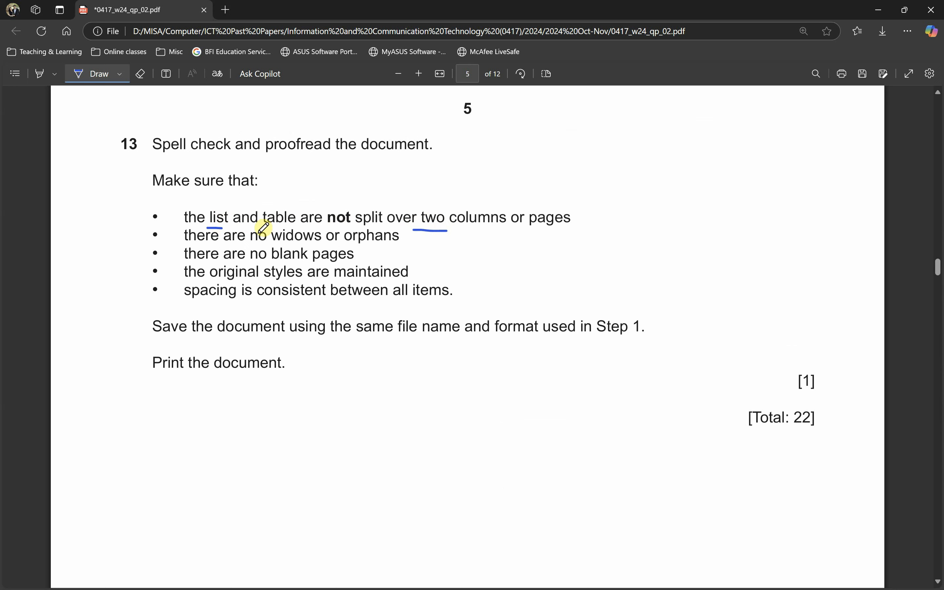
# - Check page 1 of ORGANIC.docx for a split list or table, and tick question 13's first requirement in the exam paper
pyautogui.hotkey('alt', 'Tab')
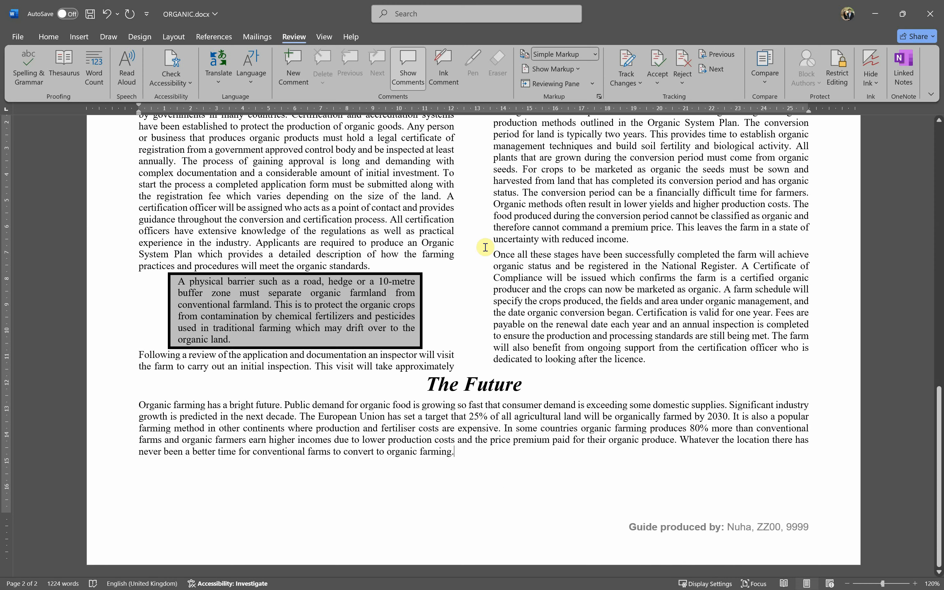
pyautogui.scroll(-3, 531, 316)
pyautogui.scroll(8, 572, 370)
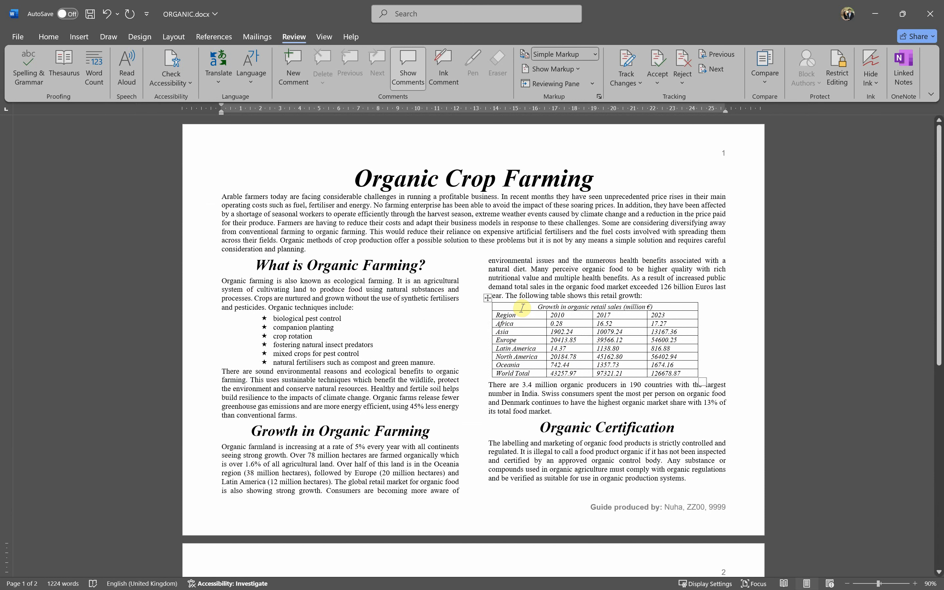
pyautogui.moveTo(544, 312); pyautogui.dragTo(522, 375)
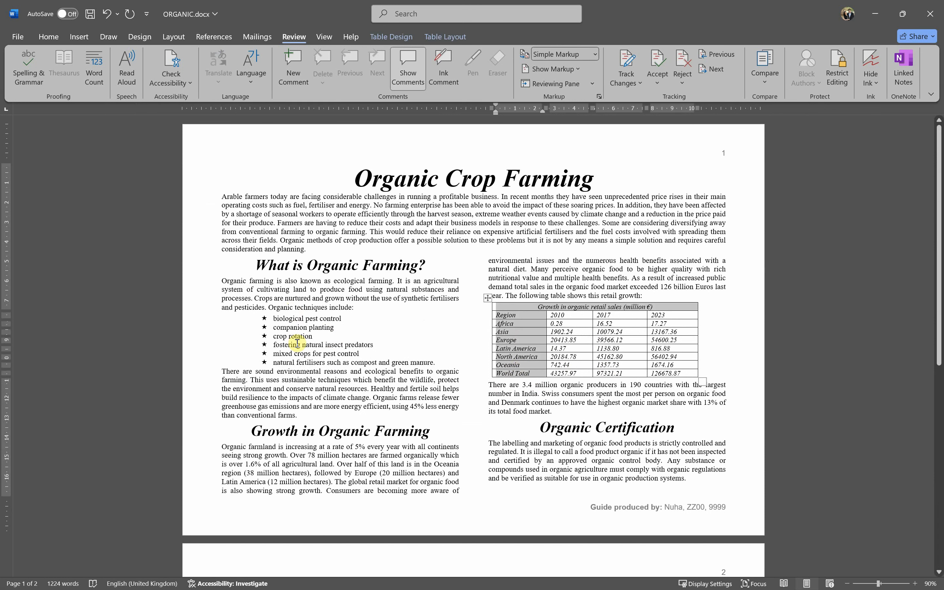
pyautogui.moveTo(296, 308); pyautogui.dragTo(298, 361)
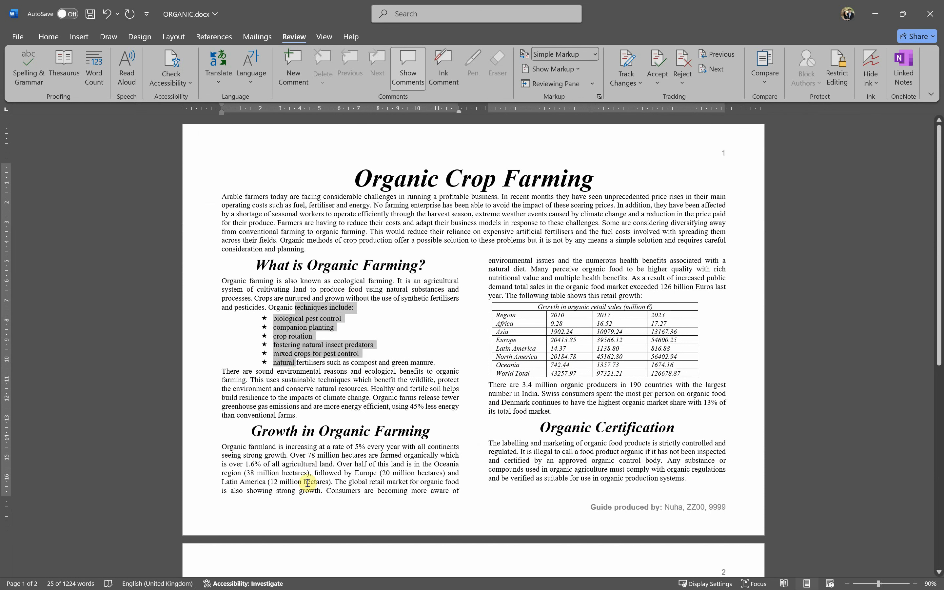
pyautogui.moveTo(308, 489); pyautogui.dragTo(301, 474)
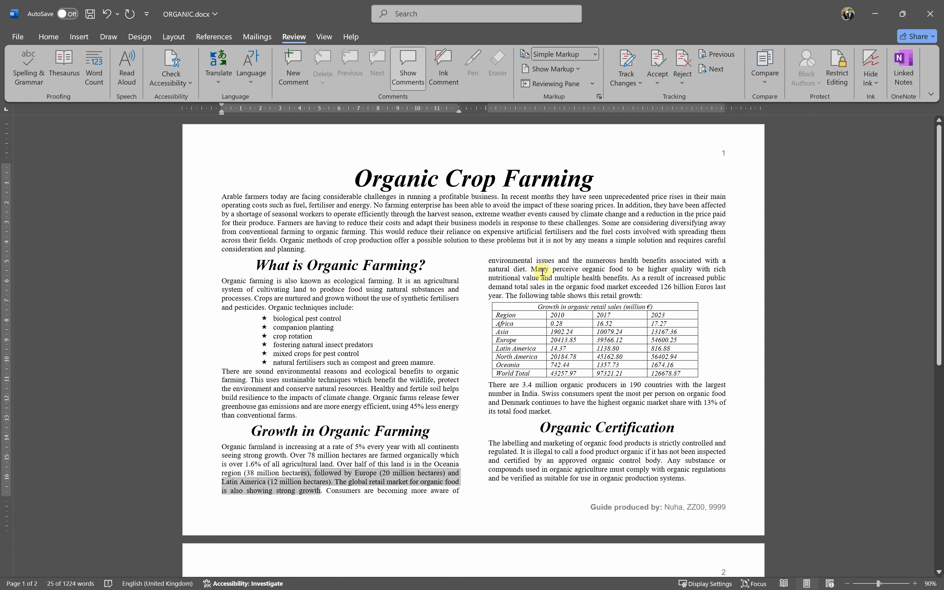
pyautogui.moveTo(537, 260); pyautogui.dragTo(554, 278)
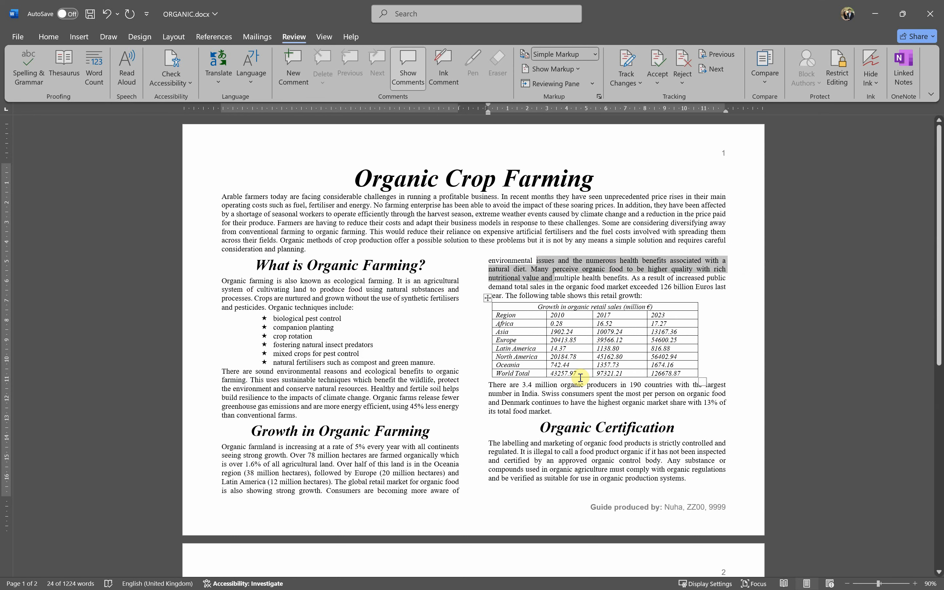
pyautogui.hotkey('alt', 'Tab')
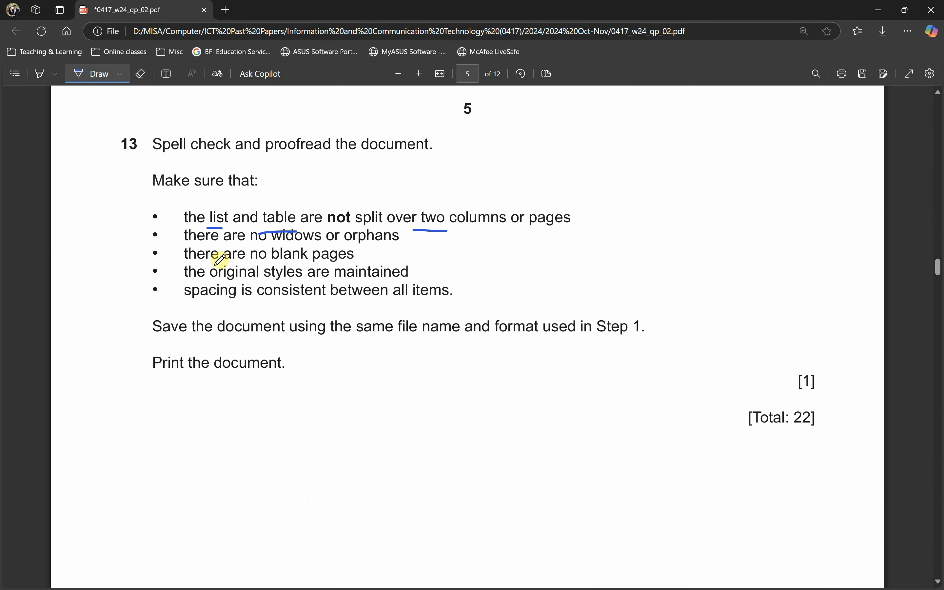
pyautogui.moveTo(125, 216); pyautogui.dragTo(152, 203)
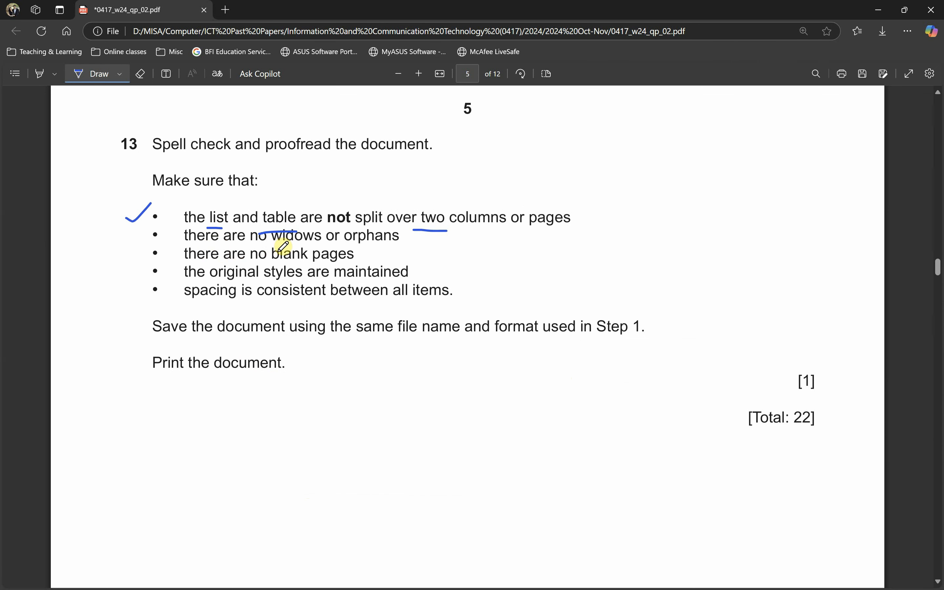
# - Switch to ORGANIC.docx, review both pages, and turn on Widow/Orphan control for the entire document text
pyautogui.hotkey('alt', 'Tab')
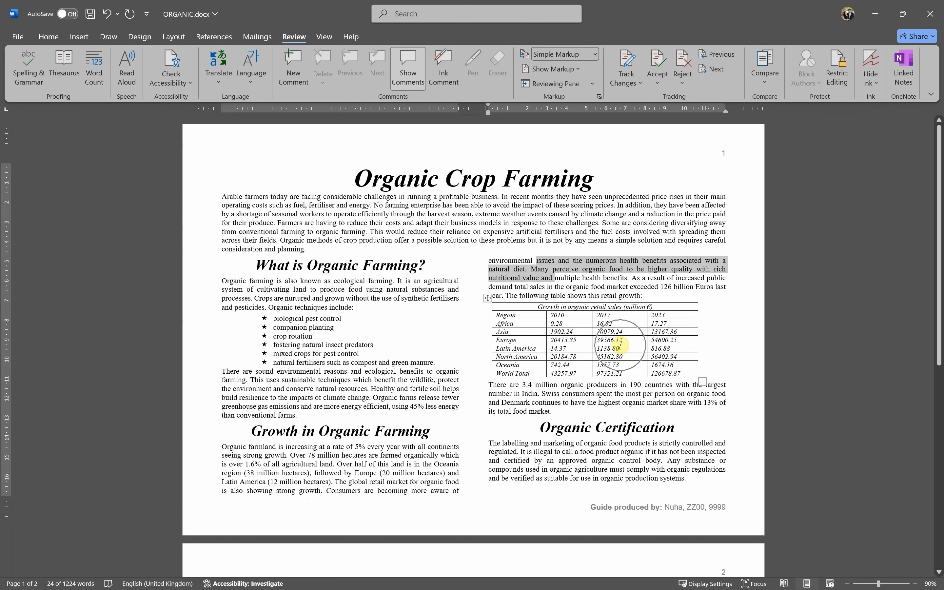
pyautogui.scroll(-3, 620, 343)
pyautogui.scroll(-3, 627, 381)
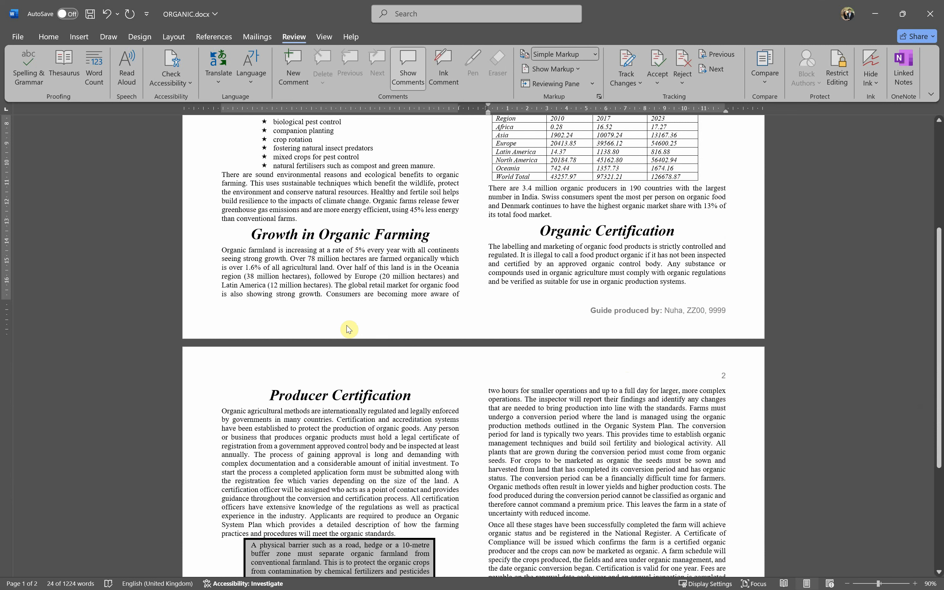
pyautogui.scroll(-6, 349, 329)
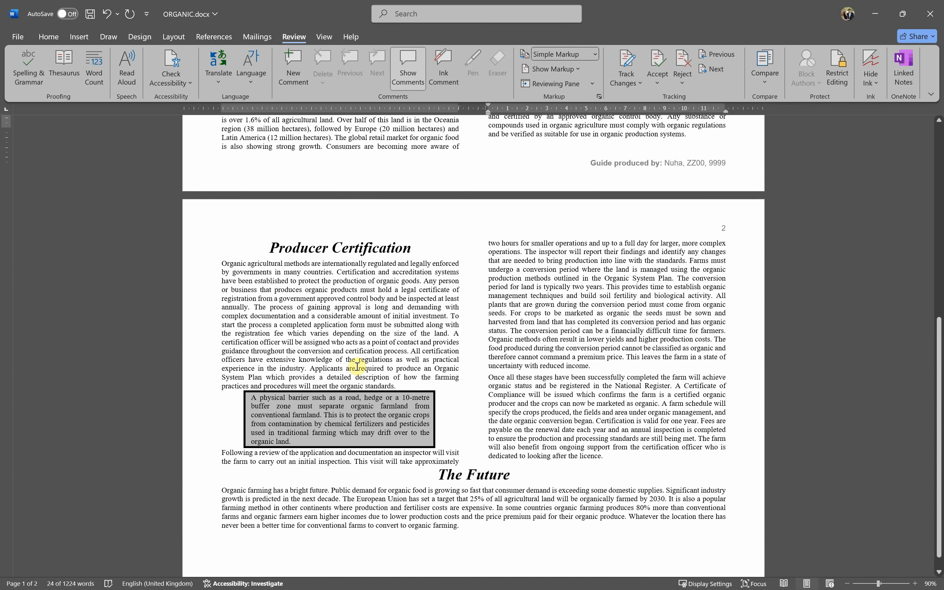
pyautogui.scroll(12, 359, 347)
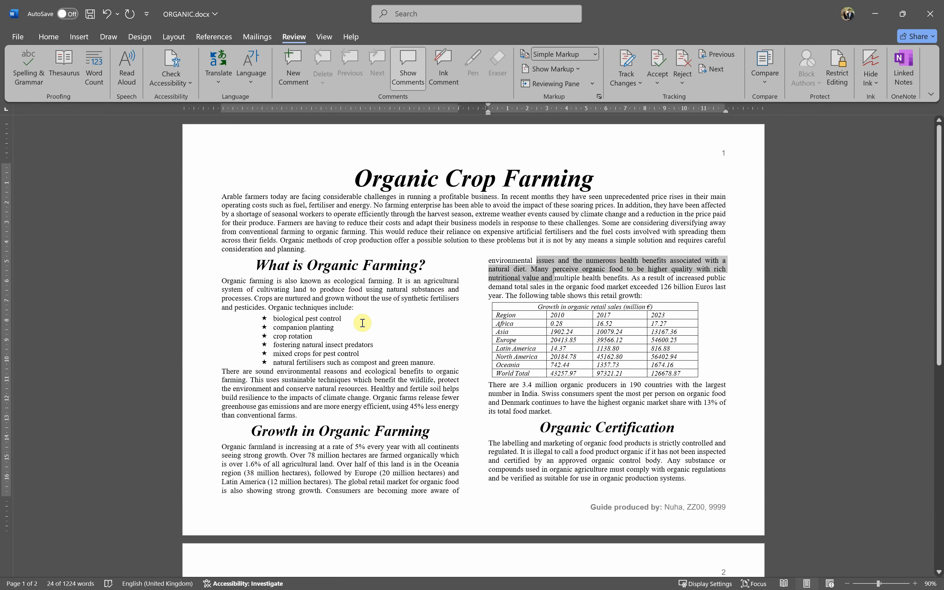
pyautogui.hotkey('ctrl', 'a')
pyautogui.scroll(-2, 428, 308)
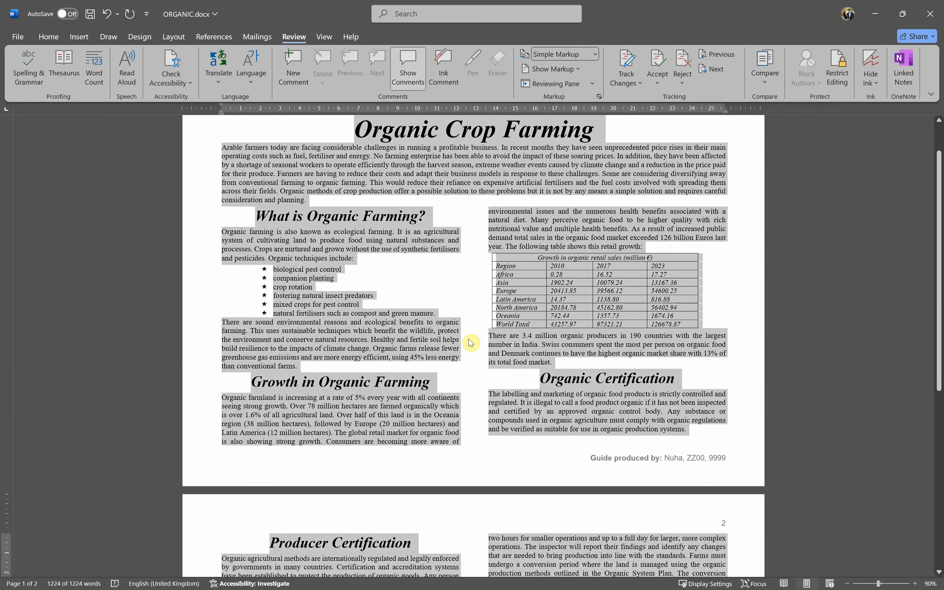
pyautogui.scroll(2, 407, 284)
pyautogui.click(49, 36)
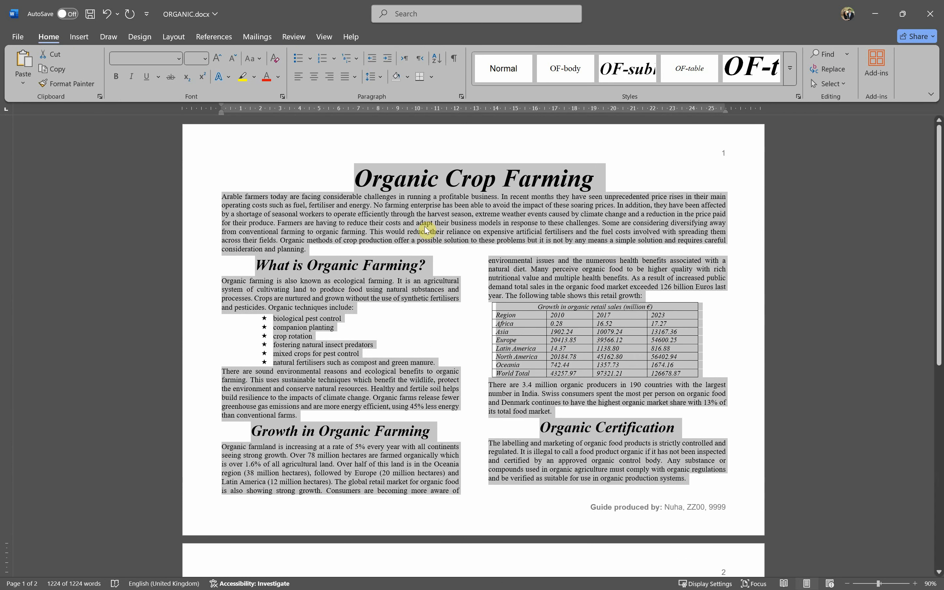
pyautogui.rightClick(425, 230)
pyautogui.click(462, 351)
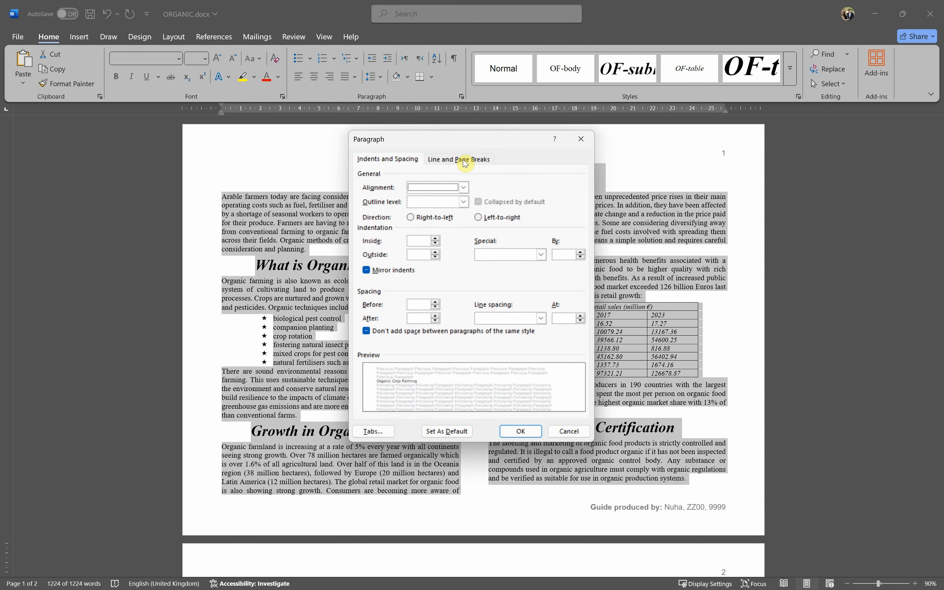
pyautogui.click(465, 163)
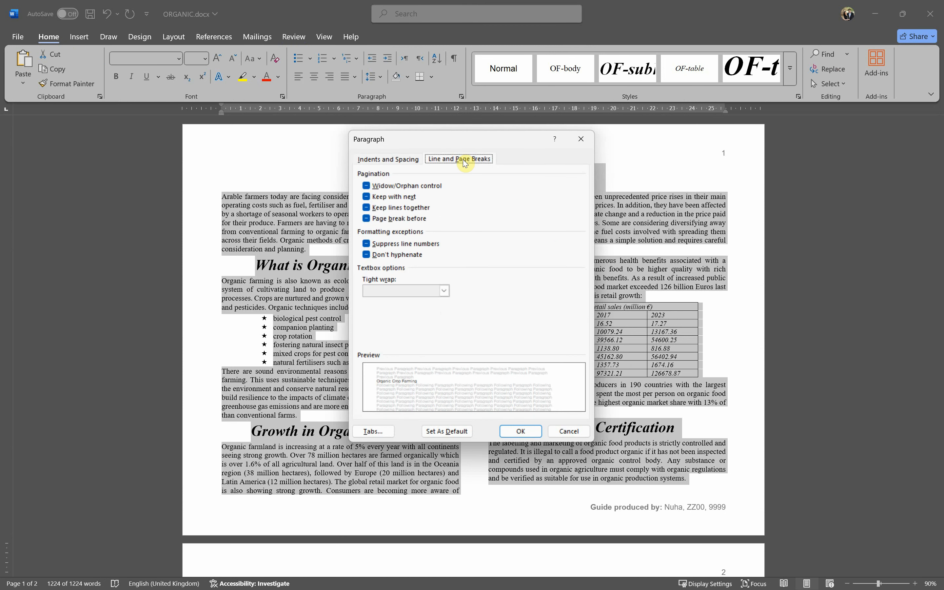
pyautogui.click(366, 186)
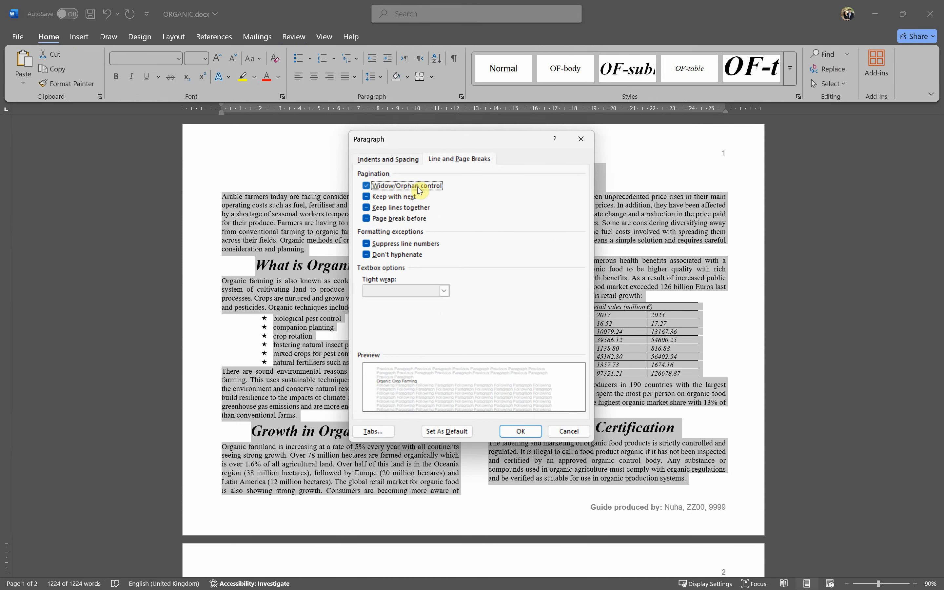
pyautogui.click(525, 428)
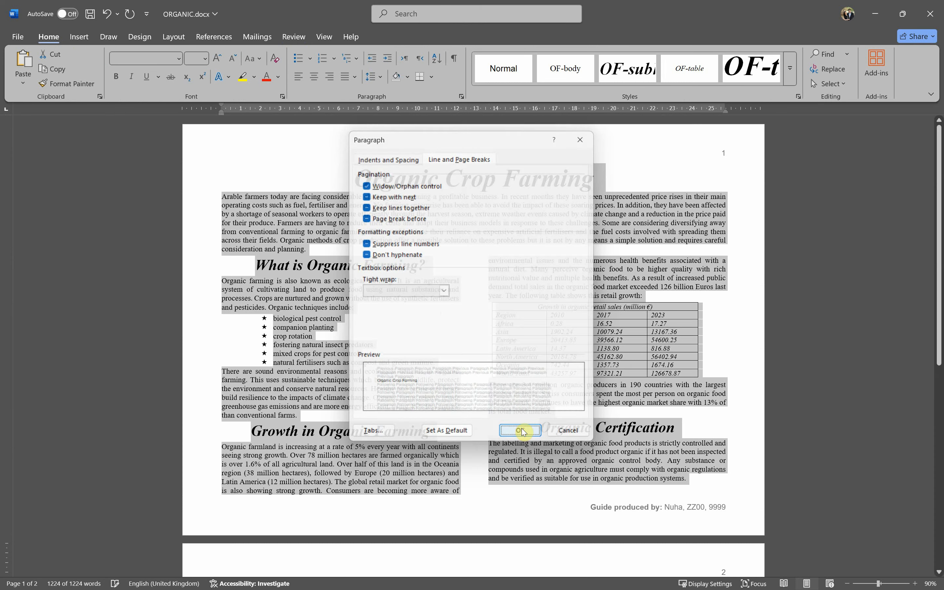
pyautogui.click(536, 463)
# - Look over page 2 for widows or orphans, and tick question 13's "no widows or orphans" requirement in the exam paper
pyautogui.scroll(-1, 536, 463)
pyautogui.scroll(-10, 536, 463)
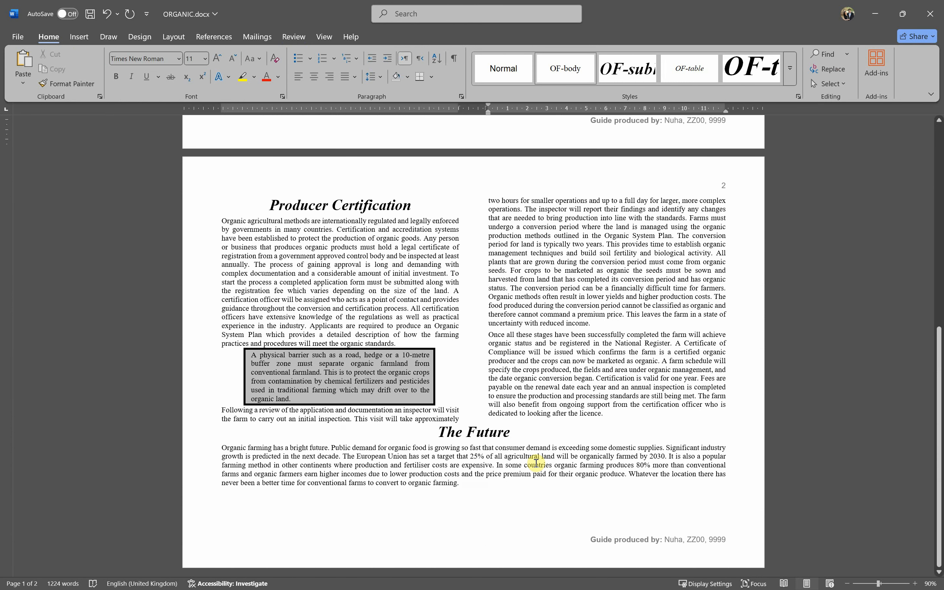
pyautogui.hotkey('alt', 'Tab')
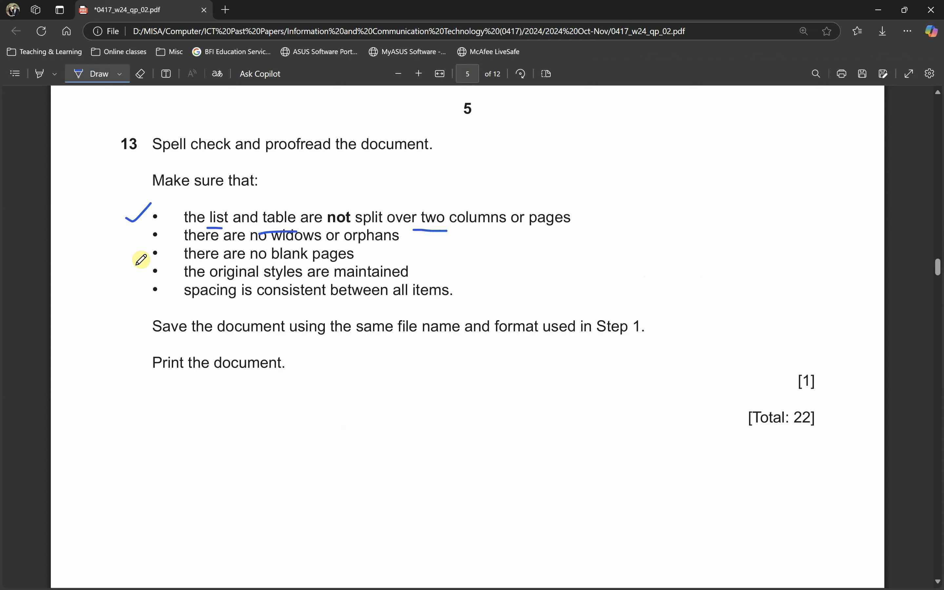
pyautogui.moveTo(127, 242); pyautogui.dragTo(145, 229)
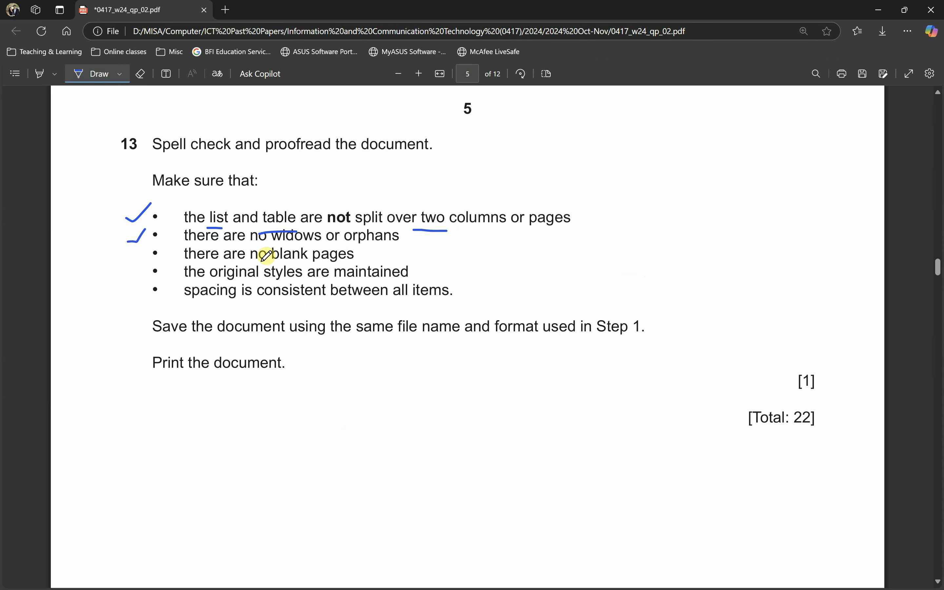
# - Check ORGANIC.docx for blank pages, and tick question 13's "no blank pages" requirement in the exam paper
pyautogui.hotkey('alt', 'Tab')
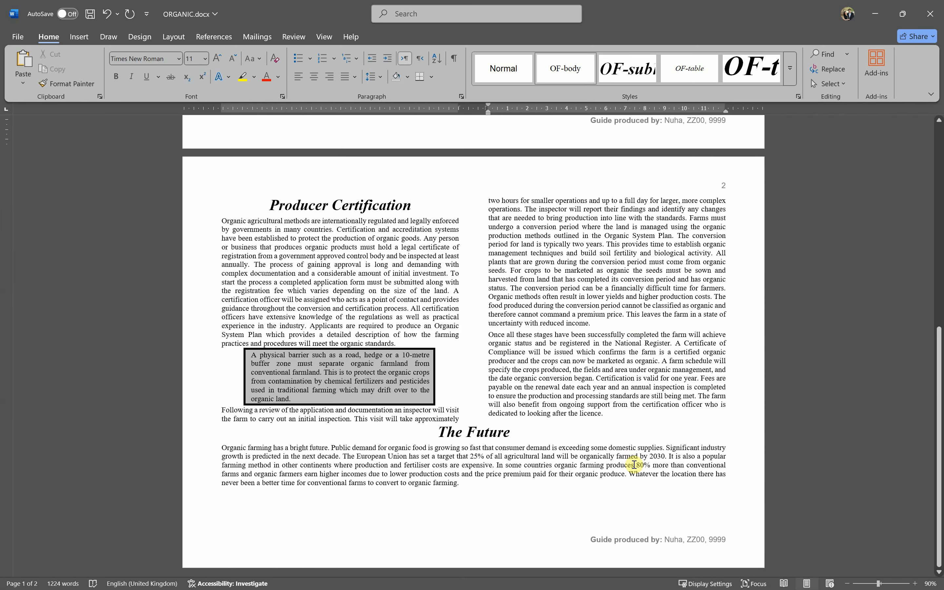
pyautogui.scroll(5, 634, 465)
pyautogui.scroll(3, 633, 464)
pyautogui.hotkey('alt', 'Tab')
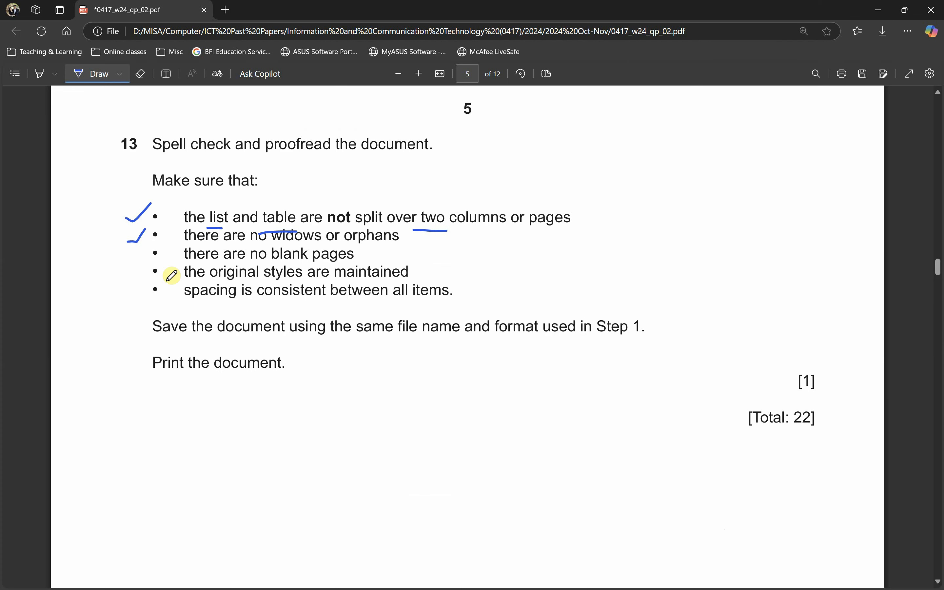
pyautogui.moveTo(131, 249); pyautogui.dragTo(155, 240)
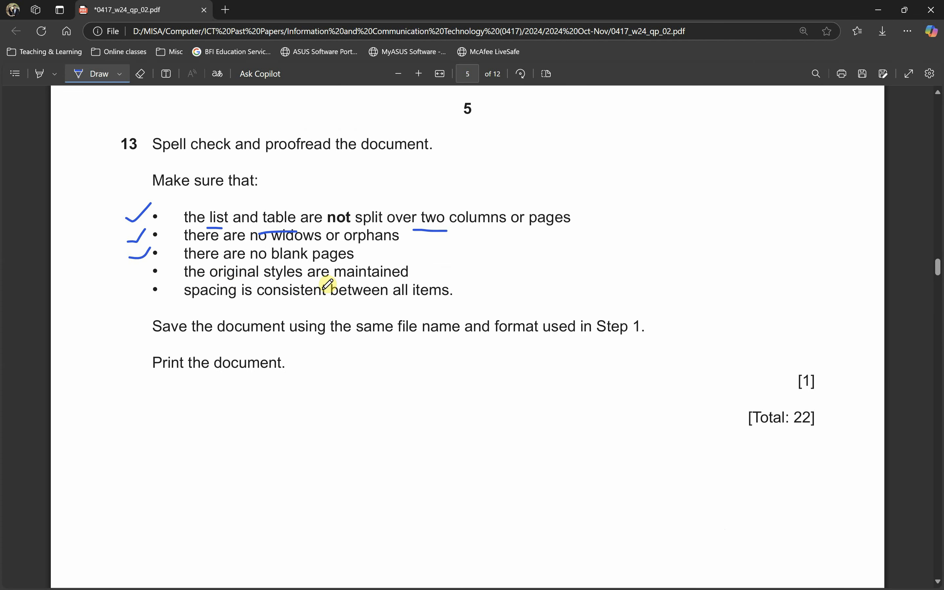
# - Return to ORGANIC.docx and display the full list of styles with the cursor in the Producer Certification body text
pyautogui.hotkey('alt', 'Tab')
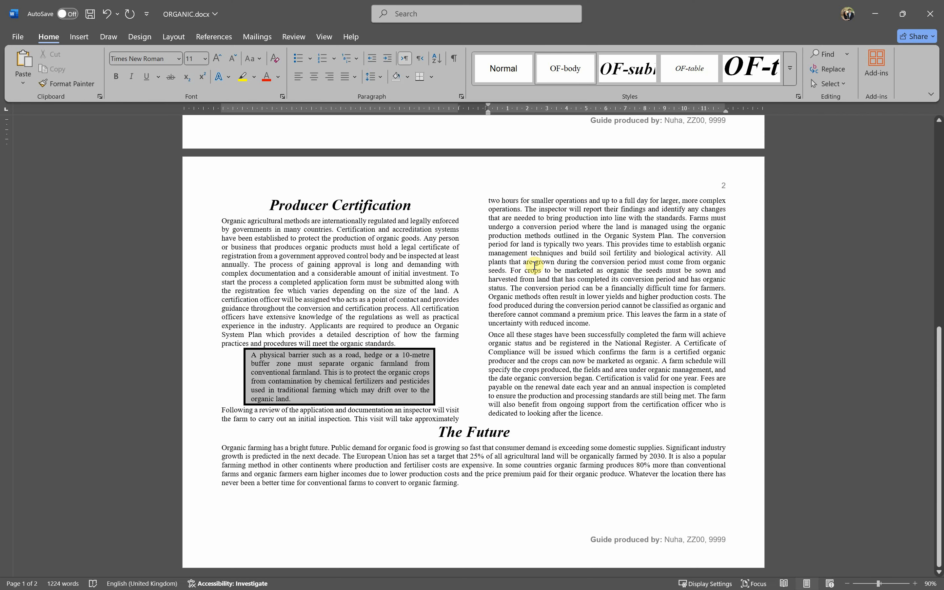
pyautogui.moveTo(526, 244); pyautogui.dragTo(572, 342)
pyautogui.click(365, 291)
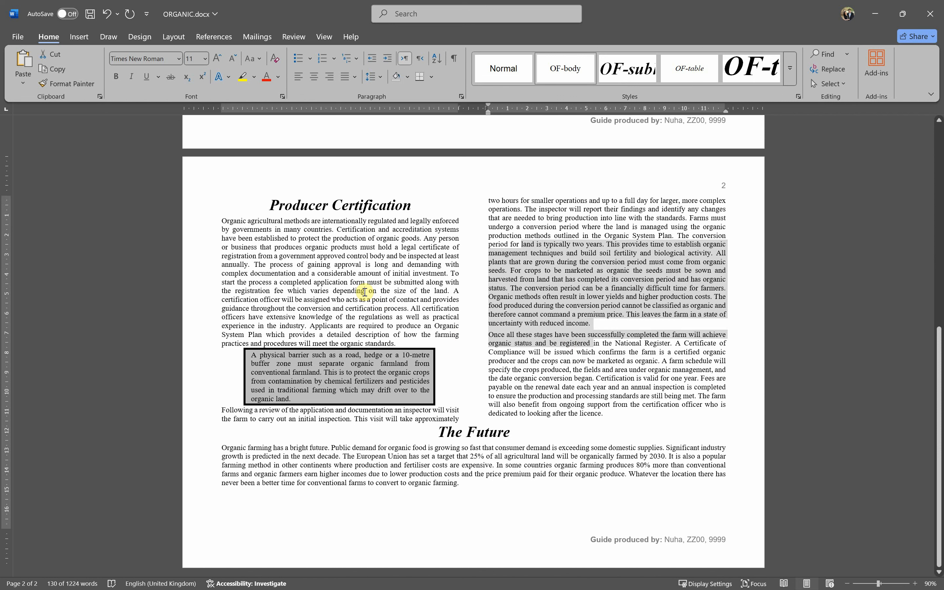
pyautogui.click(790, 77)
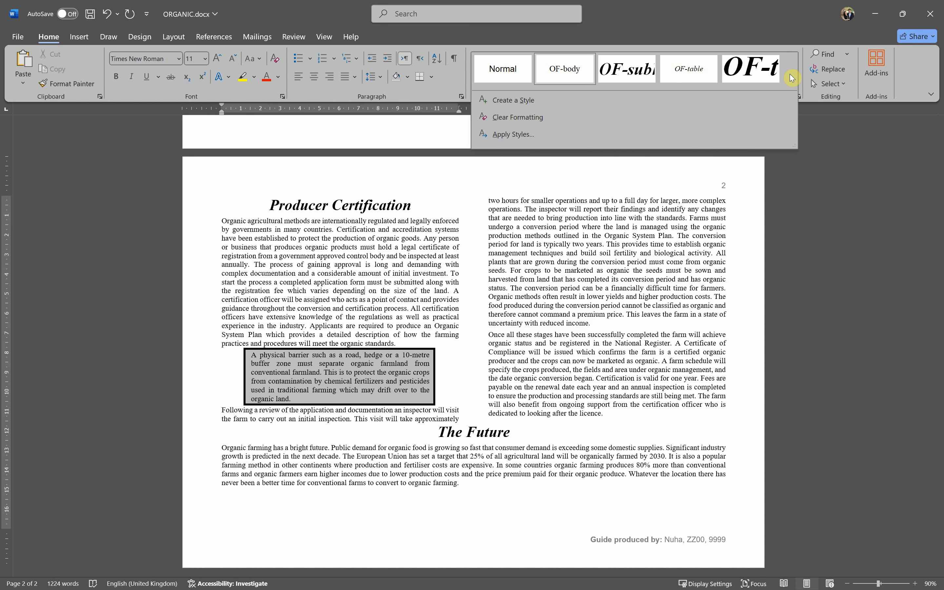
pyautogui.click(806, 126)
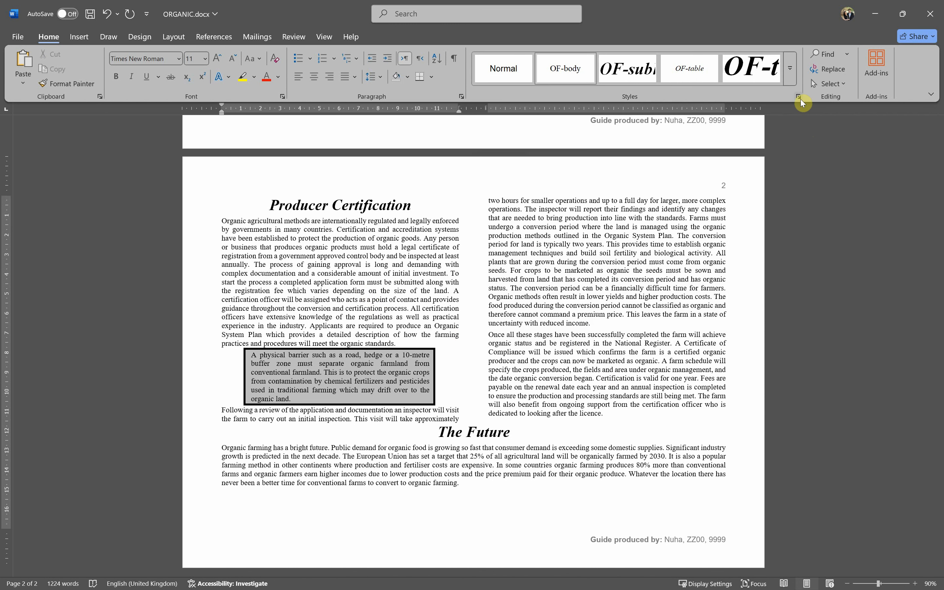
pyautogui.click(799, 98)
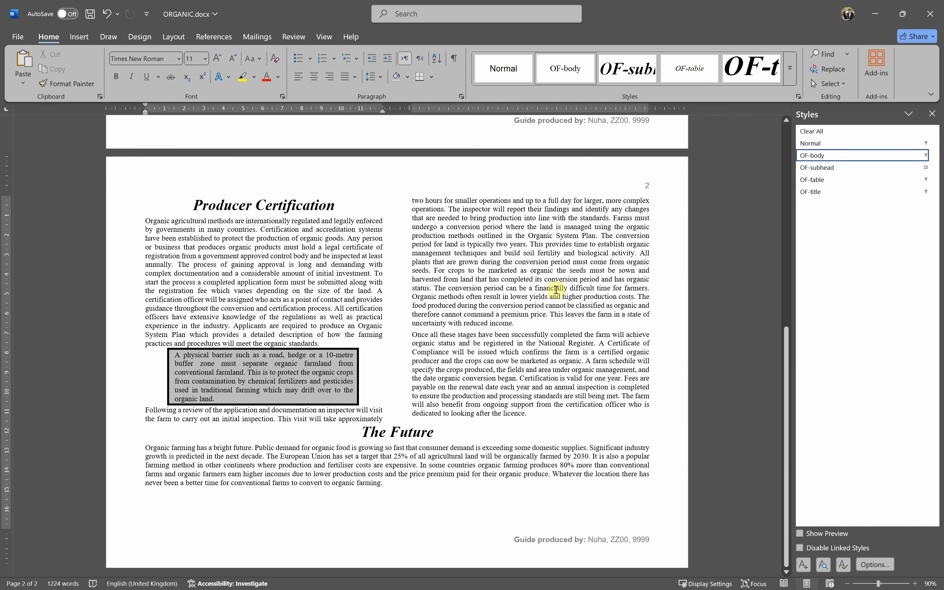
# - Check the styles applied to the body text, title, table and bulleted list, and tick the "original styles are maintained" requirement in the exam paper
pyautogui.moveTo(556, 290); pyautogui.dragTo(515, 261)
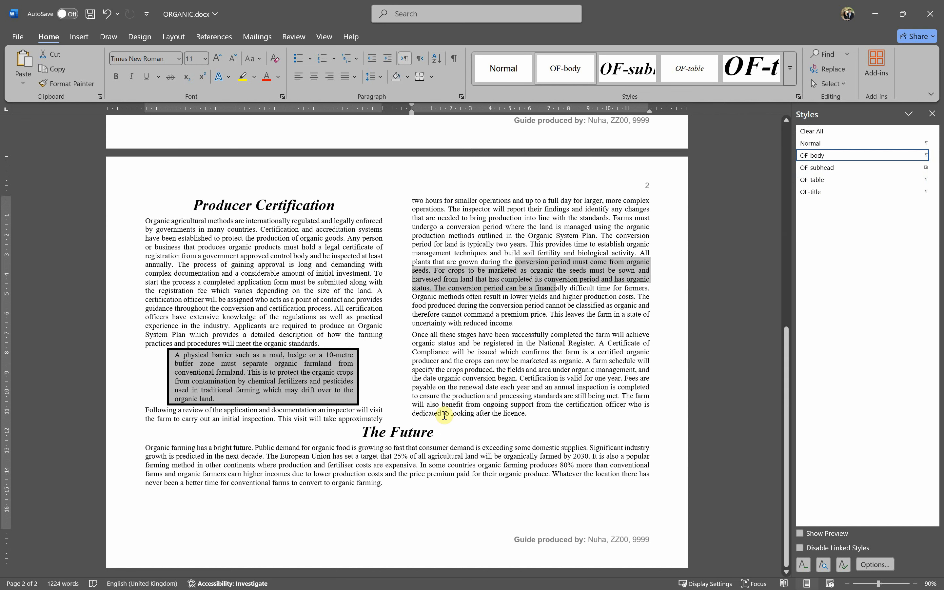
pyautogui.scroll(15, 444, 415)
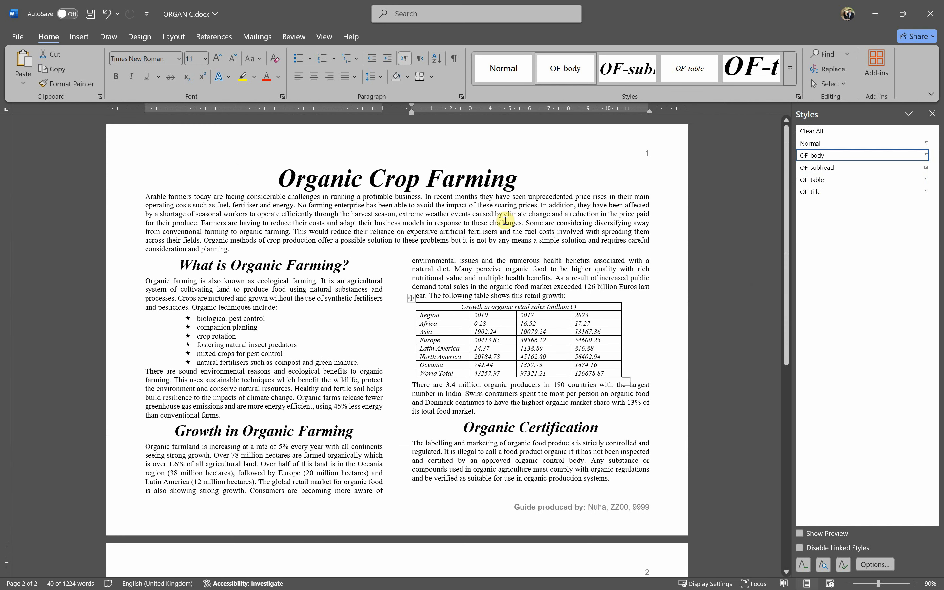
pyautogui.click(483, 176)
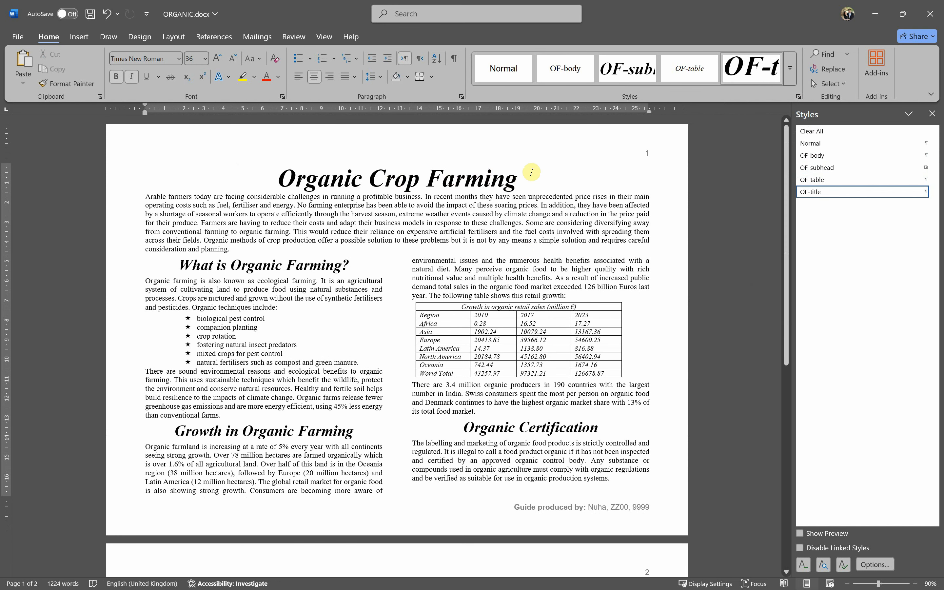
pyautogui.click(512, 365)
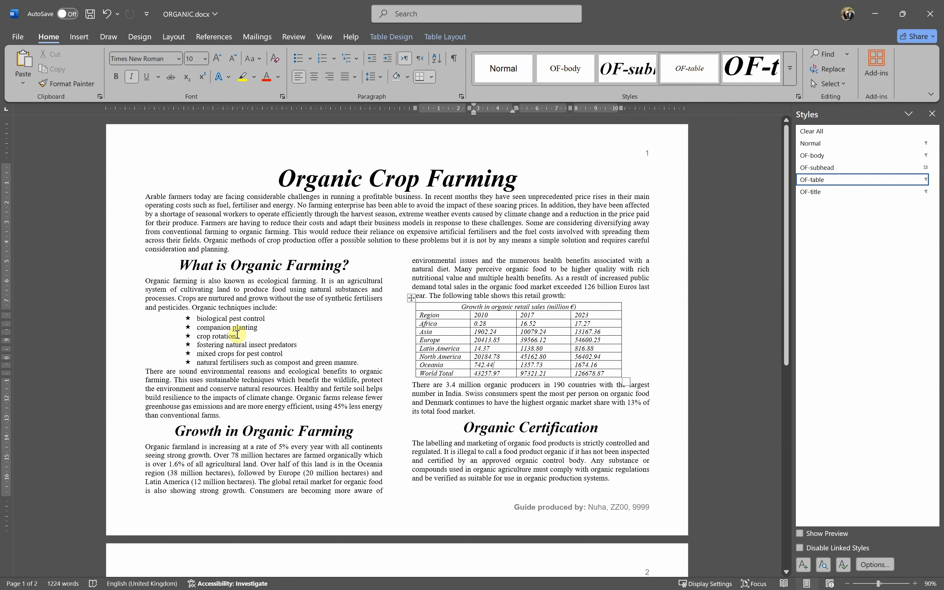
pyautogui.click(230, 327)
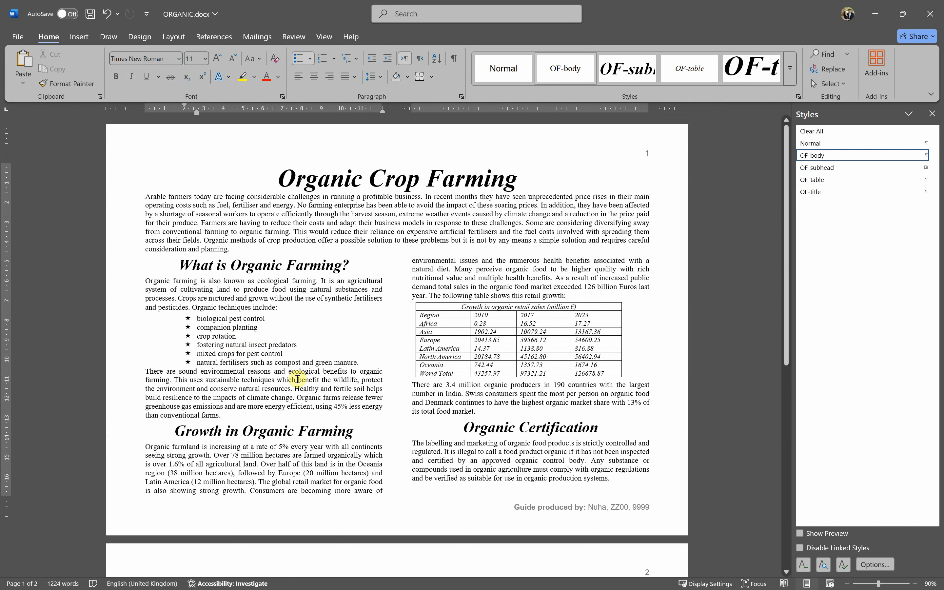
pyautogui.hotkey('alt', 'Tab')
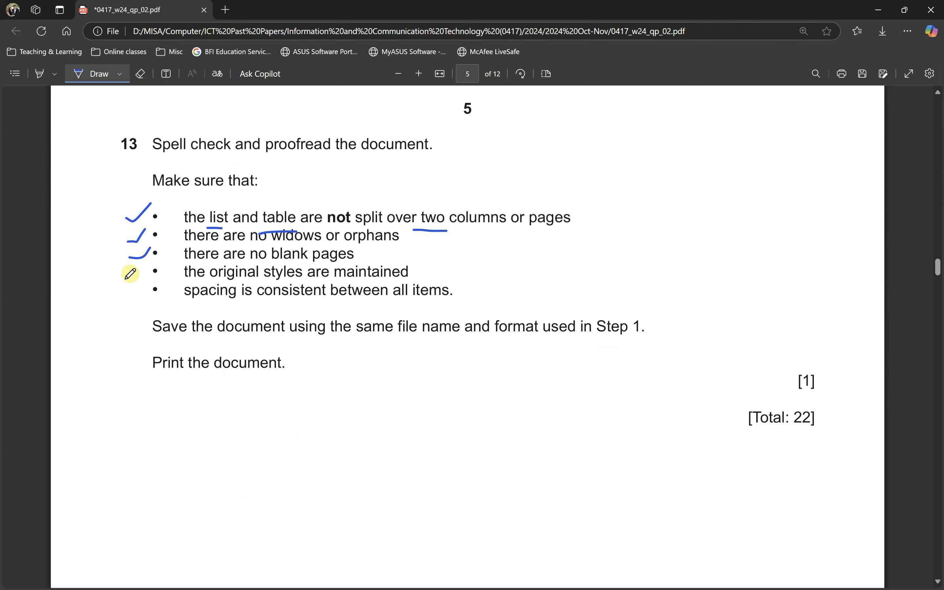
pyautogui.moveTo(129, 273); pyautogui.dragTo(149, 266)
# - Check the spacing between items on both pages of ORGANIC.docx, and tick the "spacing is consistent" requirement in the exam paper
pyautogui.hotkey('alt', 'Tab')
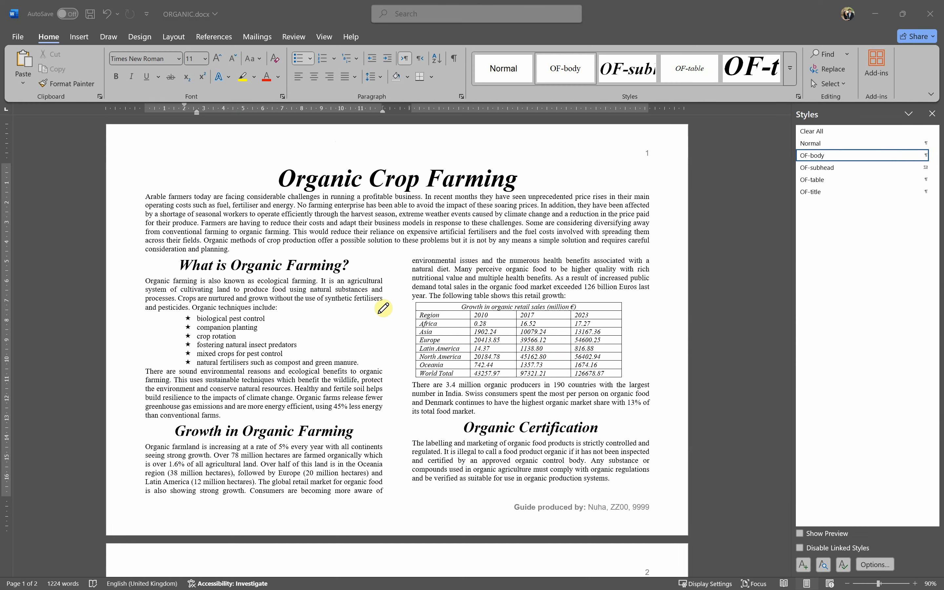
pyautogui.scroll(-3, 362, 391)
pyautogui.scroll(-1, 358, 395)
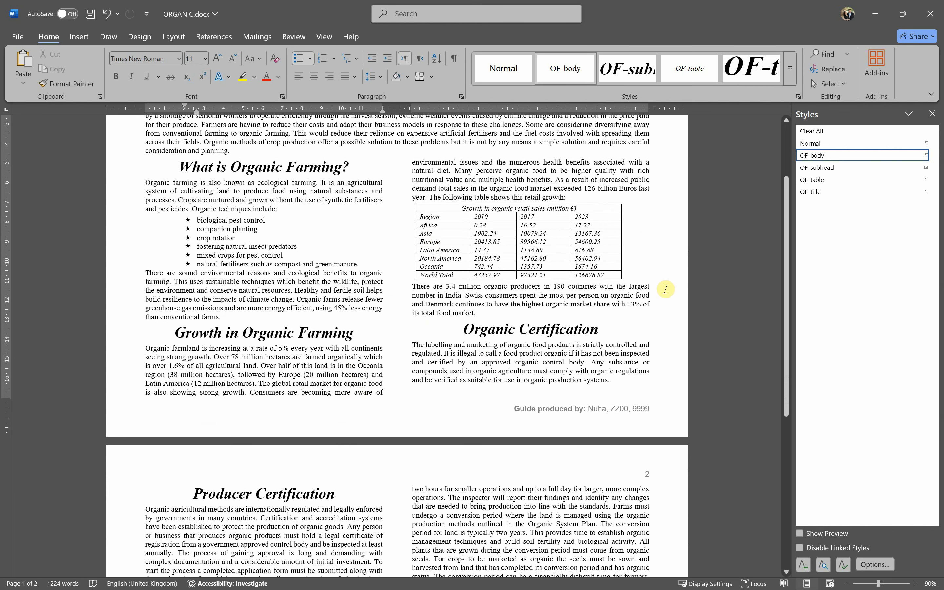
pyautogui.scroll(-10, 467, 411)
pyautogui.scroll(4, 408, 312)
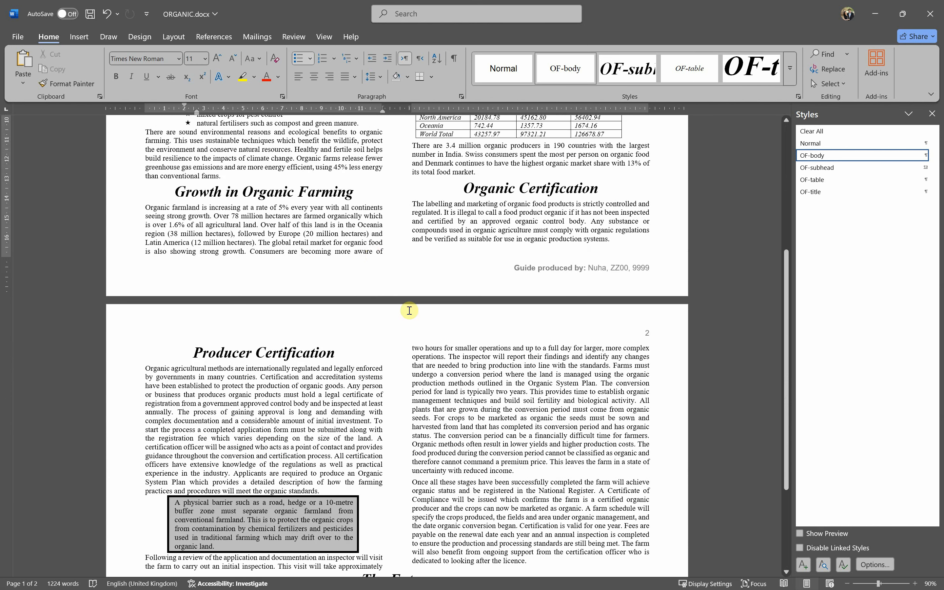
pyautogui.scroll(-5, 446, 408)
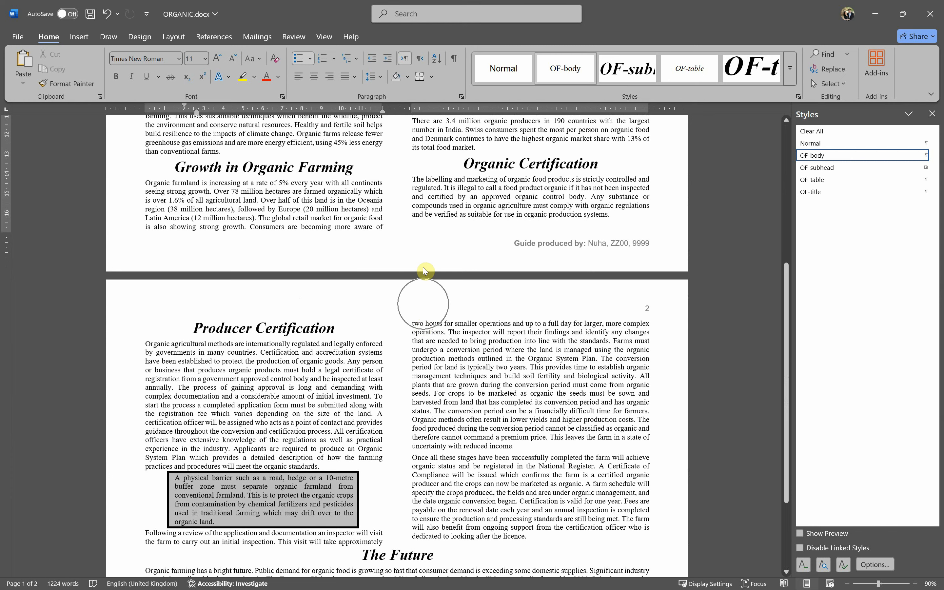
pyautogui.scroll(5, 320, 370)
pyautogui.scroll(2, 320, 370)
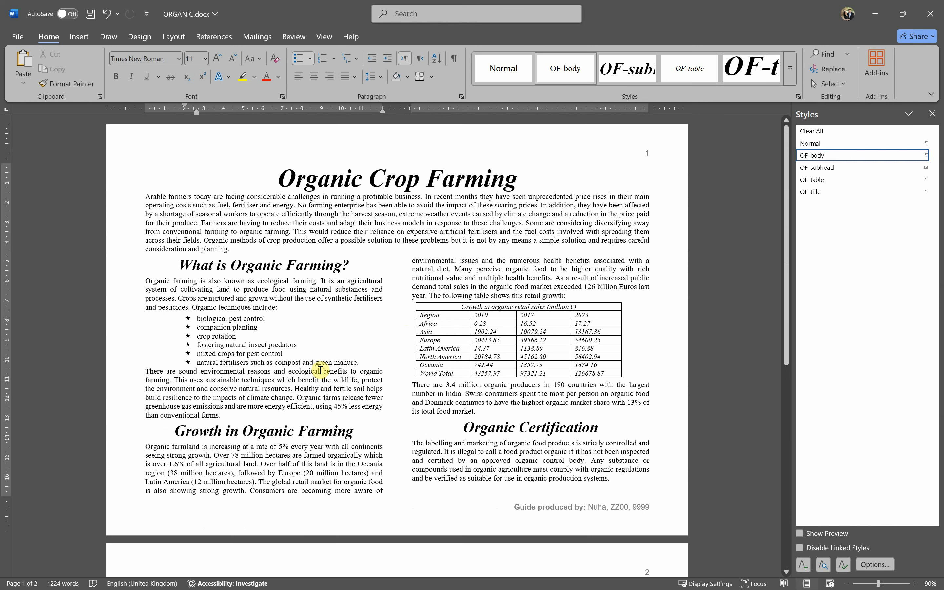
pyautogui.hotkey('alt', 'Tab')
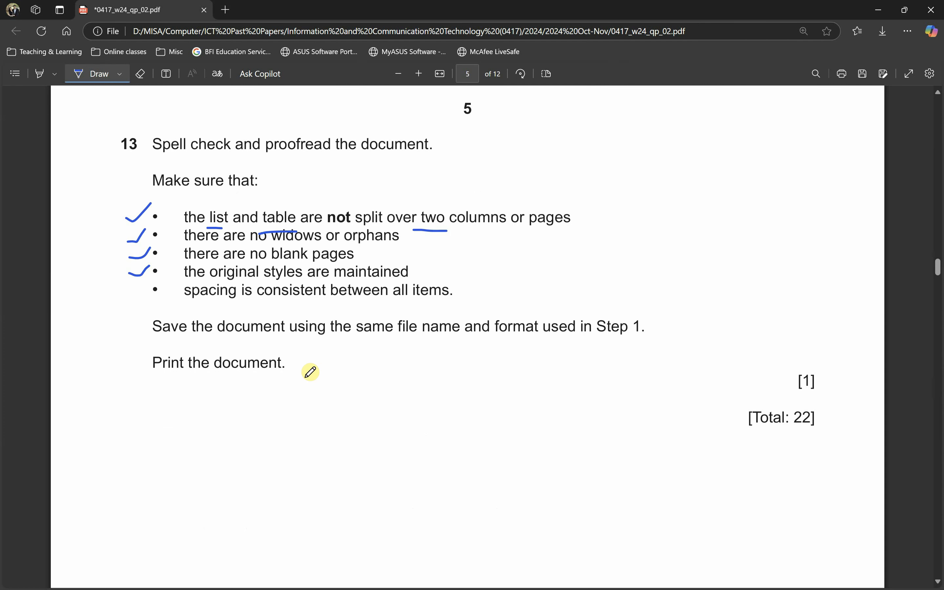
pyautogui.moveTo(128, 292); pyautogui.dragTo(158, 288)
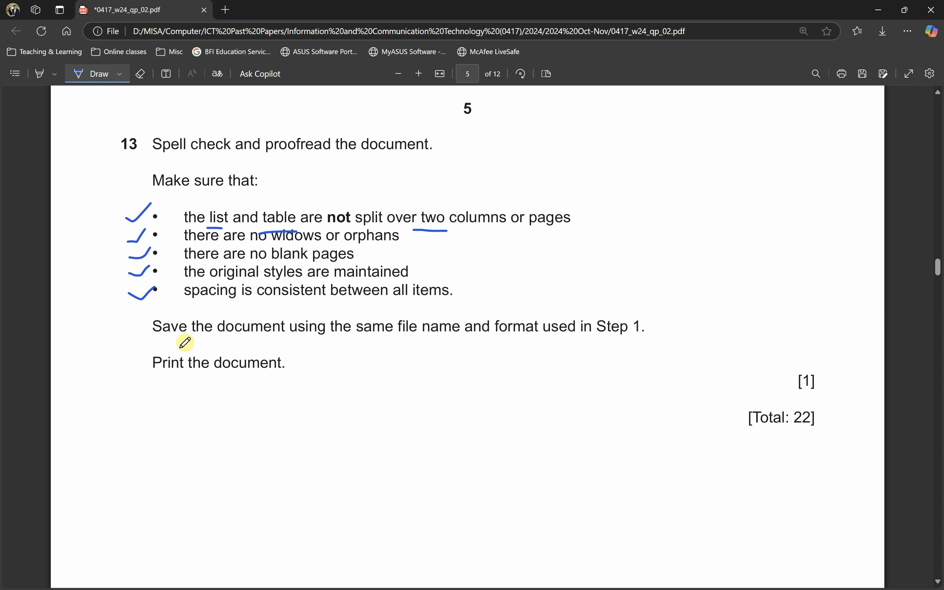
# - Underline "Save the" and "the same" in question 13's instruction about saving the document
pyautogui.moveTo(159, 344); pyautogui.dragTo(217, 341)
pyautogui.moveTo(335, 343); pyautogui.dragTo(385, 342)
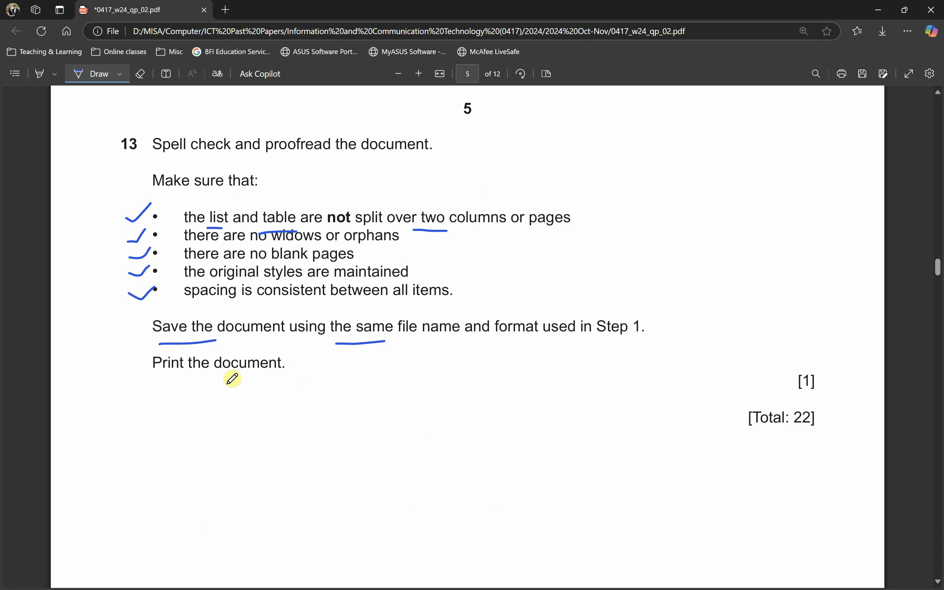
# - Underline "Print the document" in question 13, then return to ORGANIC.docx and close the list of styles
pyautogui.moveTo(167, 384); pyautogui.dragTo(235, 383)
pyautogui.hotkey('alt', 'Tab')
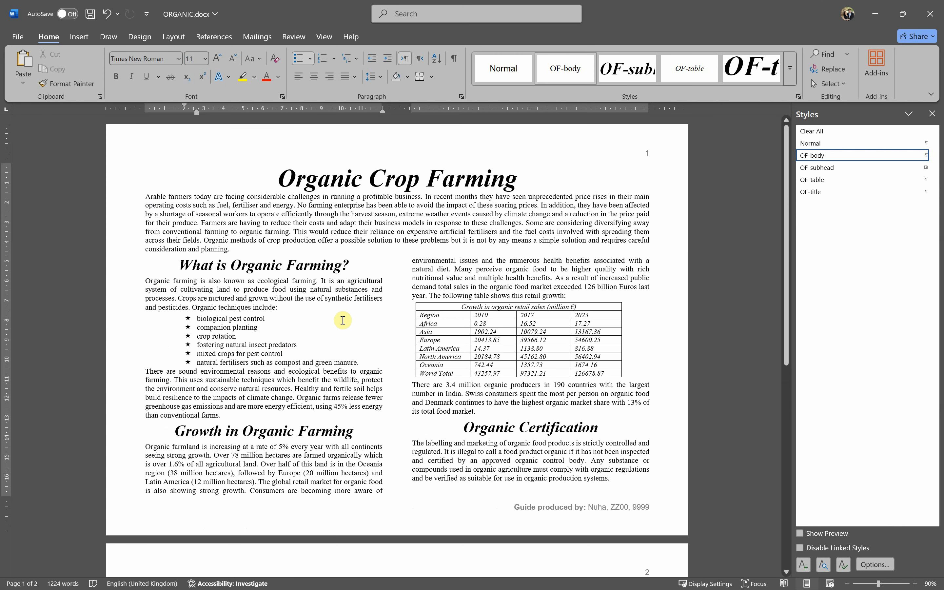
pyautogui.click(931, 113)
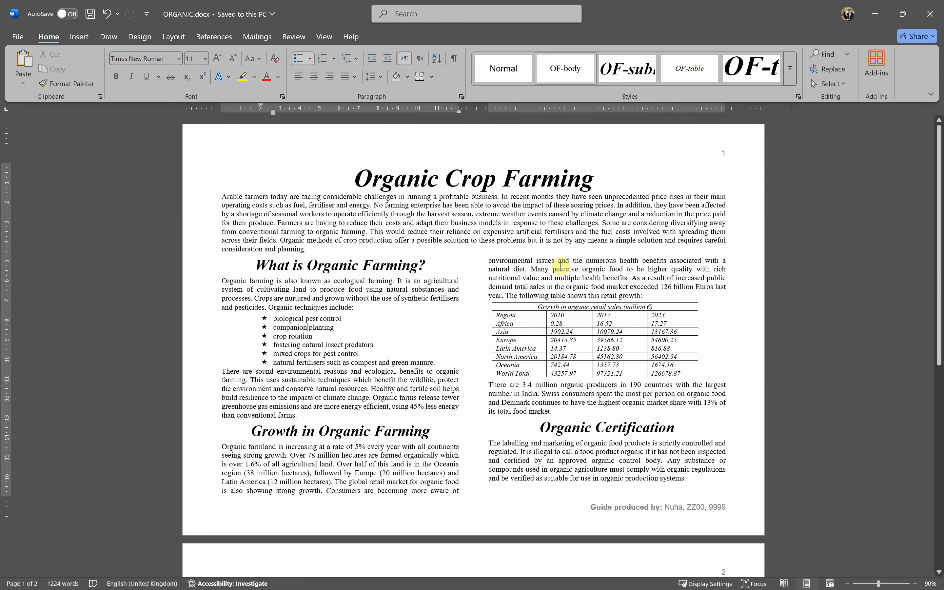
# - Print all pages of ORGANIC.docx, one copy, using the Microsoft Print to PDF printer
pyautogui.click(20, 37)
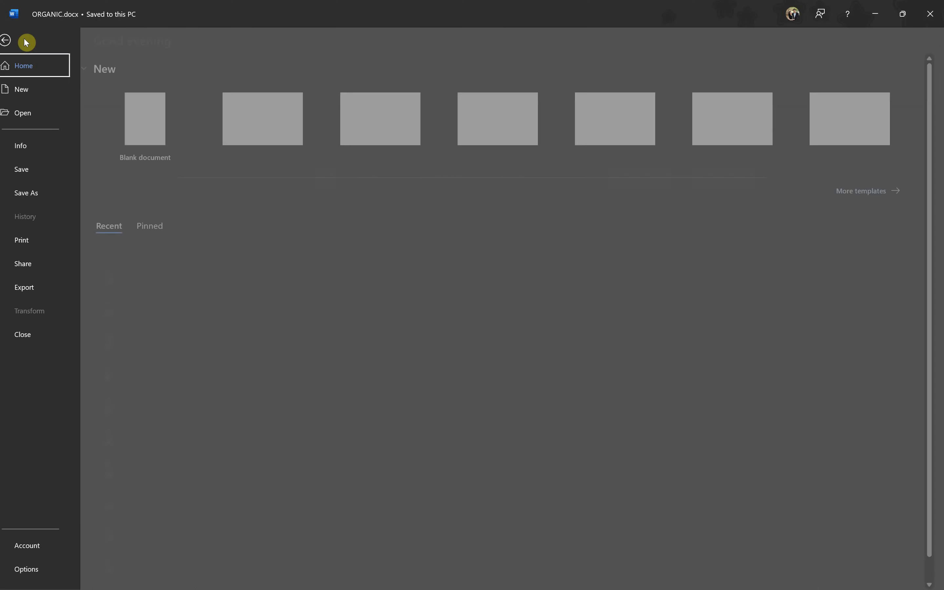
pyautogui.click(39, 240)
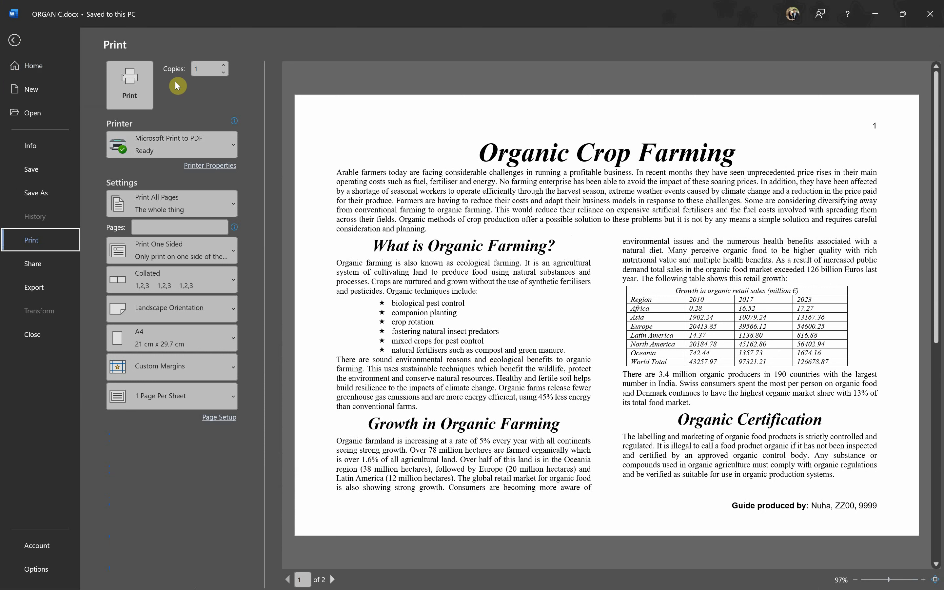
pyautogui.click(191, 149)
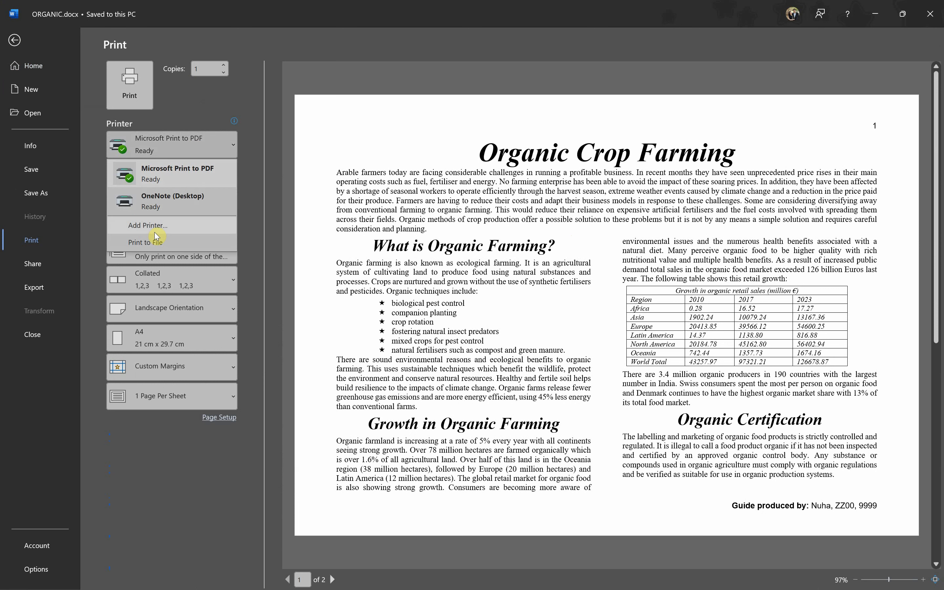
pyautogui.click(200, 177)
pyautogui.click(127, 88)
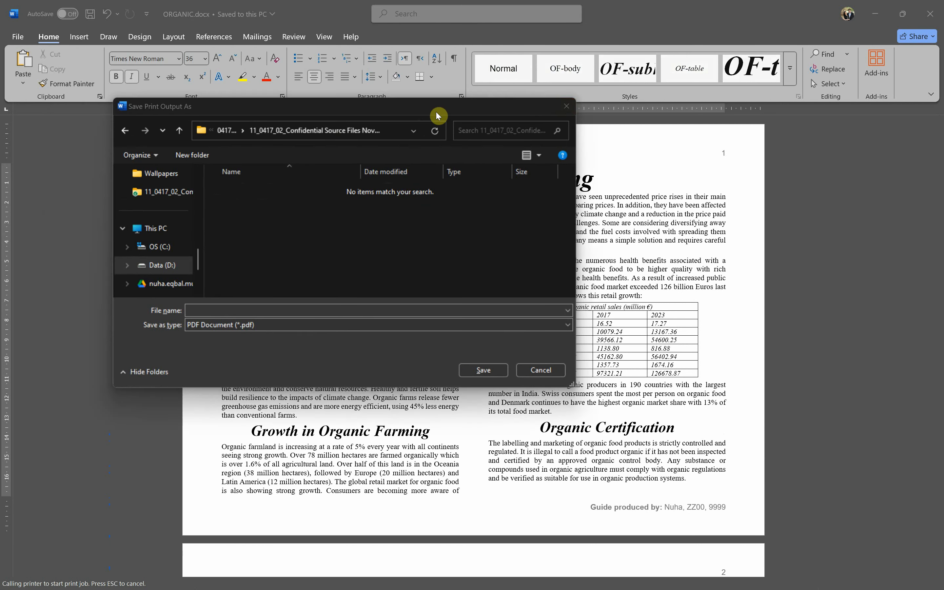
# - Save the print output as a PDF named printout1 in the November 2024 source files folder
pyautogui.moveTo(436, 112); pyautogui.dragTo(363, 80)
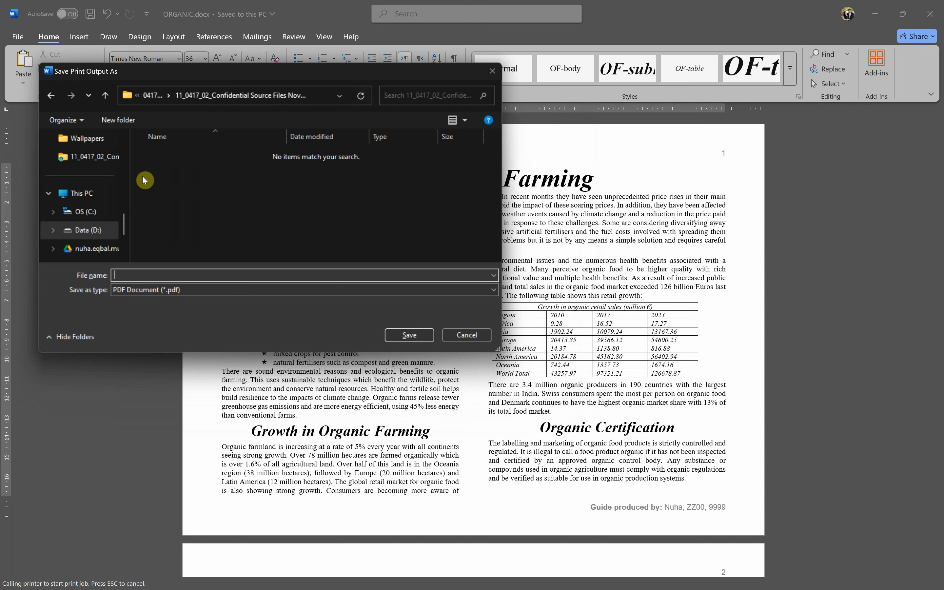
pyautogui.click(146, 277)
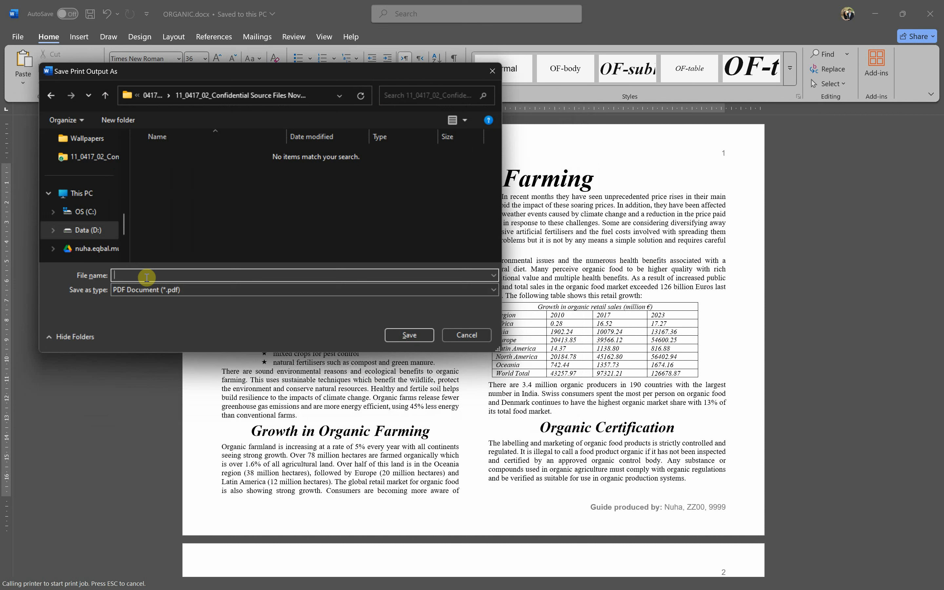
pyautogui.write('printout1')
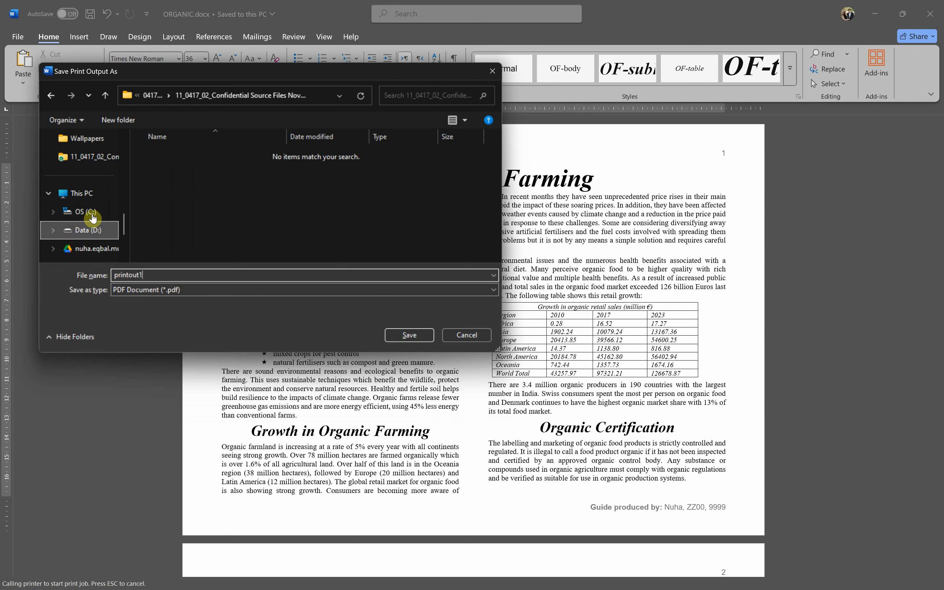
pyautogui.click(423, 336)
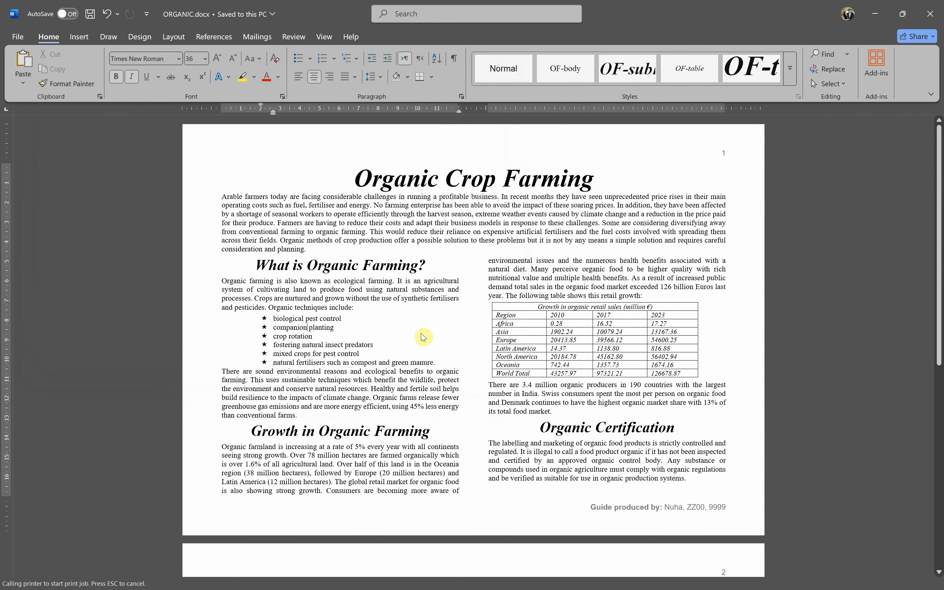
# - Switch to File Explorer, check the source files folder for printout1.pdf, and return to ORGANIC.docx
pyautogui.hotkey('alt', 'Tab')
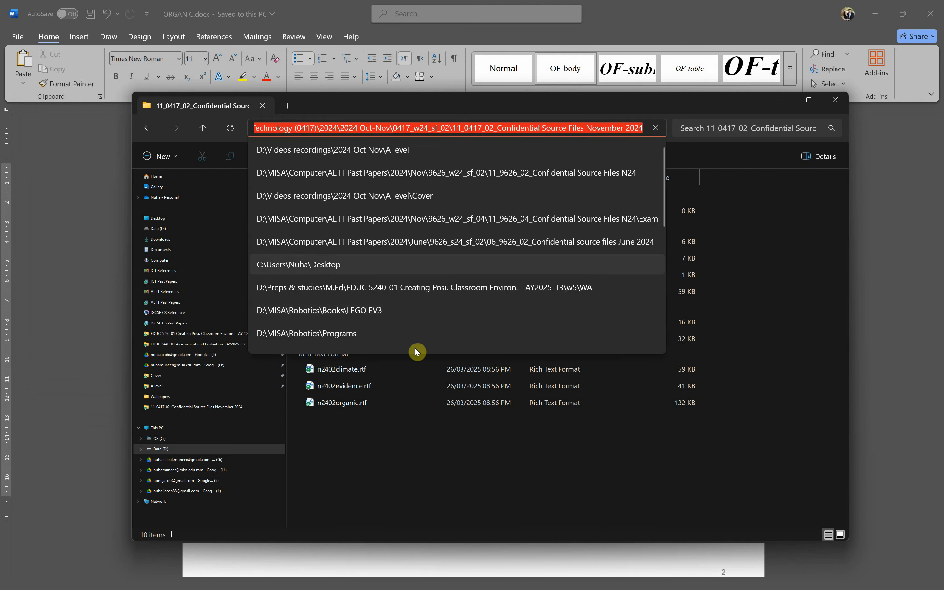
pyautogui.click(456, 459)
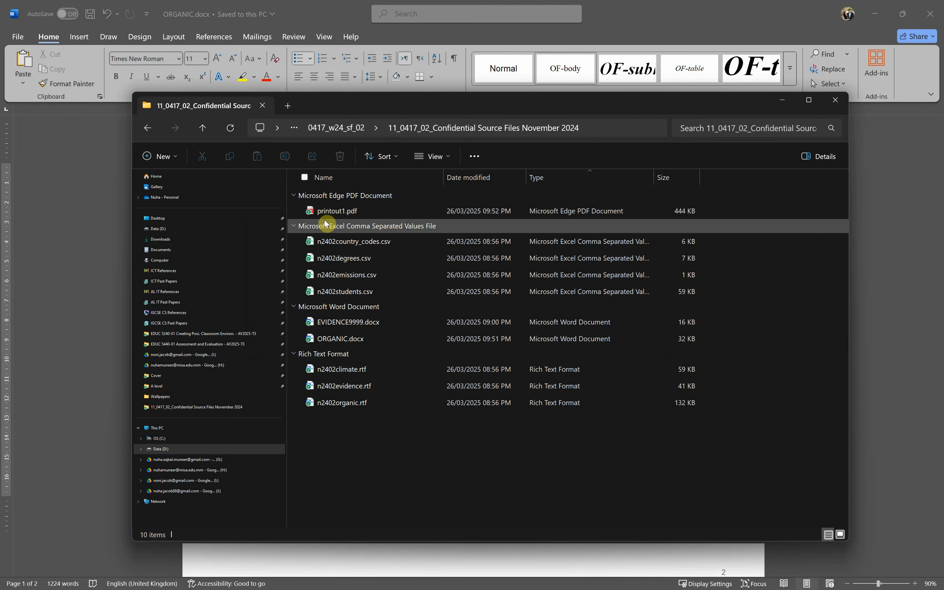
pyautogui.click(341, 213)
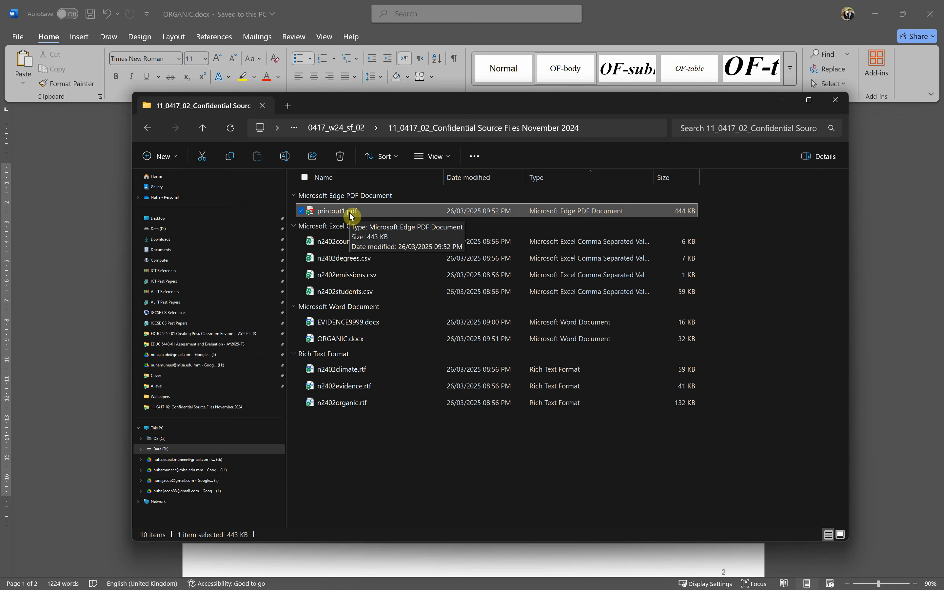
pyautogui.click(314, 24)
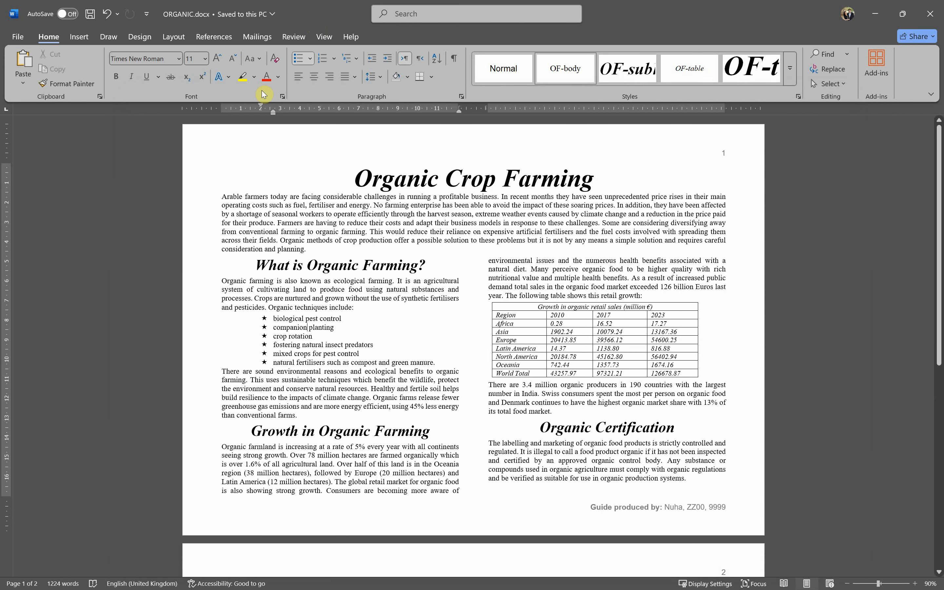
# - Return to the exam paper's cover page and underline "Databases", "Presentations" and the October/November 2024 session
pyautogui.hotkey('alt', 'Tab')
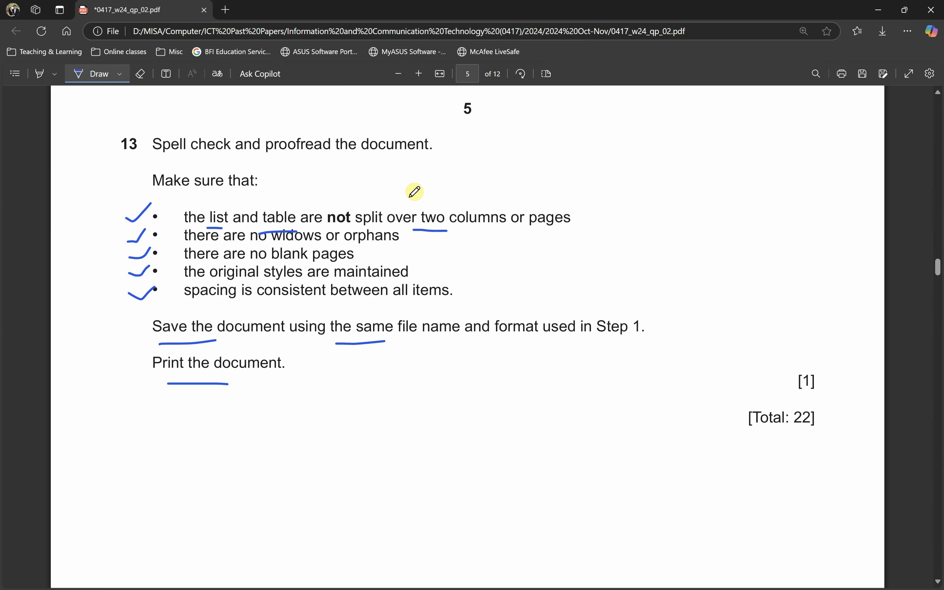
pyautogui.scroll(-2, 419, 228)
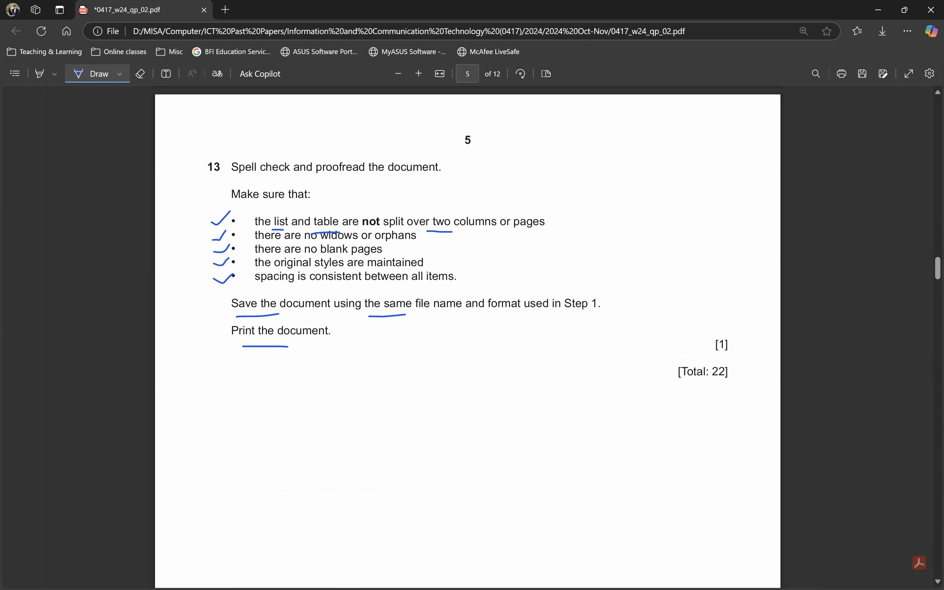
pyautogui.moveTo(938, 268); pyautogui.dragTo(940, 92)
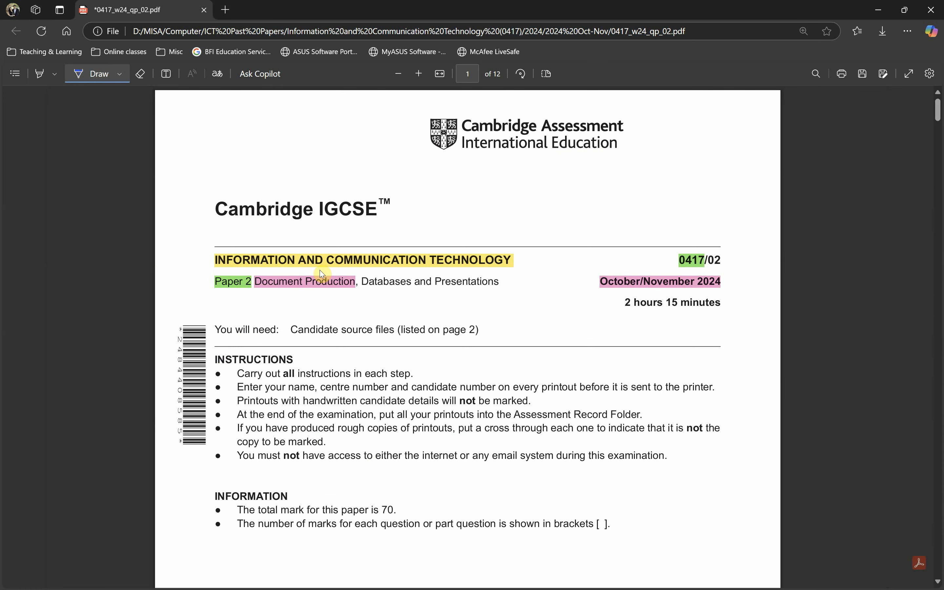
pyautogui.scroll(-5, 468, 398)
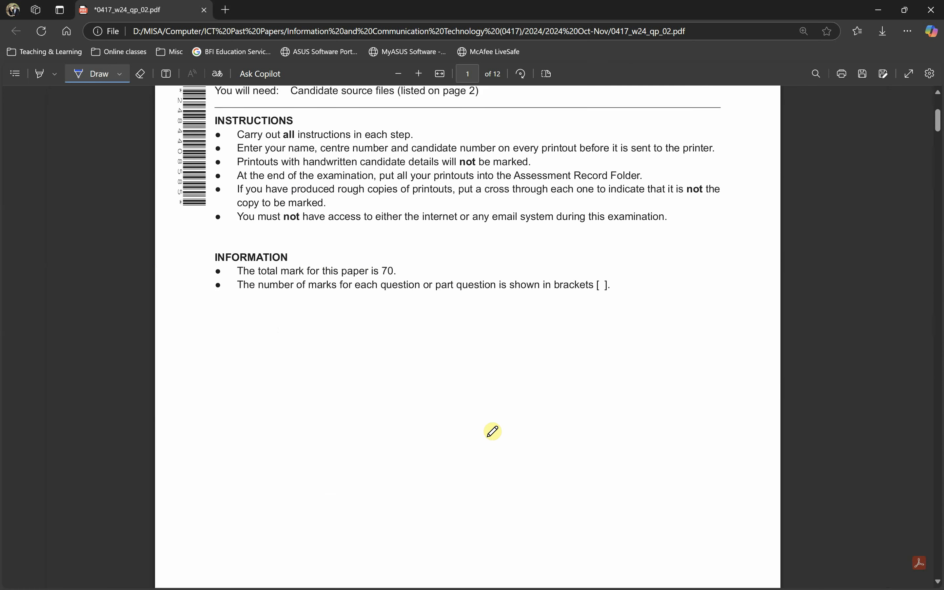
pyautogui.scroll(5, 491, 429)
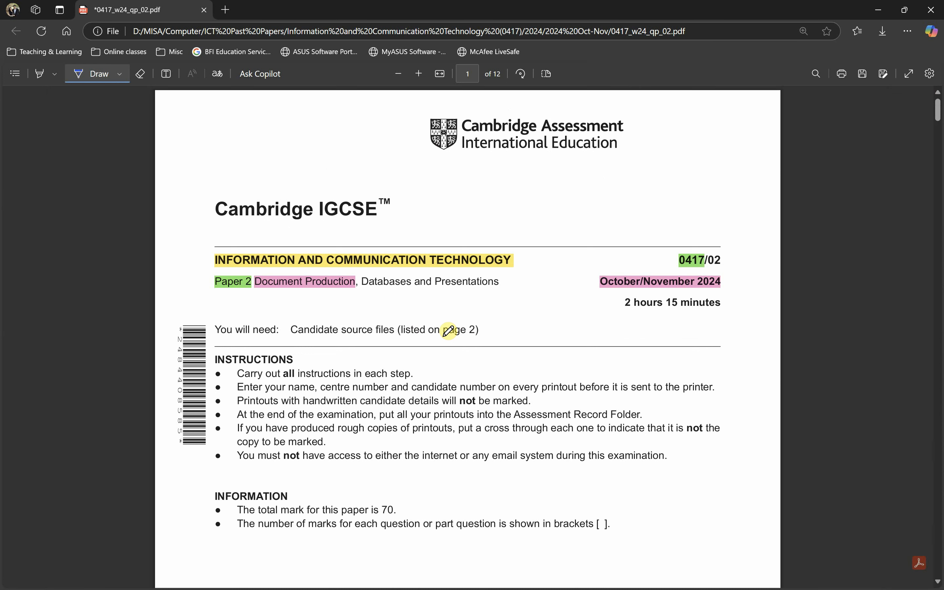
pyautogui.moveTo(368, 298); pyautogui.dragTo(381, 295)
pyautogui.moveTo(443, 296); pyautogui.dragTo(456, 299)
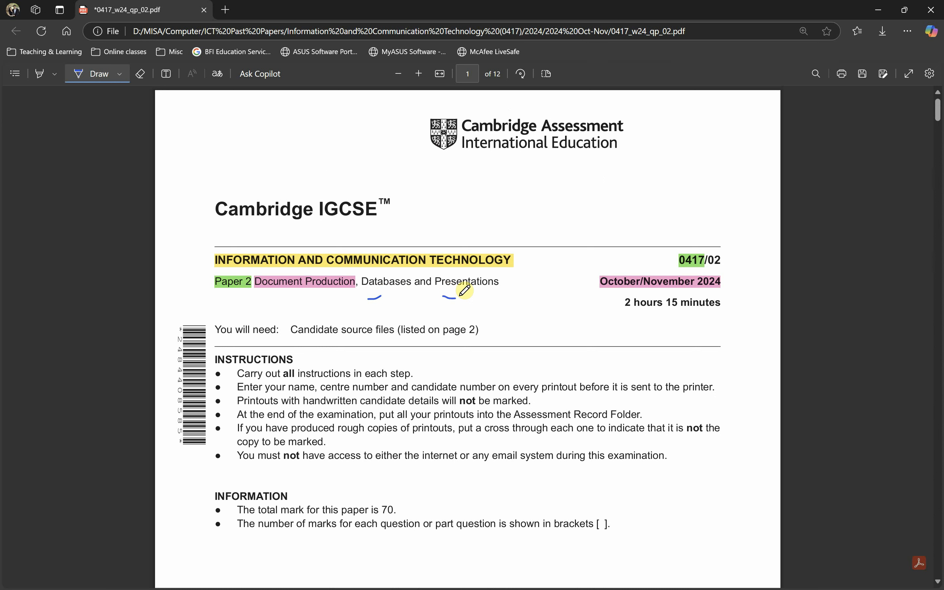
pyautogui.moveTo(636, 291); pyautogui.dragTo(694, 283)
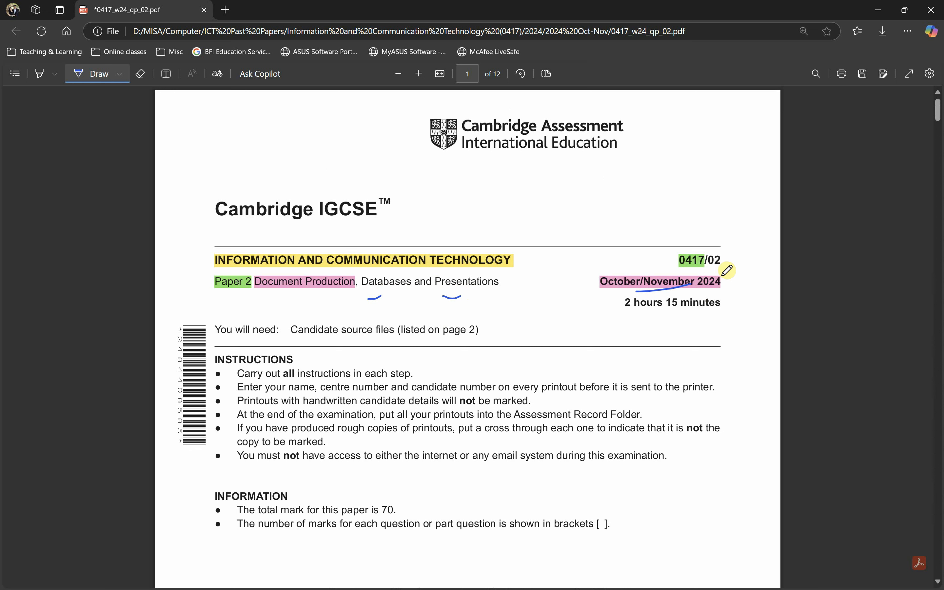
pyautogui.moveTo(720, 269); pyautogui.dragTo(711, 272)
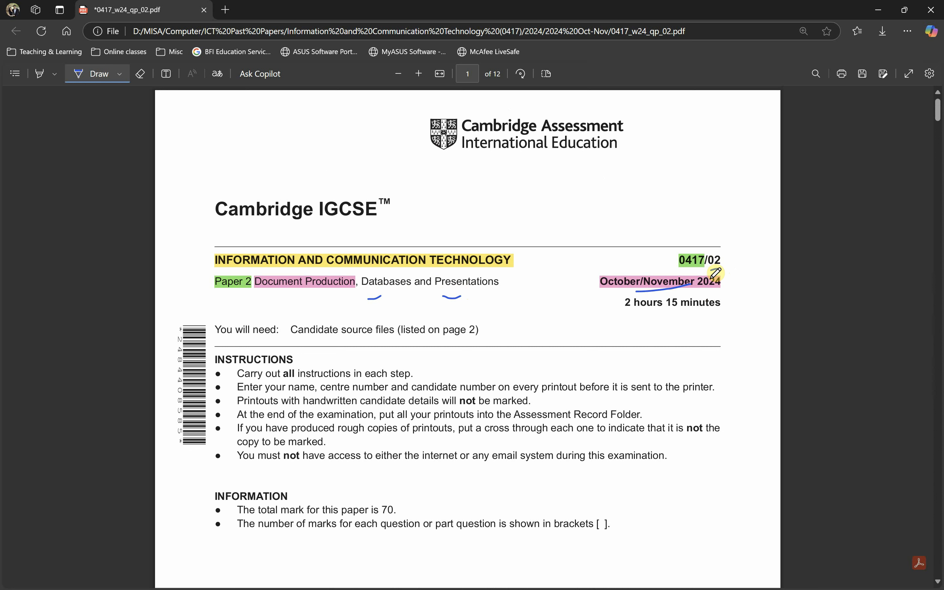